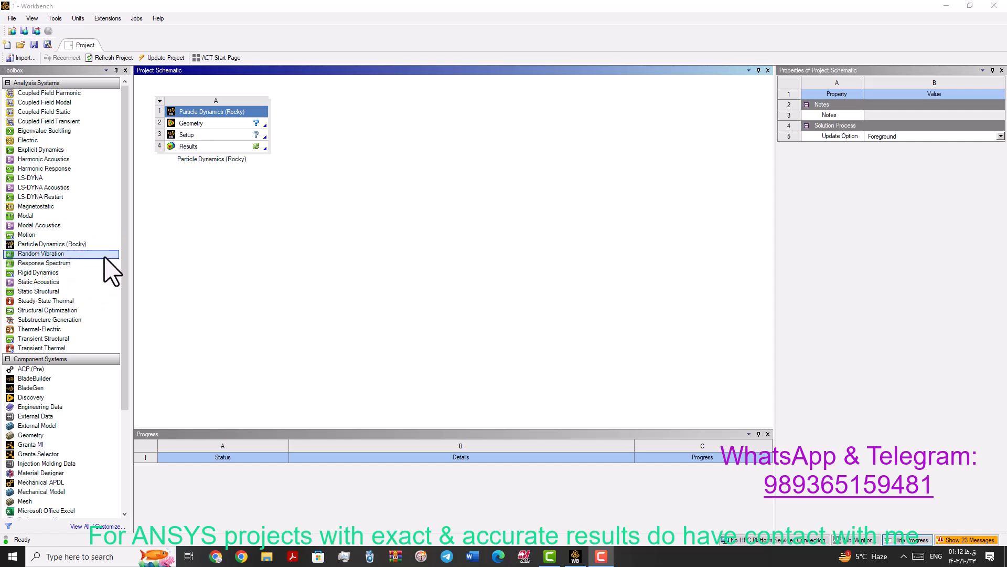
Step: Add a second Particle Dynamics (Rocky) system to the project schematic below the existing one
{"action": "left_click_drag", "start_coordinate": [56, 245], "coordinate": [248, 175]}
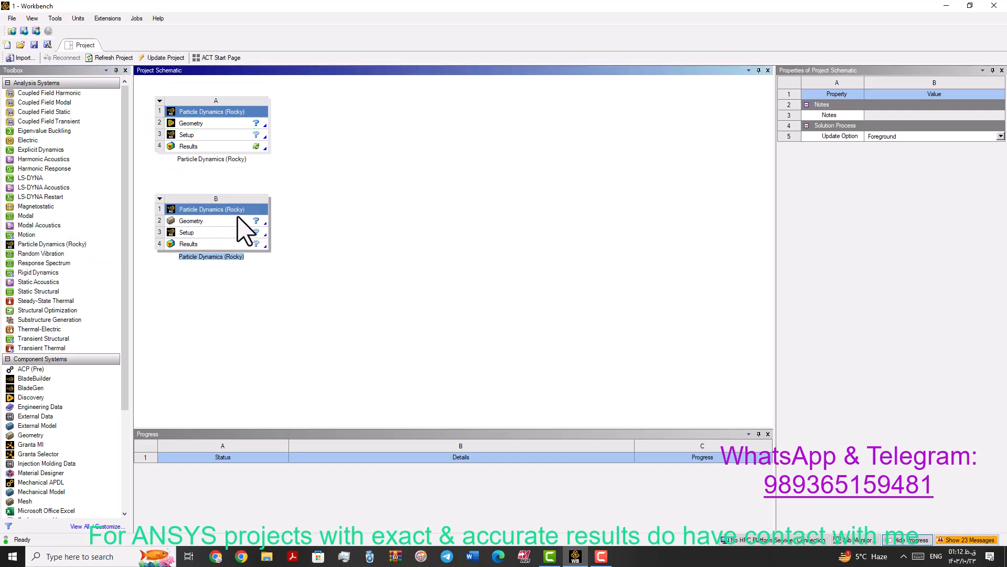
{"action": "left_click", "coordinate": [151, 52]}
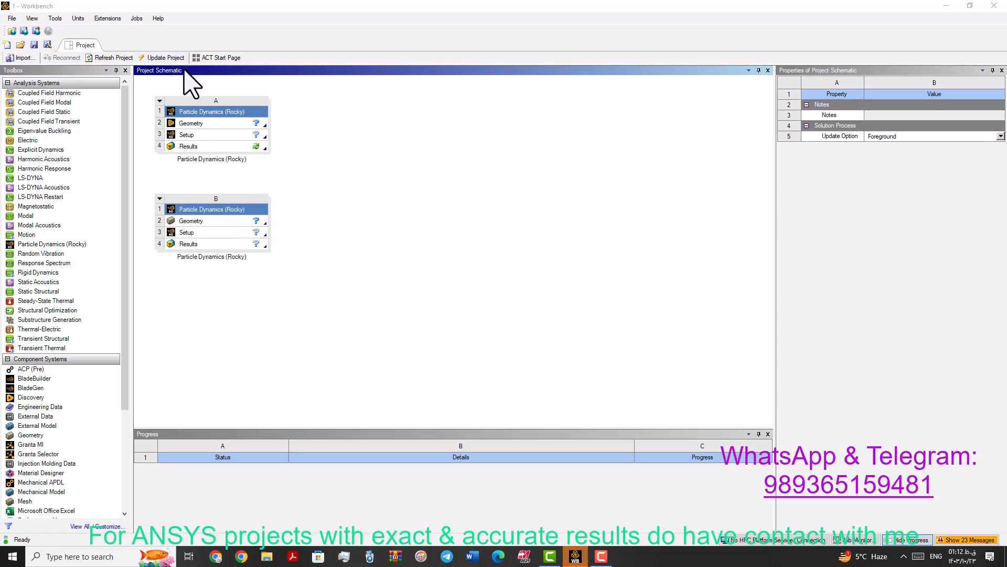
Step: Examine the available options and geometry import properties of the second Rocky system's Geometry cell
{"action": "left_click", "coordinate": [226, 220]}
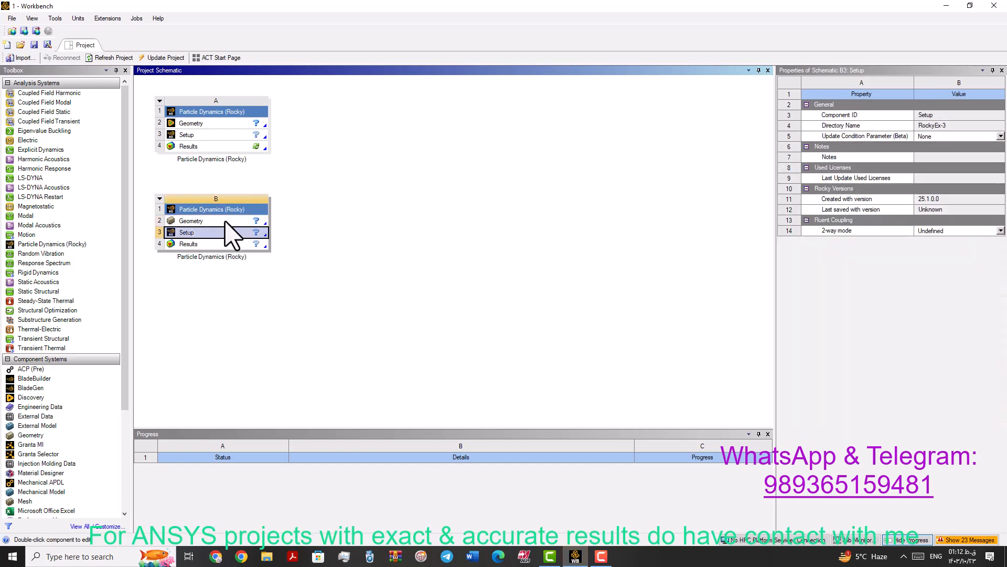
{"action": "right_click", "coordinate": [231, 225]}
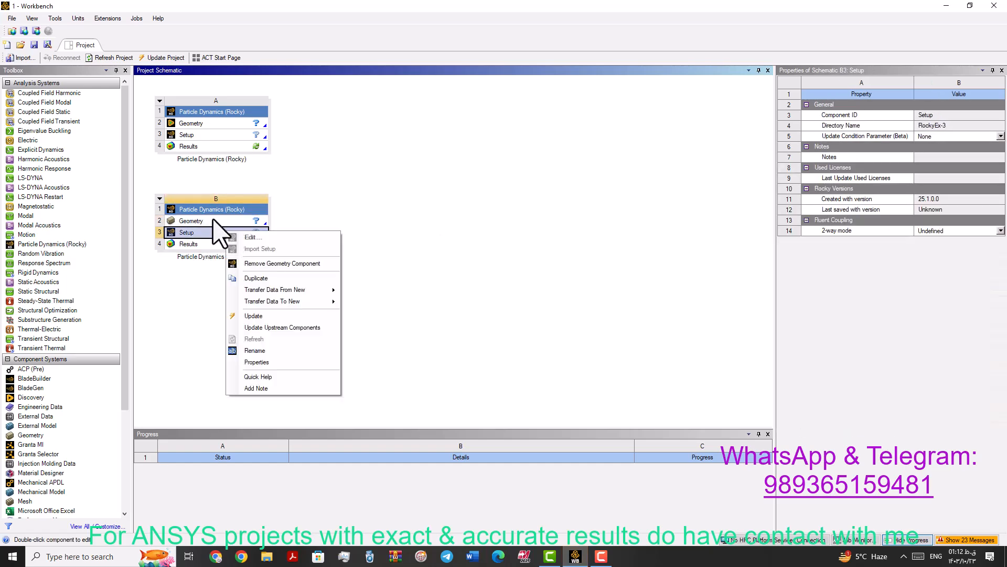
{"action": "key", "text": "Escape"}
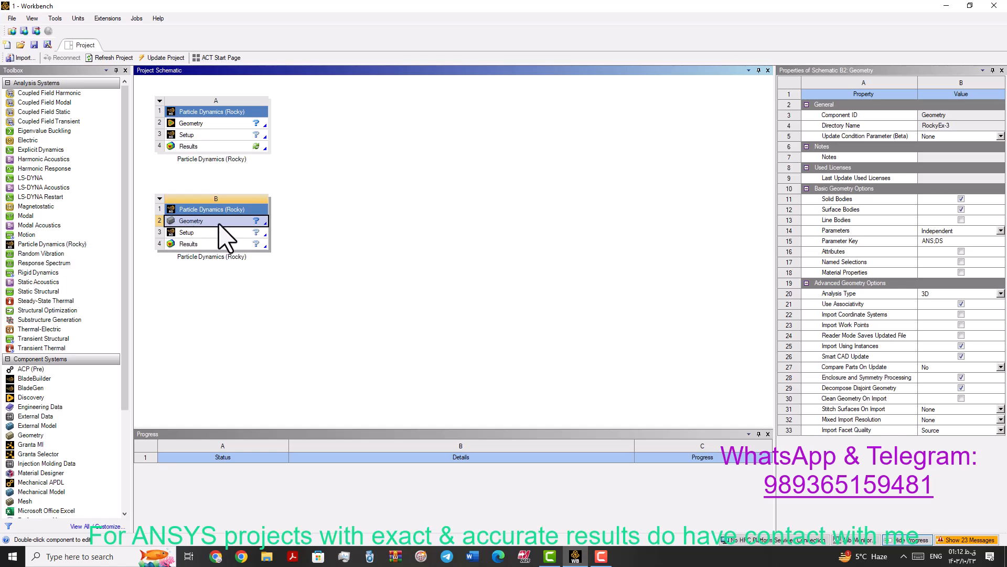
{"action": "right_click", "coordinate": [221, 225]}
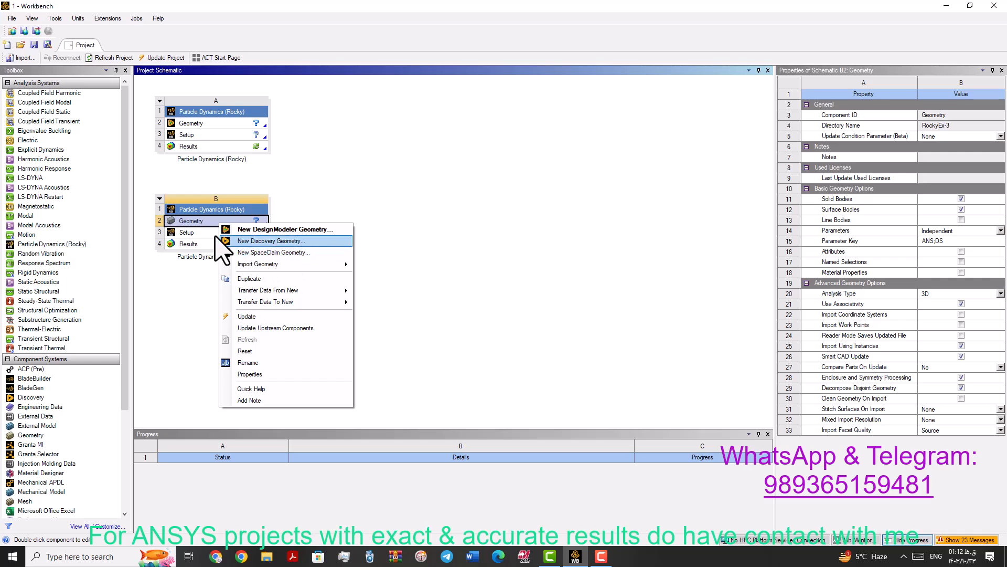
{"action": "left_click", "coordinate": [194, 221]}
{"action": "left_click", "coordinate": [198, 232]}
{"action": "left_click", "coordinate": [200, 223]}
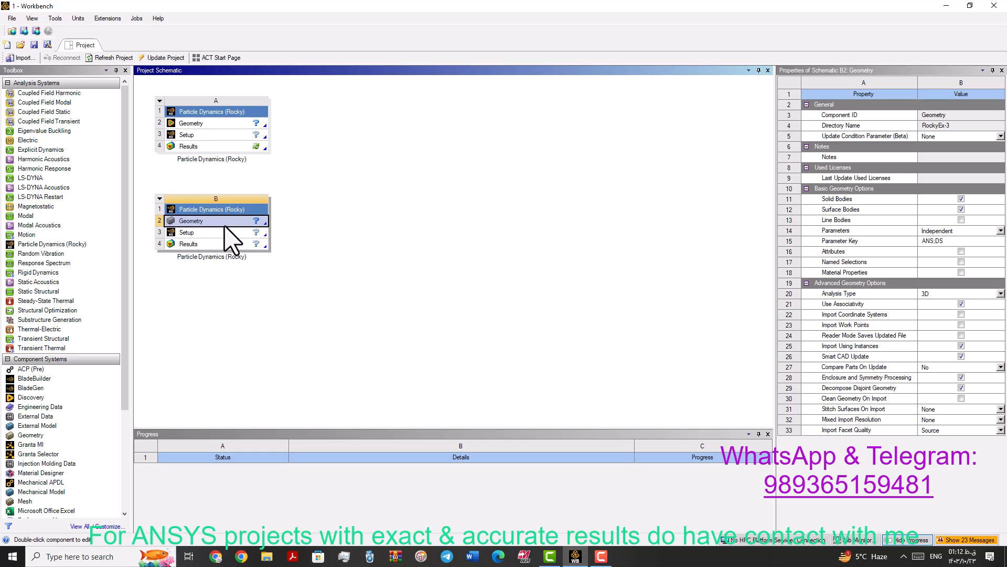
Step: Compare the properties and available options of the Setup and Geometry cells in the second Rocky system
{"action": "left_click", "coordinate": [213, 232]}
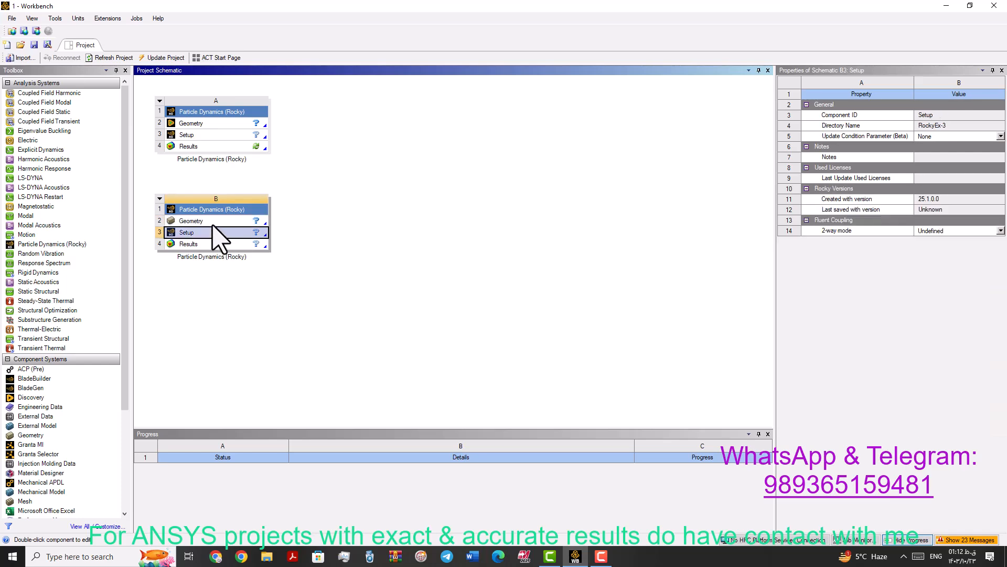
{"action": "left_click", "coordinate": [217, 220]}
{"action": "left_click", "coordinate": [215, 232]}
{"action": "left_click", "coordinate": [220, 220]}
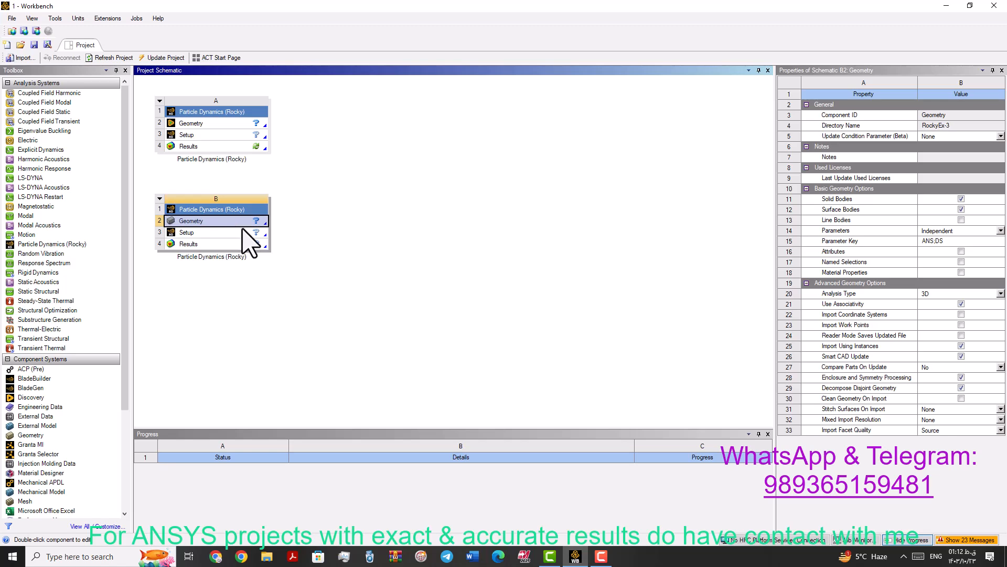
{"action": "left_click", "coordinate": [212, 233]}
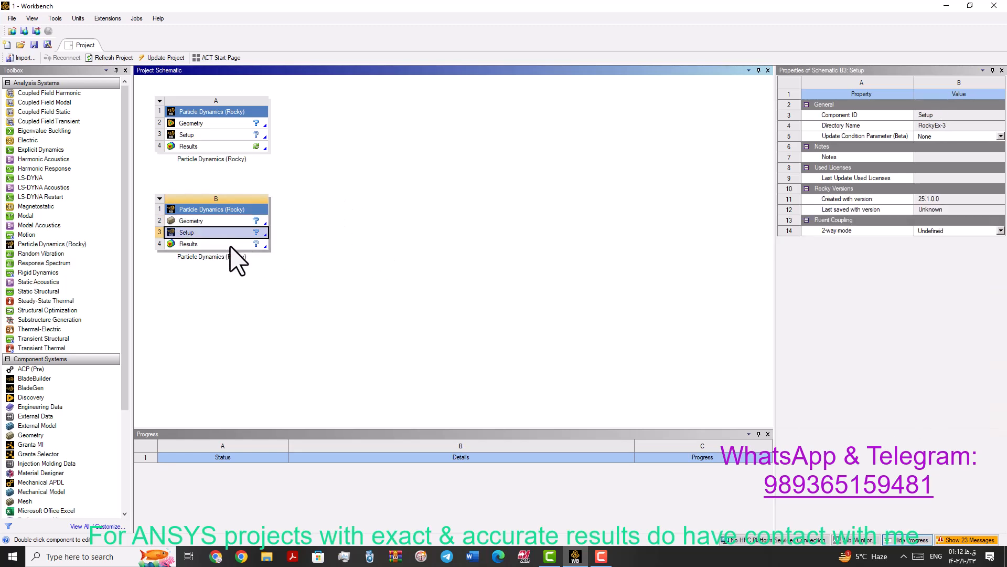
{"action": "left_click", "coordinate": [219, 220]}
{"action": "left_click", "coordinate": [213, 232]}
{"action": "right_click", "coordinate": [185, 234]}
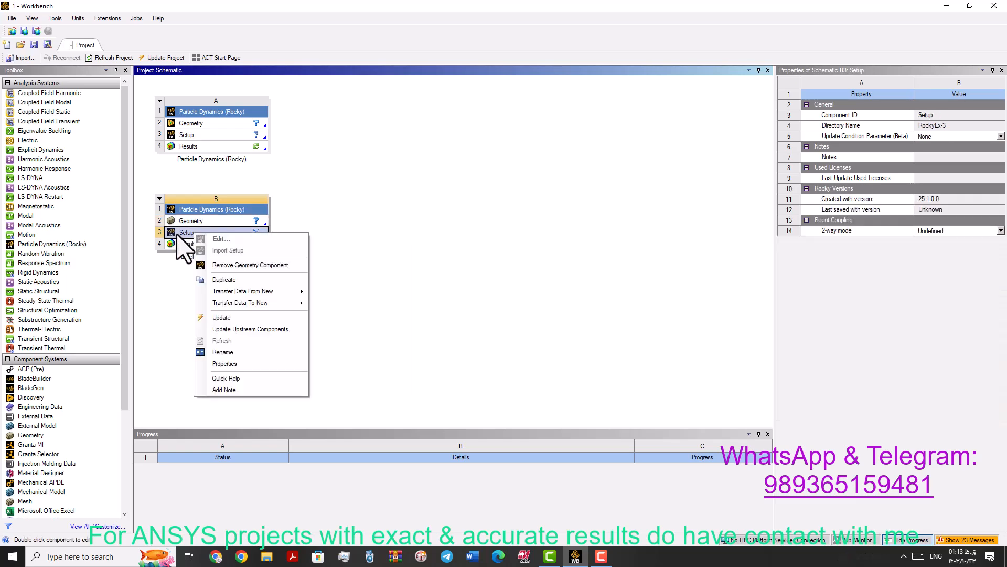
{"action": "left_click", "coordinate": [178, 233]}
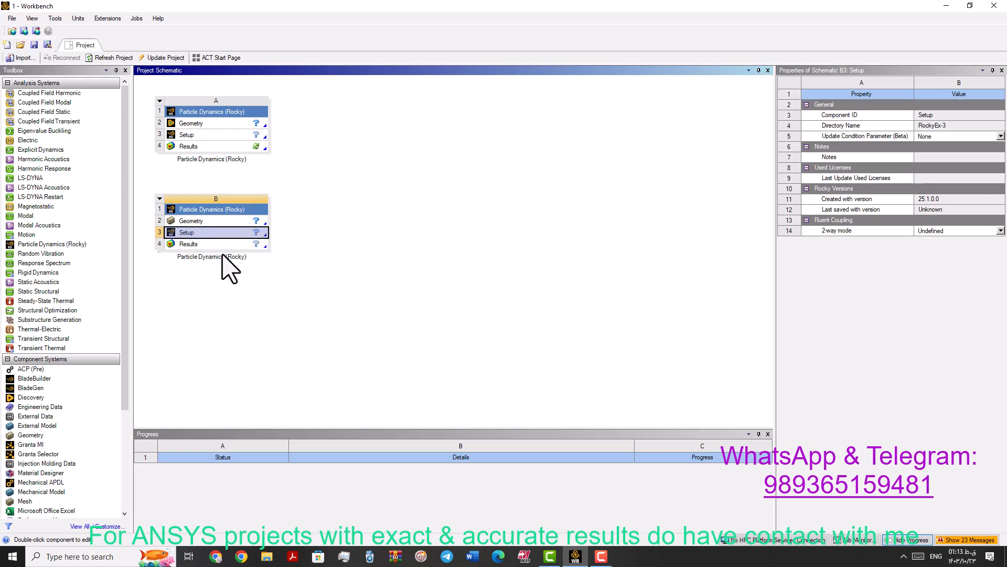
{"action": "left_click", "coordinate": [225, 221]}
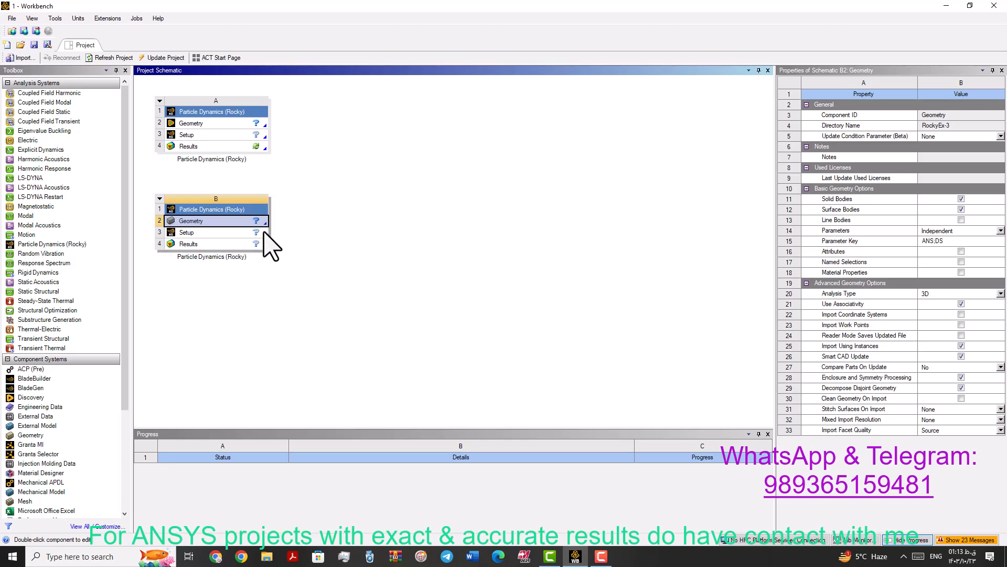
{"action": "left_click", "coordinate": [198, 232]}
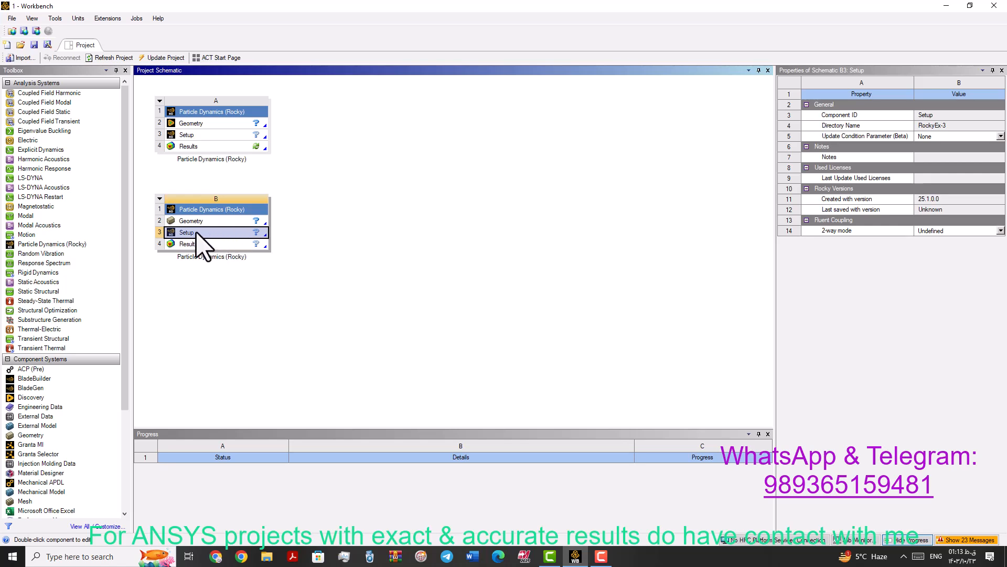
{"action": "right_click", "coordinate": [201, 232]}
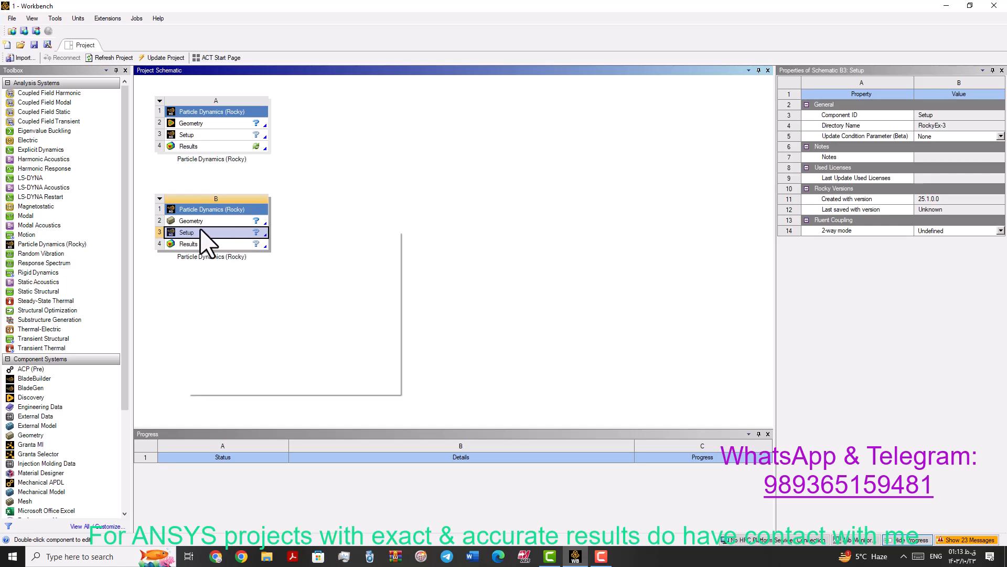
{"action": "left_click", "coordinate": [244, 210]}
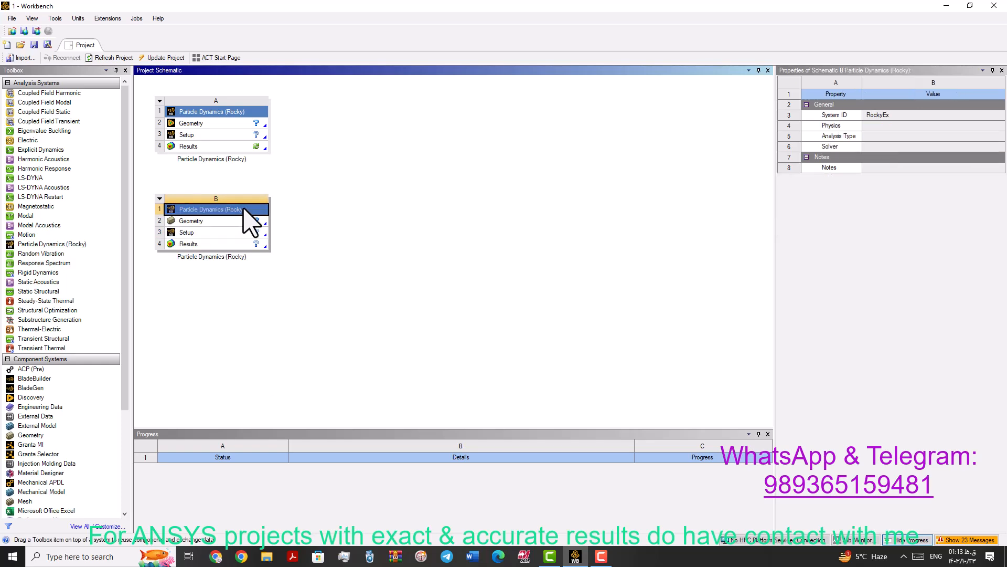
{"action": "left_click", "coordinate": [202, 232]}
{"action": "right_click", "coordinate": [201, 234]}
{"action": "left_click", "coordinate": [196, 219]}
{"action": "left_click", "coordinate": [199, 232]}
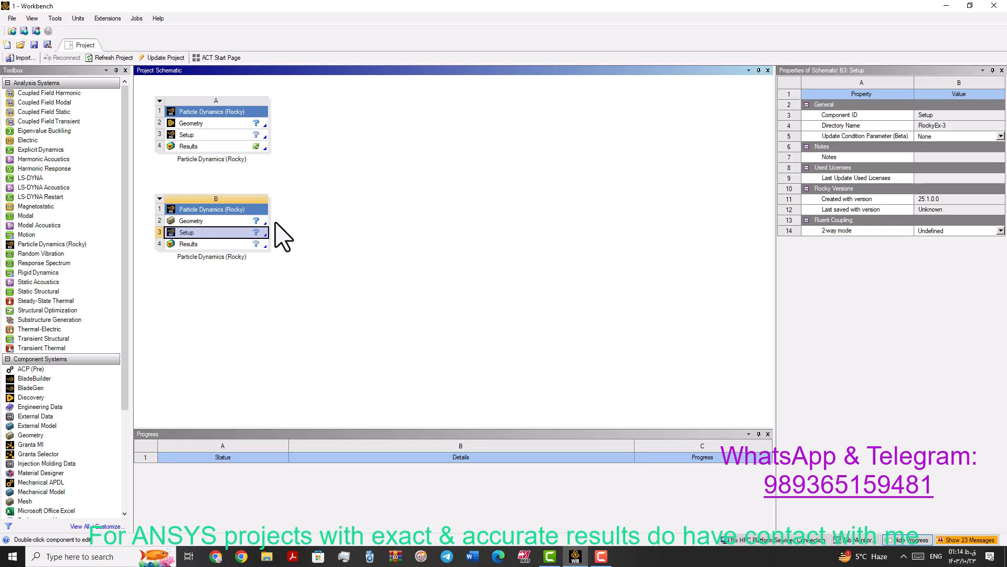
Step: Remove the Geometry component from the second Particle Dynamics (Rocky) system
{"action": "right_click", "coordinate": [247, 229]}
{"action": "left_click", "coordinate": [229, 234]}
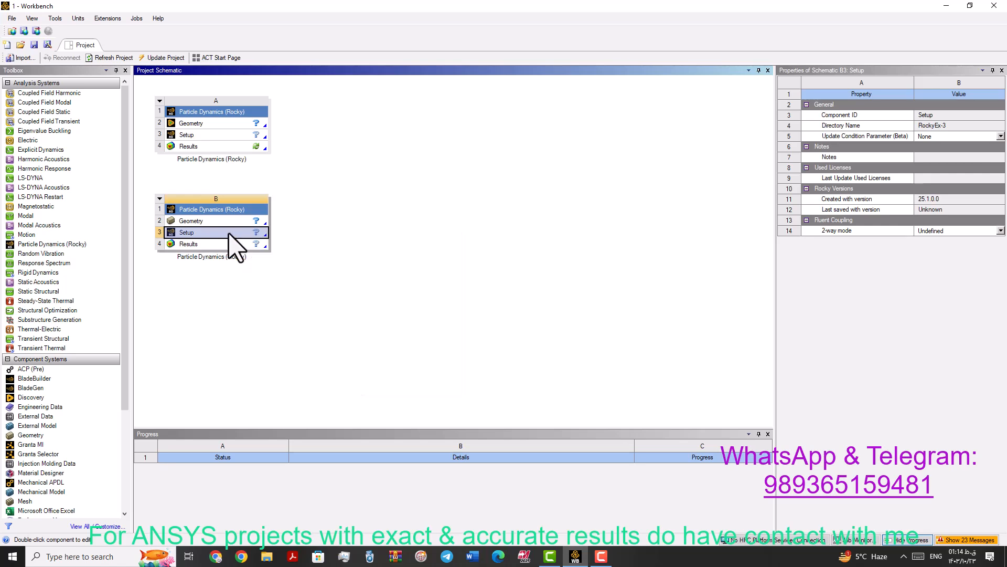
{"action": "left_click", "coordinate": [328, 261]}
{"action": "left_click", "coordinate": [228, 233]}
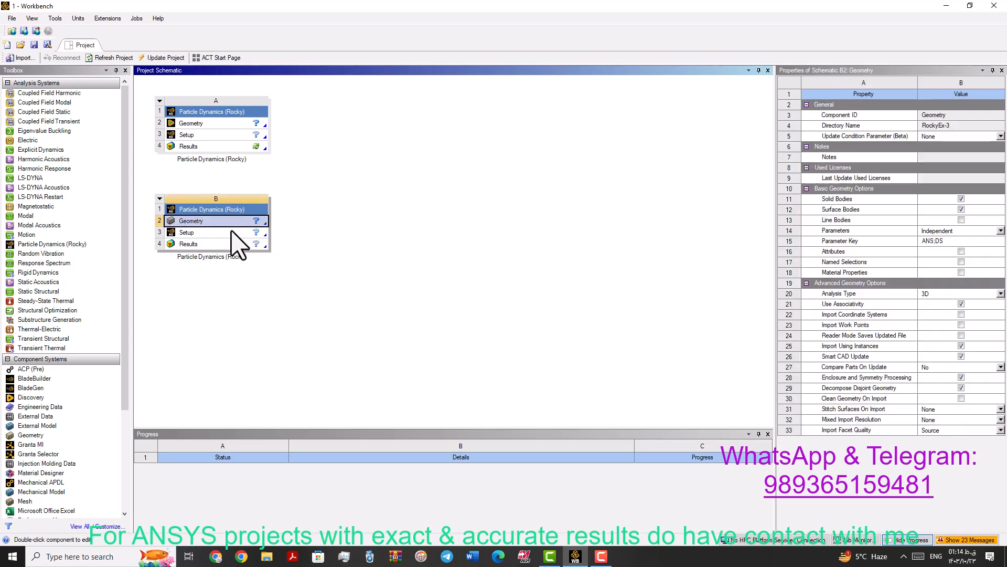
{"action": "right_click", "coordinate": [227, 233]}
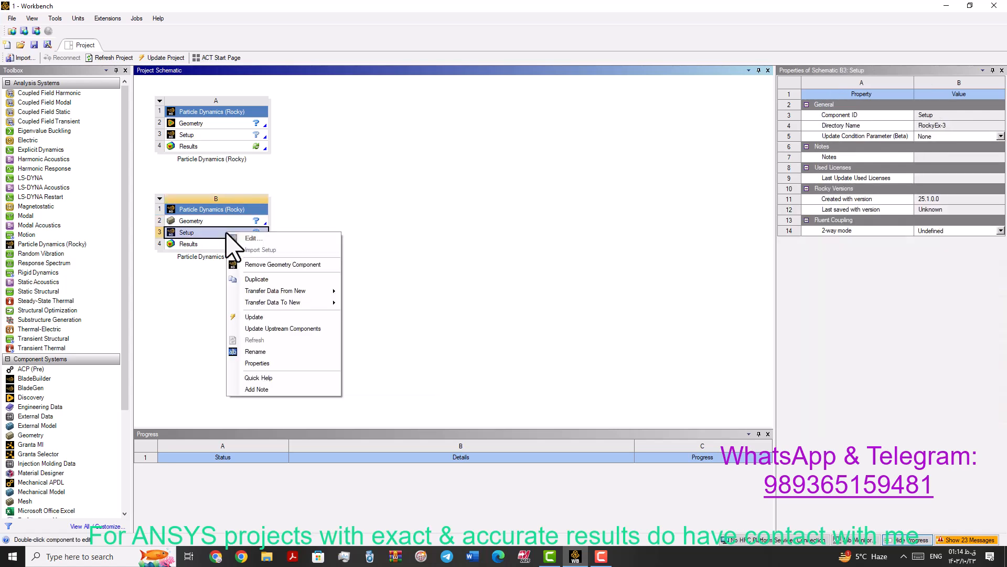
{"action": "left_click", "coordinate": [328, 265]}
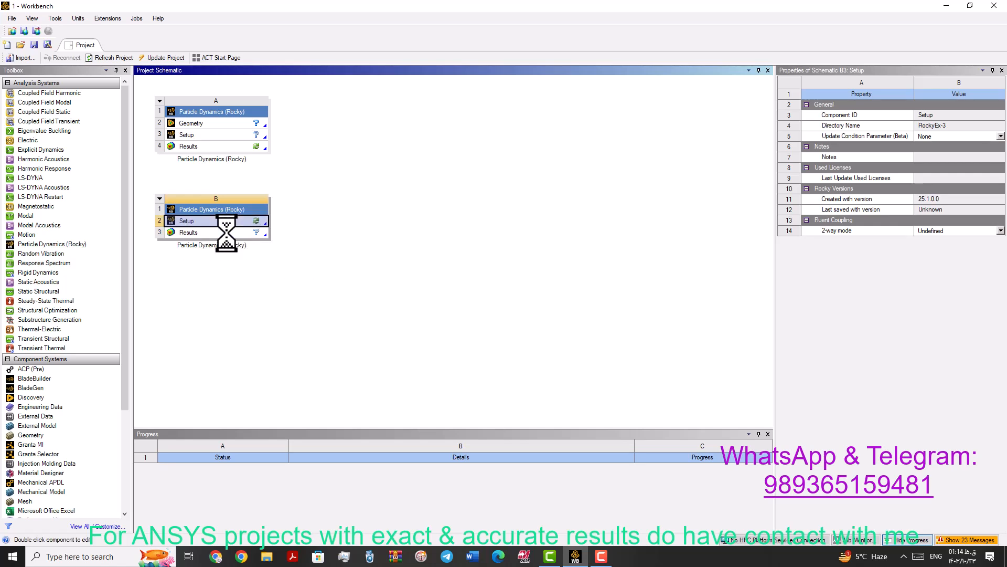
Step: Remove the Geometry component from the first Particle Dynamics (Rocky) system
{"action": "right_click", "coordinate": [225, 221]}
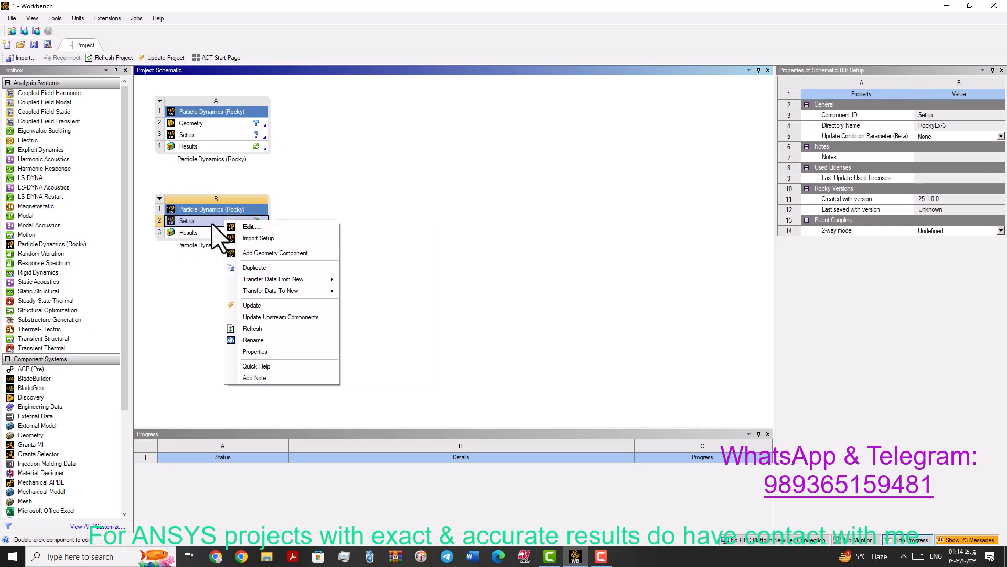
{"action": "left_click", "coordinate": [251, 226]}
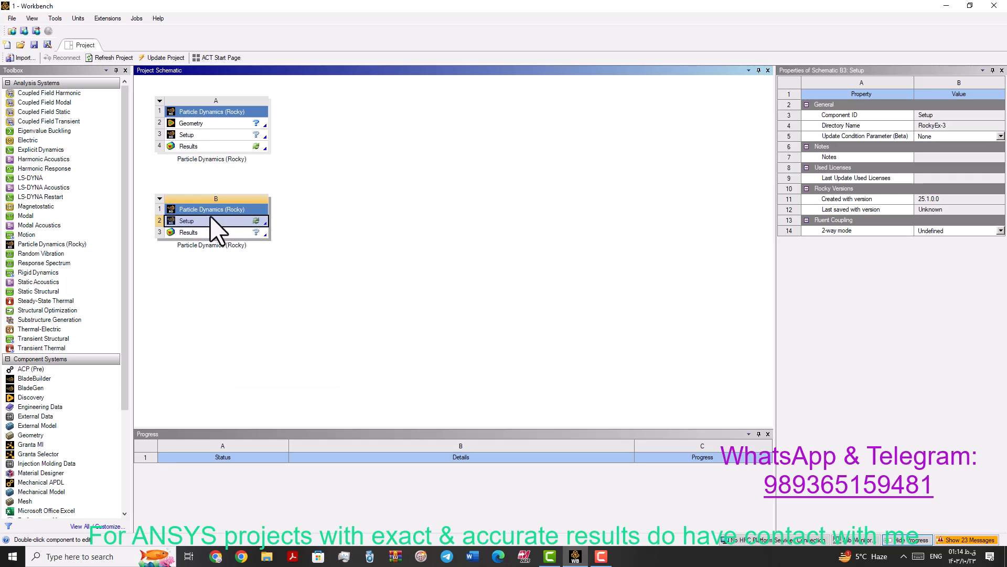
{"action": "right_click", "coordinate": [211, 221]}
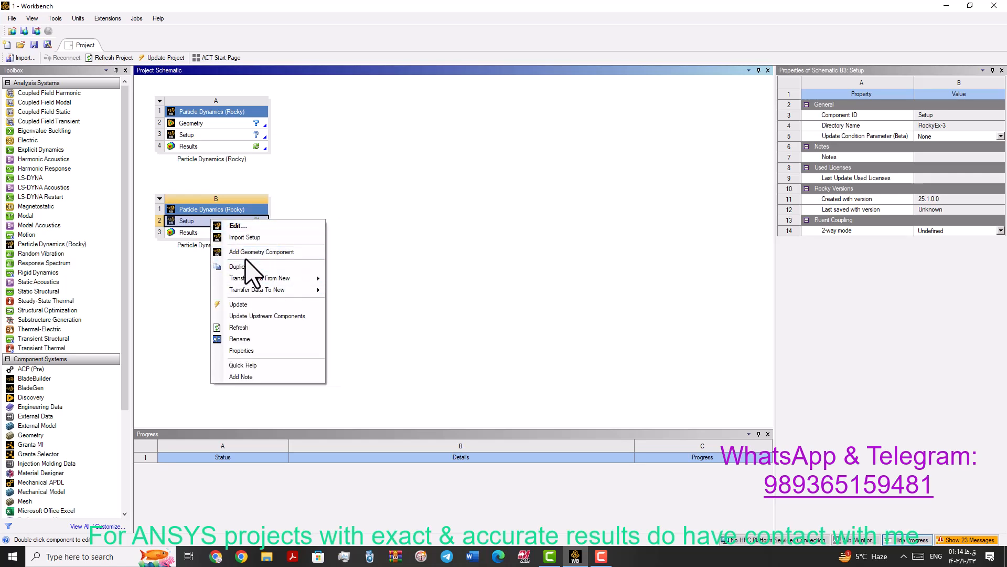
{"action": "left_click", "coordinate": [226, 135]}
{"action": "right_click", "coordinate": [226, 134]}
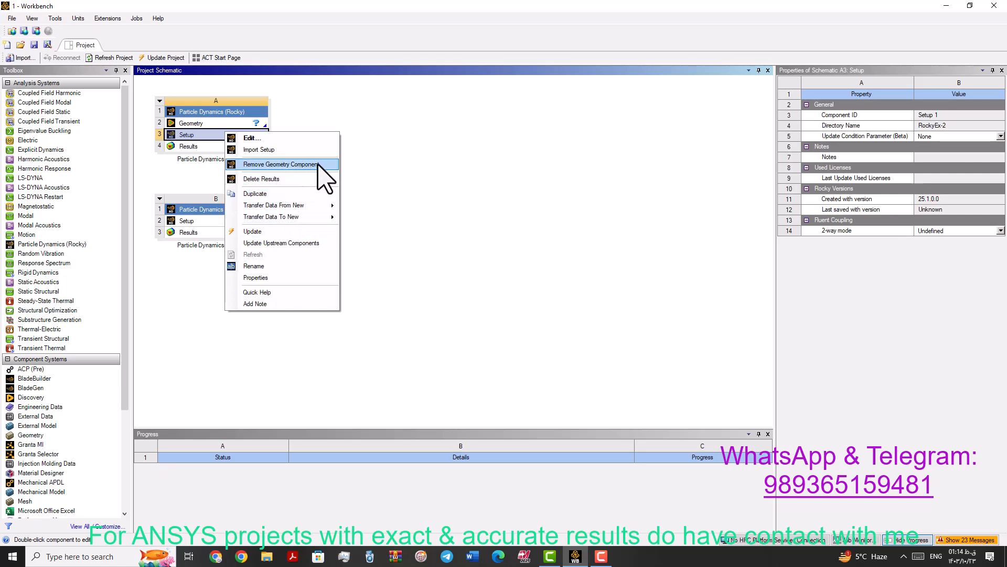
{"action": "left_click", "coordinate": [280, 164]}
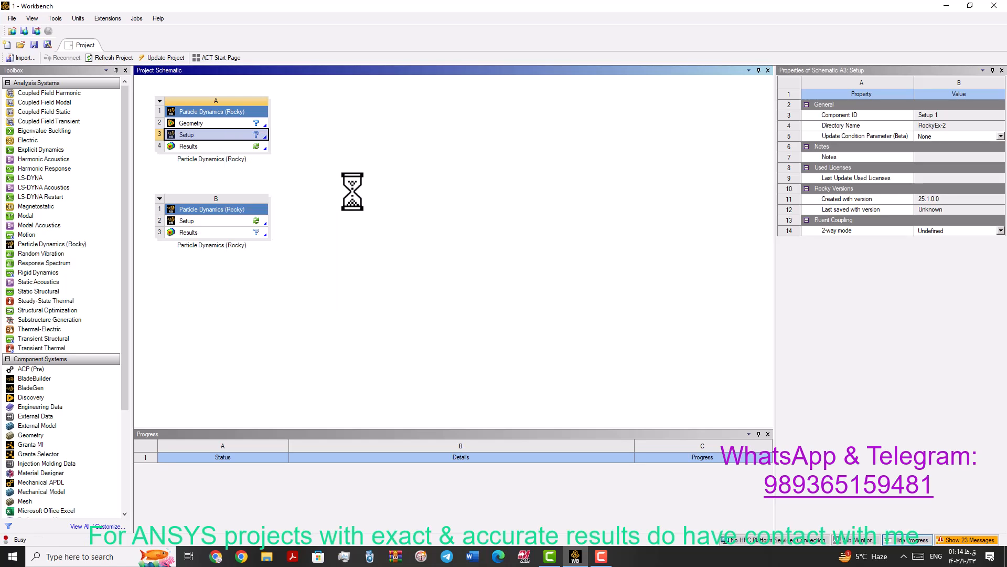
Step: Open the second system's Setup in Rocky for editing and create a new empty workspace
{"action": "right_click", "coordinate": [241, 212]}
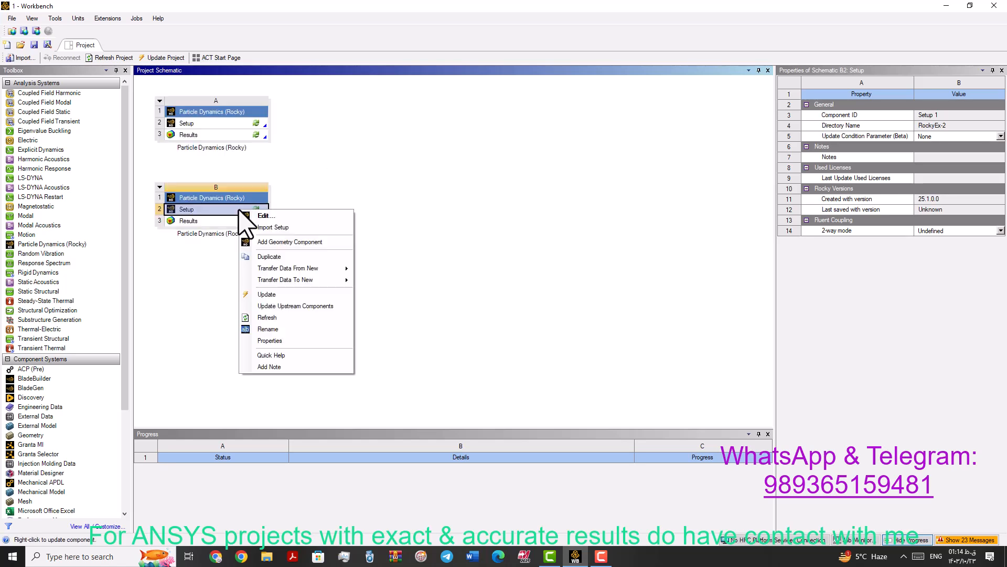
{"action": "left_click", "coordinate": [262, 213]}
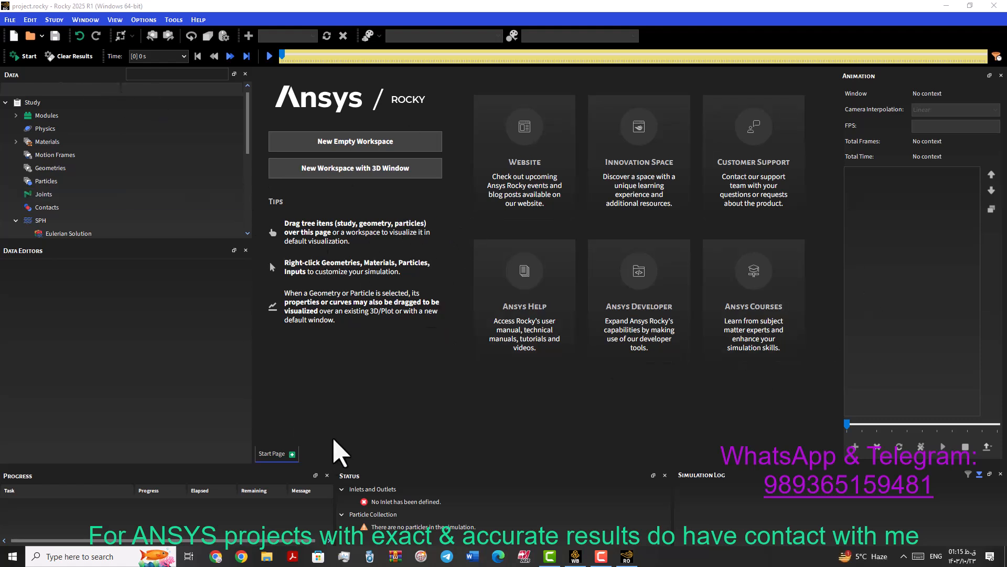
{"action": "left_click", "coordinate": [292, 455]}
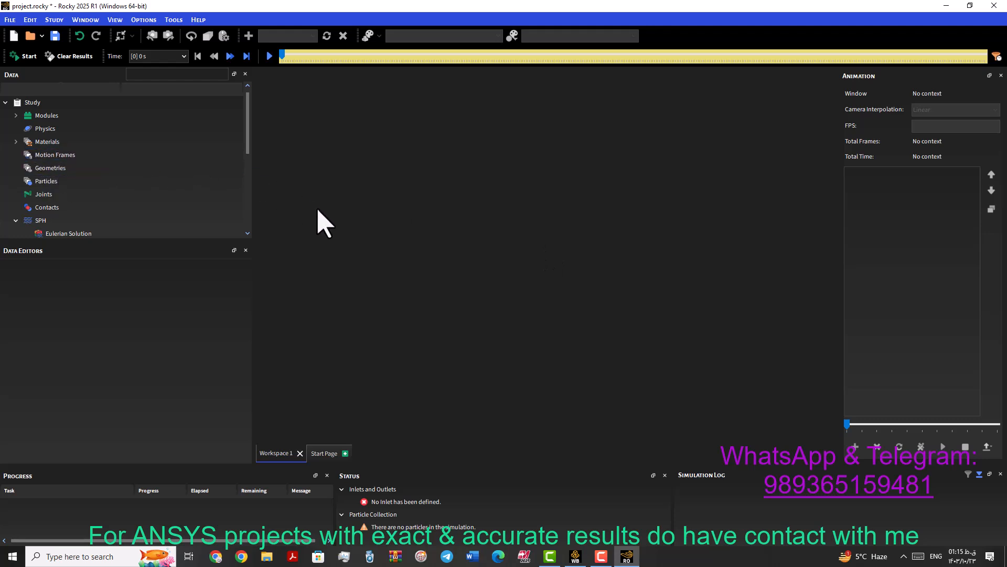
Step: Check which actions are available for the study's Geometries item
{"action": "left_click", "coordinate": [37, 168]}
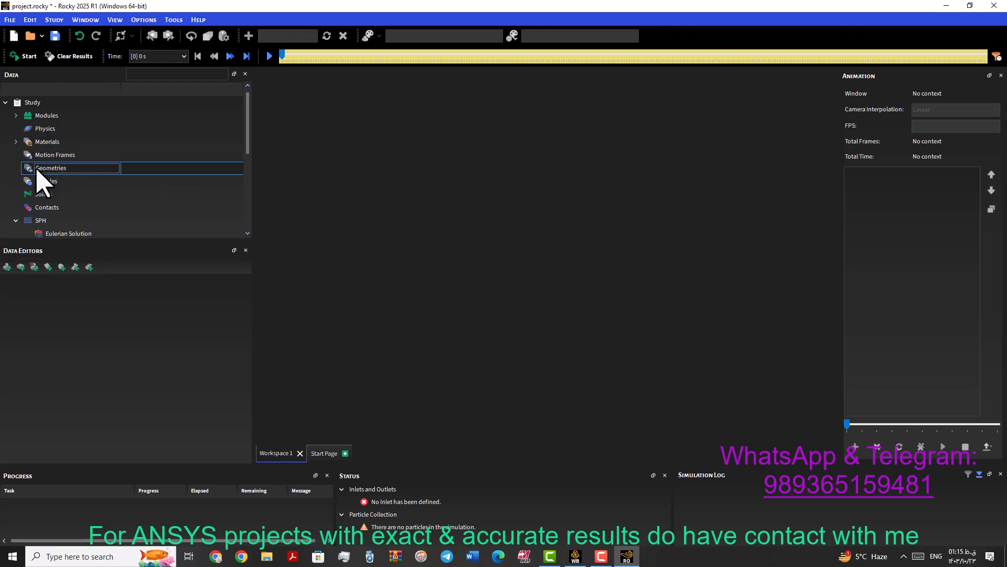
{"action": "right_click", "coordinate": [37, 169]}
{"action": "key", "text": "Escape"}
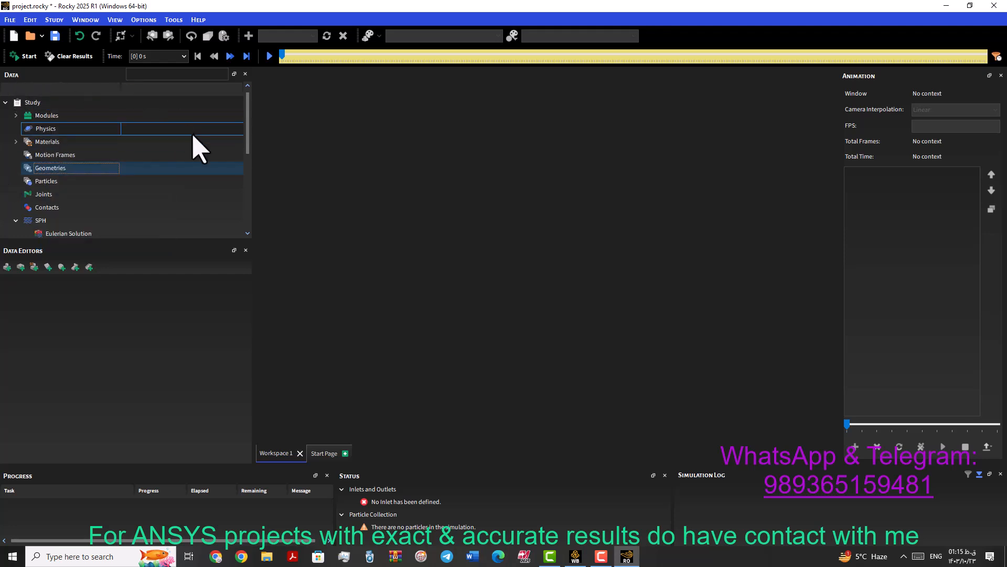
{"action": "left_click_drag", "start_coordinate": [249, 139], "coordinate": [250, 118]}
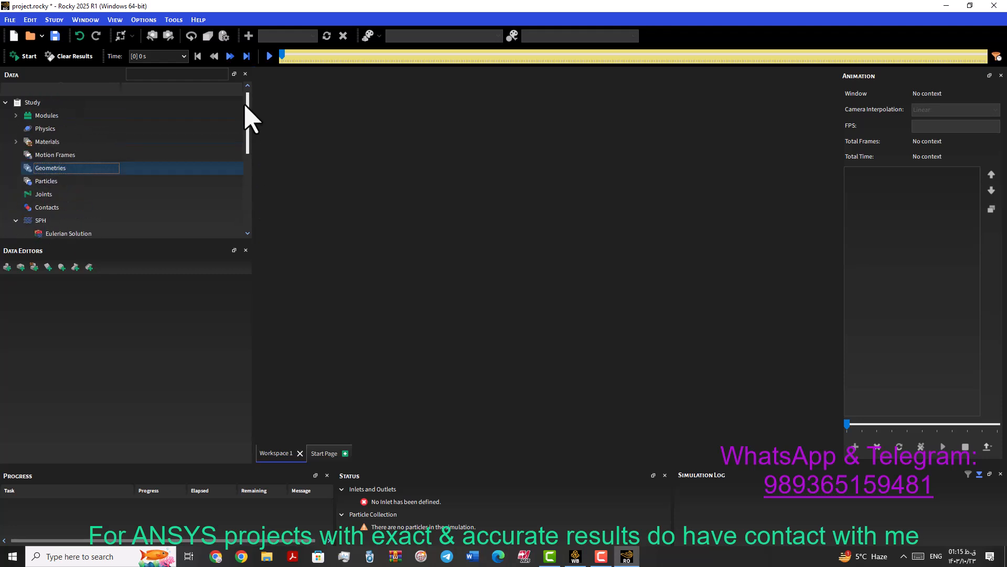
Step: Review the editors of the study items from Modules through Contacts, then Inlets and Outlets, collapsing the SPH group
{"action": "left_click", "coordinate": [47, 116]}
{"action": "left_click", "coordinate": [48, 128]}
{"action": "left_click", "coordinate": [52, 142]}
{"action": "left_click", "coordinate": [58, 155]}
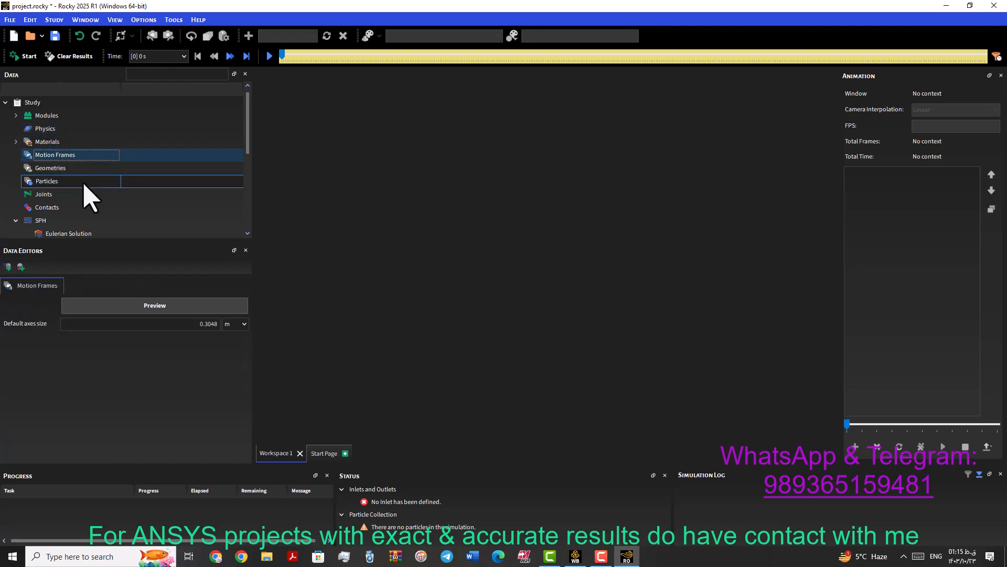
{"action": "left_click", "coordinate": [58, 168]}
{"action": "left_click", "coordinate": [61, 182]}
{"action": "left_click", "coordinate": [59, 195]}
{"action": "left_click", "coordinate": [59, 208]}
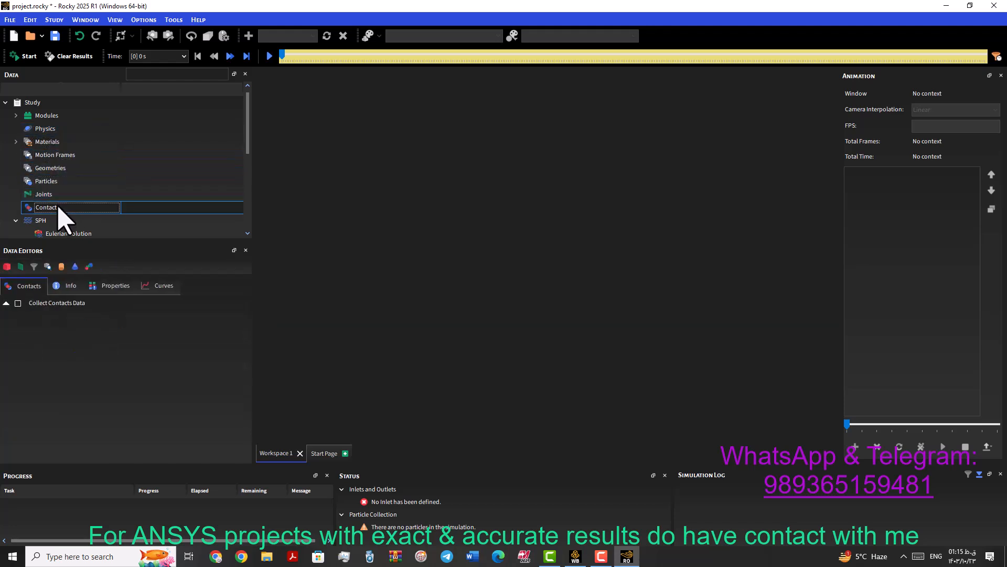
{"action": "left_click", "coordinate": [16, 220]}
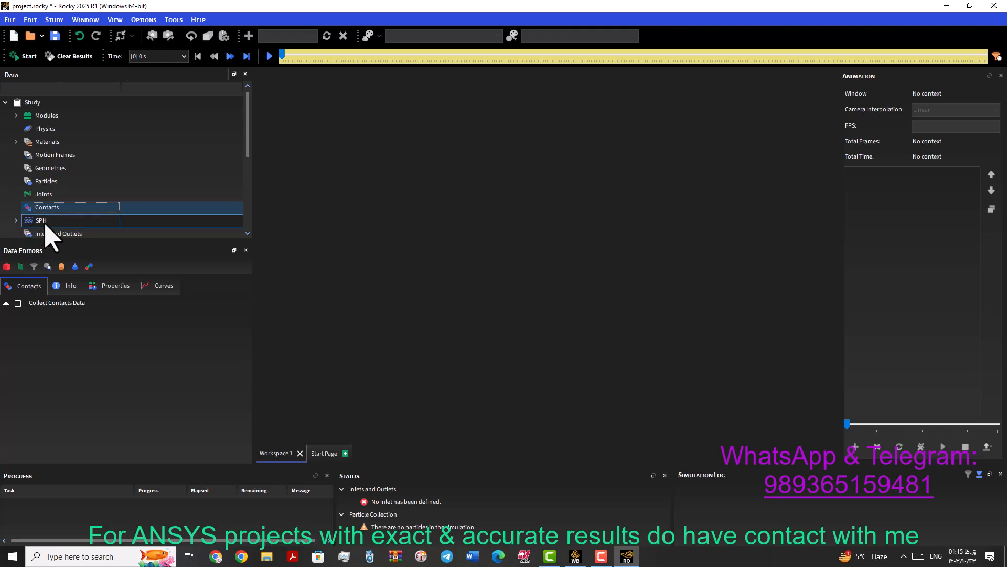
{"action": "left_click", "coordinate": [66, 234]}
Step: Review the study's CFD Coupling, Domain Settings and Solver editors, returning to CFD Coupling
{"action": "left_click_drag", "start_coordinate": [247, 142], "coordinate": [248, 207]}
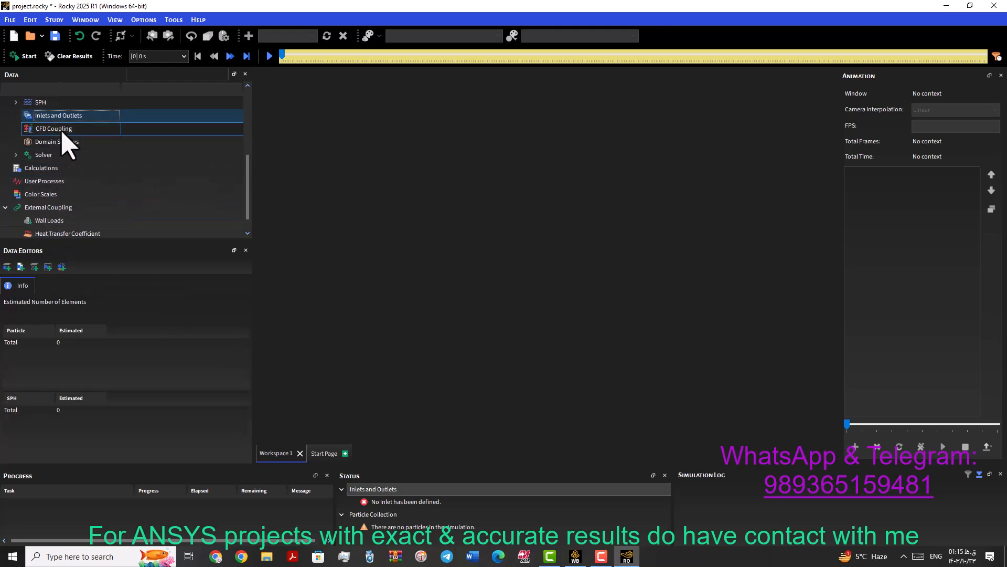
{"action": "left_click", "coordinate": [41, 131]}
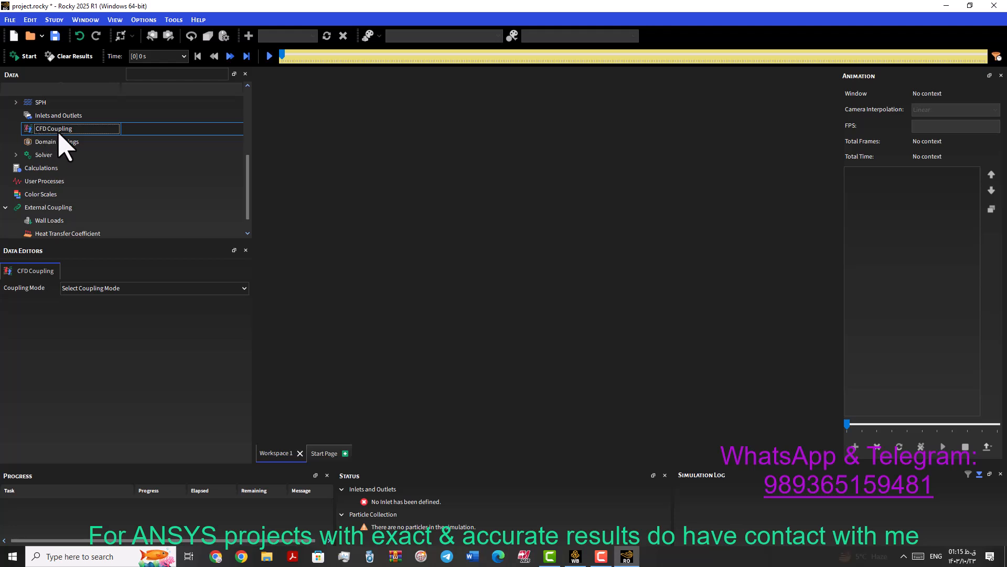
{"action": "left_click", "coordinate": [67, 142]}
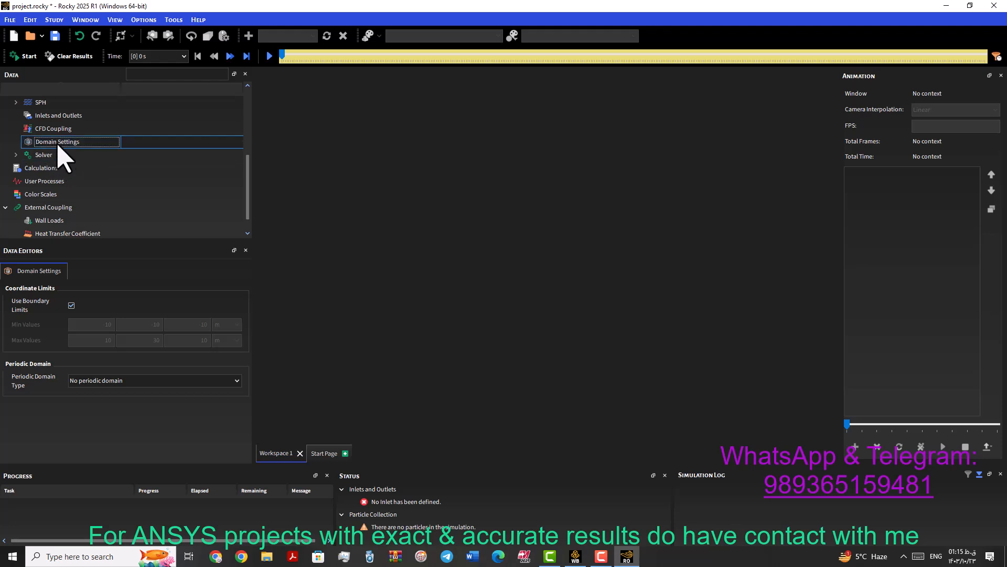
{"action": "left_click", "coordinate": [42, 155]}
{"action": "left_click", "coordinate": [52, 128]}
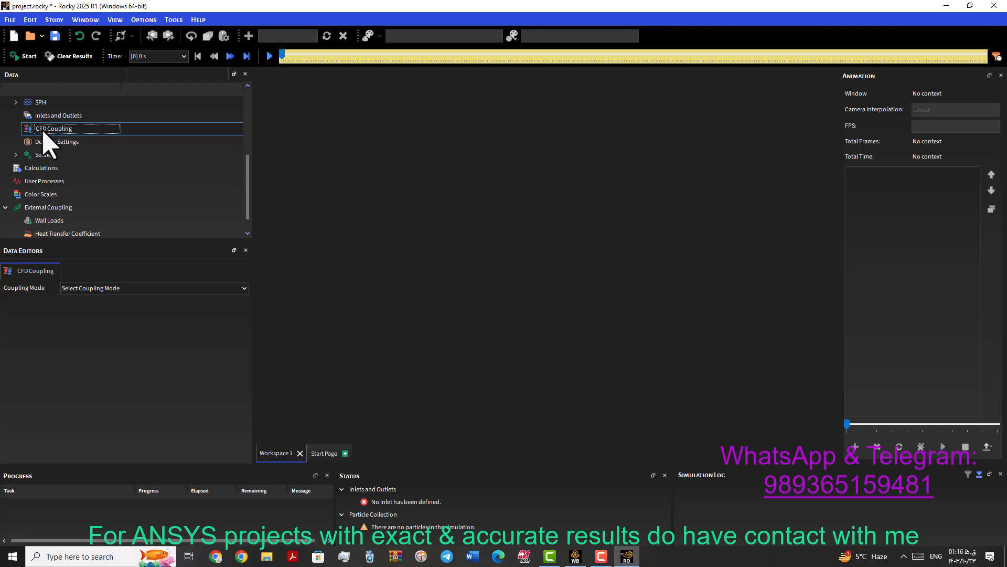
{"action": "left_click_drag", "start_coordinate": [247, 186], "coordinate": [248, 194]}
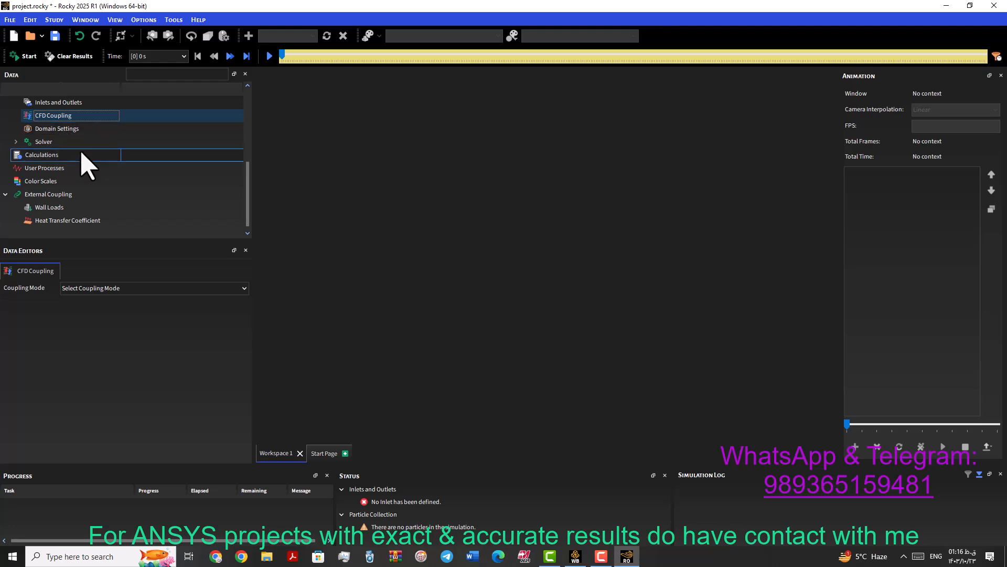
Step: Examine the Solver's time settings, including simulation duration, output, breakage and wear, after checking Domain Settings
{"action": "left_click", "coordinate": [49, 131]}
{"action": "left_click", "coordinate": [40, 142]}
{"action": "left_click", "coordinate": [42, 155]}
{"action": "left_click", "coordinate": [24, 144]}
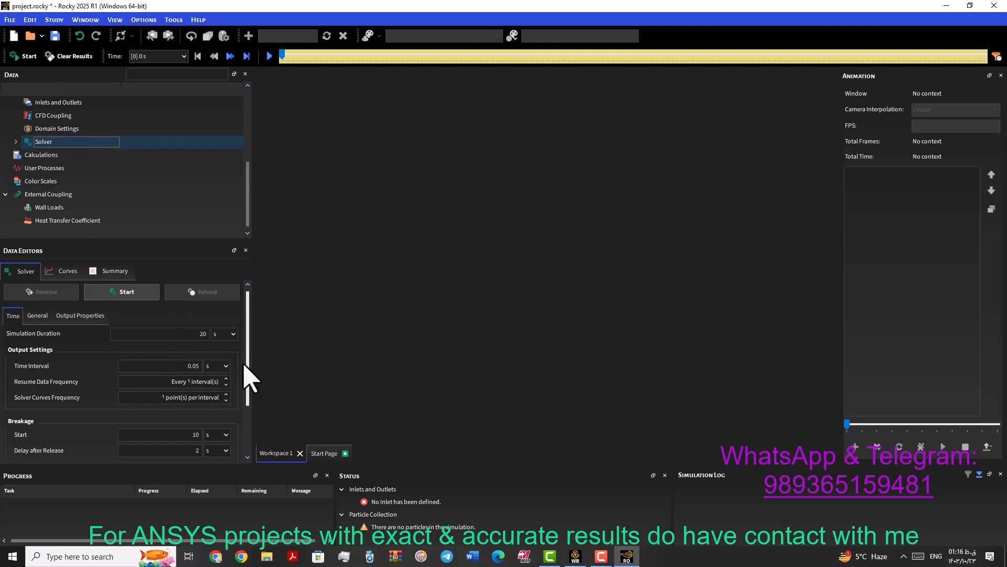
{"action": "left_click_drag", "start_coordinate": [248, 383], "coordinate": [250, 409]}
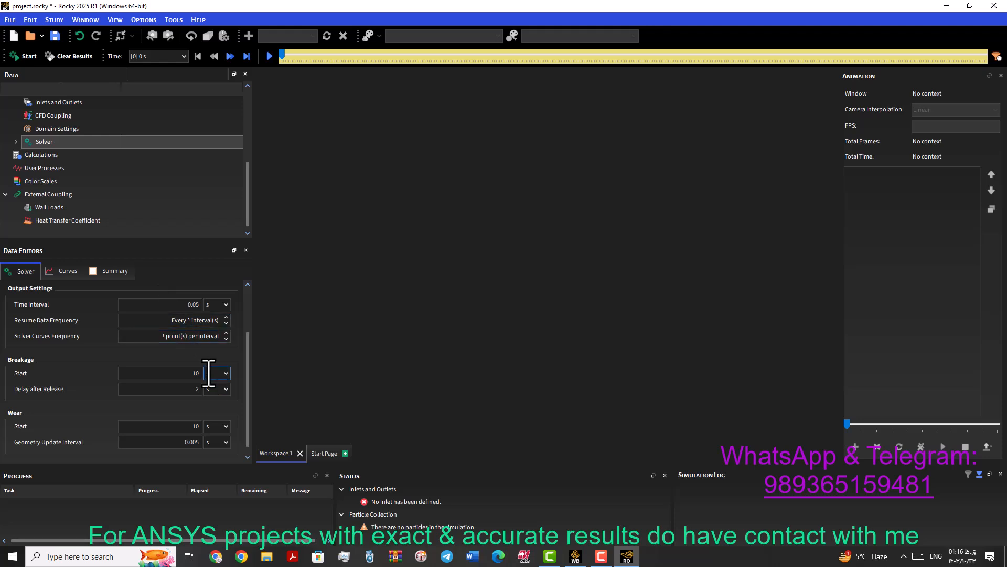
{"action": "left_click_drag", "start_coordinate": [249, 374], "coordinate": [251, 326]}
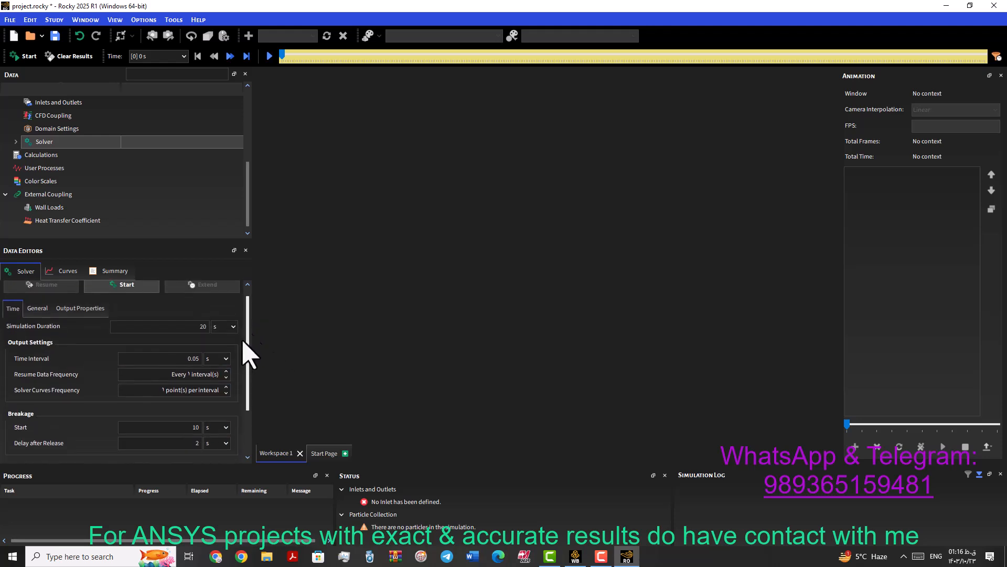
{"action": "mouse_move", "coordinate": [248, 330]}
{"action": "left_mouse_down"}
{"action": "mouse_move", "coordinate": [260, 387]}
{"action": "mouse_move", "coordinate": [264, 339]}
{"action": "left_mouse_up"}
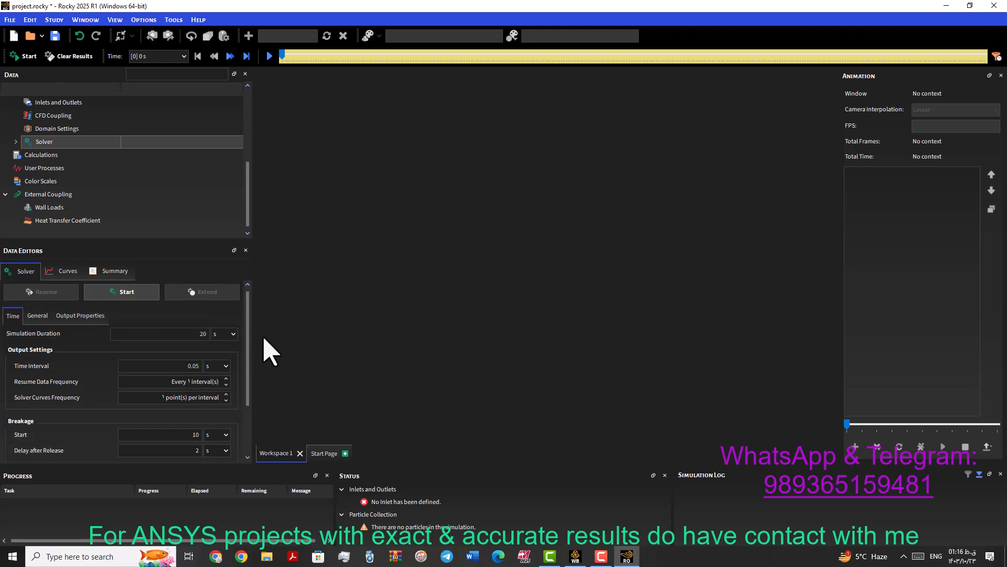
Step: Look through the Calculations, User Processes and External Coupling items of the project tree
{"action": "left_click", "coordinate": [41, 155]}
{"action": "left_click", "coordinate": [44, 142]}
{"action": "left_click", "coordinate": [53, 168]}
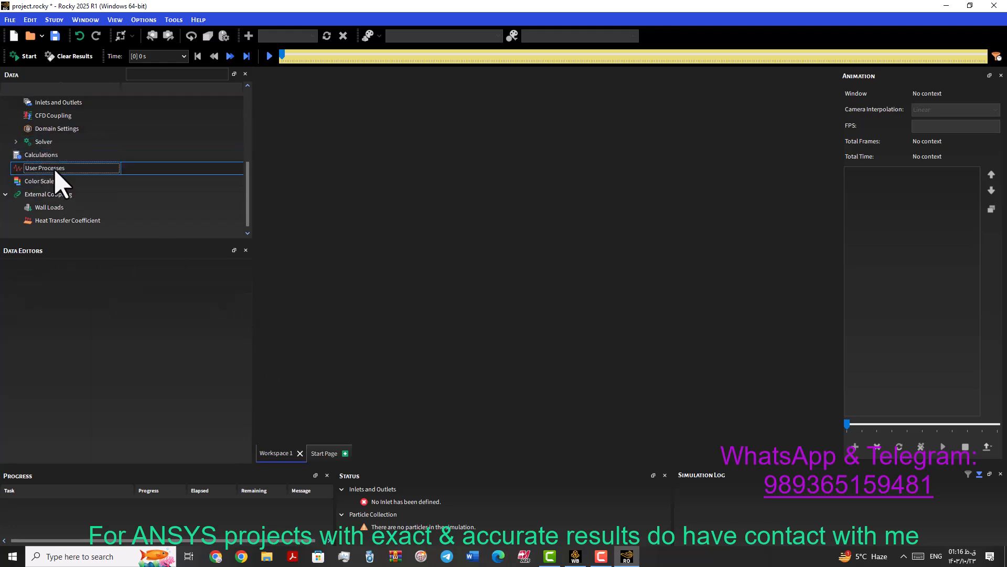
{"action": "left_click", "coordinate": [58, 194]}
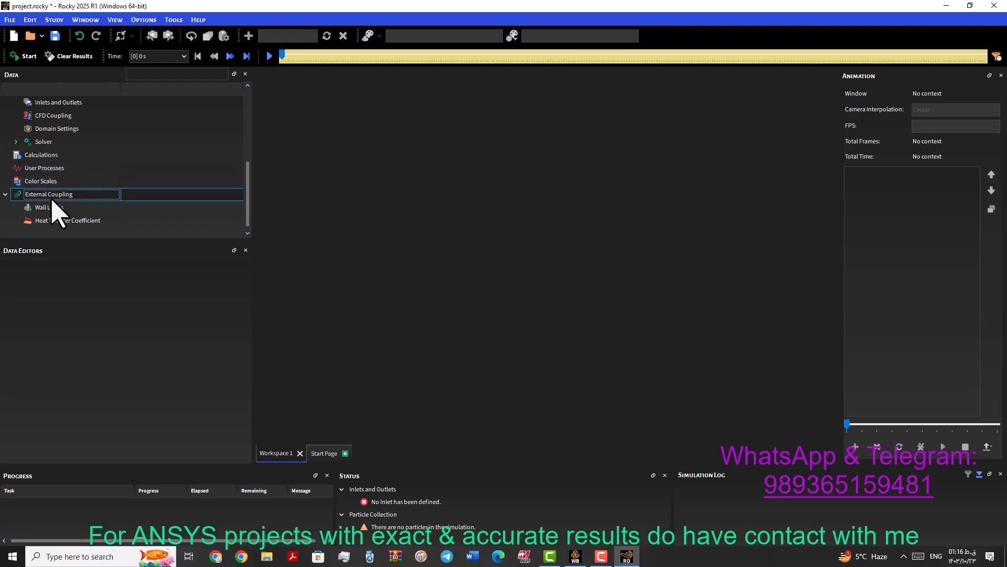
Step: Compare the Physics and Materials items of the study, ending on the Physics settings
{"action": "left_click_drag", "start_coordinate": [247, 157], "coordinate": [246, 121]}
{"action": "left_click", "coordinate": [42, 128]}
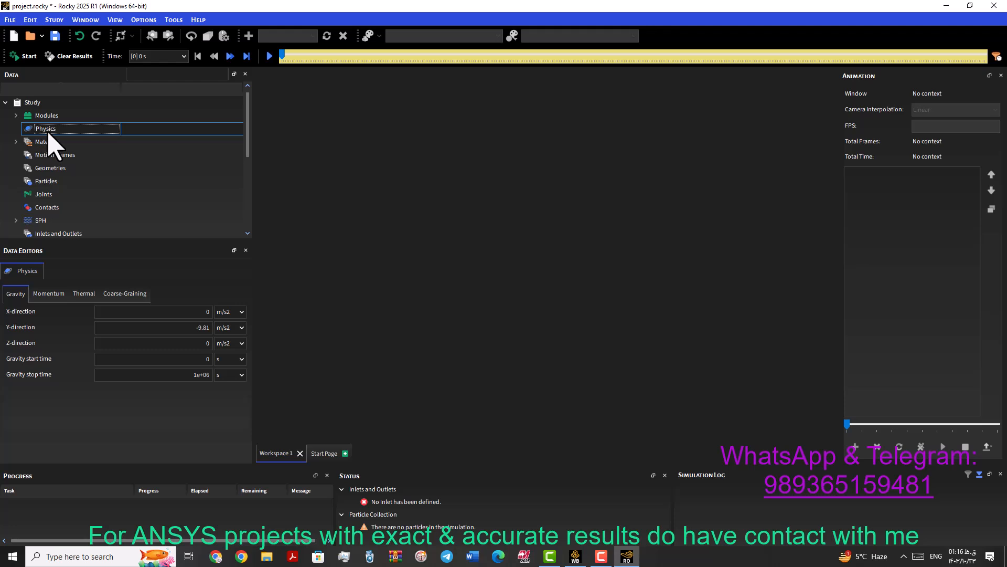
{"action": "left_click", "coordinate": [49, 143]}
{"action": "left_click", "coordinate": [46, 129]}
{"action": "left_click", "coordinate": [50, 142]}
{"action": "left_click", "coordinate": [50, 129]}
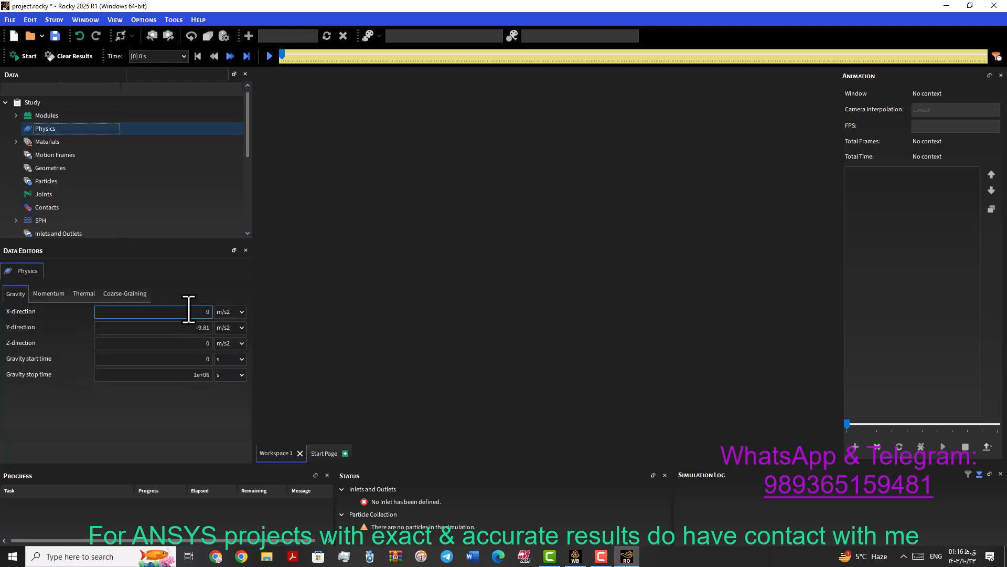
Step: Look over the Physics categories Momentum, Coarse-Graining and Thermal, then return to Gravity
{"action": "double_click", "coordinate": [201, 327]}
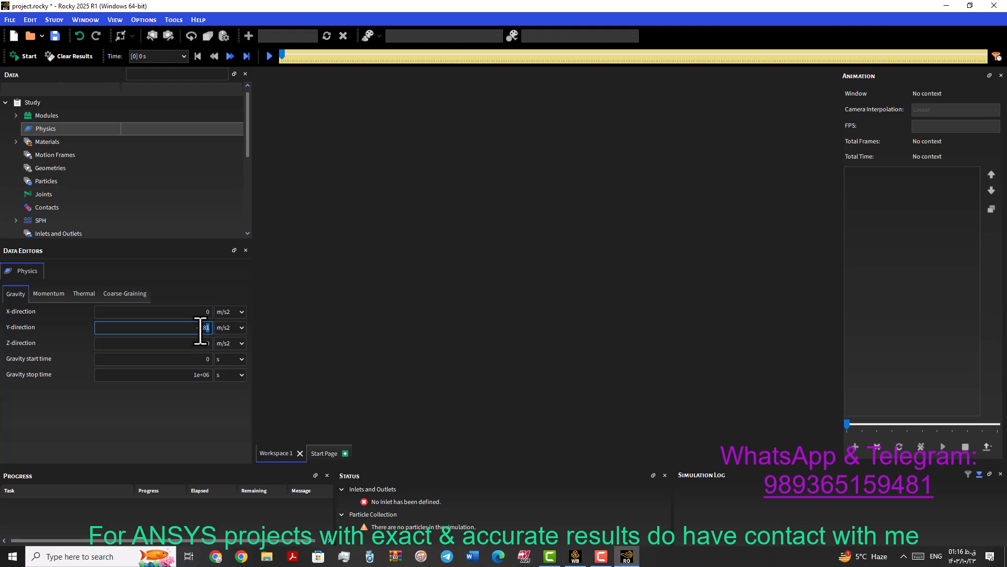
{"action": "left_click_drag", "start_coordinate": [189, 330], "coordinate": [225, 329]}
{"action": "left_click", "coordinate": [42, 294]}
{"action": "left_click", "coordinate": [112, 295]}
{"action": "left_click", "coordinate": [84, 295]}
{"action": "left_click", "coordinate": [15, 295]}
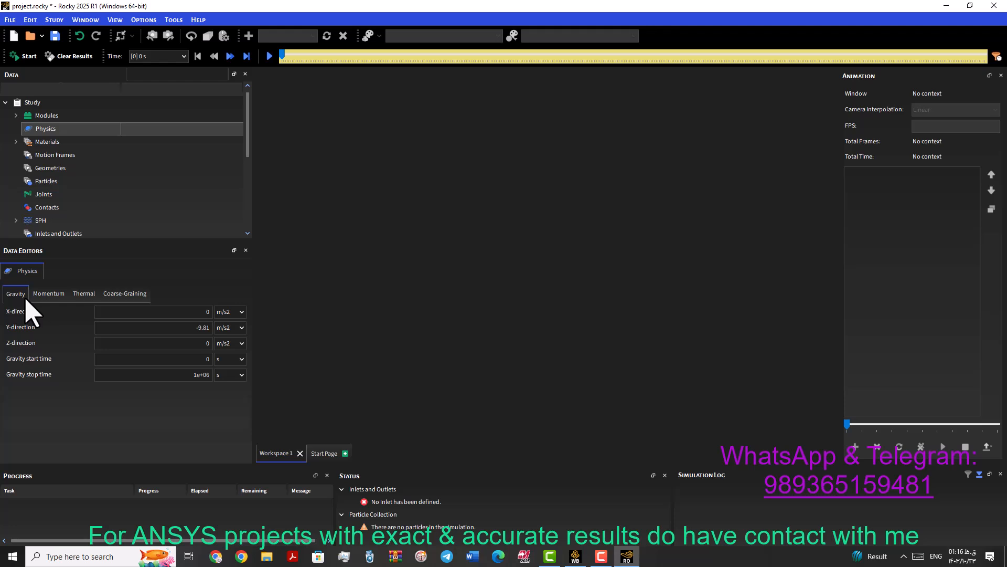
Step: Examine the gravity components in the X, Y and Z directions and the gravity start and stop times
{"action": "double_click", "coordinate": [206, 311]}
{"action": "double_click", "coordinate": [165, 327]}
{"action": "double_click", "coordinate": [145, 344]}
{"action": "left_click", "coordinate": [145, 360]}
{"action": "double_click", "coordinate": [162, 376]}
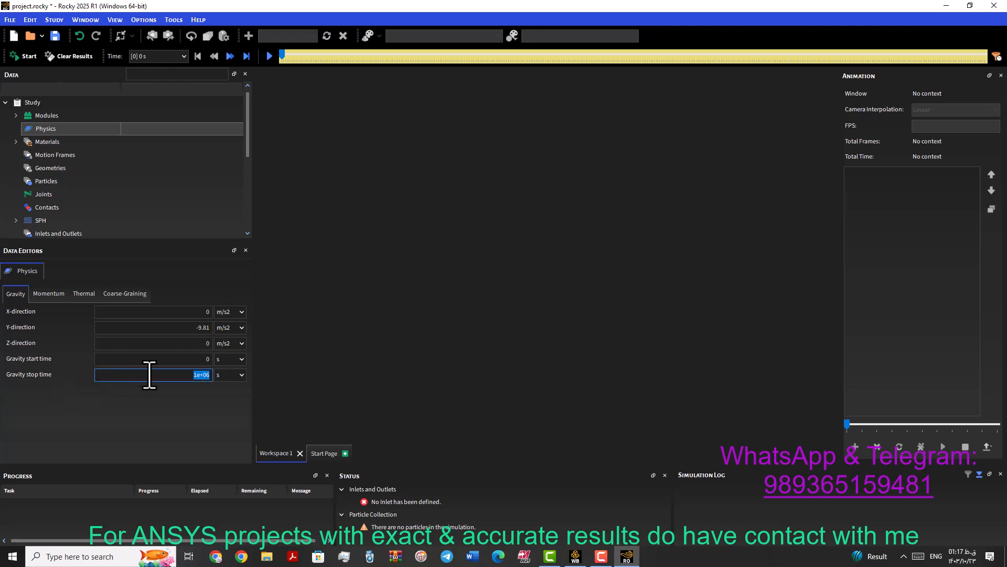
{"action": "left_click", "coordinate": [165, 376]}
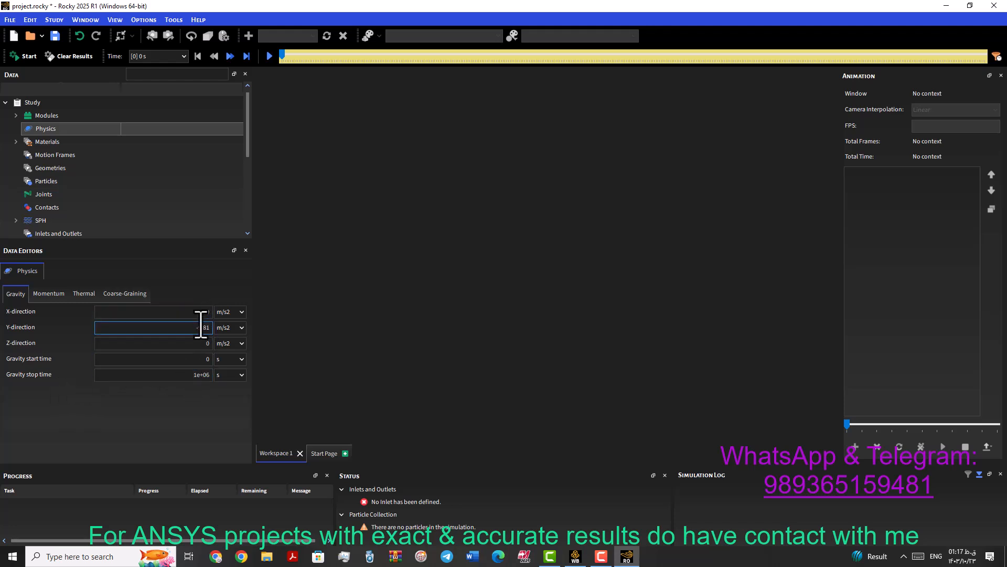
{"action": "left_click", "coordinate": [192, 346]}
{"action": "left_click", "coordinate": [189, 362]}
{"action": "left_click", "coordinate": [191, 376]}
{"action": "left_click", "coordinate": [191, 314]}
{"action": "left_click", "coordinate": [190, 344]}
{"action": "left_click", "coordinate": [179, 376]}
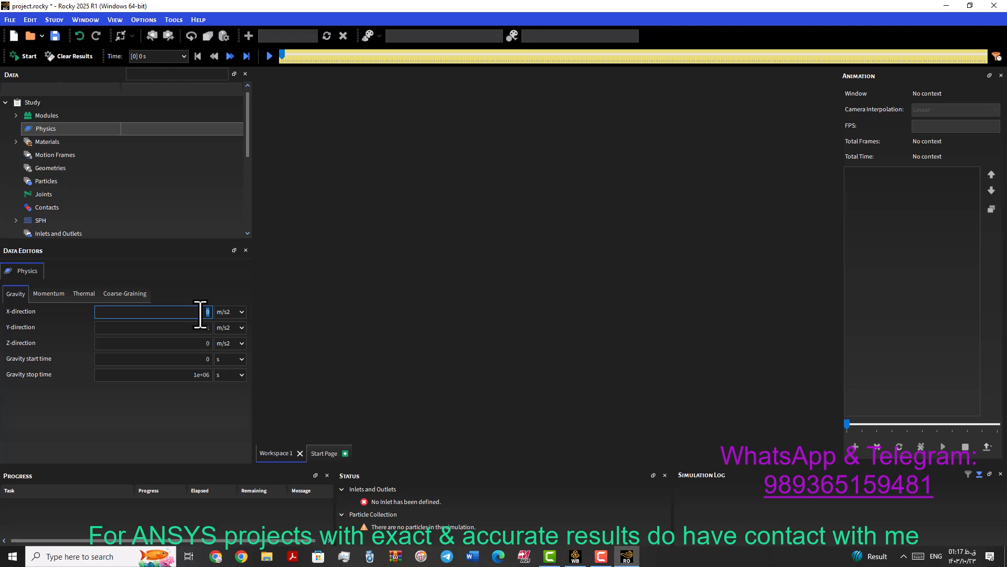
{"action": "left_click", "coordinate": [197, 373]}
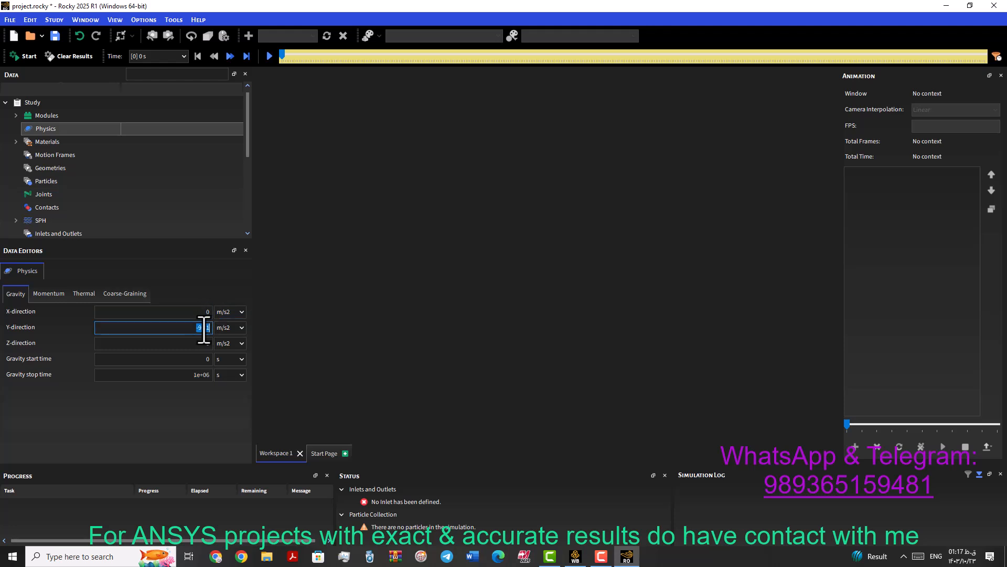
{"action": "left_click", "coordinate": [199, 375]}
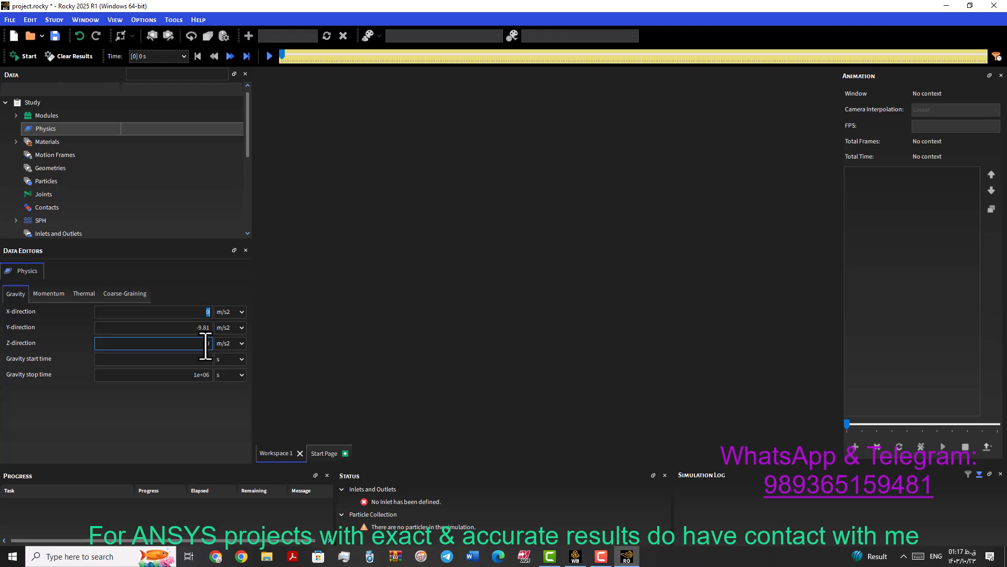
{"action": "left_click", "coordinate": [200, 373]}
{"action": "left_click", "coordinate": [200, 326]}
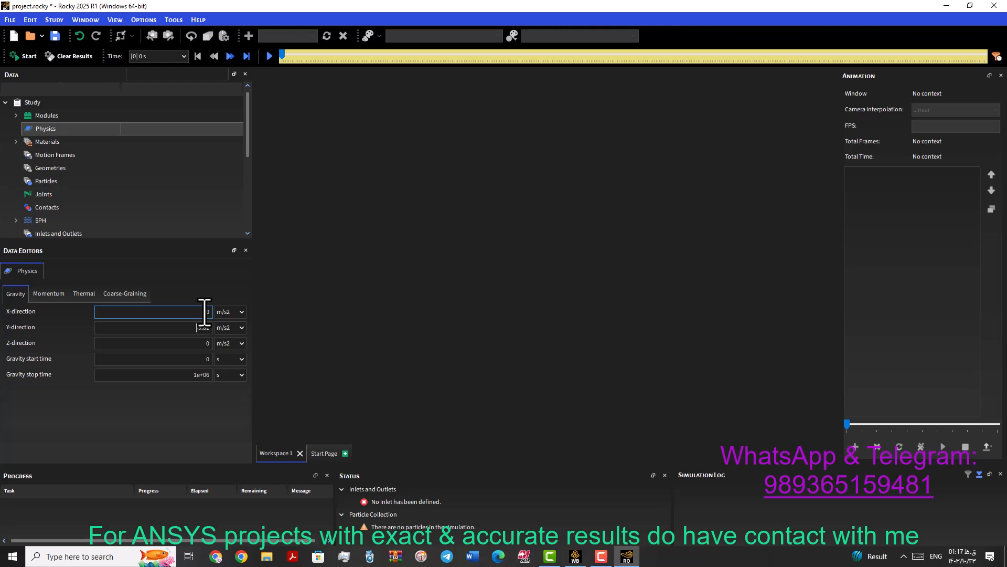
{"action": "key", "text": "Tab"}
{"action": "key", "text": "Tab"}
{"action": "key", "text": "Tab"}
{"action": "key", "text": "Tab"}
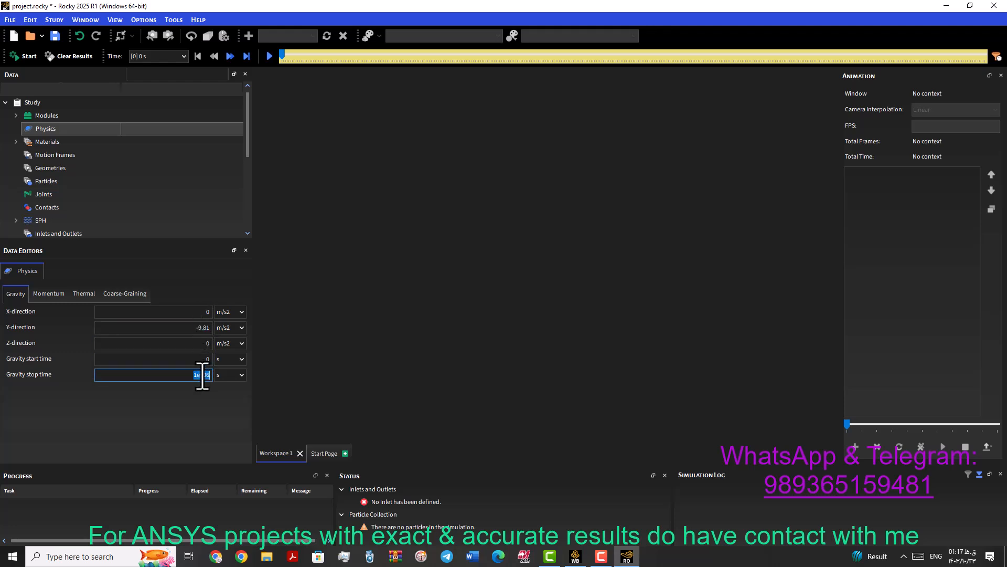
{"action": "left_click", "coordinate": [205, 313]}
{"action": "left_click", "coordinate": [203, 328]}
{"action": "left_click", "coordinate": [206, 344]}
{"action": "key", "text": "Tab"}
{"action": "key", "text": "Tab"}
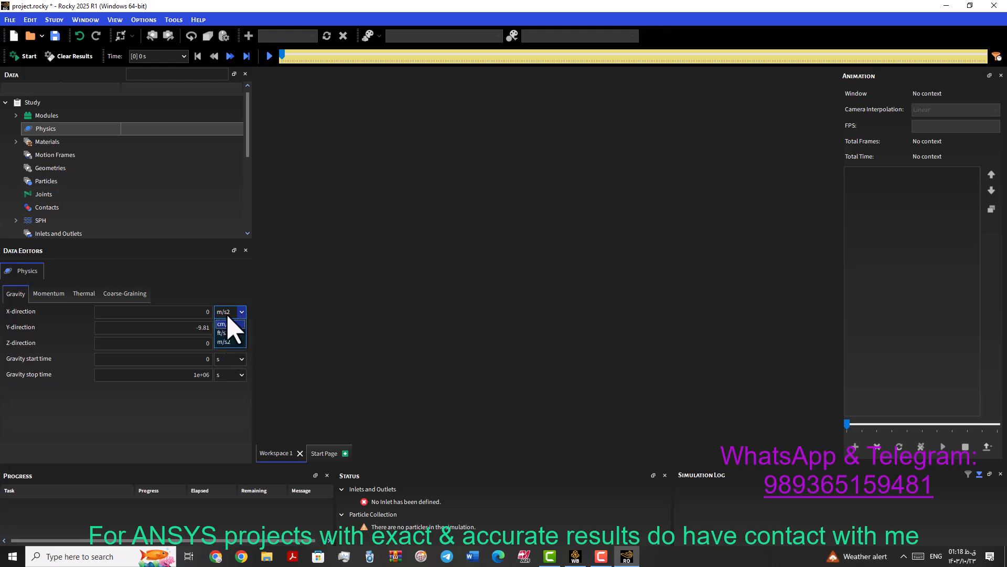
Step: Check the units available for the X-direction and Y-direction gravity components, leaving them in m/s2
{"action": "left_click", "coordinate": [307, 310]}
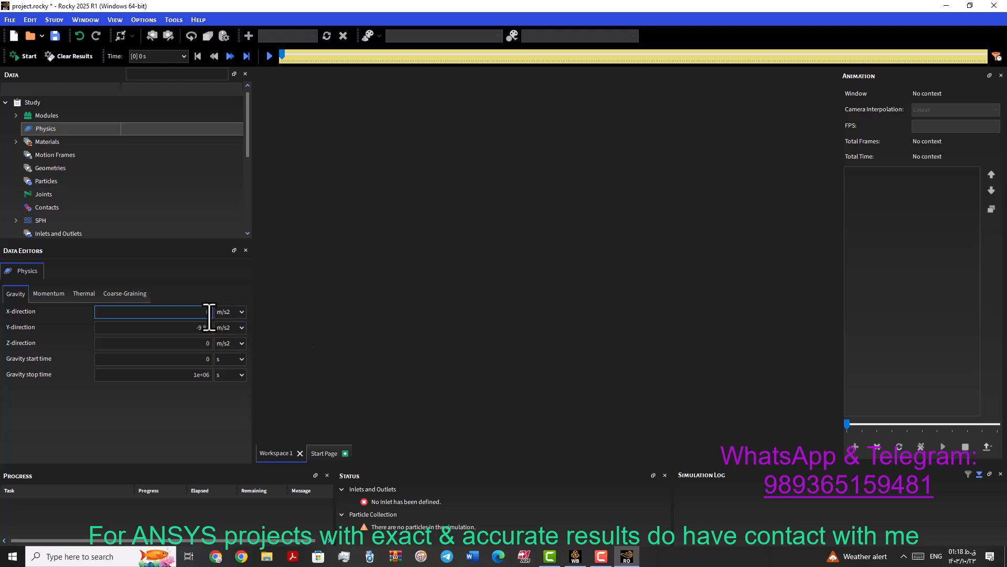
{"action": "left_click", "coordinate": [243, 329]}
{"action": "left_click", "coordinate": [291, 326]}
Step: Inspect the Y-direction gravity value against the X-direction and Z-direction values
{"action": "double_click", "coordinate": [205, 312]}
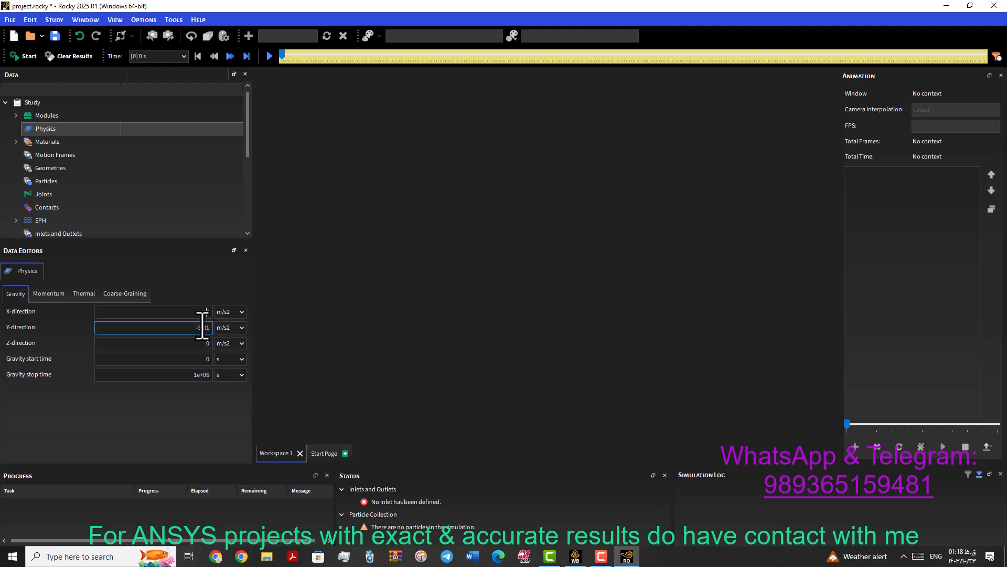
{"action": "left_click", "coordinate": [188, 327]}
{"action": "left_click", "coordinate": [169, 332]}
{"action": "left_click_drag", "start_coordinate": [170, 331], "coordinate": [206, 331]}
{"action": "left_click_drag", "start_coordinate": [184, 330], "coordinate": [231, 331]}
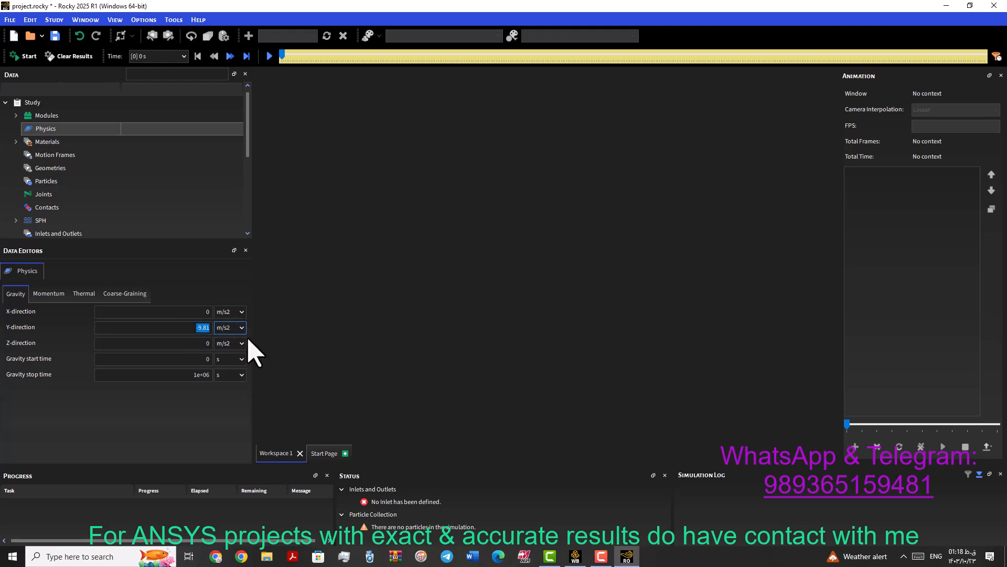
{"action": "left_click", "coordinate": [185, 344]}
{"action": "left_click", "coordinate": [191, 328]}
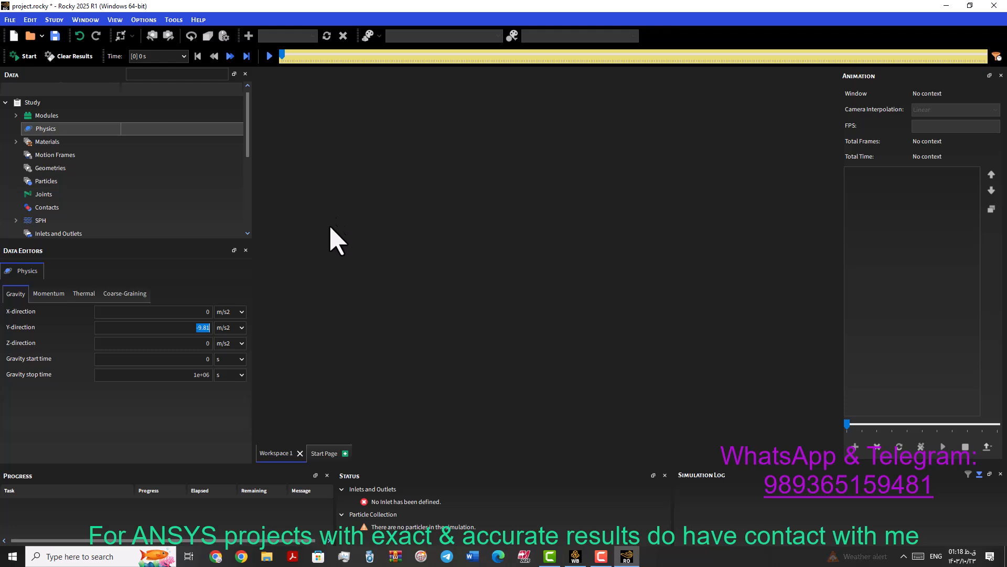
Step: Examine the Momentum force models and the Thermal settings of the study's physics
{"action": "left_click", "coordinate": [59, 295]}
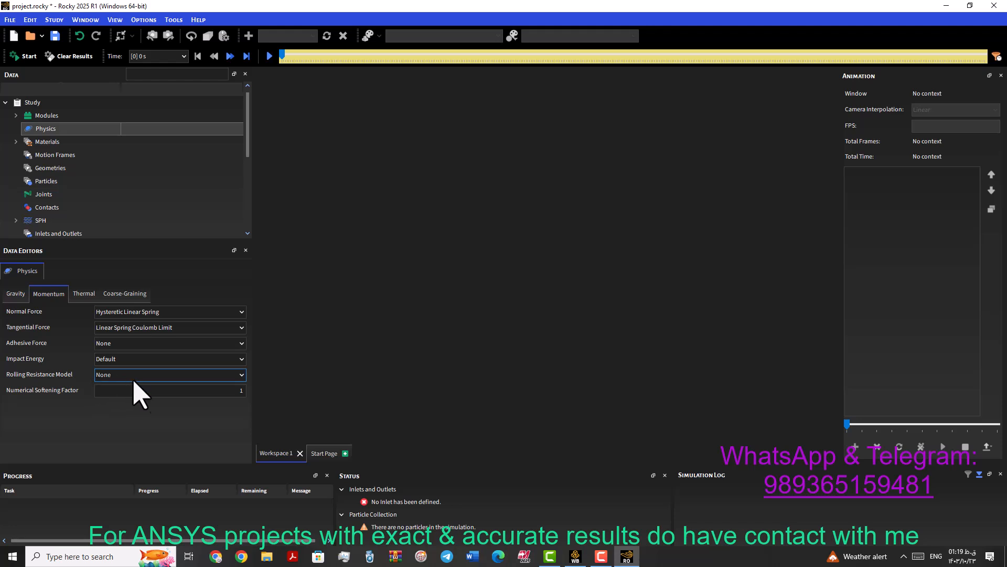
{"action": "left_click", "coordinate": [83, 295]}
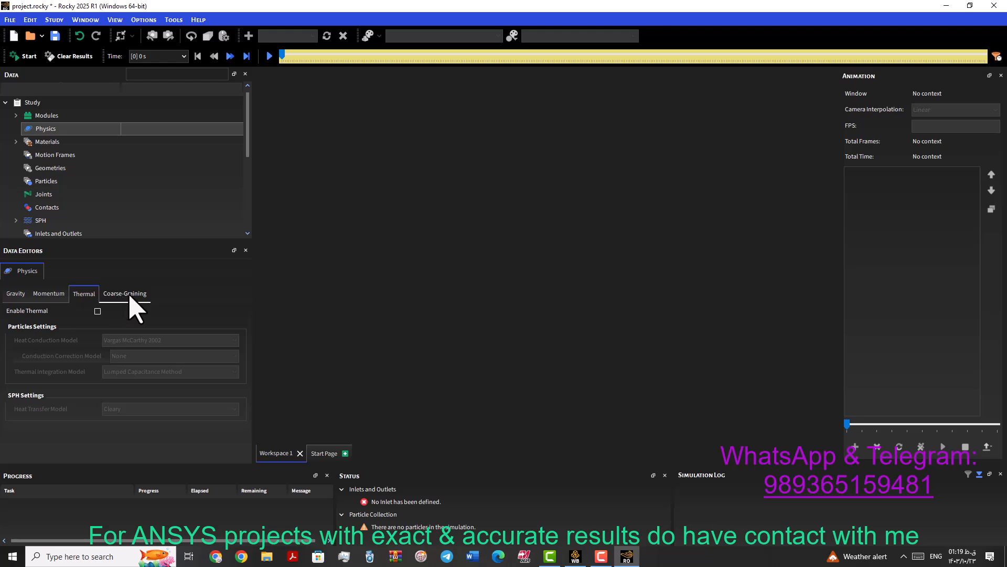
Step: Examine the study's Materials entry and its material interaction settings
{"action": "left_click", "coordinate": [64, 144]}
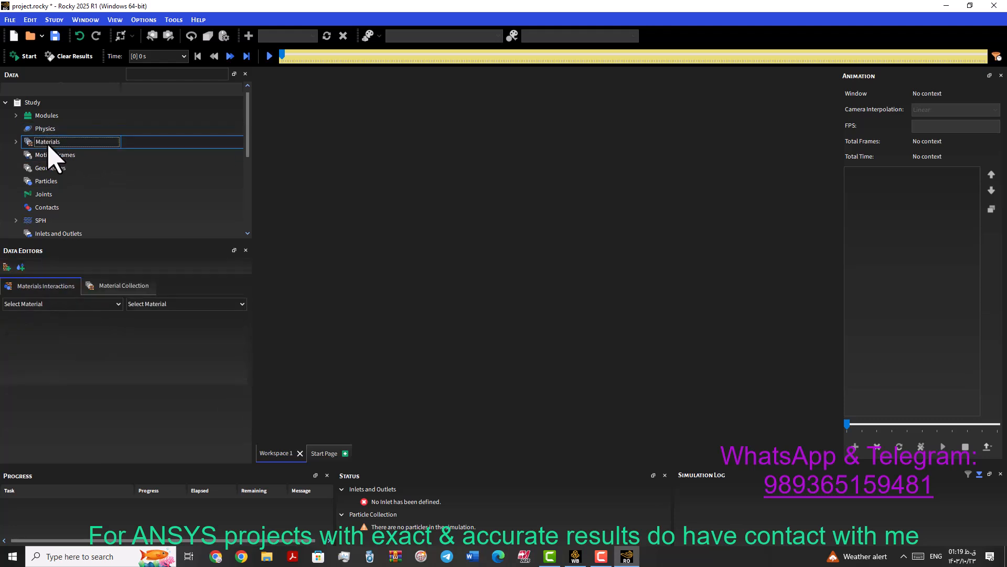
{"action": "left_click", "coordinate": [16, 141]}
{"action": "left_click", "coordinate": [16, 142]}
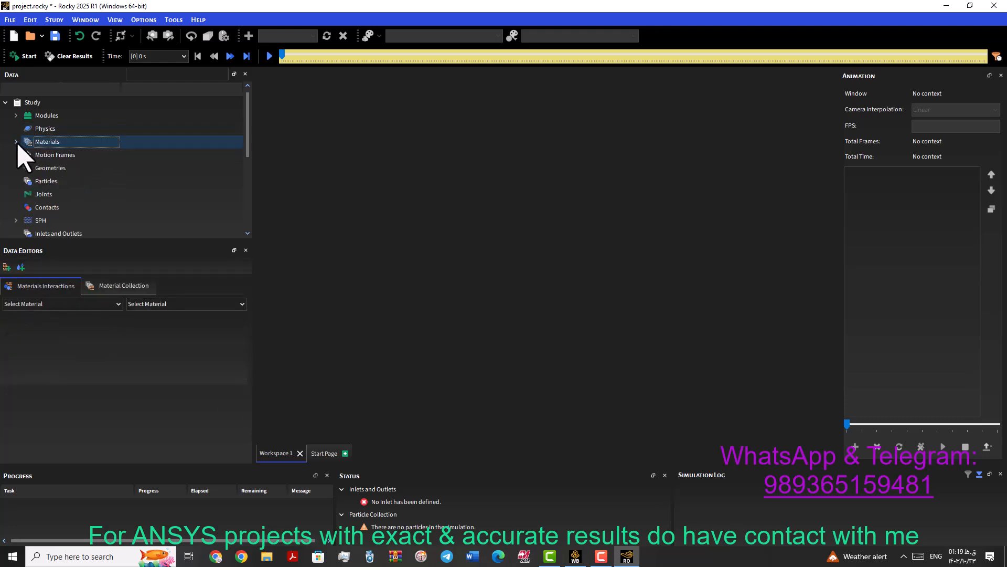
{"action": "left_click", "coordinate": [21, 150]}
{"action": "left_click", "coordinate": [22, 145]}
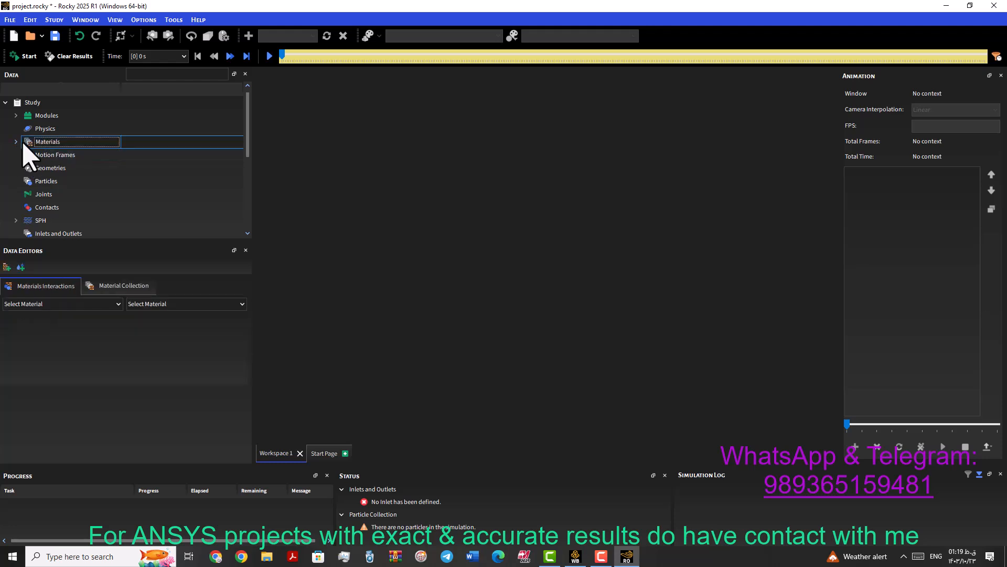
Step: Recheck the Y-direction and X-direction gravity components in the study's physics
{"action": "left_click", "coordinate": [43, 131]}
{"action": "left_click", "coordinate": [15, 293]}
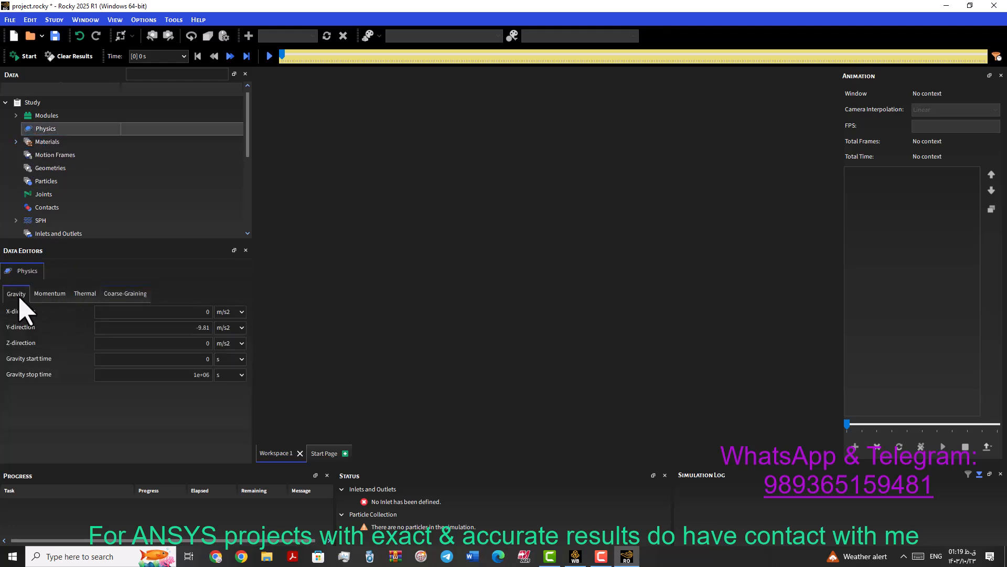
{"action": "left_click", "coordinate": [202, 327]}
{"action": "double_click", "coordinate": [199, 329]}
{"action": "double_click", "coordinate": [206, 311]}
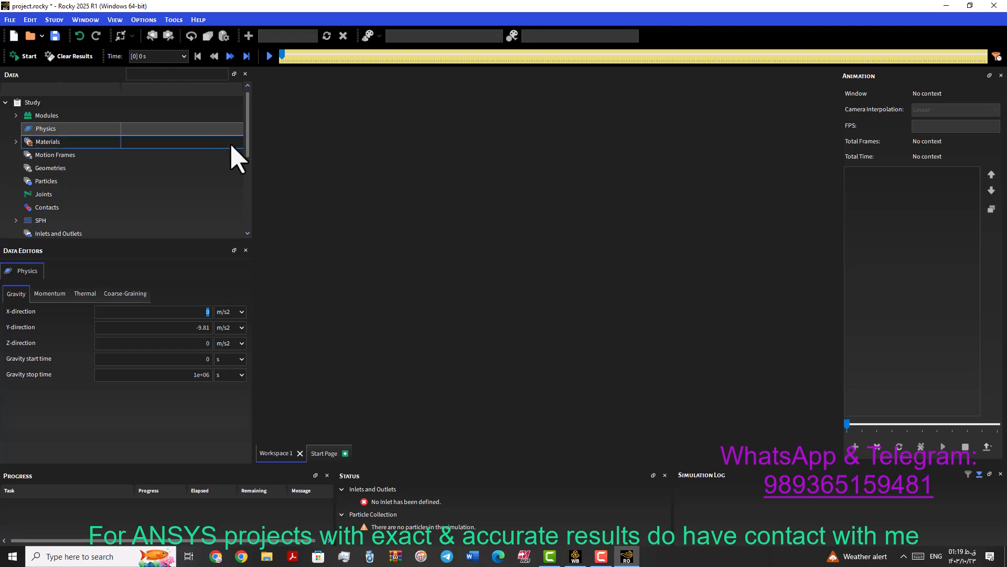
{"action": "left_click_drag", "start_coordinate": [248, 145], "coordinate": [248, 148]}
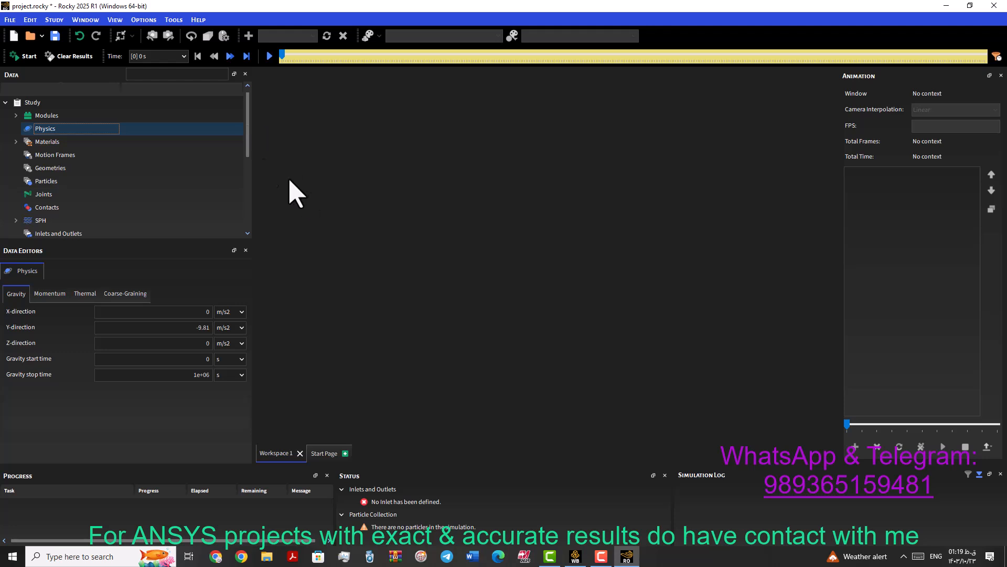
Step: Expand the study's materials and examine the Default Belt, Default Boundary, Default Particles and Default Fluid definitions
{"action": "left_click", "coordinate": [16, 141]}
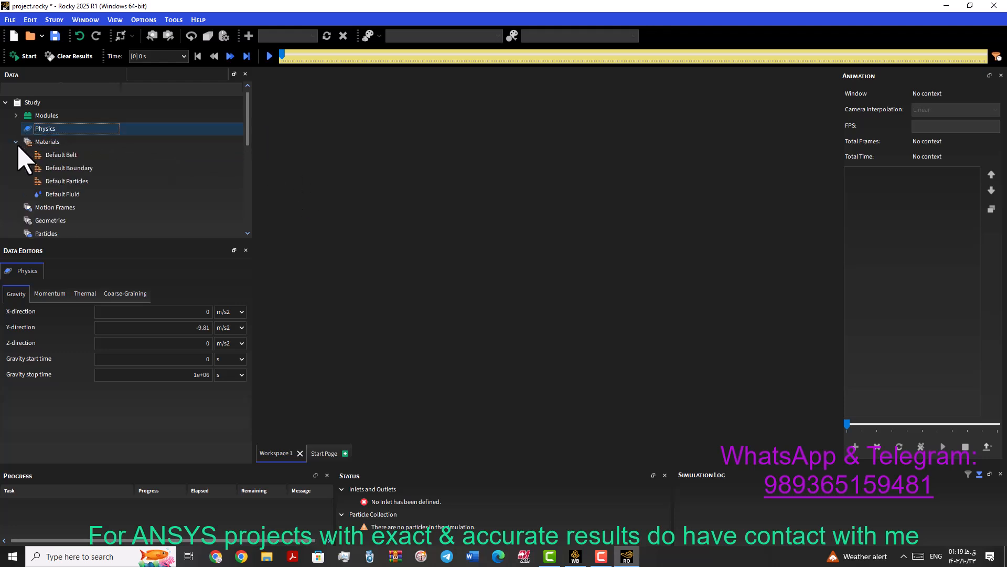
{"action": "left_click", "coordinate": [42, 143]}
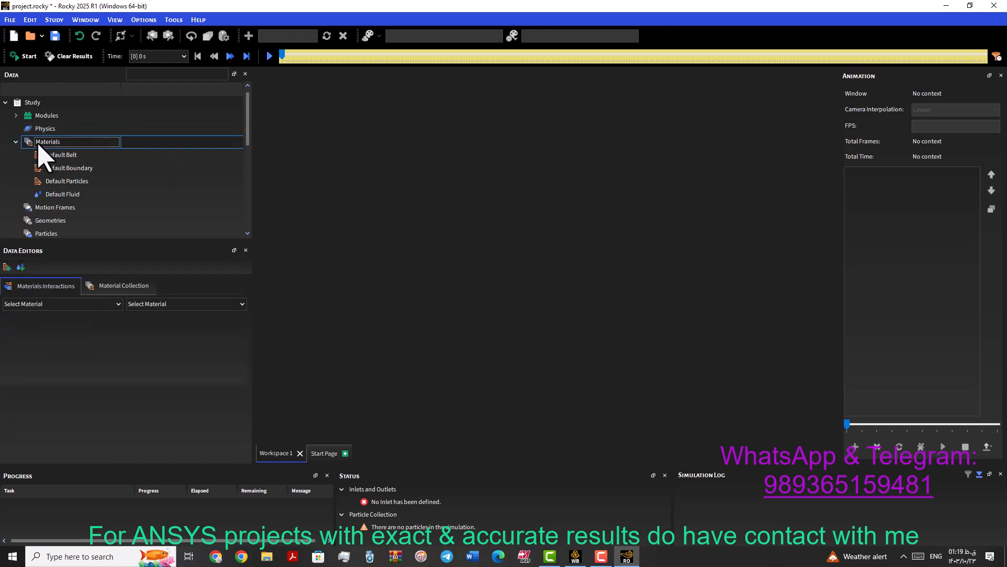
{"action": "left_click", "coordinate": [68, 155]}
{"action": "left_click", "coordinate": [77, 168]}
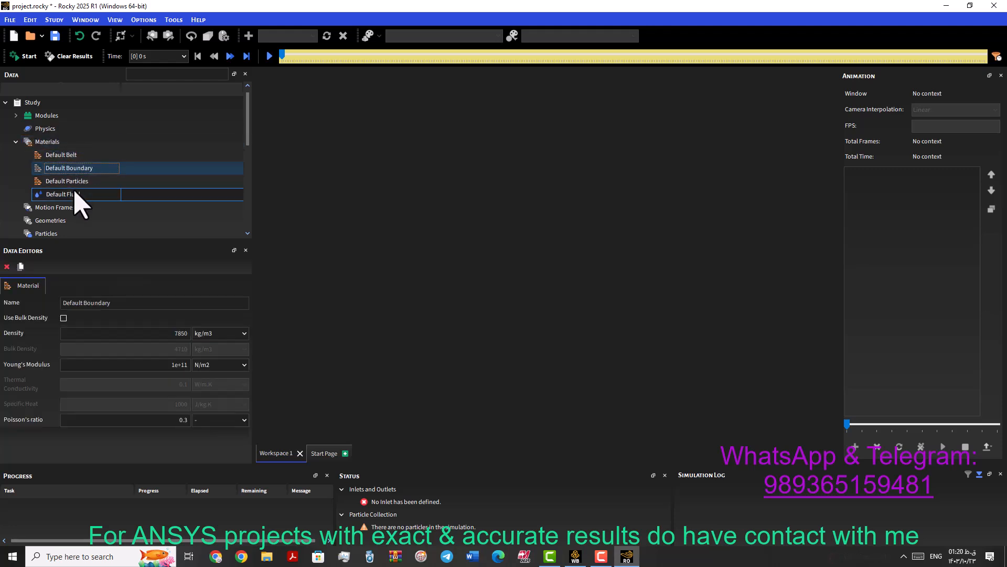
{"action": "left_click", "coordinate": [74, 191]}
{"action": "left_click", "coordinate": [76, 180]}
{"action": "left_click", "coordinate": [82, 143]}
{"action": "left_click", "coordinate": [80, 155]}
{"action": "left_click", "coordinate": [78, 169]}
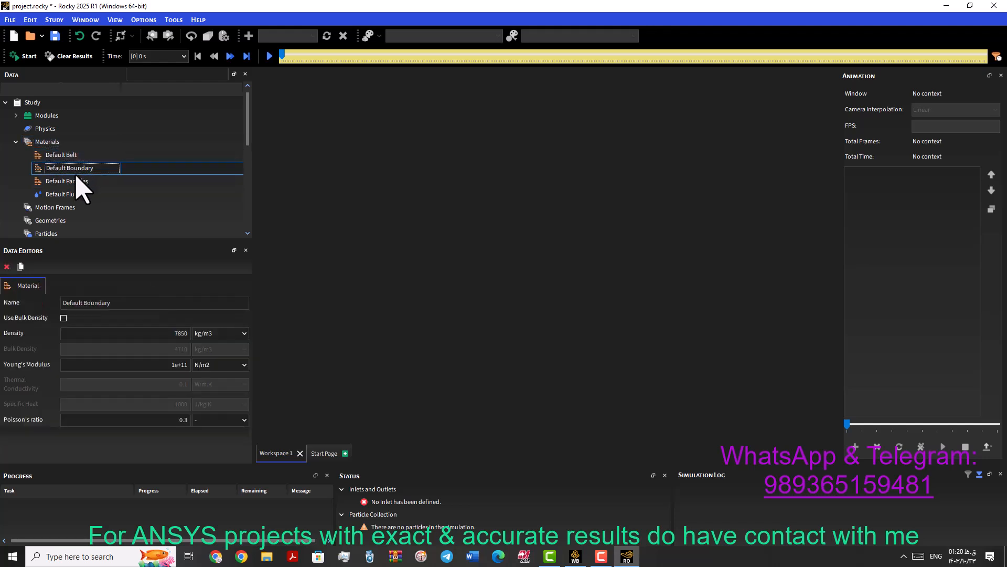
Step: Compare the density settings and Young's modulus of the Default Particles, Default Boundary and Default Belt materials
{"action": "left_click", "coordinate": [79, 181]}
{"action": "left_click", "coordinate": [74, 168]}
{"action": "left_click", "coordinate": [79, 156]}
{"action": "left_click", "coordinate": [59, 168]}
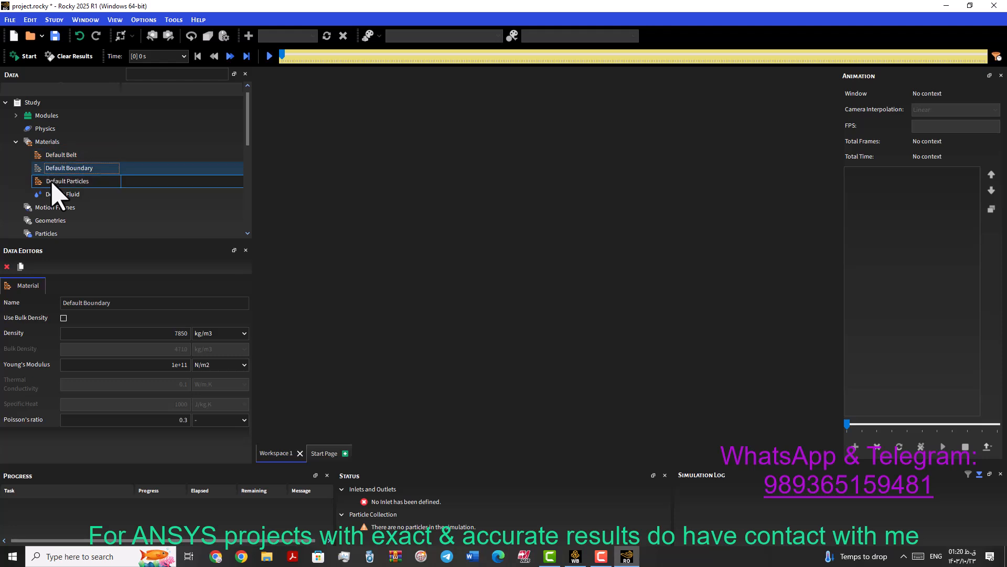
{"action": "left_click", "coordinate": [54, 181]}
{"action": "left_click", "coordinate": [51, 156]}
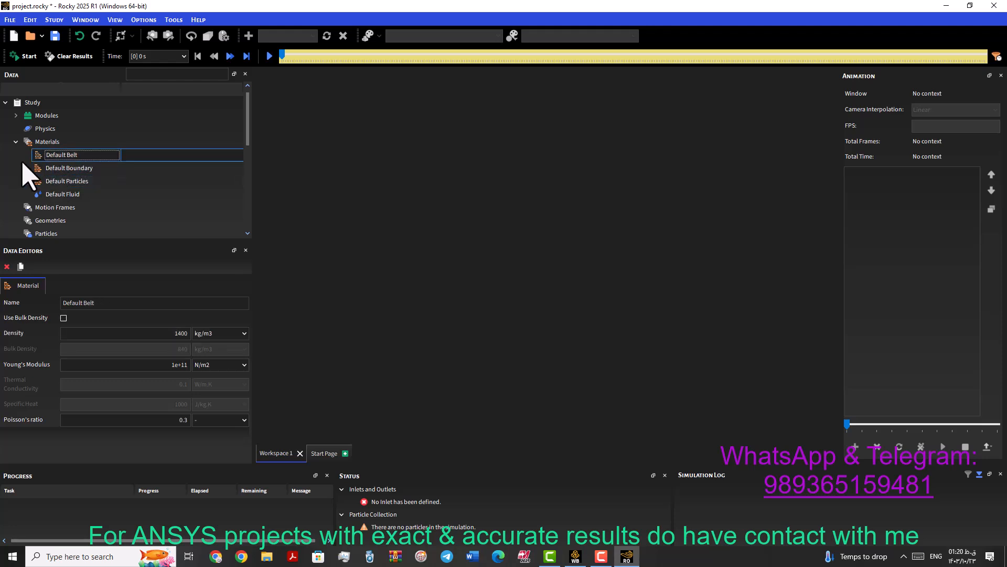
{"action": "left_click", "coordinate": [62, 168]}
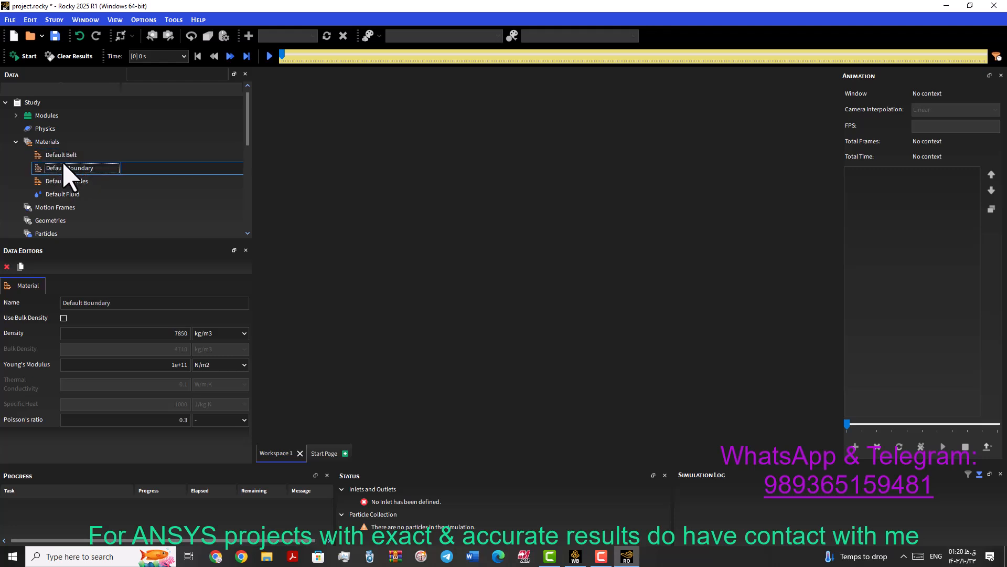
{"action": "left_click", "coordinate": [69, 157]}
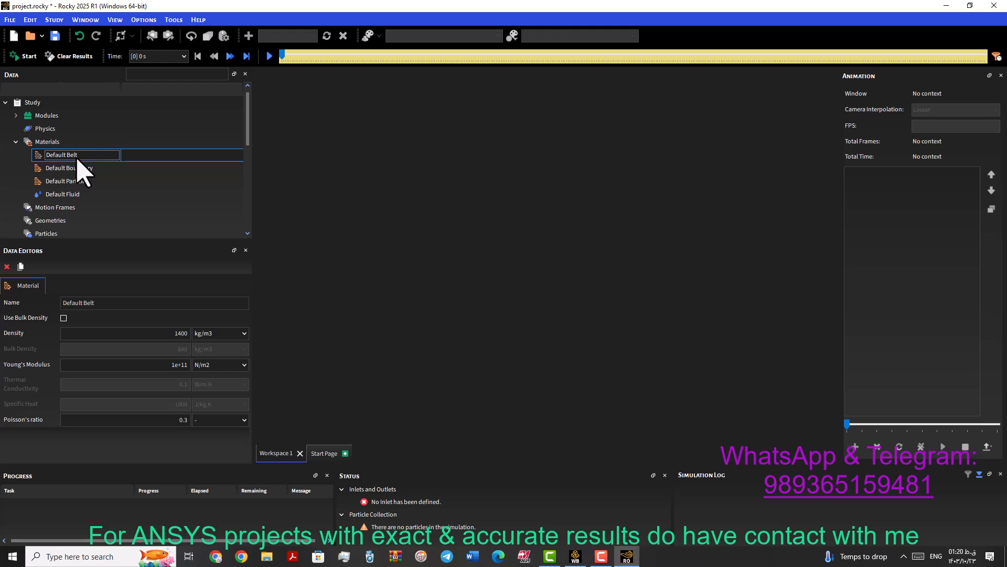
{"action": "left_click", "coordinate": [76, 168]}
{"action": "left_click", "coordinate": [74, 181]}
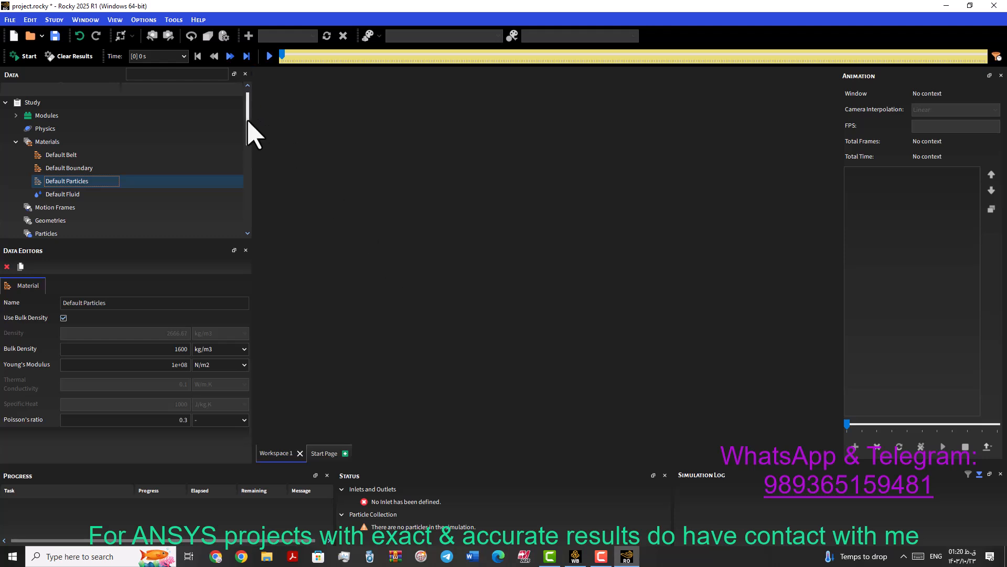
{"action": "mouse_move", "coordinate": [248, 122]}
{"action": "left_mouse_down"}
{"action": "mouse_move", "coordinate": [255, 171]}
{"action": "mouse_move", "coordinate": [255, 118]}
{"action": "mouse_move", "coordinate": [248, 155]}
{"action": "mouse_move", "coordinate": [246, 122]}
{"action": "left_mouse_up"}
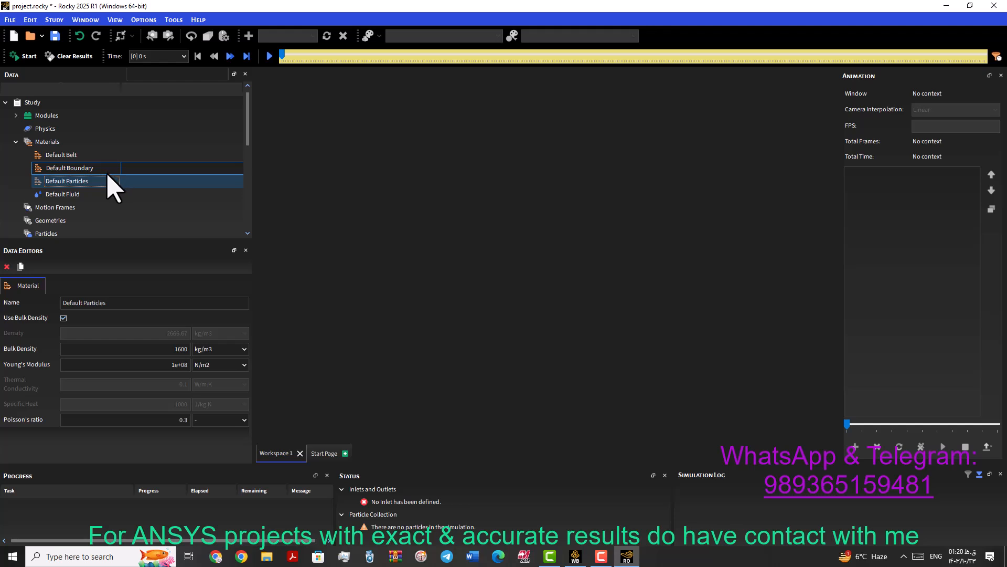
Step: Go through the three default solid materials again and return to the Materials interaction settings
{"action": "left_click", "coordinate": [62, 156]}
{"action": "left_click", "coordinate": [63, 169]}
{"action": "left_click", "coordinate": [65, 180]}
{"action": "left_click", "coordinate": [63, 156]}
{"action": "left_click", "coordinate": [69, 182]}
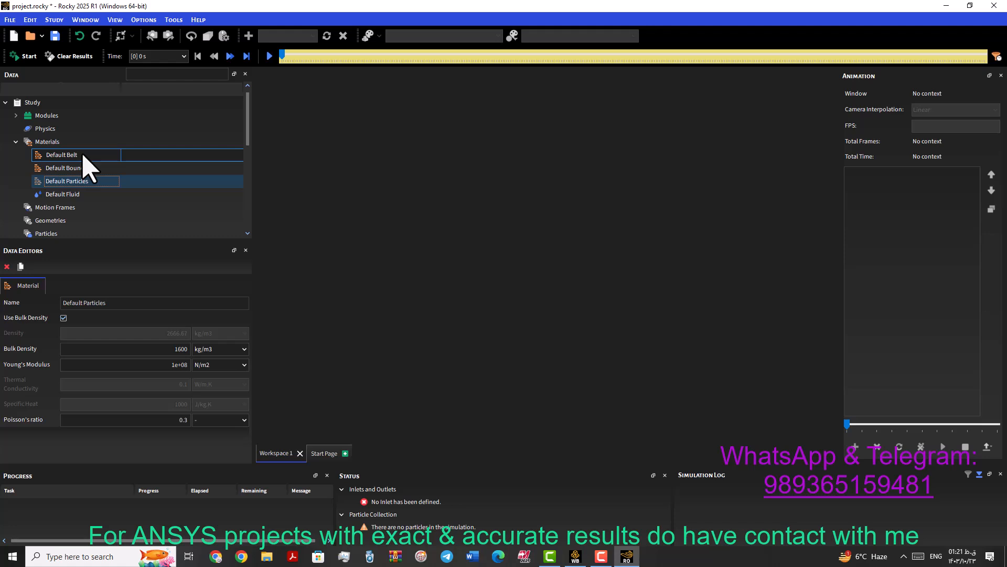
{"action": "left_click", "coordinate": [59, 144]}
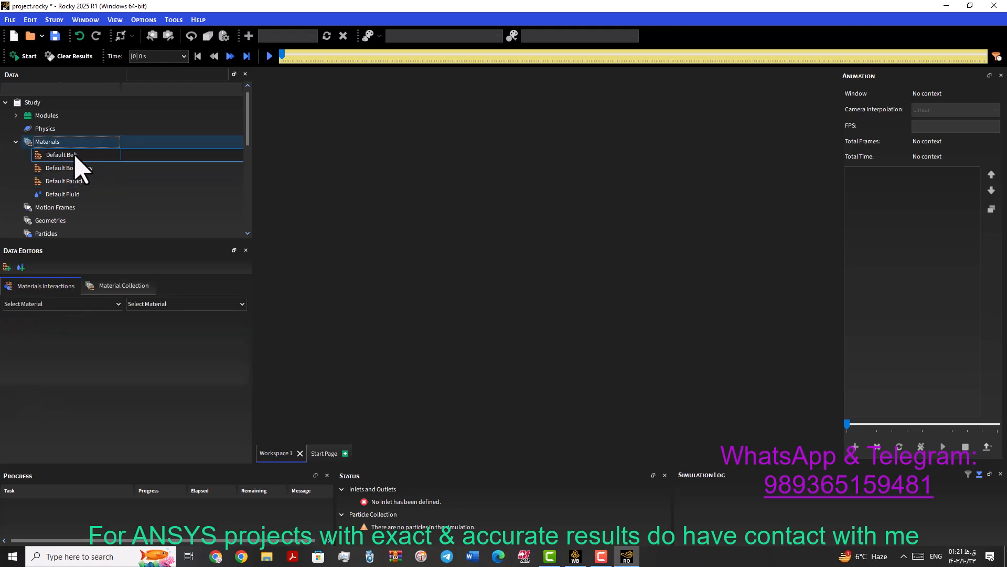
Step: Review the Default Belt, Default Boundary and Default Particles properties, including the particles' bulk density, Poisson's ratio and Young's modulus
{"action": "left_click", "coordinate": [71, 155]}
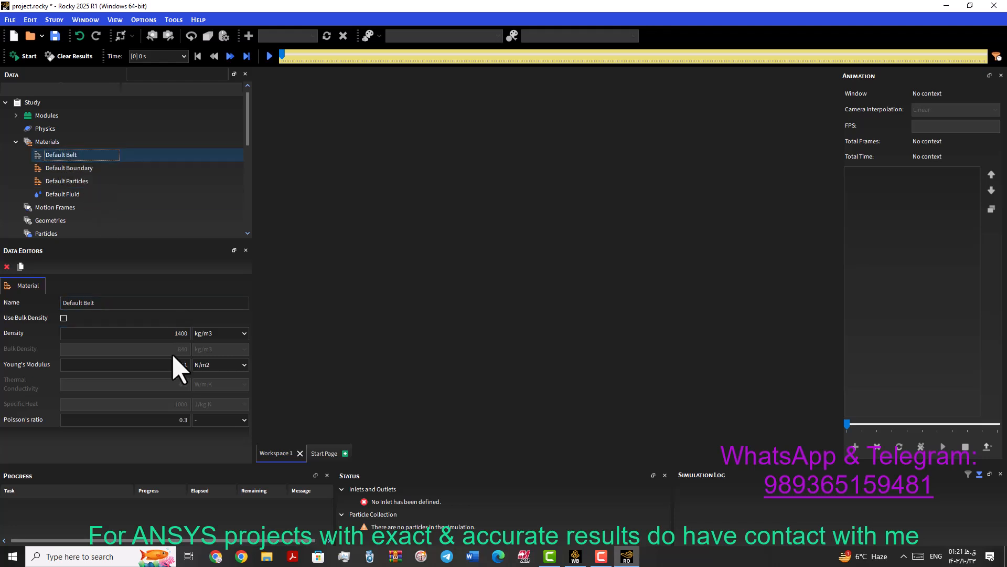
{"action": "left_click", "coordinate": [79, 169]}
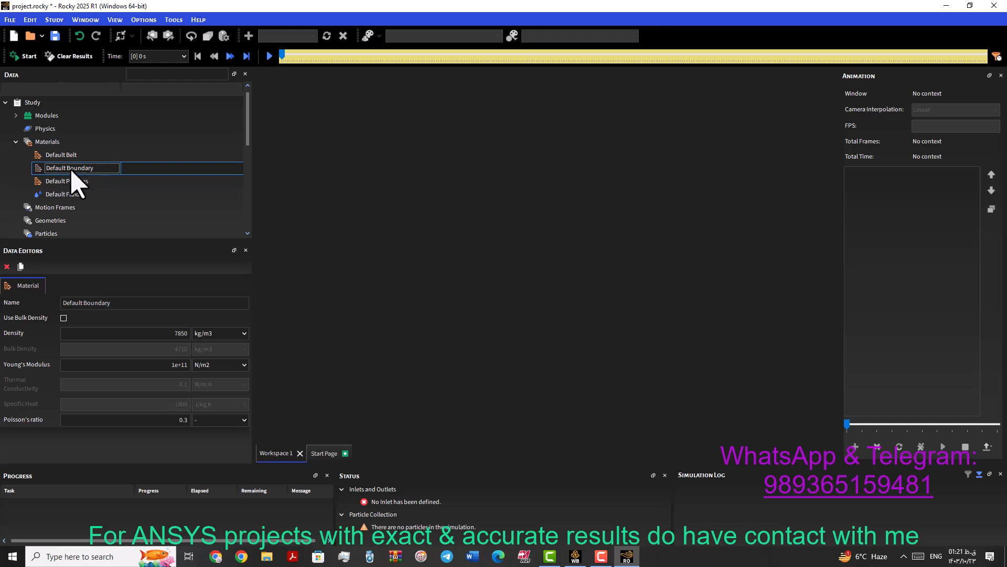
{"action": "left_click", "coordinate": [74, 182]}
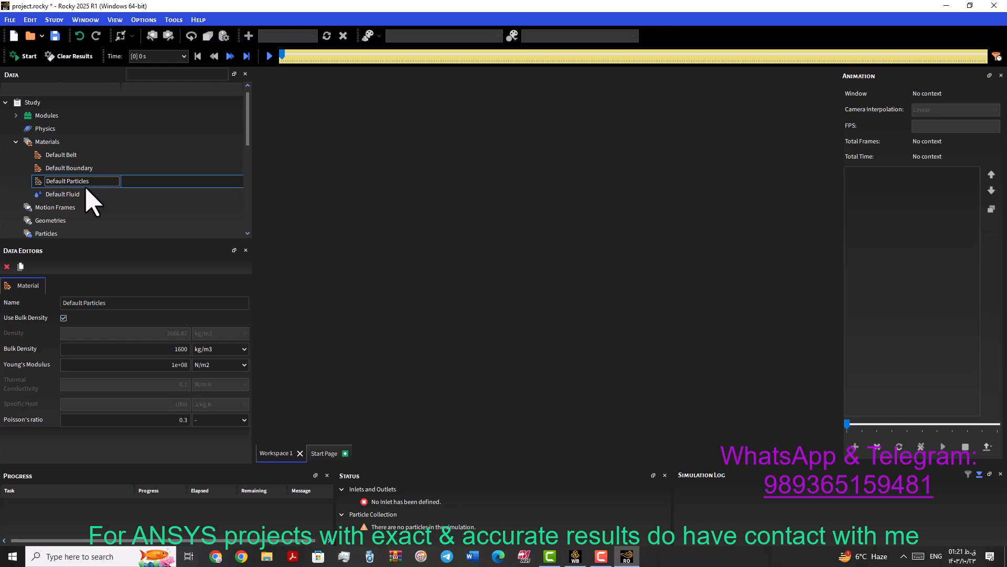
{"action": "left_click", "coordinate": [170, 350]}
{"action": "left_click", "coordinate": [185, 420]}
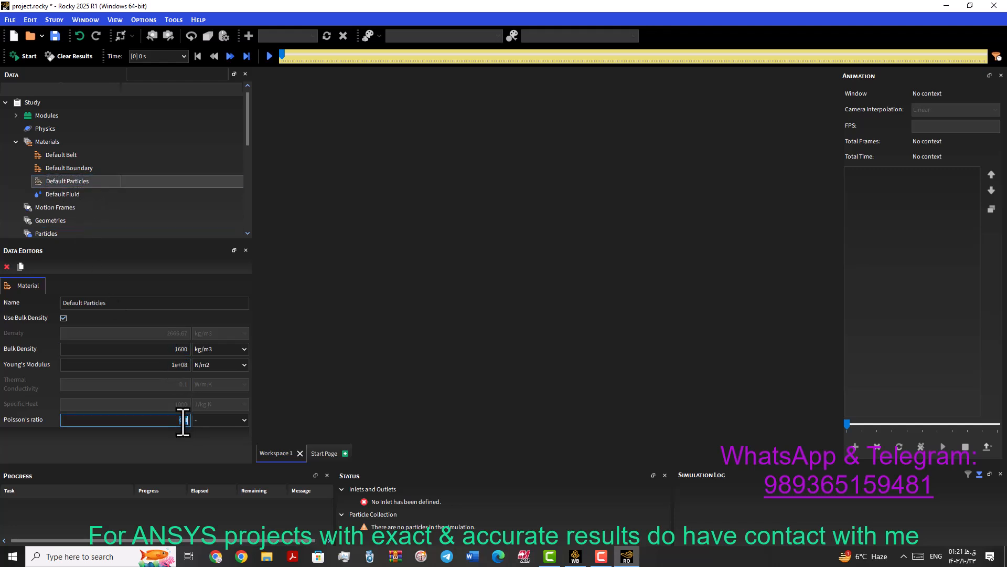
{"action": "left_click", "coordinate": [181, 366]}
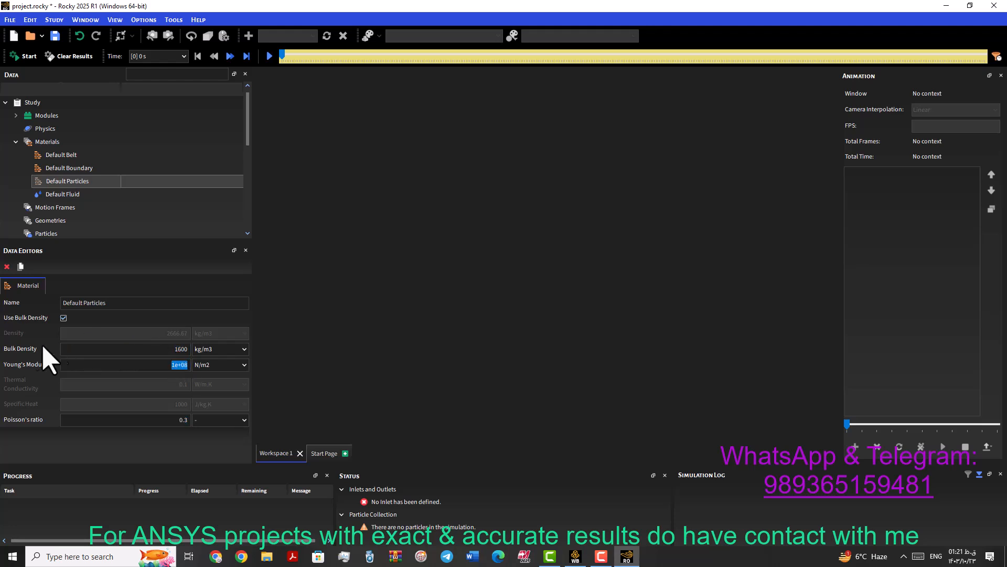
Step: Check the units available for the Default Particles bulk density, leaving it in kg/m3
{"action": "left_click", "coordinate": [186, 367]}
{"action": "left_click_drag", "start_coordinate": [220, 352], "coordinate": [207, 352]}
{"action": "left_click", "coordinate": [214, 366]}
{"action": "left_click", "coordinate": [244, 349]}
{"action": "left_click", "coordinate": [214, 351]}
{"action": "left_click_drag", "start_coordinate": [211, 350], "coordinate": [184, 349]}
Step: Switch the unit of the Default Particles Young's modulus to GPa
{"action": "left_click", "coordinate": [212, 364]}
{"action": "left_click_drag", "start_coordinate": [187, 368], "coordinate": [68, 371]}
{"action": "left_click", "coordinate": [244, 364]}
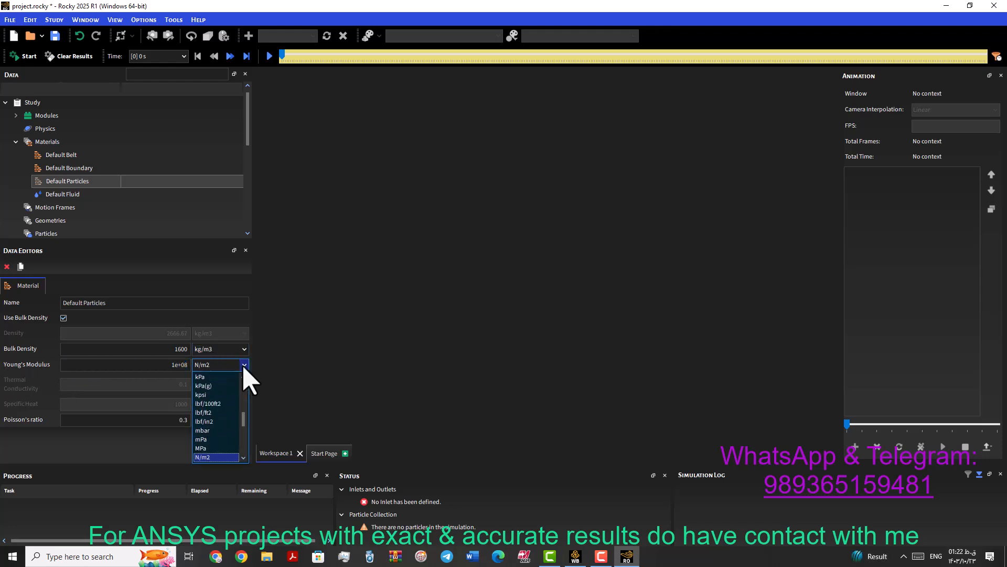
{"action": "left_click_drag", "start_coordinate": [244, 418], "coordinate": [249, 389]}
{"action": "left_click", "coordinate": [231, 421]}
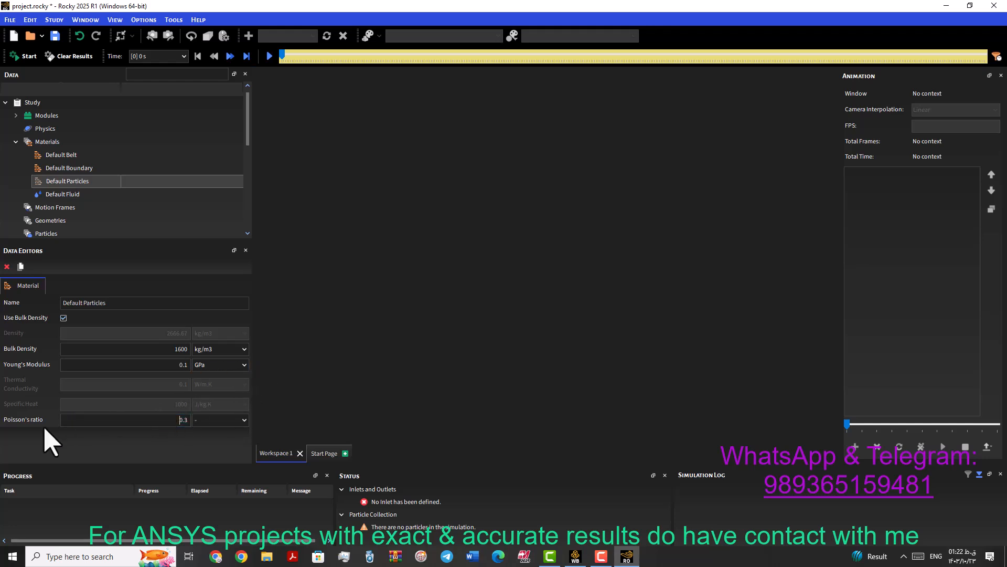
Step: Inspect the Poisson's ratio of the Default Particles material and its unit field
{"action": "left_click", "coordinate": [110, 419]}
{"action": "left_click", "coordinate": [203, 419]}
{"action": "double_click", "coordinate": [165, 422]}
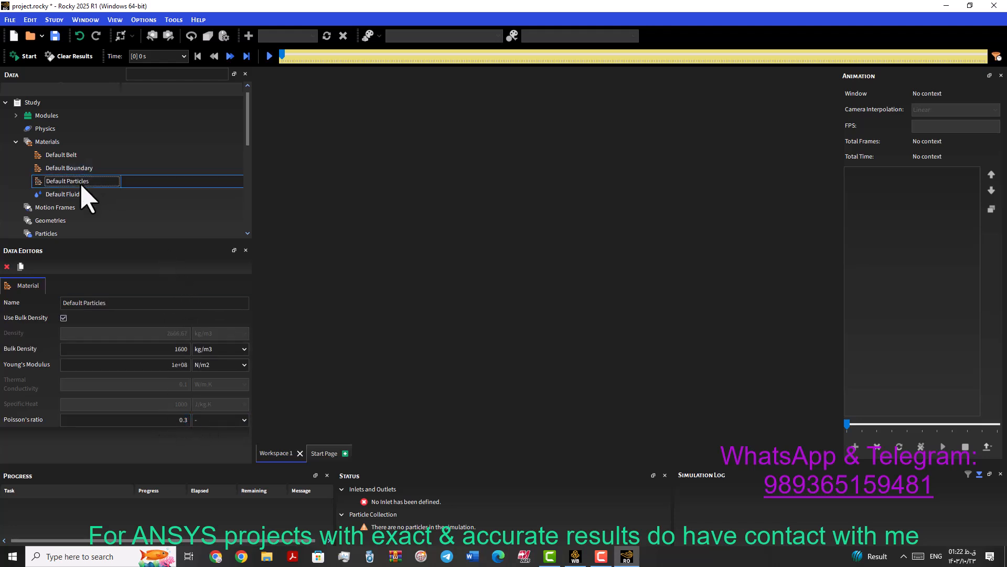
Step: Examine the Default Fluid's density and viscosity and the options for creating solid or fluid materials
{"action": "left_click", "coordinate": [52, 196]}
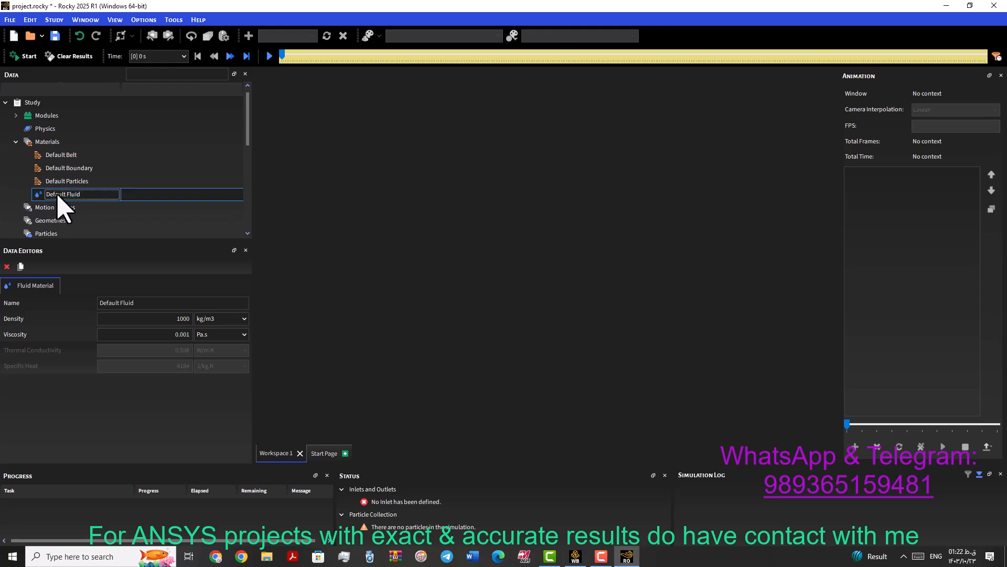
{"action": "right_click", "coordinate": [45, 142]}
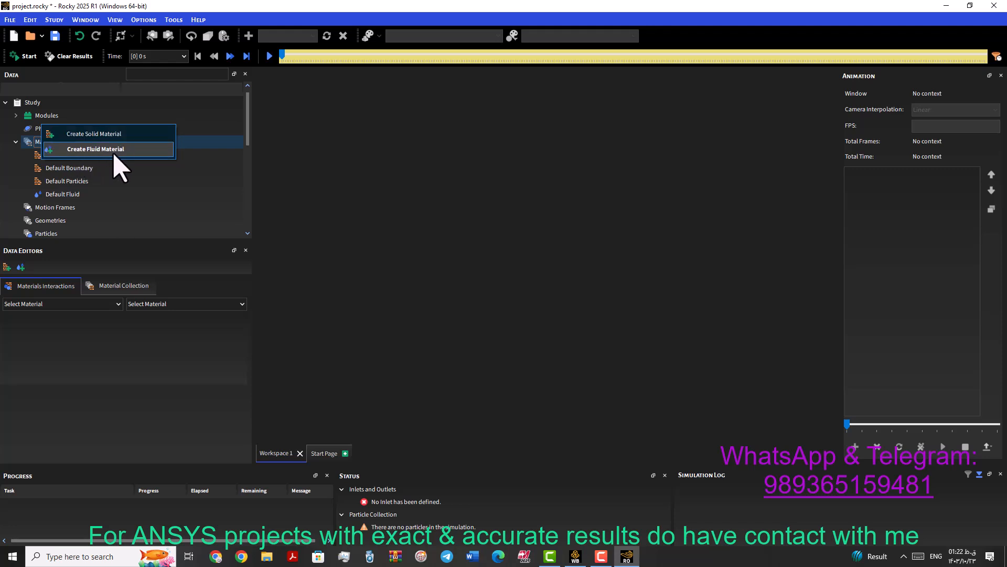
{"action": "left_click", "coordinate": [62, 180]}
{"action": "left_click", "coordinate": [51, 144]}
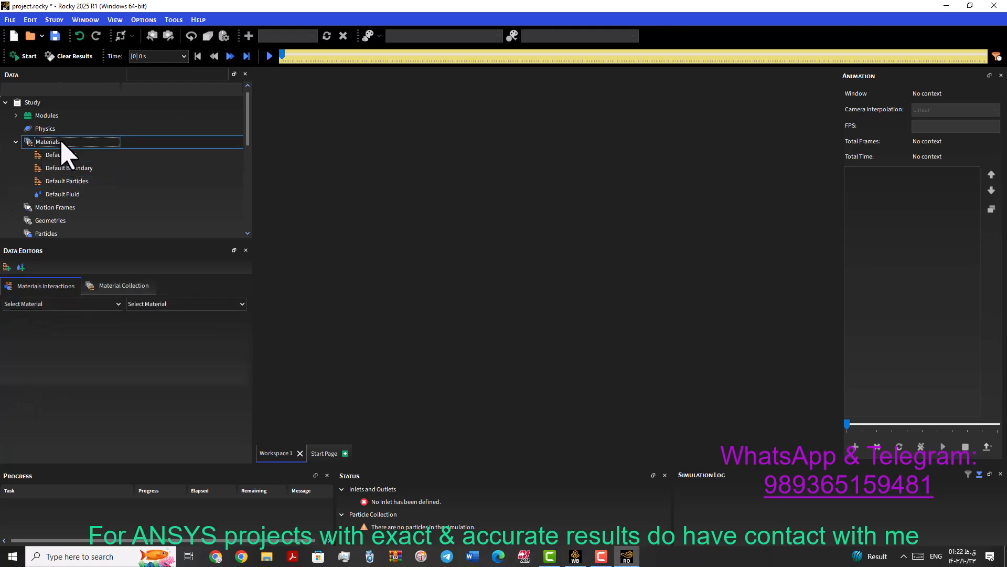
{"action": "left_click", "coordinate": [57, 195]}
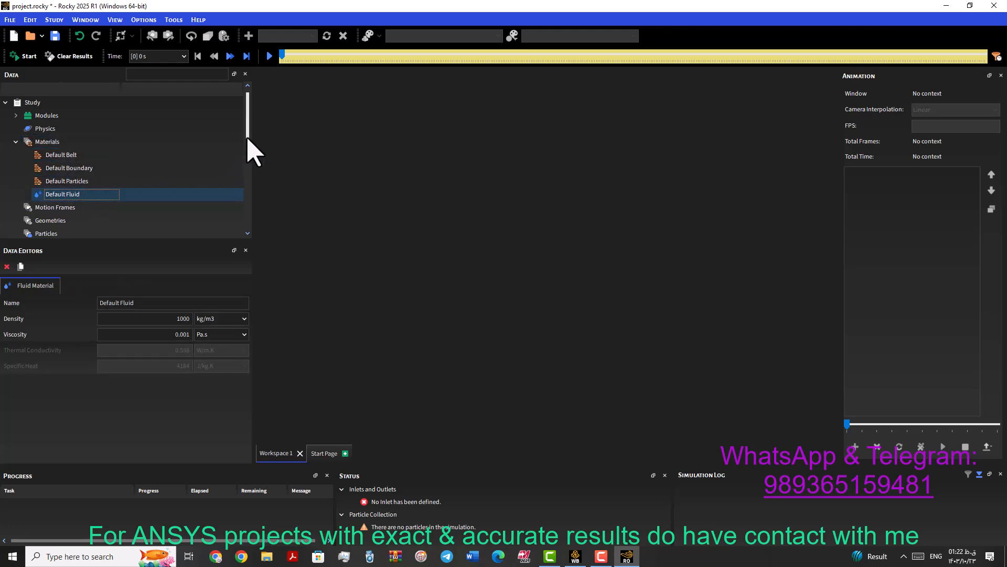
{"action": "left_click_drag", "start_coordinate": [248, 140], "coordinate": [249, 151]}
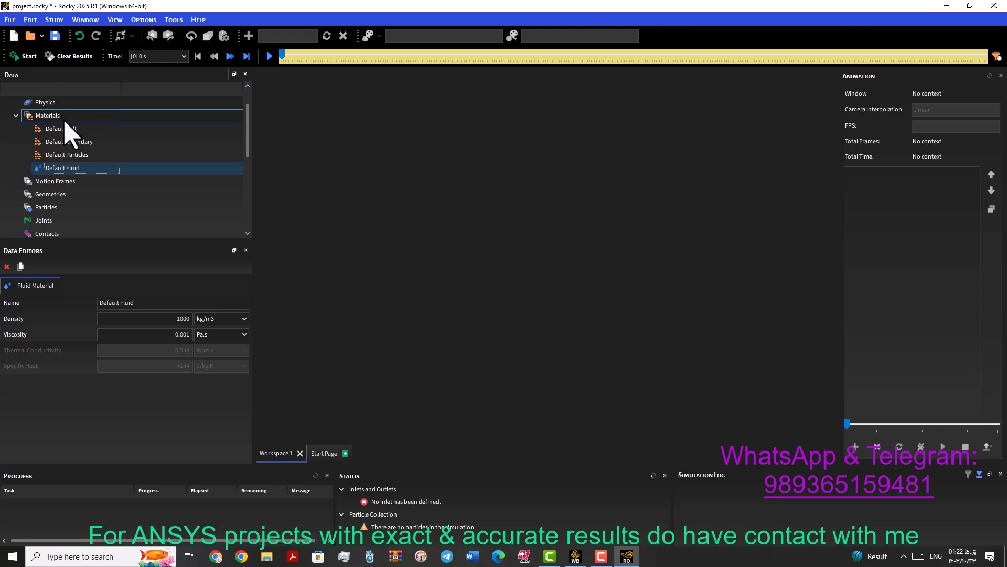
Step: Revisit the Materials entry and its interaction settings above the list of default materials
{"action": "left_click", "coordinate": [47, 116]}
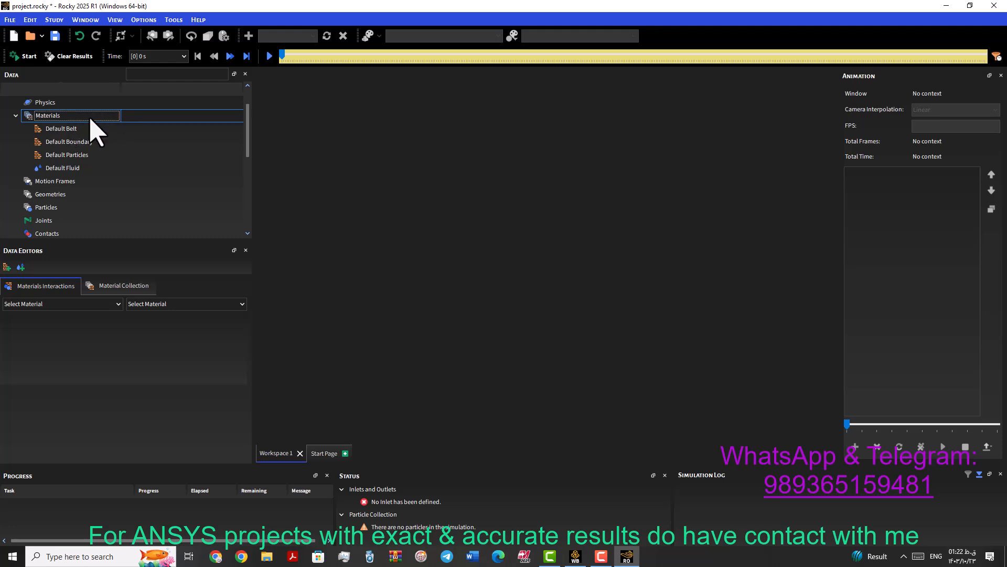
{"action": "left_click", "coordinate": [84, 129]}
{"action": "scroll", "coordinate": [251, 150], "scroll_direction": "up", "scroll_amount": 1}
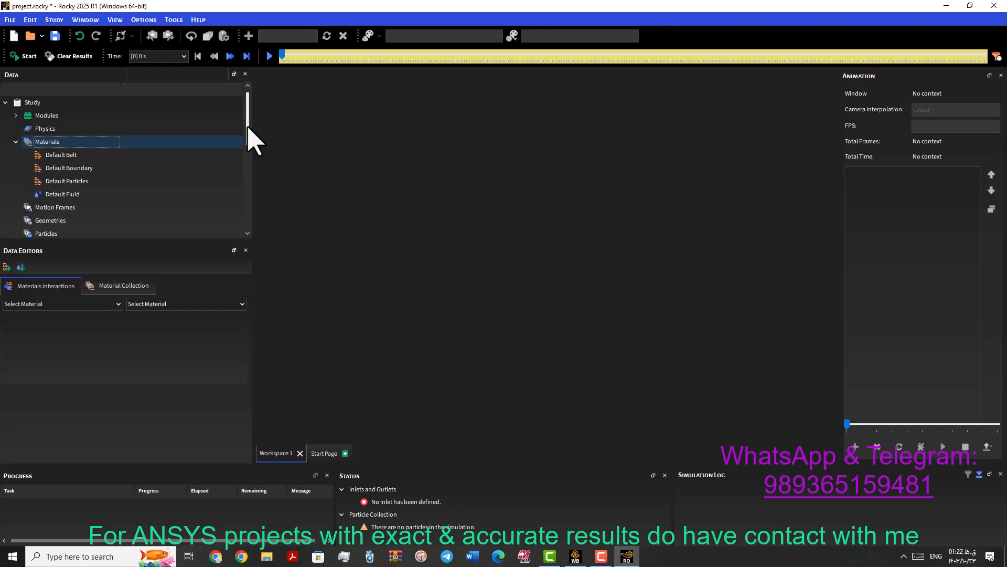
{"action": "key", "text": "Up"}
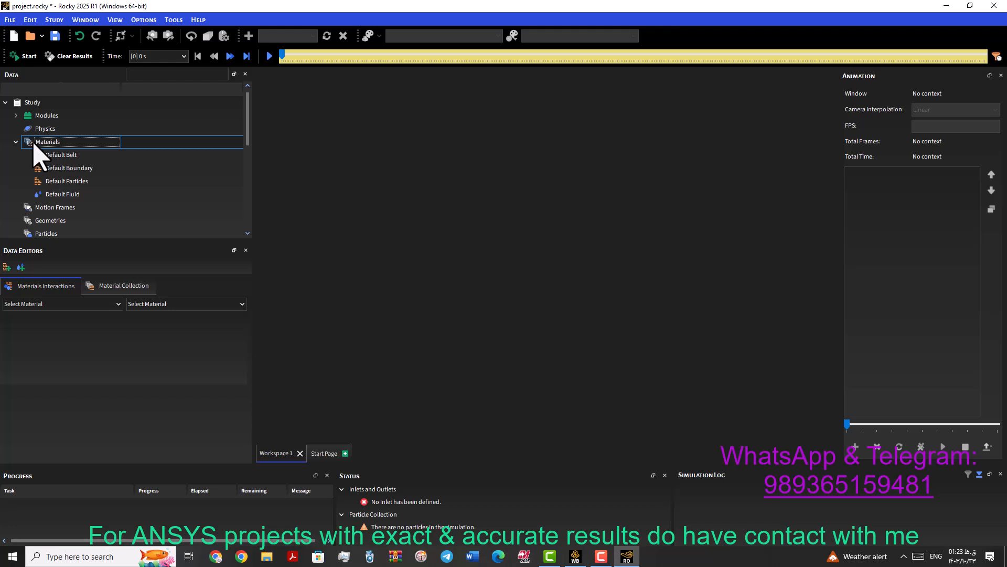
{"action": "key", "text": "Down"}
Step: Collapse the study's materials and open the Motion Frames settings
{"action": "left_click", "coordinate": [16, 142]}
{"action": "left_click", "coordinate": [46, 155]}
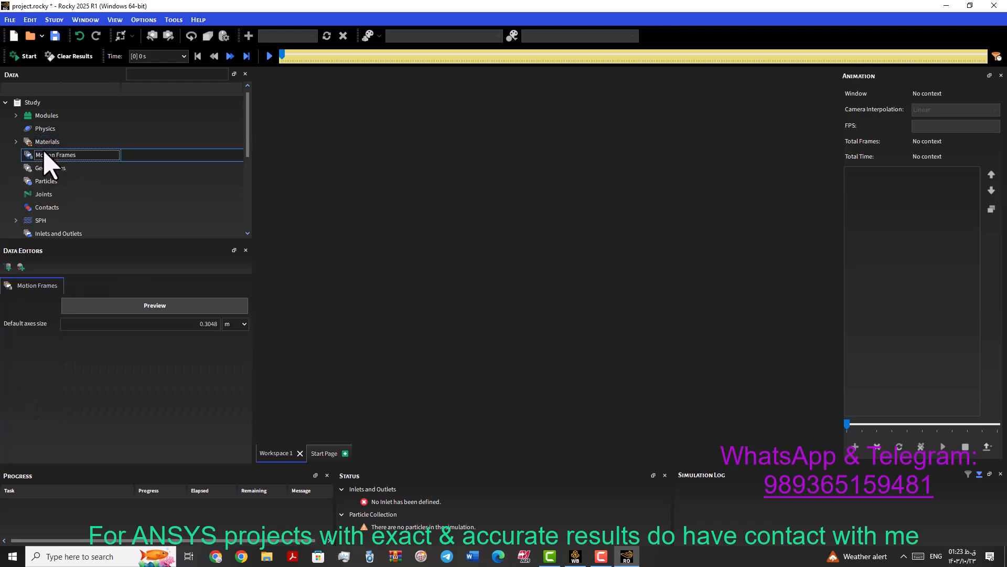
Step: Compare the study's Materials entry and its default materials with the Motion Frames settings
{"action": "left_click", "coordinate": [47, 168]}
{"action": "left_click", "coordinate": [68, 158]}
{"action": "left_click", "coordinate": [16, 142]}
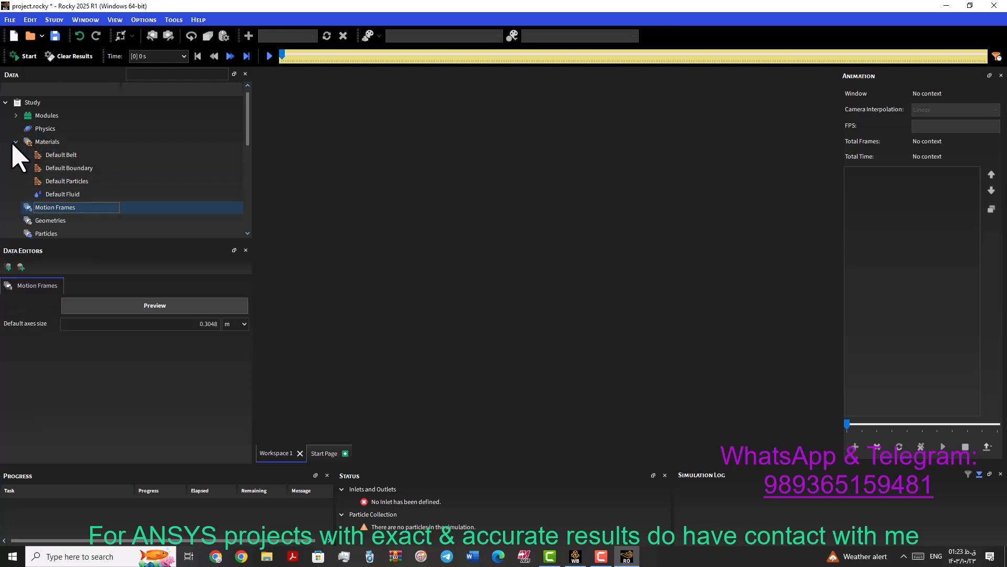
{"action": "left_click", "coordinate": [16, 142]}
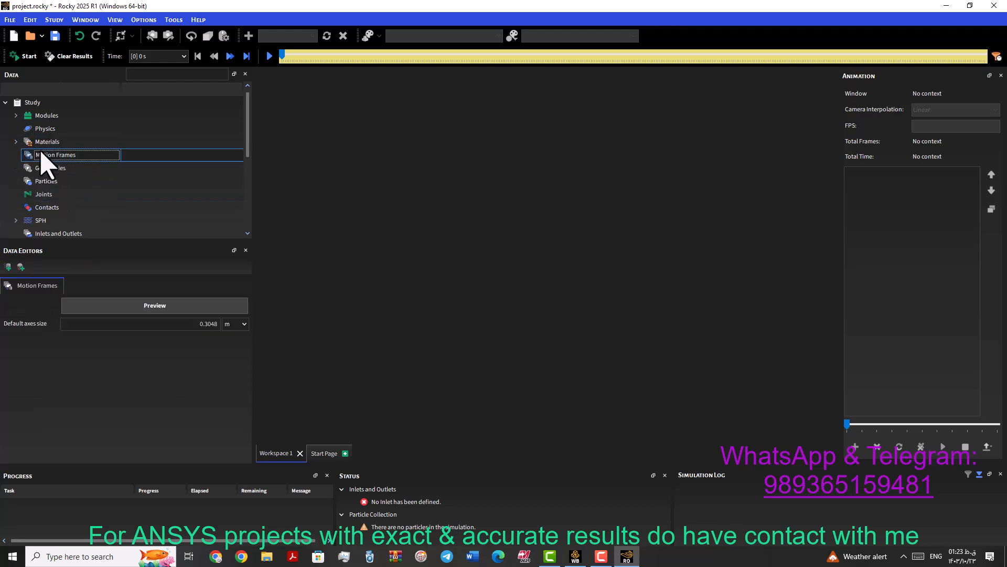
{"action": "left_click", "coordinate": [16, 141]}
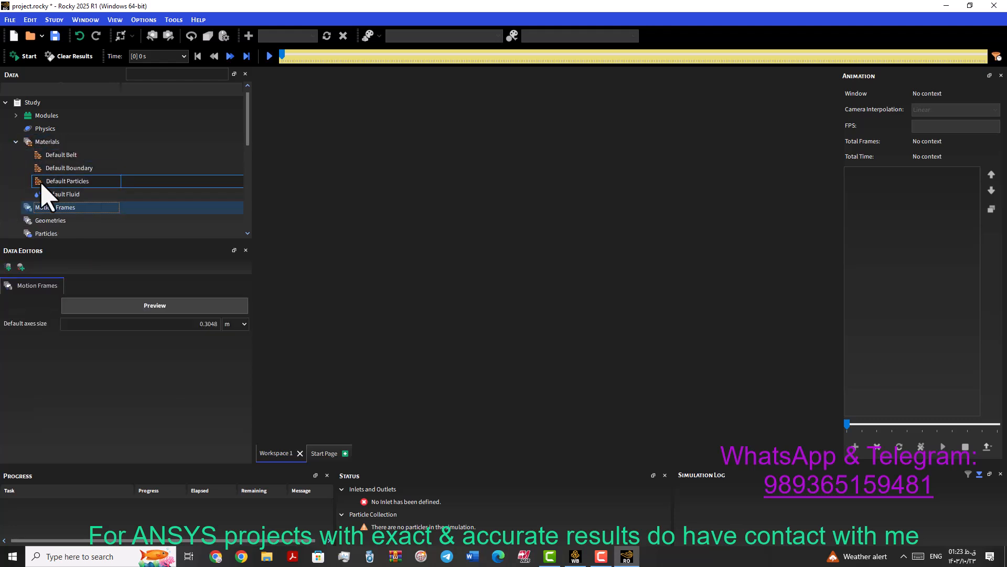
{"action": "left_click", "coordinate": [16, 142]}
{"action": "left_click", "coordinate": [51, 143]}
{"action": "left_click", "coordinate": [57, 157]}
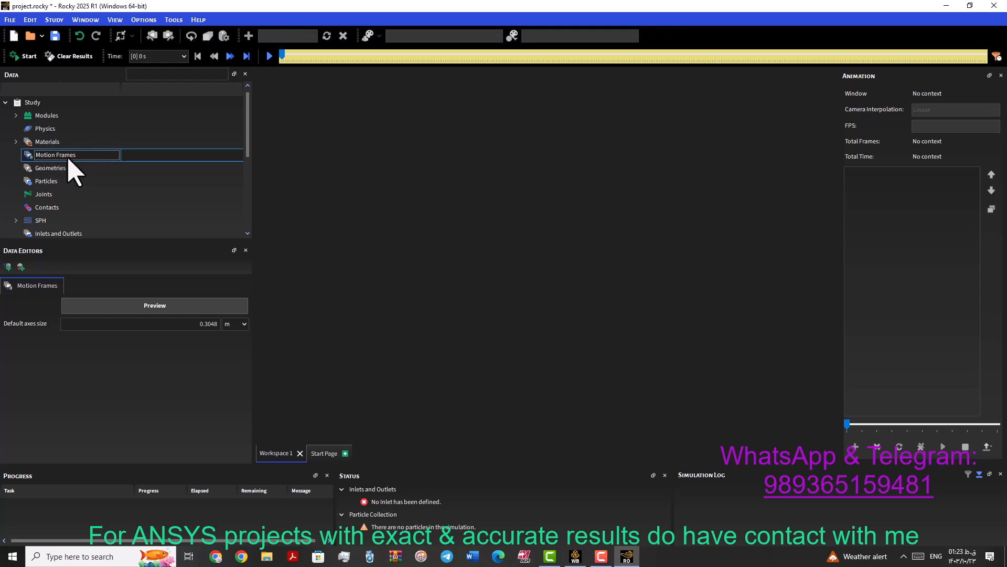
{"action": "left_click", "coordinate": [54, 141]}
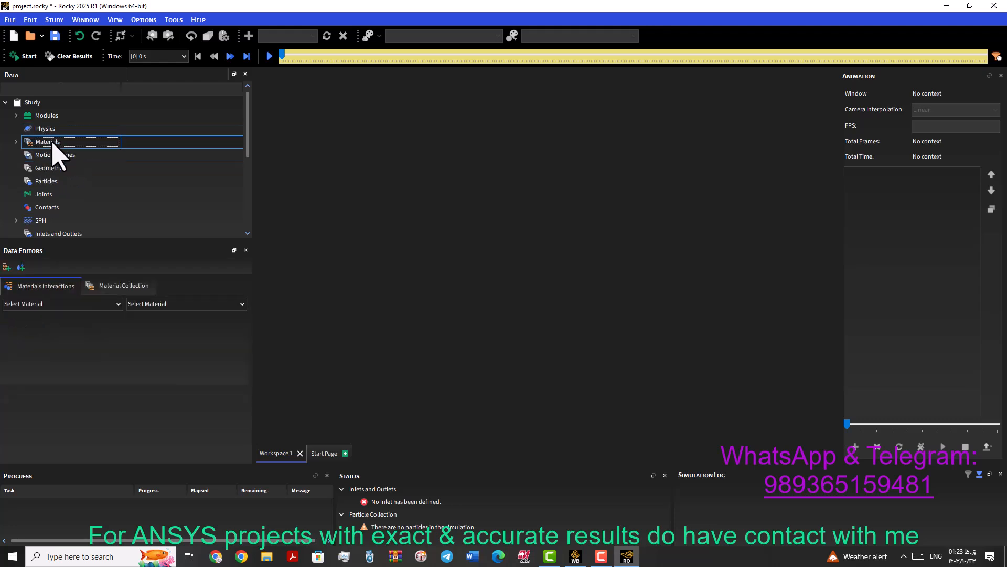
{"action": "left_click", "coordinate": [50, 134]}
{"action": "left_click", "coordinate": [46, 142]}
{"action": "left_click", "coordinate": [38, 154]}
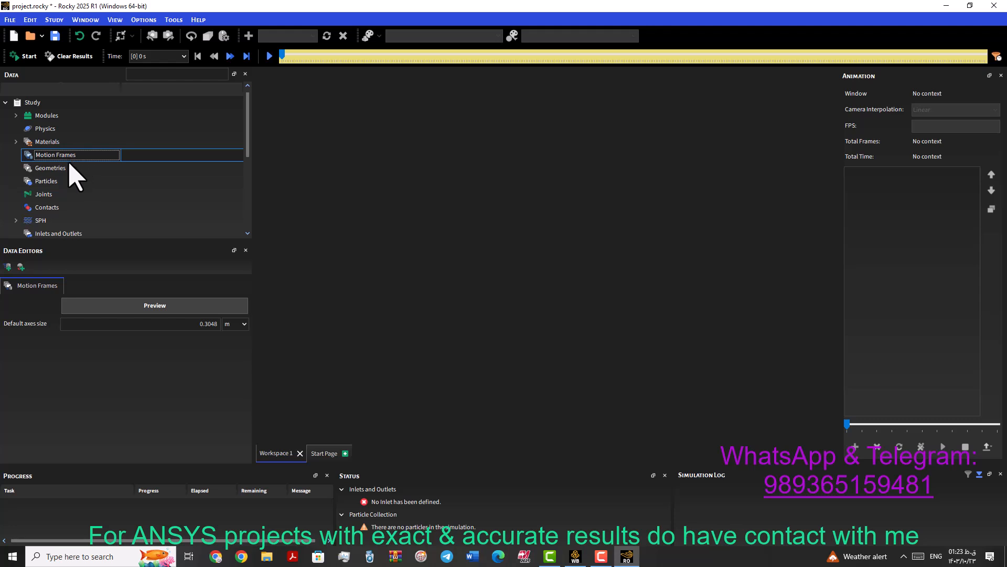
Step: Compare the editors of the Geometries and Motion Frames entries in the study tree
{"action": "left_click", "coordinate": [64, 167]}
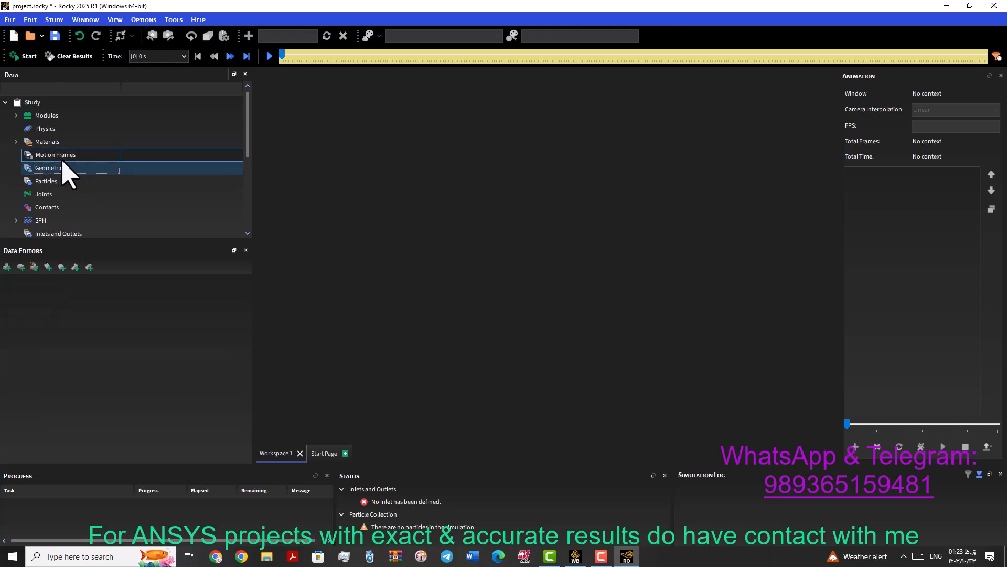
{"action": "left_click", "coordinate": [52, 157]}
{"action": "left_click", "coordinate": [48, 166]}
{"action": "left_click", "coordinate": [56, 156]}
{"action": "left_click", "coordinate": [58, 166]}
{"action": "left_click", "coordinate": [73, 156]}
{"action": "left_click", "coordinate": [76, 166]}
{"action": "left_click", "coordinate": [75, 156]}
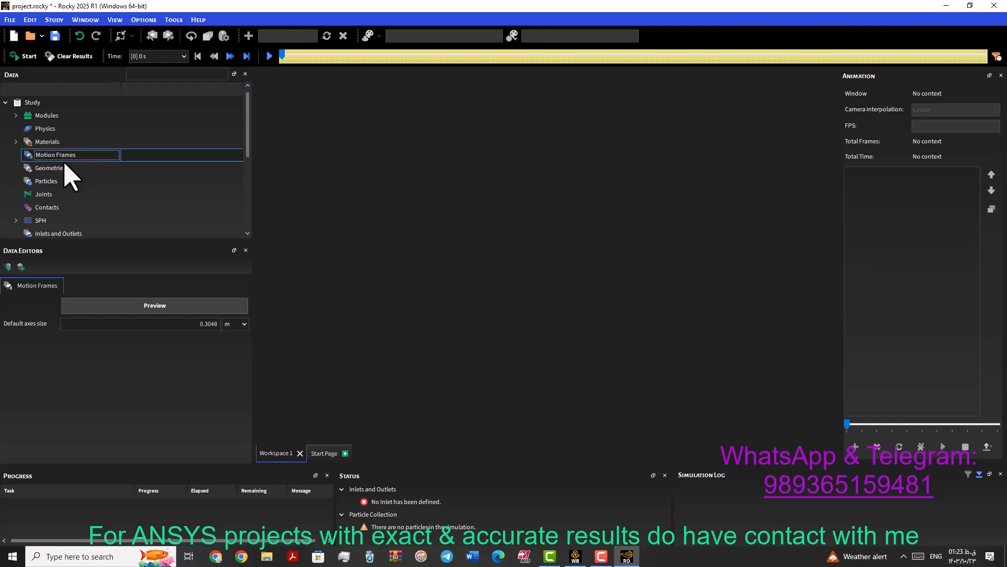
Step: Check which kinds of frames can be created under Motion Frames
{"action": "right_click", "coordinate": [38, 156]}
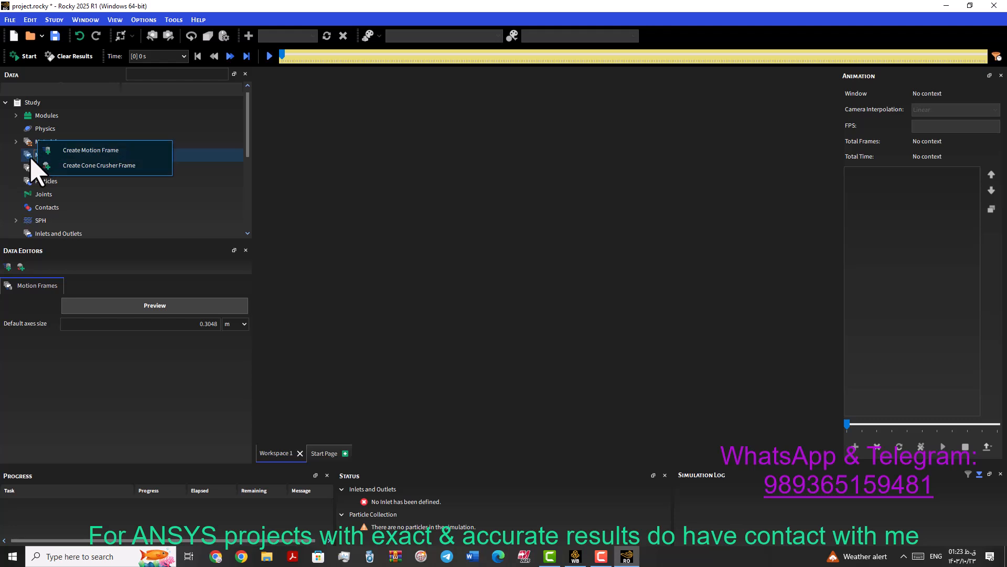
{"action": "left_click", "coordinate": [26, 159]}
{"action": "right_click", "coordinate": [54, 153]}
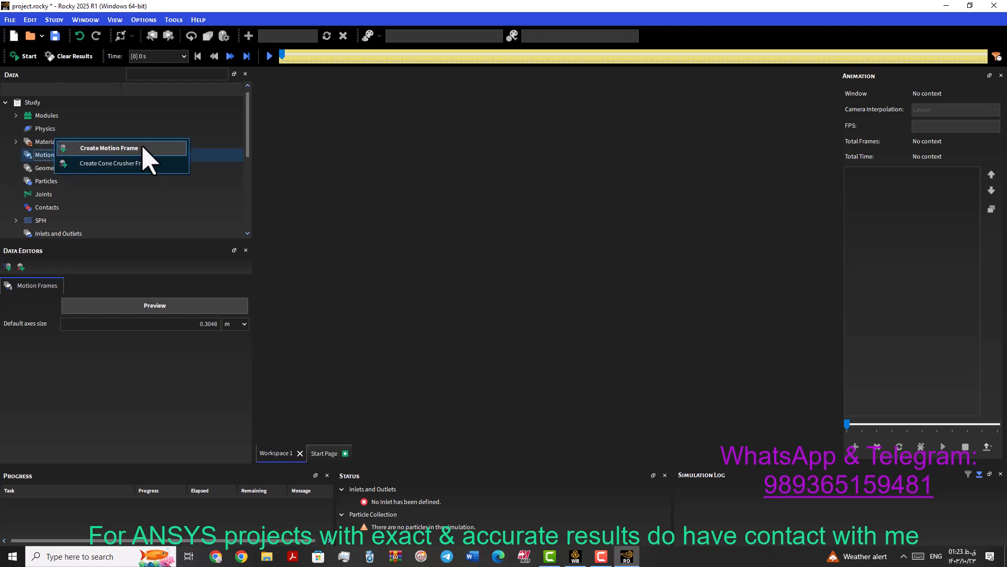
{"action": "left_click", "coordinate": [44, 157]}
Step: Review the properties of the default belt, boundary and particle materials, and collapse the Materials group
{"action": "left_click", "coordinate": [47, 130]}
{"action": "left_click", "coordinate": [49, 142]}
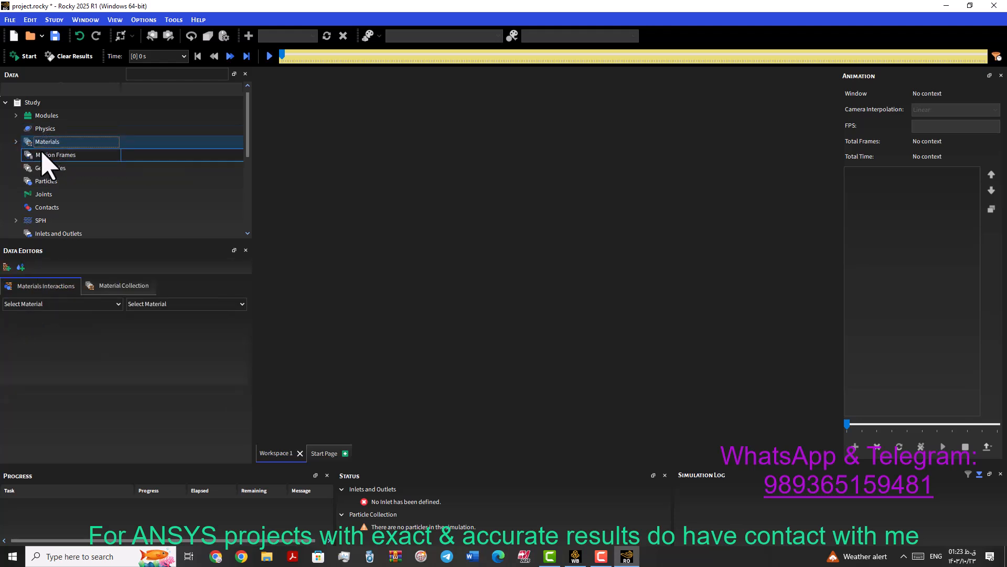
{"action": "left_click", "coordinate": [15, 142]}
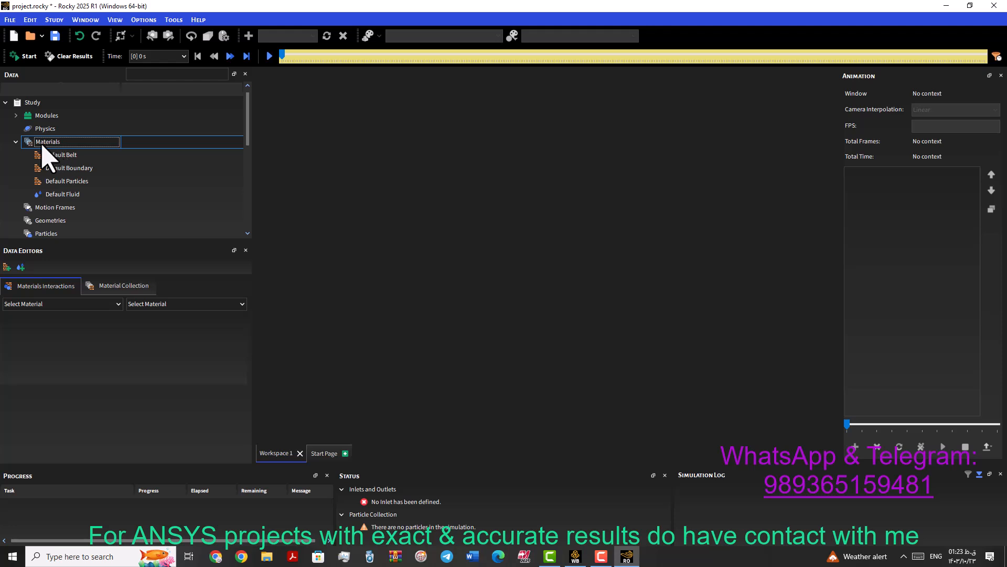
{"action": "key", "text": "Down"}
{"action": "key", "text": "Down"}
{"action": "key", "text": "Down"}
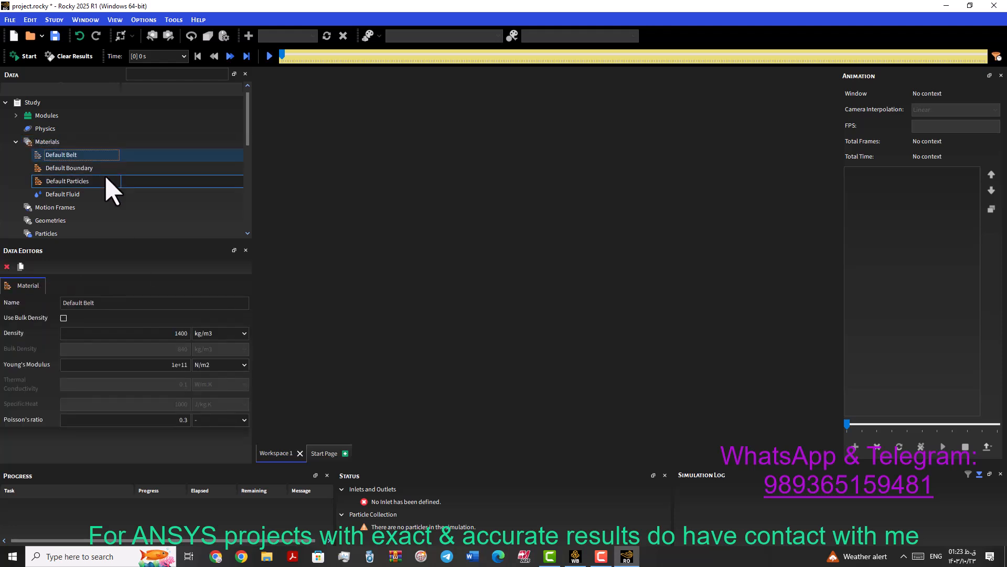
{"action": "key", "text": "Up"}
{"action": "key", "text": "Up"}
{"action": "key", "text": "Down"}
{"action": "key", "text": "Up"}
{"action": "key", "text": "Down"}
{"action": "left_click", "coordinate": [101, 179]}
{"action": "left_click", "coordinate": [98, 169]}
{"action": "double_click", "coordinate": [26, 145]}
{"action": "left_click", "coordinate": [15, 142]}
{"action": "left_click", "coordinate": [65, 156]}
{"action": "left_click", "coordinate": [66, 180]}
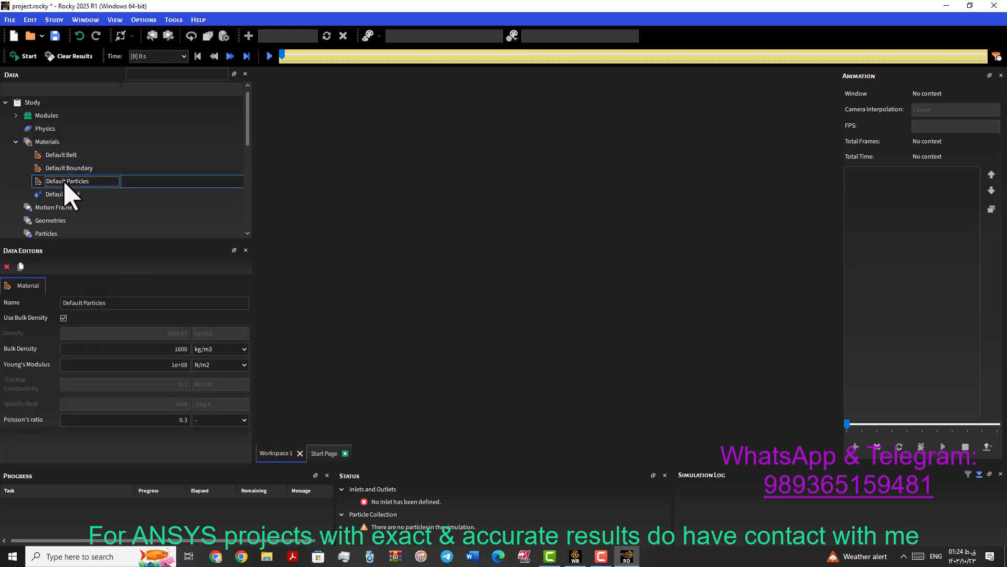
{"action": "left_click", "coordinate": [16, 142]}
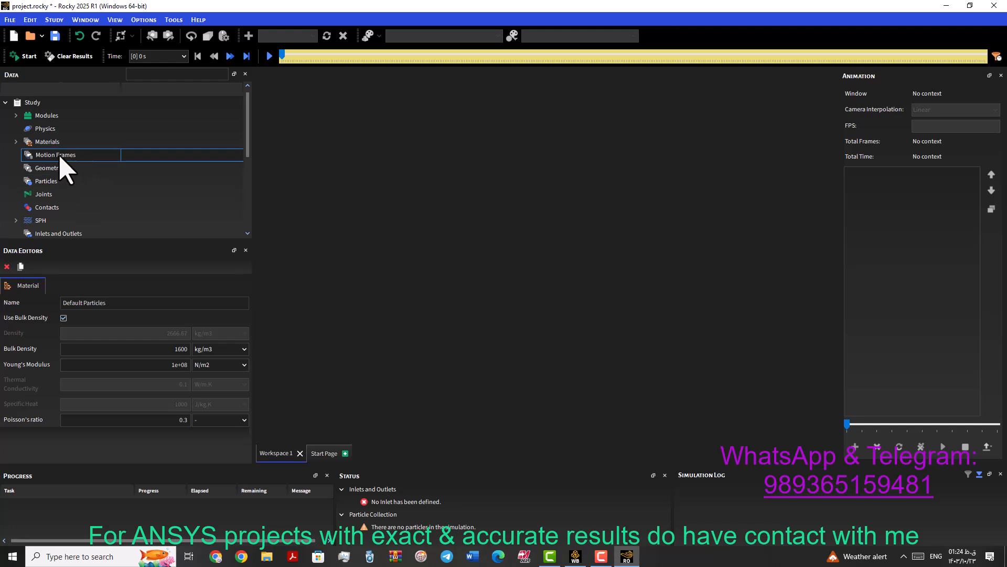
Step: Create a motion frame under Motion Frames and select it for editing
{"action": "left_click", "coordinate": [36, 156]}
{"action": "right_click", "coordinate": [78, 165]}
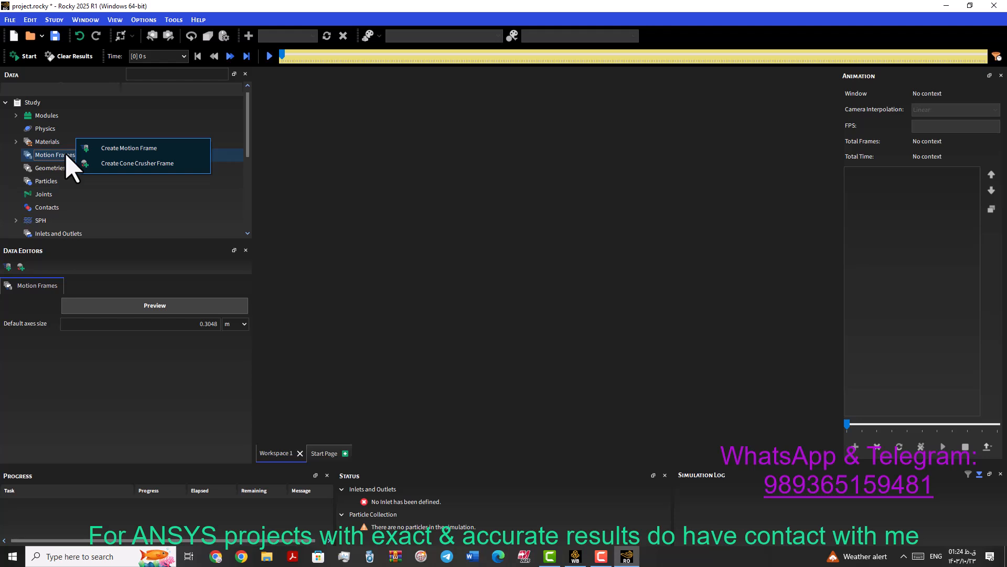
{"action": "left_click", "coordinate": [166, 149]}
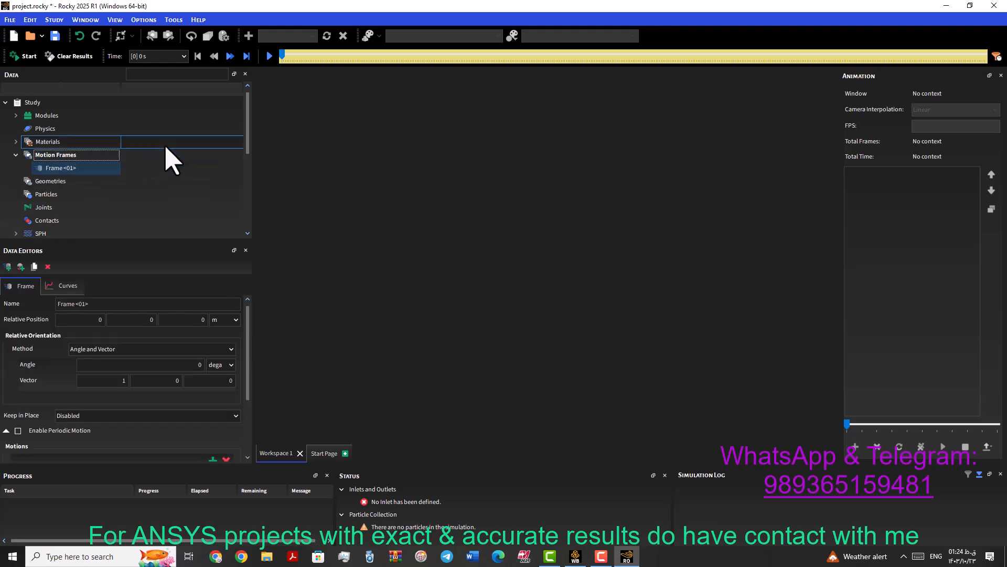
{"action": "left_click", "coordinate": [63, 169]}
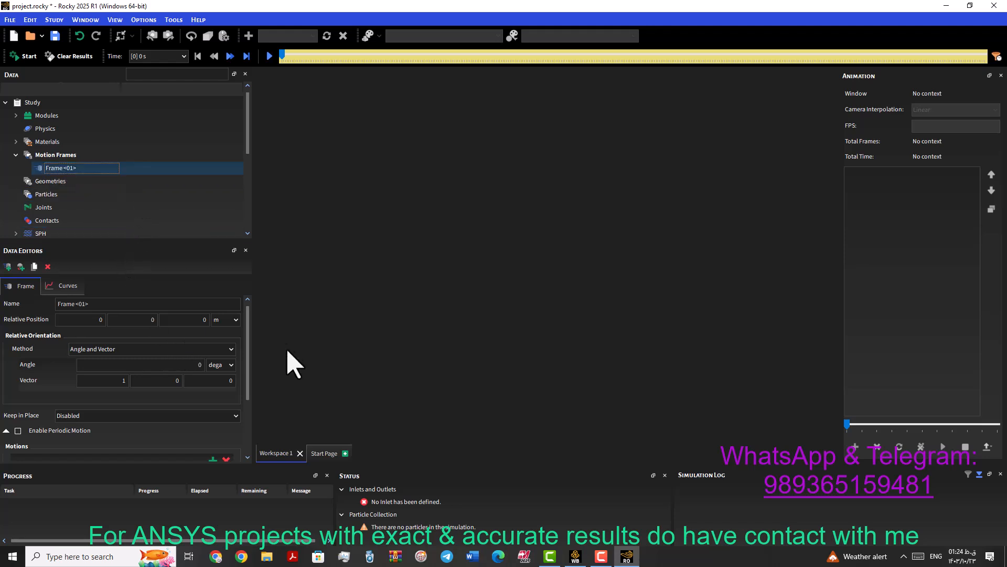
Step: Examine the new frame's relative position, its length unit options and the relative orientation angle
{"action": "mouse_move", "coordinate": [248, 338]}
{"action": "left_mouse_down"}
{"action": "mouse_move", "coordinate": [247, 382]}
{"action": "mouse_move", "coordinate": [245, 321]}
{"action": "left_mouse_up"}
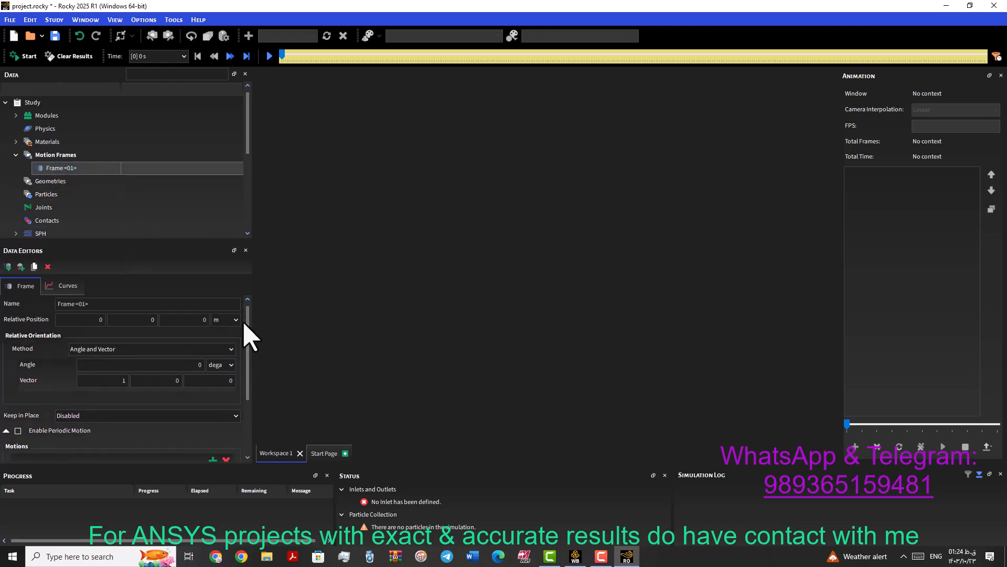
{"action": "left_click", "coordinate": [123, 365]}
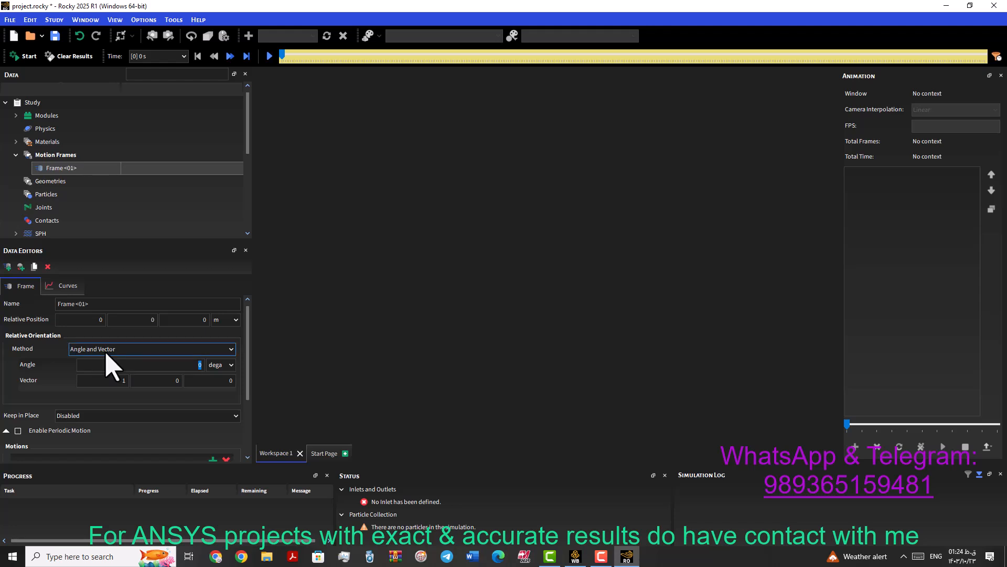
{"action": "left_click", "coordinate": [222, 318]}
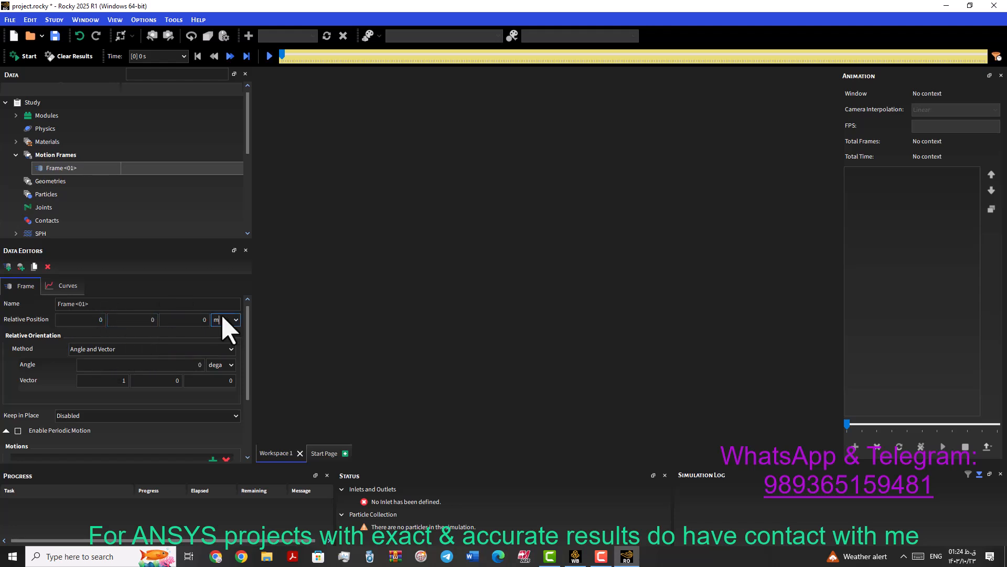
{"action": "mouse_move", "coordinate": [248, 326]}
{"action": "left_mouse_down"}
{"action": "mouse_move", "coordinate": [248, 393]}
{"action": "mouse_move", "coordinate": [247, 322]}
{"action": "left_mouse_up"}
{"action": "left_click", "coordinate": [201, 363]}
{"action": "key", "text": "Tab"}
{"action": "left_click_drag", "start_coordinate": [248, 382], "coordinate": [246, 357]}
{"action": "left_click", "coordinate": [174, 365]}
{"action": "left_click", "coordinate": [231, 348]}
{"action": "left_click", "coordinate": [234, 337]}
{"action": "left_click", "coordinate": [232, 322]}
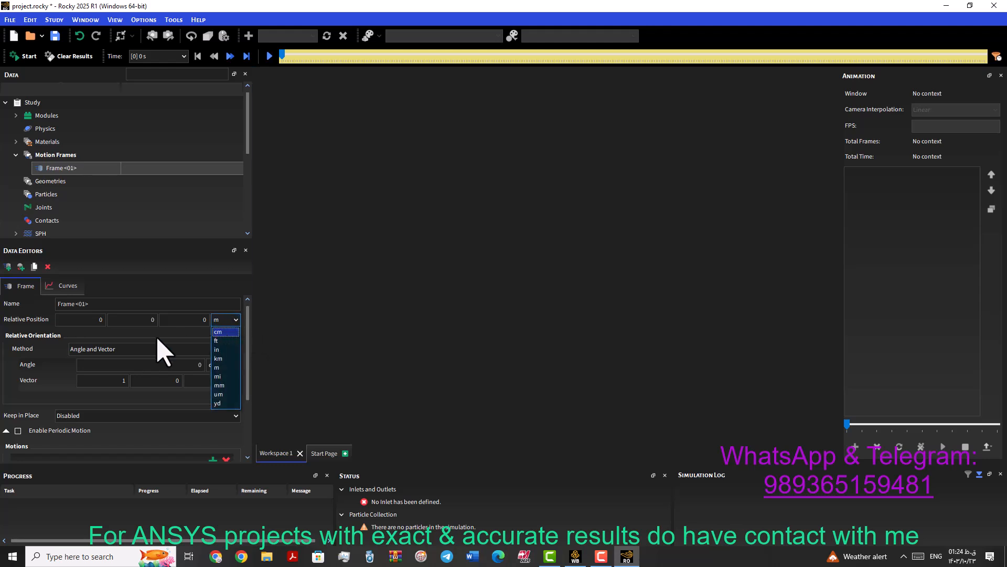
{"action": "left_click", "coordinate": [163, 352]}
Step: Inspect the name field of the new motion frame
{"action": "left_click", "coordinate": [68, 305]}
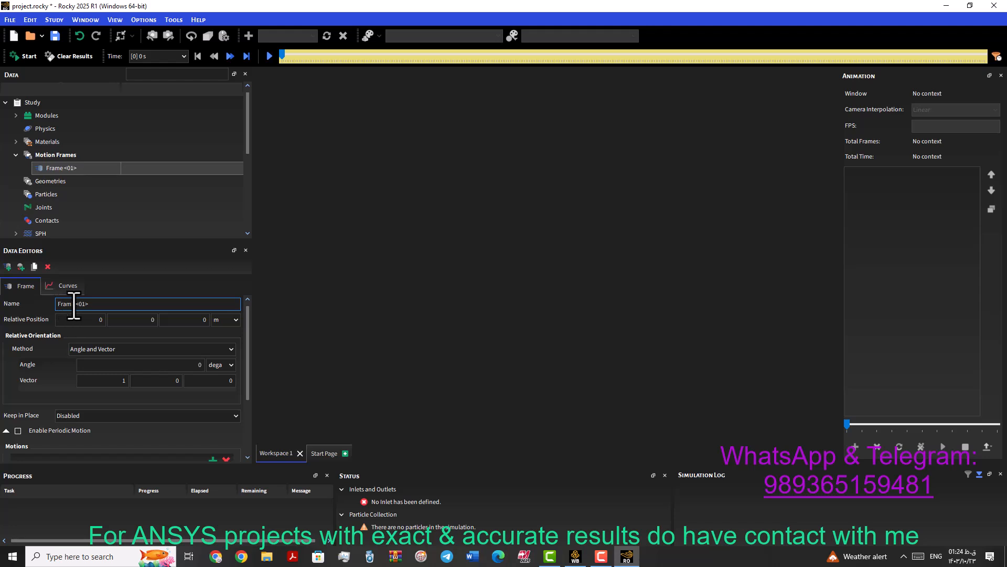
{"action": "left_click_drag", "start_coordinate": [105, 305], "coordinate": [5, 310]}
{"action": "left_click", "coordinate": [89, 304]}
{"action": "left_click_drag", "start_coordinate": [81, 307], "coordinate": [56, 306]}
{"action": "left_click_drag", "start_coordinate": [85, 304], "coordinate": [92, 304]}
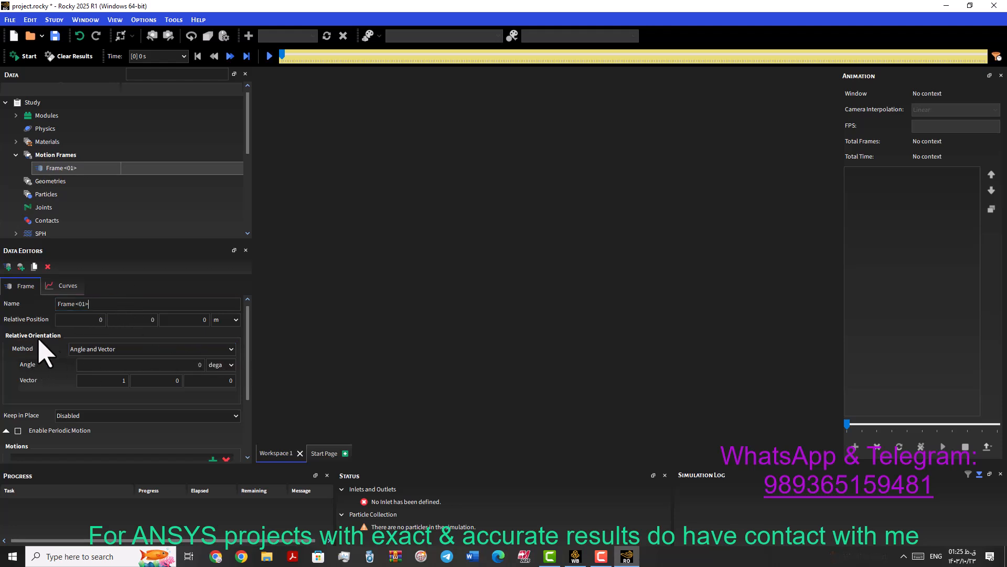
Step: Examine the available relative orientation methods and the angle setting of the frame
{"action": "left_click", "coordinate": [74, 349]}
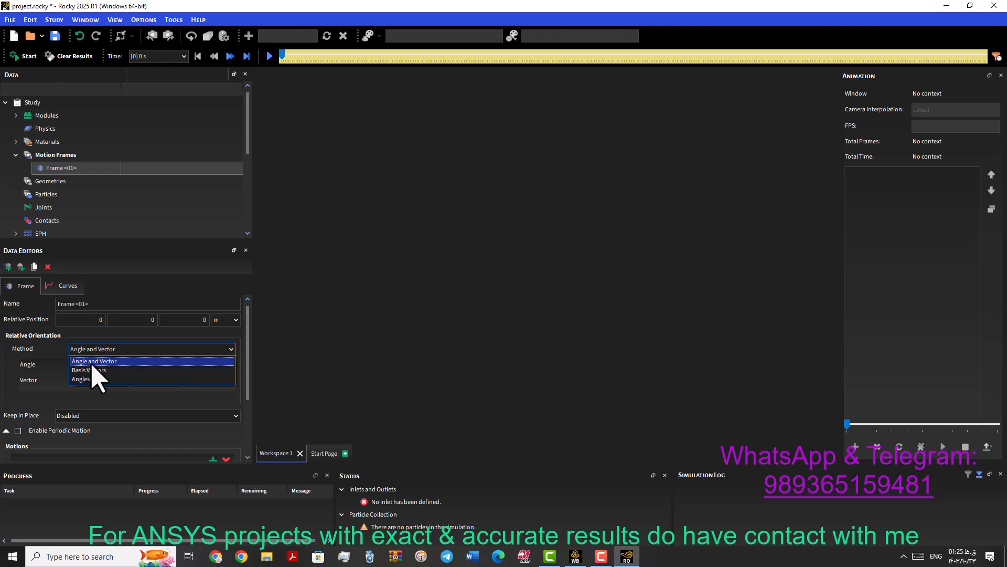
{"action": "left_click", "coordinate": [50, 363]}
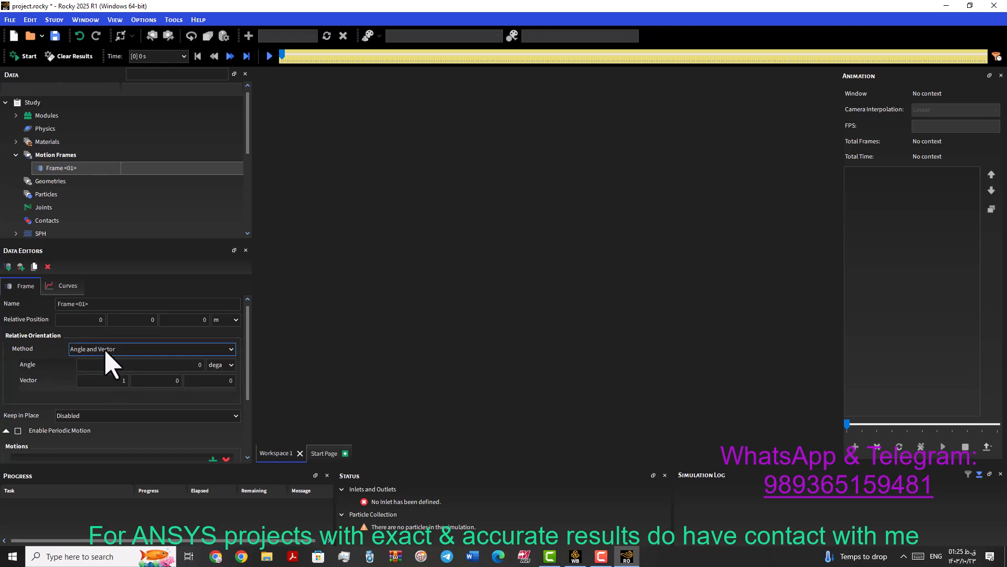
{"action": "scroll", "coordinate": [250, 370], "scroll_direction": "down", "scroll_amount": 1}
{"action": "scroll", "coordinate": [251, 370], "scroll_direction": "down", "scroll_amount": 1}
{"action": "double_click", "coordinate": [140, 343]}
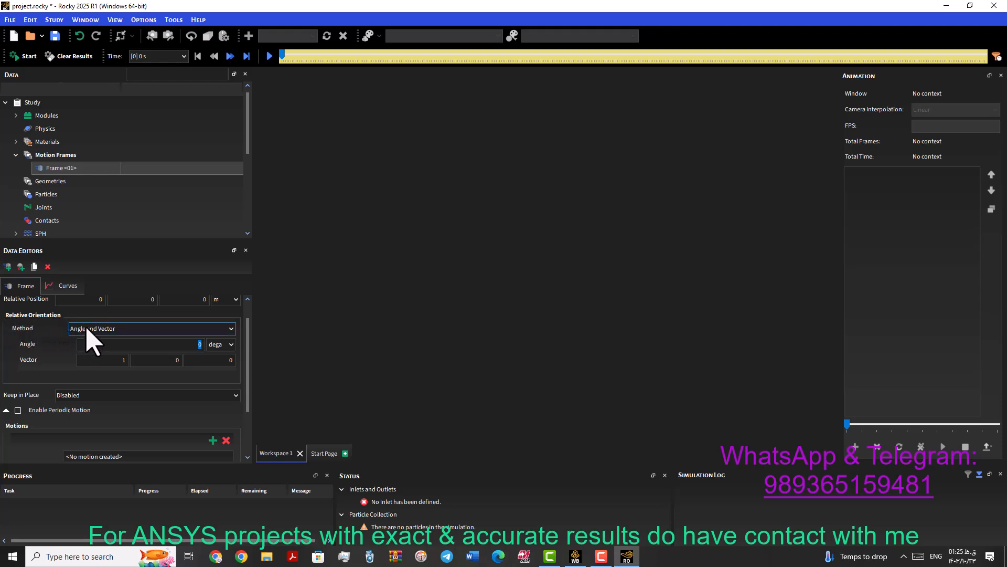
{"action": "left_click", "coordinate": [101, 329]}
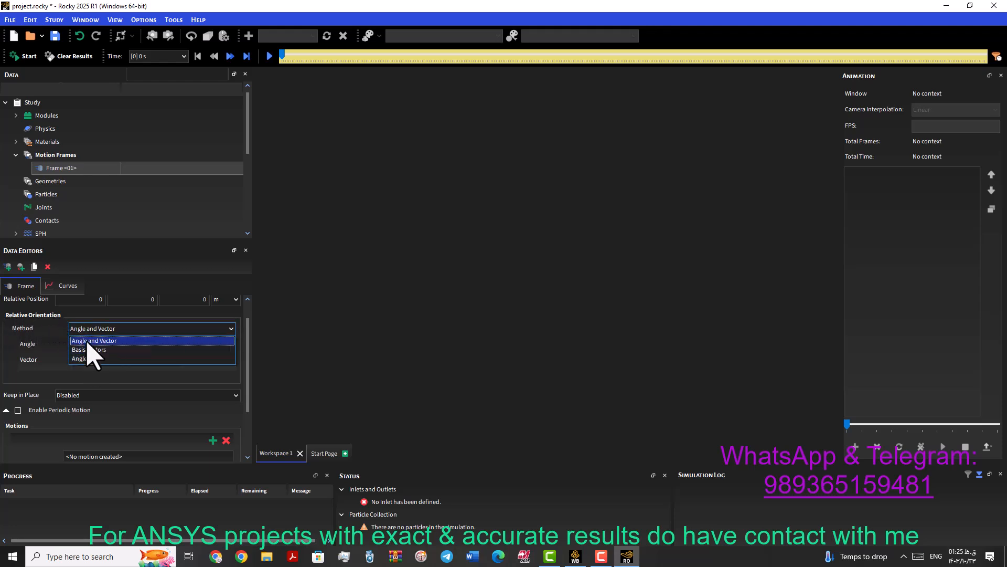
{"action": "left_click", "coordinate": [31, 342]}
{"action": "left_click", "coordinate": [102, 327]}
{"action": "left_click", "coordinate": [244, 335]}
Step: Set the motion frame's Keep in Place option to Global
{"action": "left_click_drag", "start_coordinate": [244, 334], "coordinate": [252, 387]}
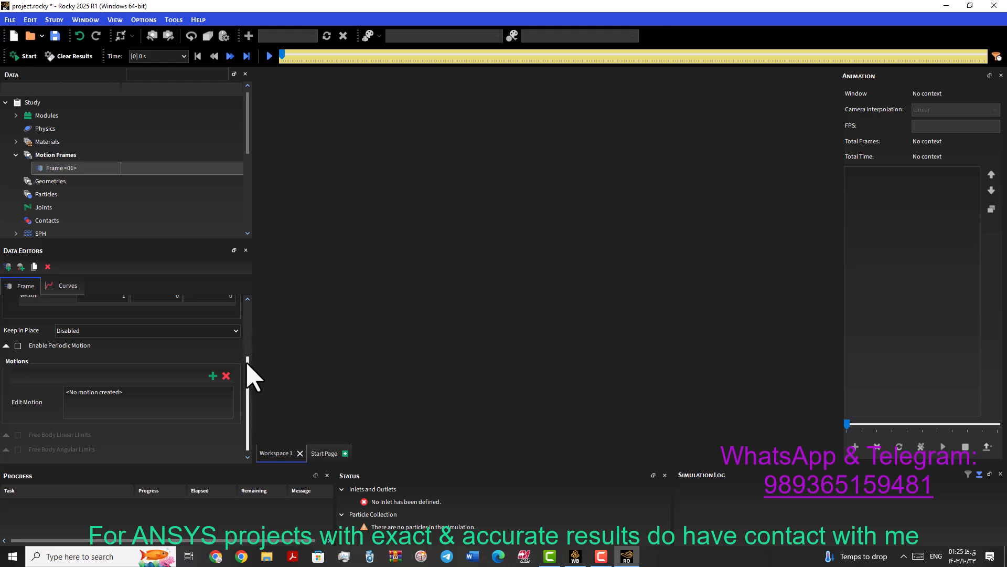
{"action": "scroll", "coordinate": [250, 366], "scroll_direction": "up", "scroll_amount": 1}
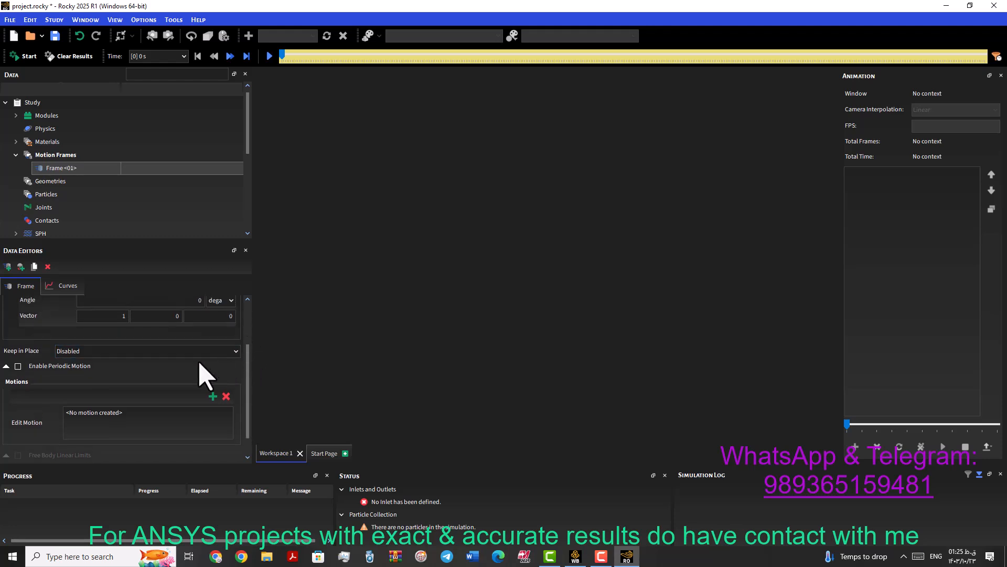
{"action": "left_click", "coordinate": [66, 352]}
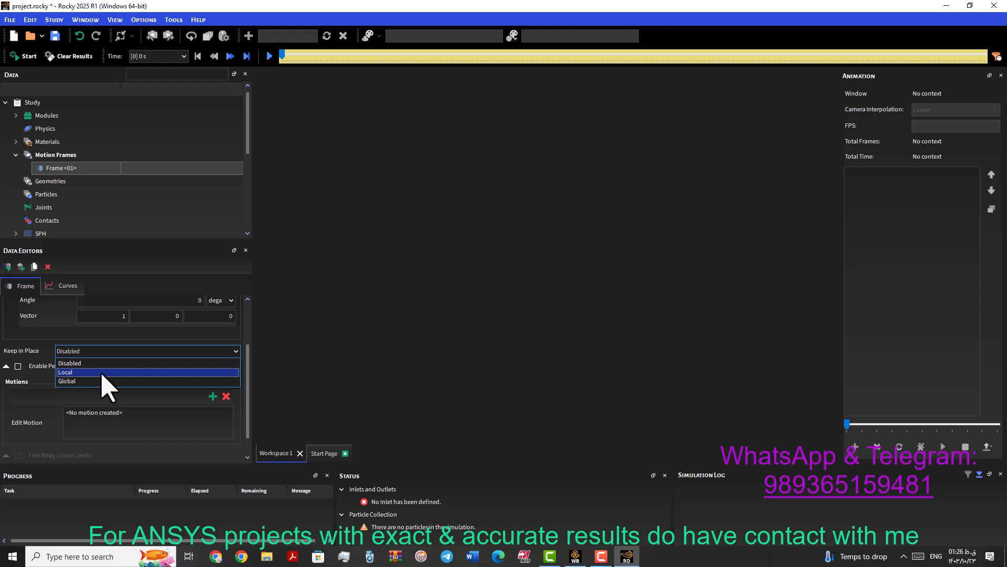
{"action": "left_click", "coordinate": [38, 352]}
{"action": "left_click", "coordinate": [84, 354]}
{"action": "left_click", "coordinate": [71, 382]}
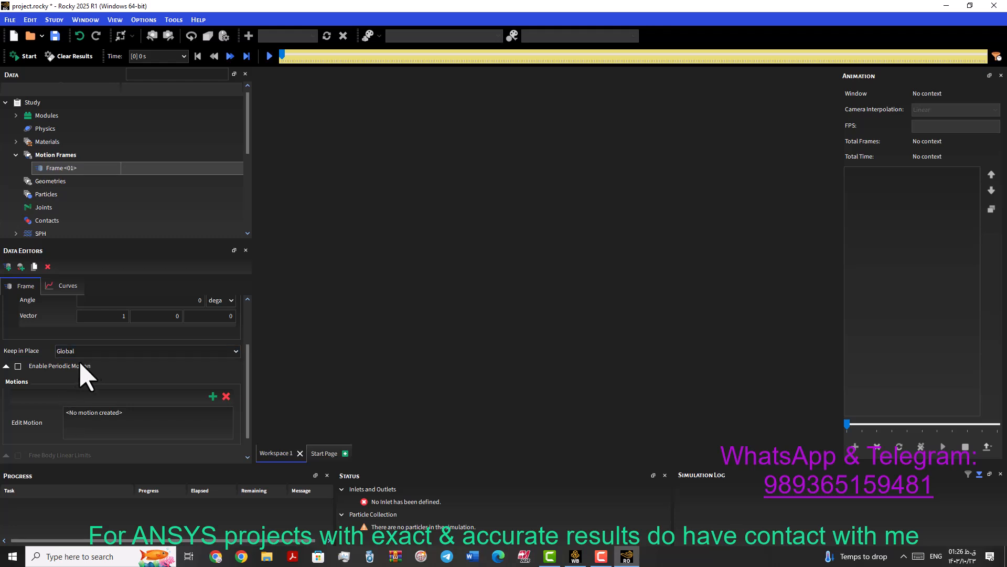
{"action": "left_click", "coordinate": [77, 352]}
{"action": "left_click", "coordinate": [73, 382]}
Step: Look over the frame's motions list and its remaining settings, returning to the start of the frame's properties
{"action": "left_click_drag", "start_coordinate": [247, 374], "coordinate": [248, 386]}
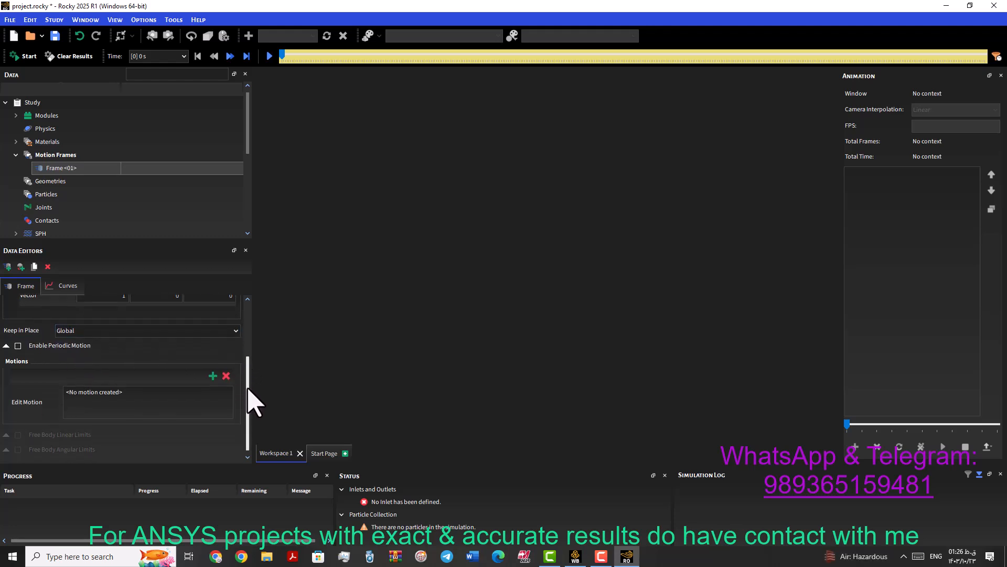
{"action": "left_click", "coordinate": [99, 398]}
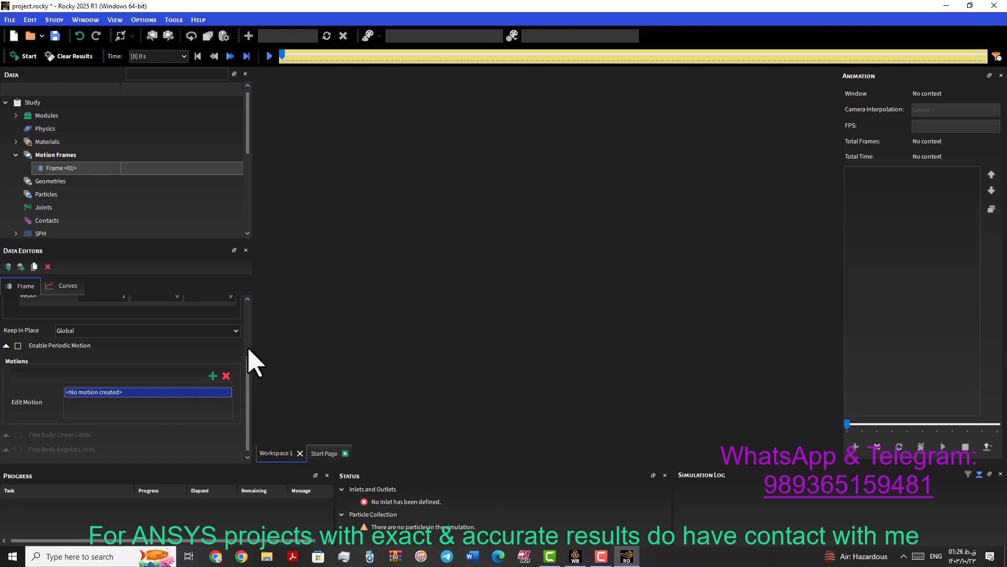
{"action": "scroll", "coordinate": [250, 358], "scroll_direction": "up", "scroll_amount": 3}
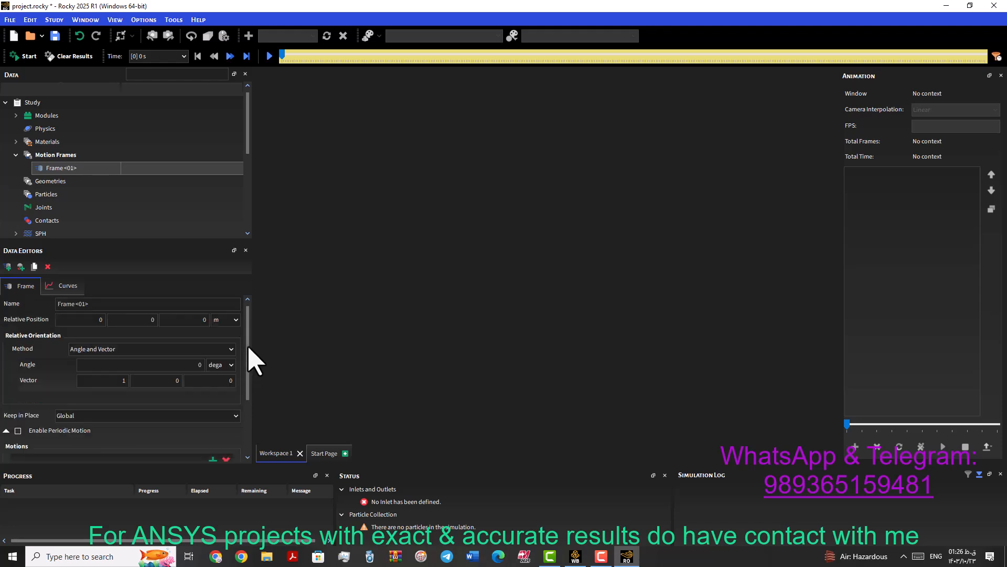
Step: Look over the motion frame's curves and collapse the Motion Frames branch of the study tree
{"action": "left_click", "coordinate": [59, 288]}
{"action": "left_click", "coordinate": [50, 168]}
{"action": "left_click", "coordinate": [70, 157]}
{"action": "left_click", "coordinate": [57, 164]}
{"action": "left_click", "coordinate": [16, 155]}
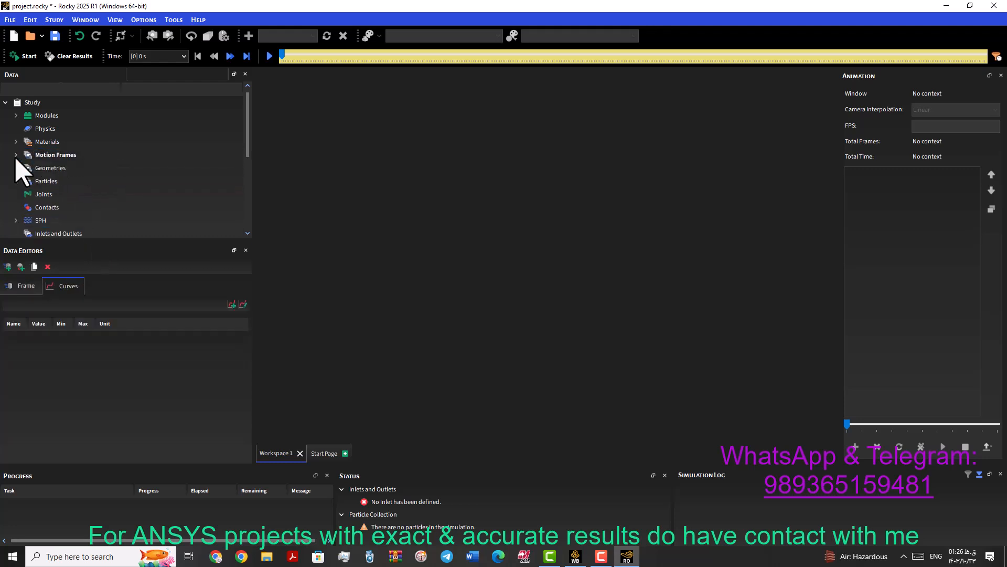
{"action": "left_click", "coordinate": [66, 155]}
{"action": "left_click", "coordinate": [16, 155]}
{"action": "left_click", "coordinate": [42, 166]}
{"action": "left_click", "coordinate": [15, 156]}
Step: Examine the import, surface creation and conveyor template options available for Geometries
{"action": "left_click", "coordinate": [46, 167]}
{"action": "right_click", "coordinate": [48, 166]}
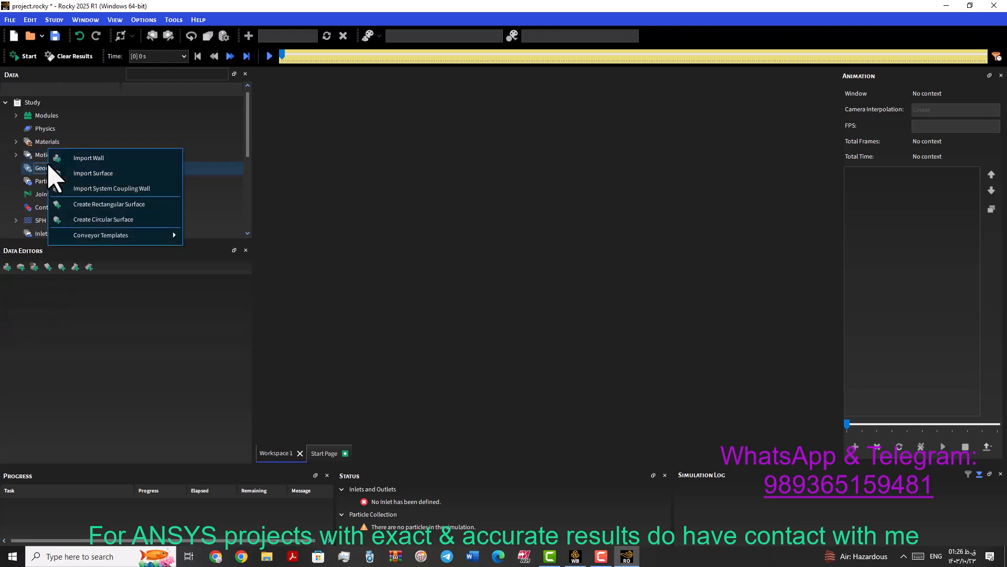
{"action": "right_click", "coordinate": [39, 170]}
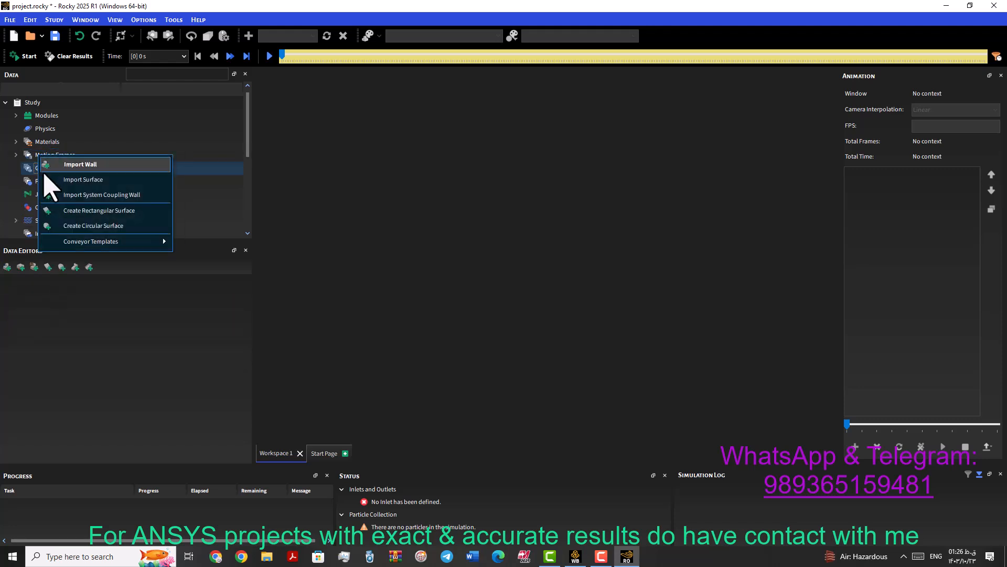
{"action": "mouse_move", "coordinate": [145, 240]}
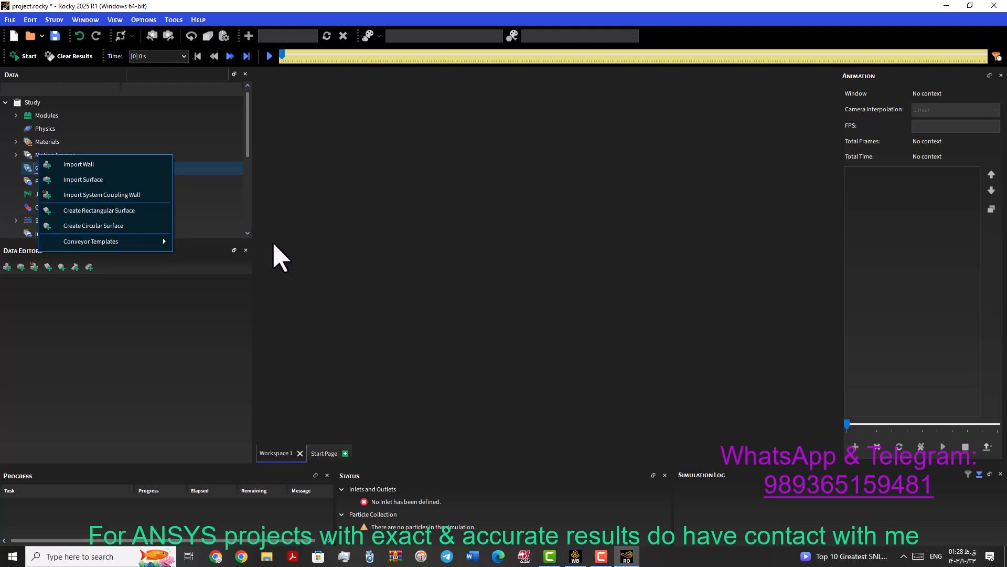
{"action": "mouse_move", "coordinate": [162, 243]}
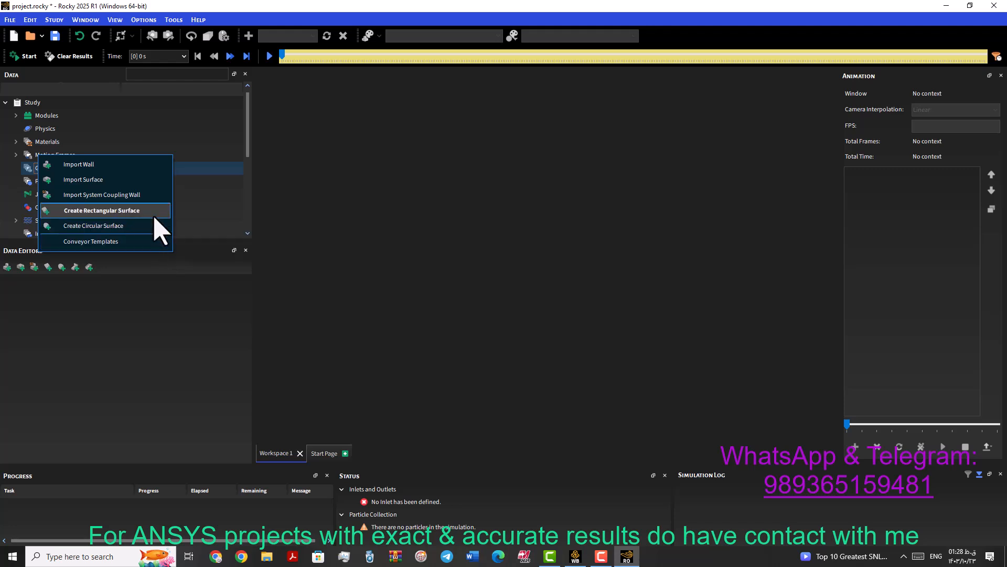
{"action": "left_click", "coordinate": [149, 309]}
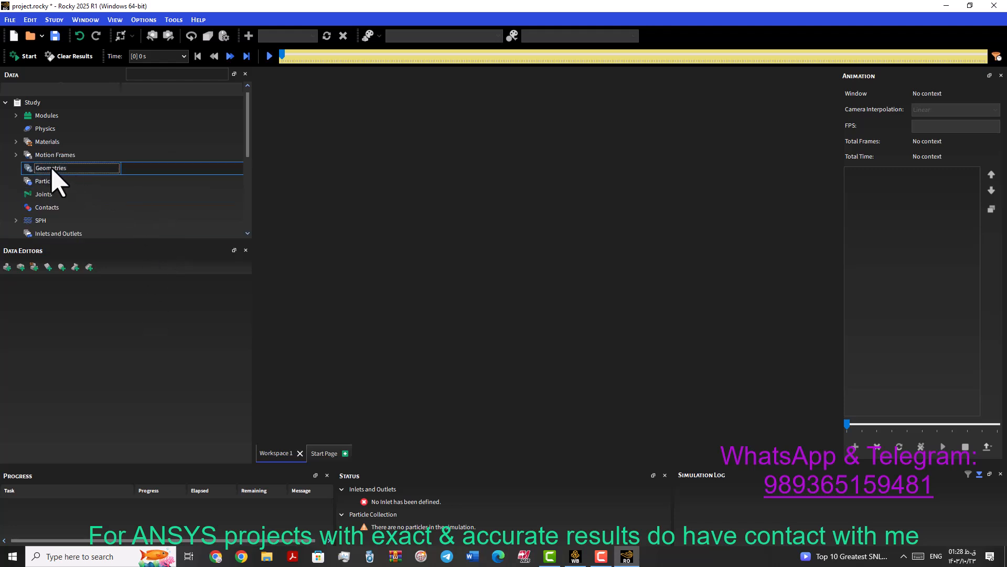
Step: Look through the Geometries, Particles and Joints entries of the study tree, returning to Geometries
{"action": "left_click", "coordinate": [52, 181]}
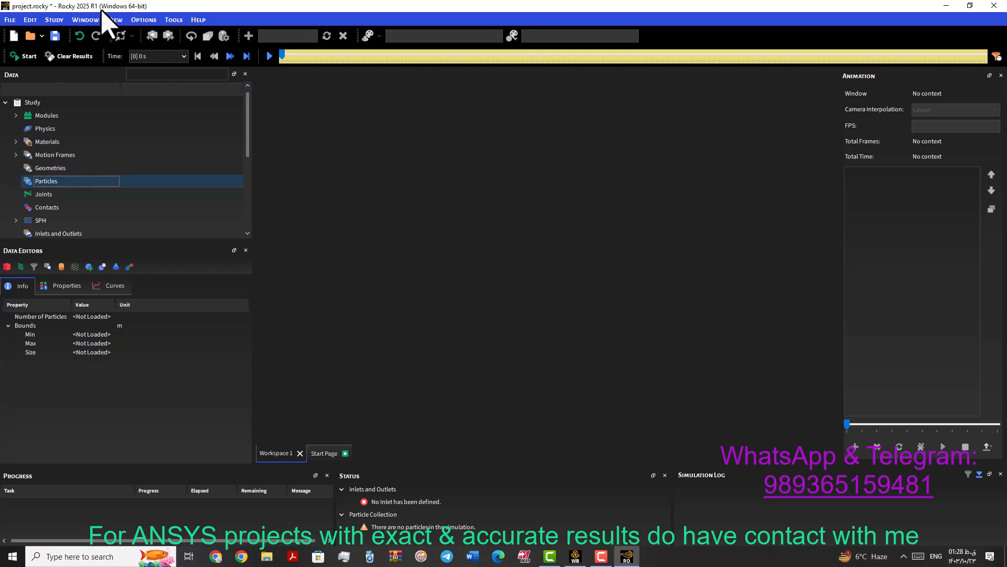
{"action": "left_click", "coordinate": [55, 169]}
{"action": "left_click", "coordinate": [56, 181]}
{"action": "left_click", "coordinate": [49, 191]}
{"action": "left_click", "coordinate": [55, 183]}
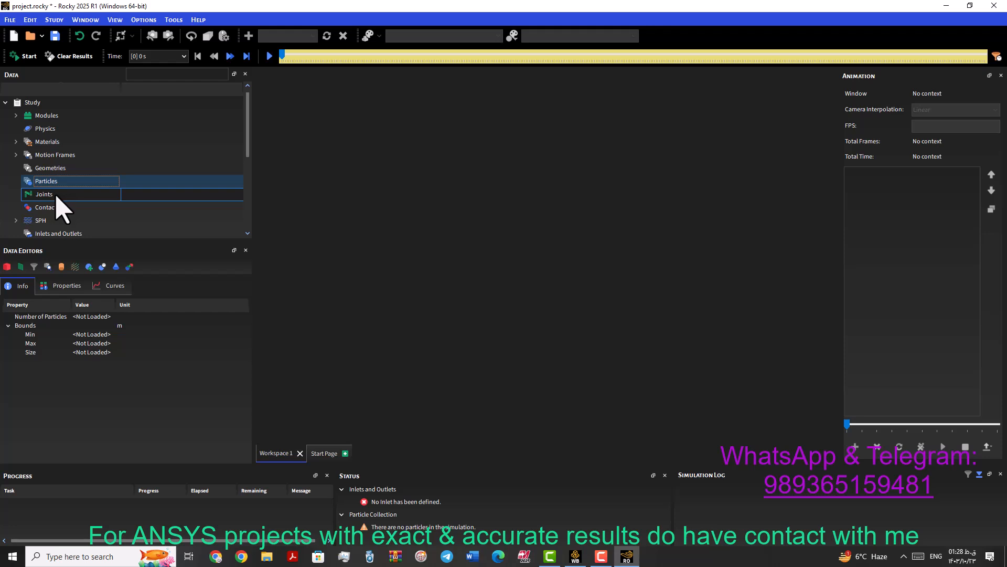
{"action": "left_click", "coordinate": [58, 195]}
{"action": "left_click", "coordinate": [62, 182]}
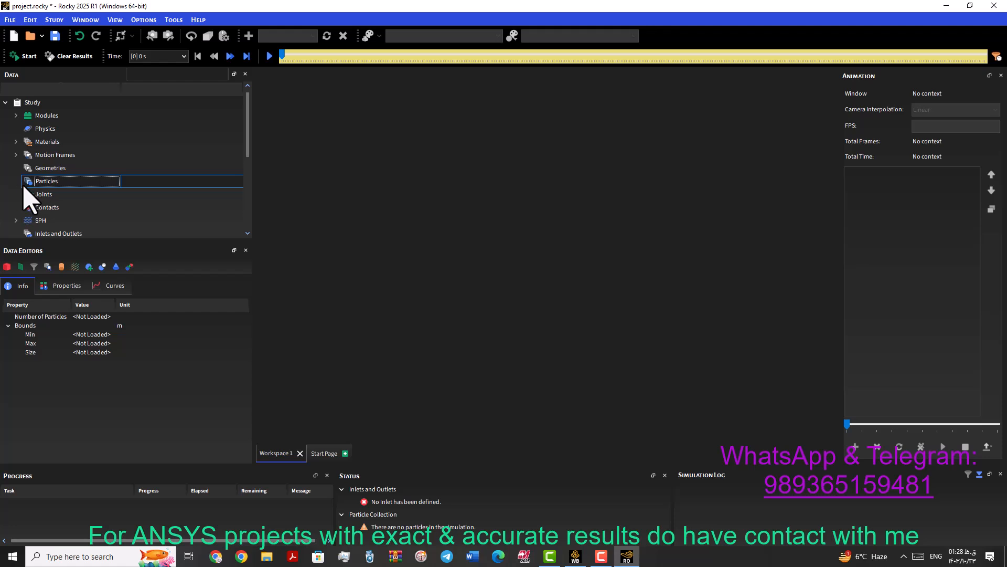
{"action": "left_click", "coordinate": [46, 168]}
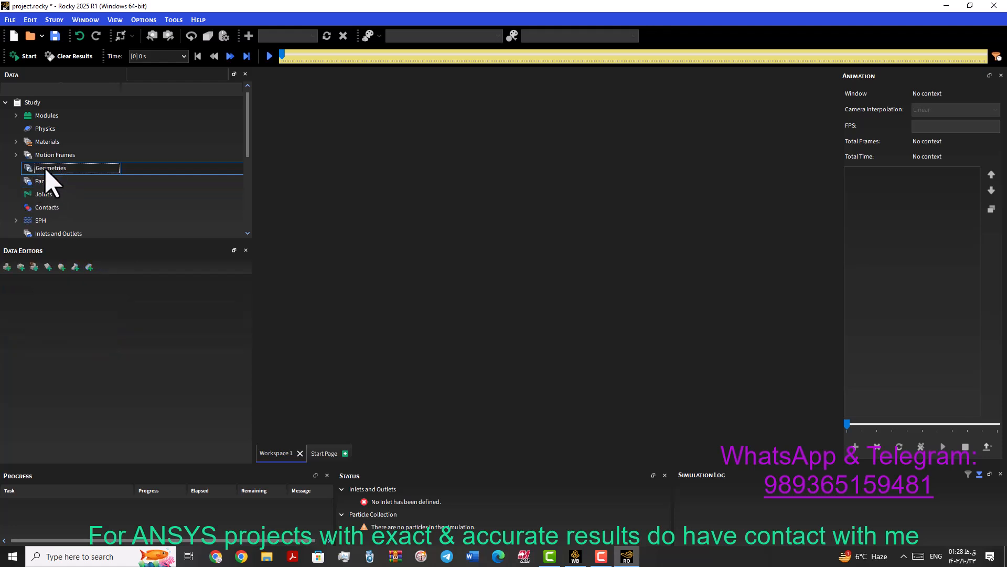
Step: Choose Part1.STL from the Ansys Rocky Sample Project folder to import as a wall geometry
{"action": "right_click", "coordinate": [46, 168]}
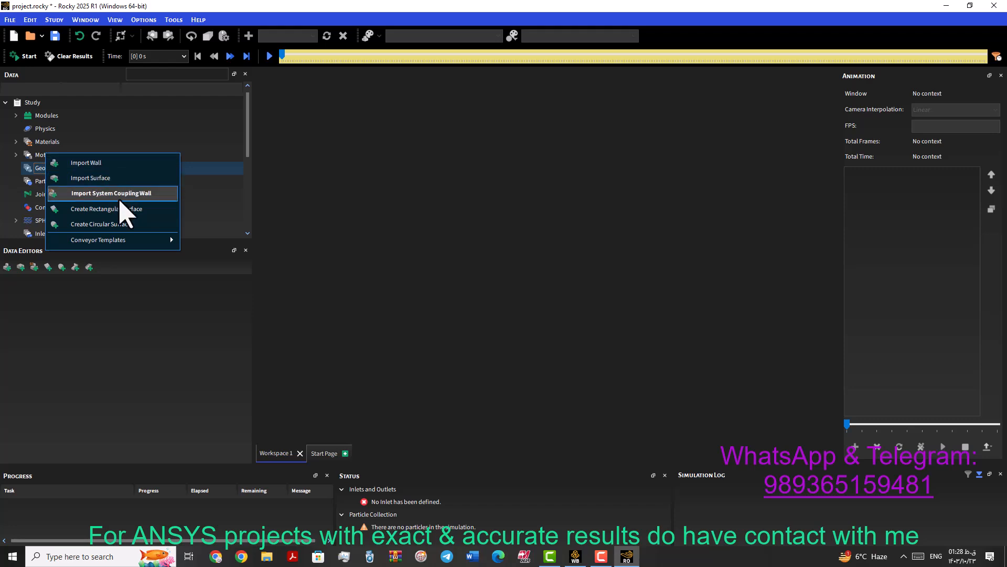
{"action": "left_click", "coordinate": [121, 169]}
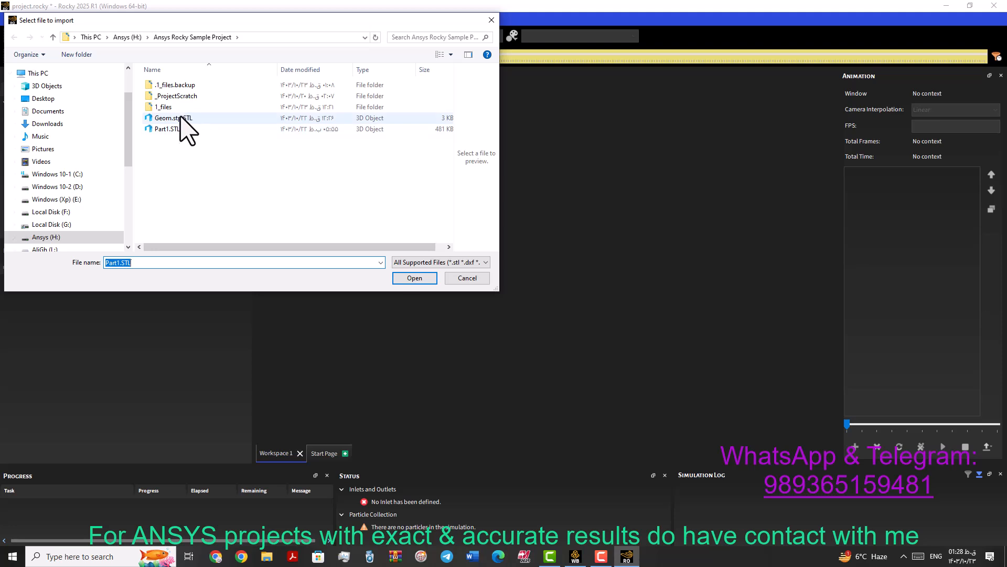
{"action": "left_click", "coordinate": [181, 131]}
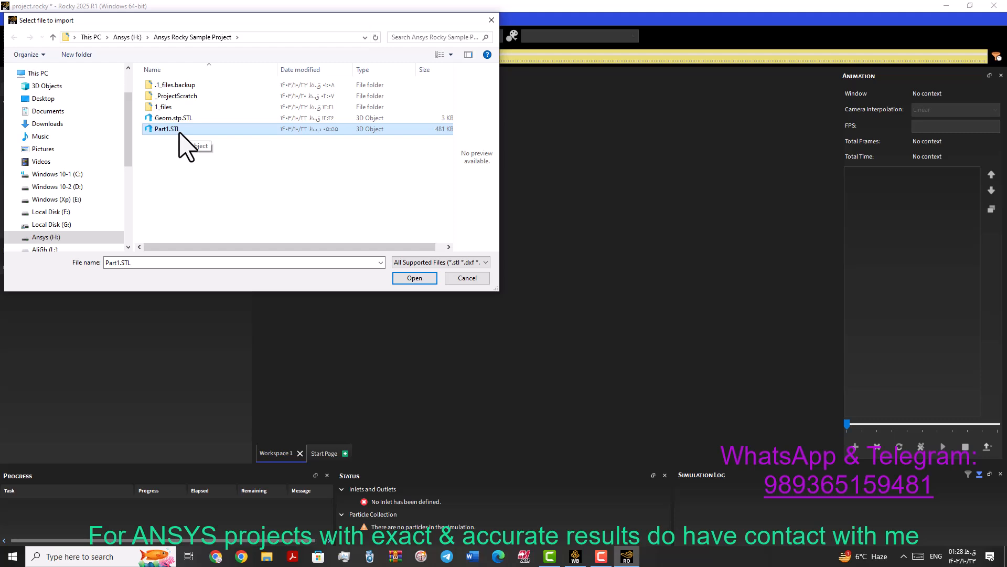
{"action": "left_click", "coordinate": [429, 278]}
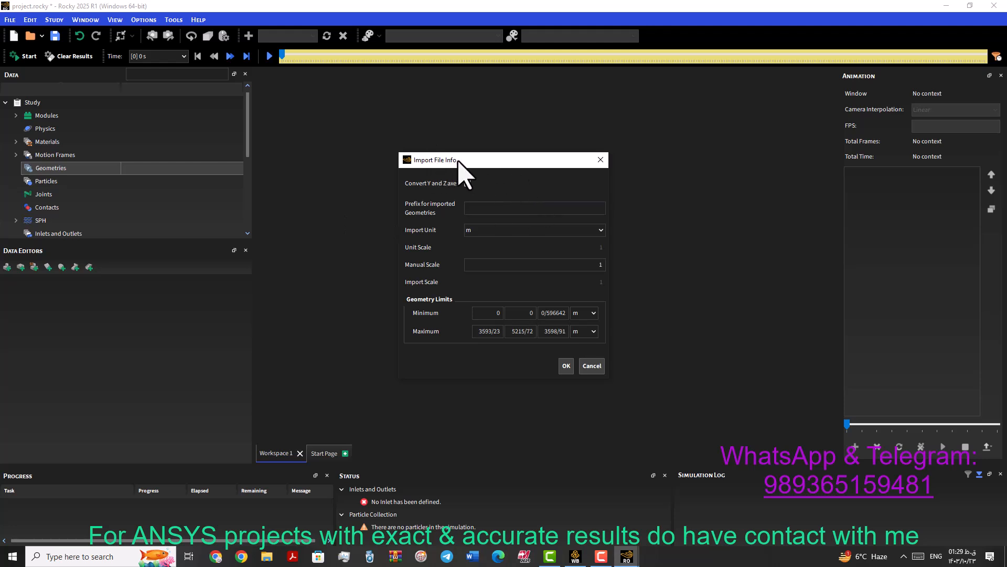
Step: Set the import unit to mm and import the wall without a name prefix or manual scaling
{"action": "left_click", "coordinate": [475, 208]}
{"action": "left_click_drag", "start_coordinate": [515, 161], "coordinate": [416, 159]}
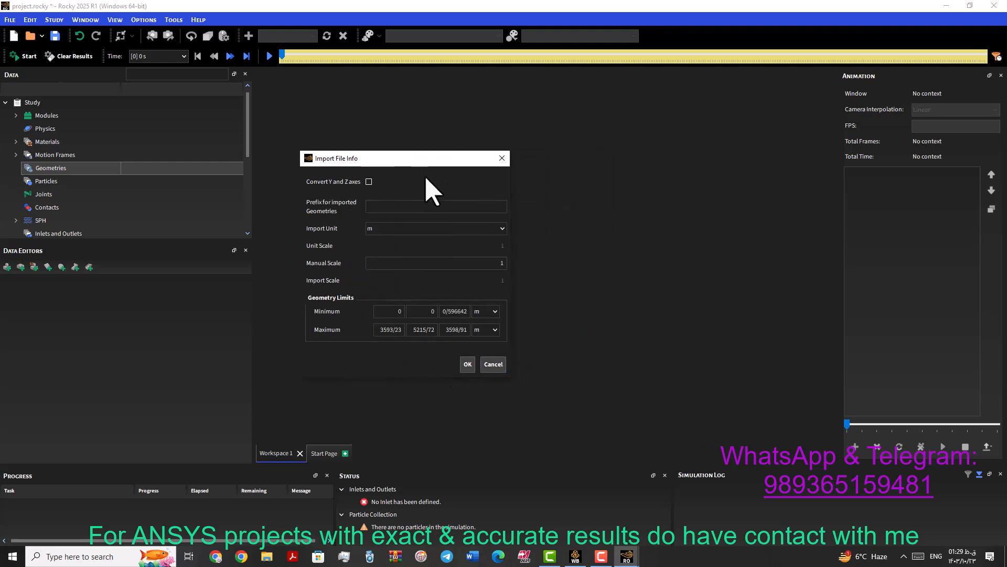
{"action": "left_click", "coordinate": [503, 230]}
{"action": "left_click", "coordinate": [374, 230]}
{"action": "left_click", "coordinate": [371, 229]}
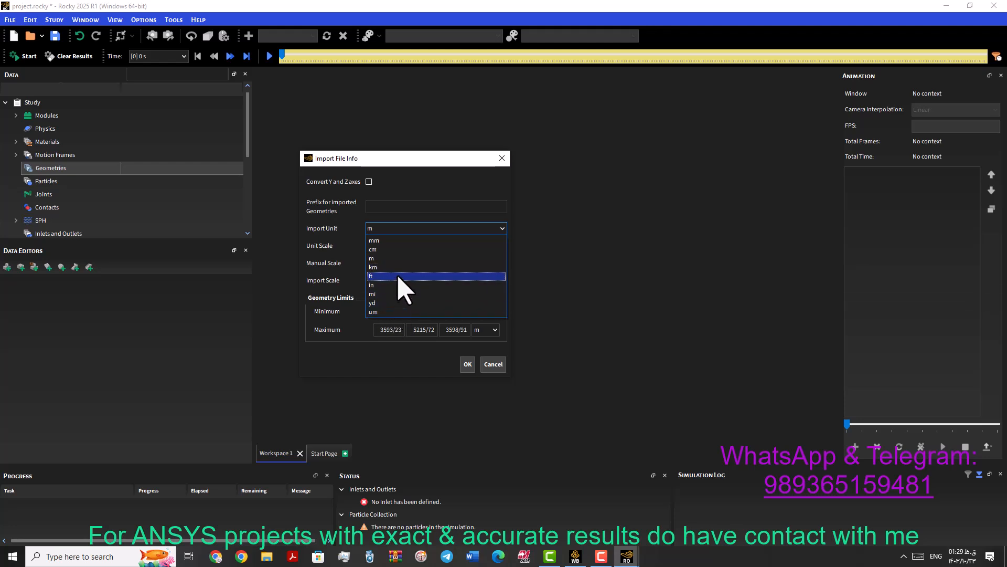
{"action": "left_click", "coordinate": [404, 240]}
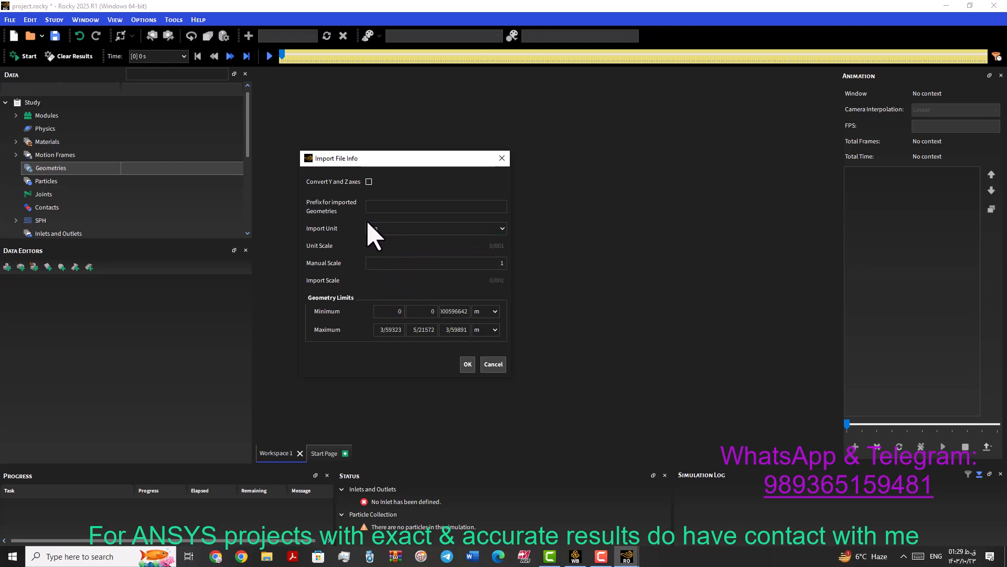
{"action": "left_click", "coordinate": [406, 263]}
{"action": "left_click", "coordinate": [468, 364]}
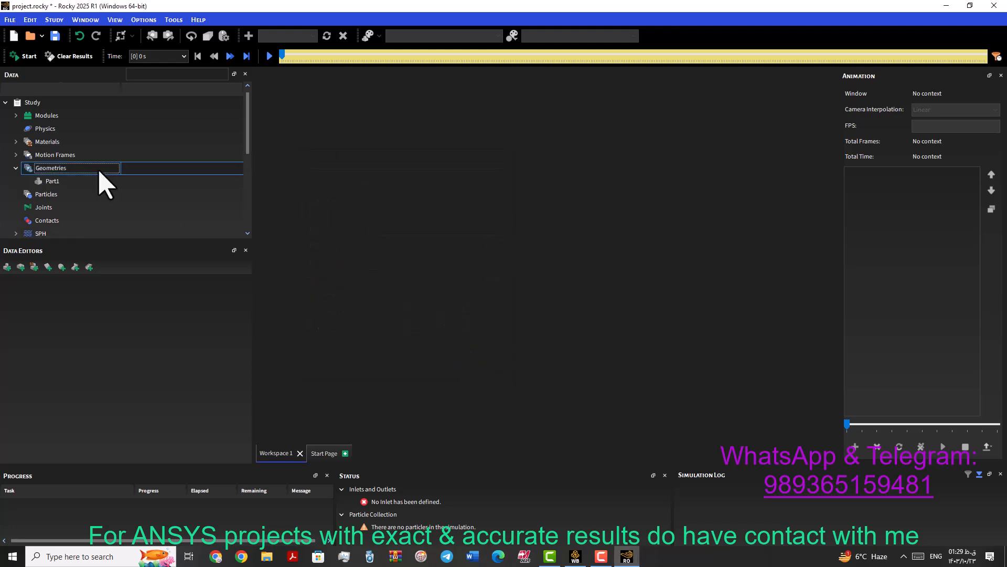
Step: Show the imported Part1 wall in a new 3D view and maximize that view
{"action": "left_click", "coordinate": [55, 181]}
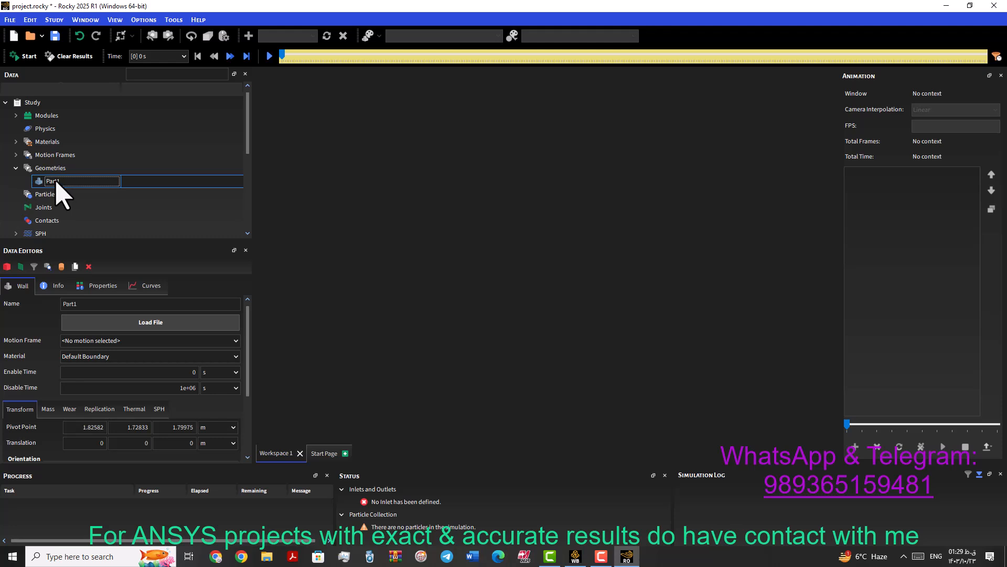
{"action": "left_click_drag", "start_coordinate": [63, 184], "coordinate": [506, 195]}
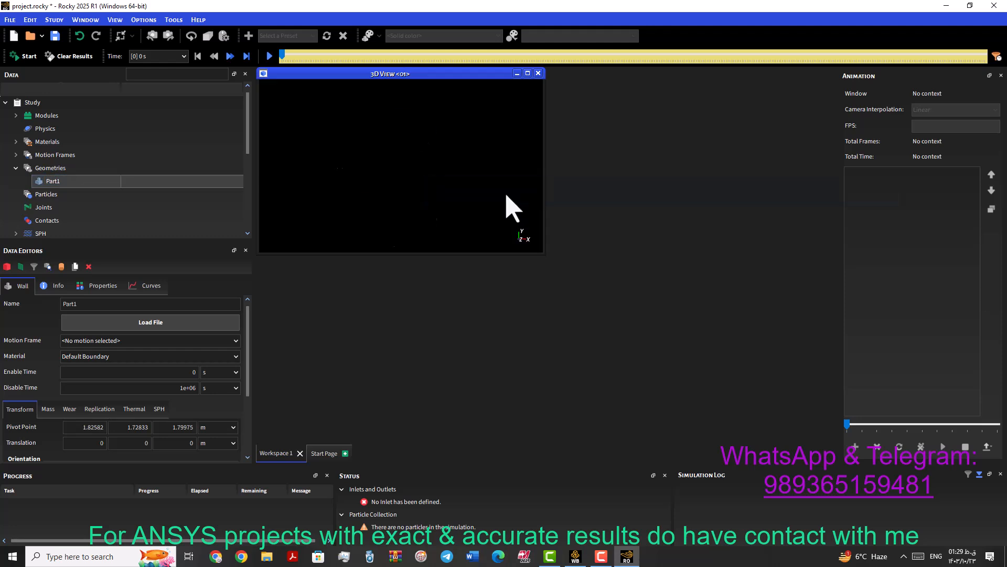
{"action": "left_click", "coordinate": [528, 74]}
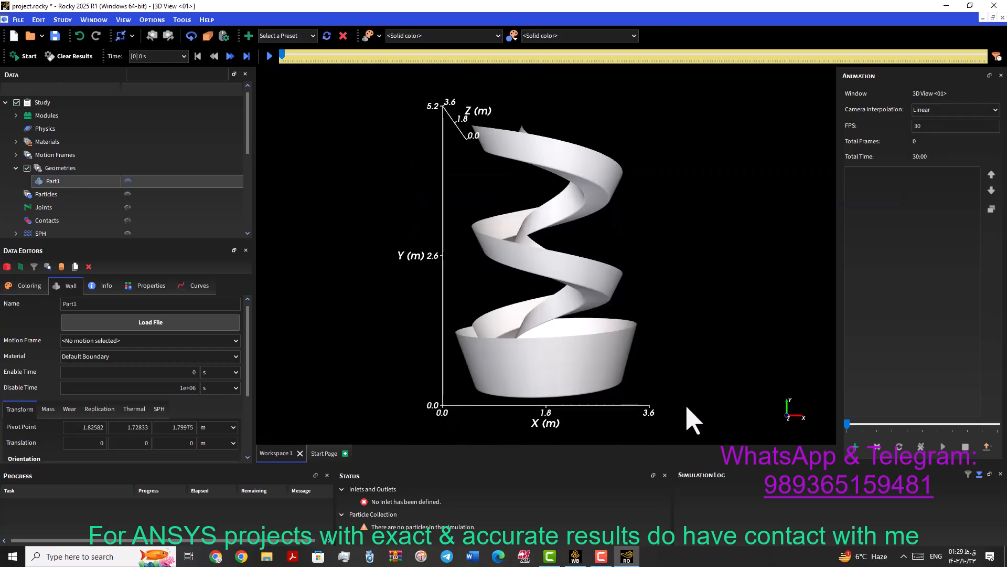
Step: Examine the spiral chute and its bottom container from several angles in the 3D view
{"action": "left_click_drag", "start_coordinate": [588, 338], "coordinate": [547, 401]}
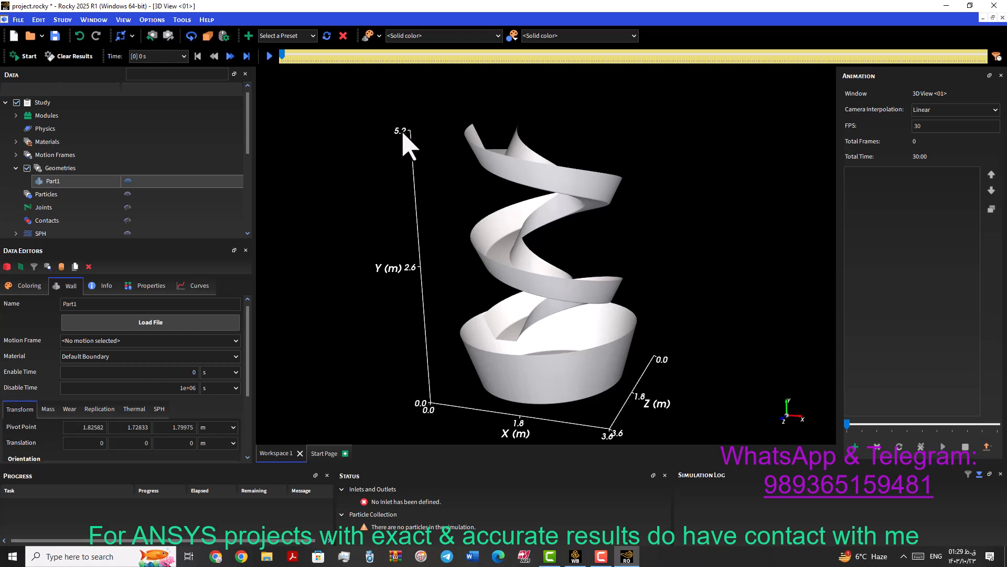
{"action": "left_click_drag", "start_coordinate": [486, 184], "coordinate": [546, 270]}
{"action": "scroll", "coordinate": [546, 227], "scroll_direction": "down", "scroll_amount": 3}
{"action": "scroll", "coordinate": [546, 237], "scroll_direction": "up", "scroll_amount": 2}
{"action": "mouse_move", "coordinate": [544, 248]}
{"action": "left_mouse_down"}
{"action": "mouse_move", "coordinate": [555, 329]}
{"action": "mouse_move", "coordinate": [546, 241]}
{"action": "left_mouse_up"}
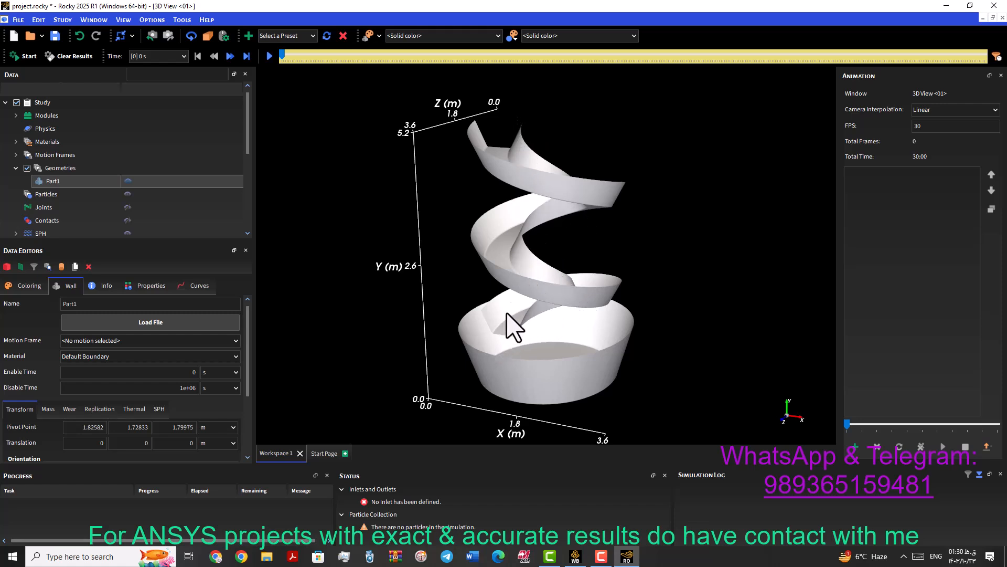
{"action": "left_click_drag", "start_coordinate": [537, 225], "coordinate": [553, 281]}
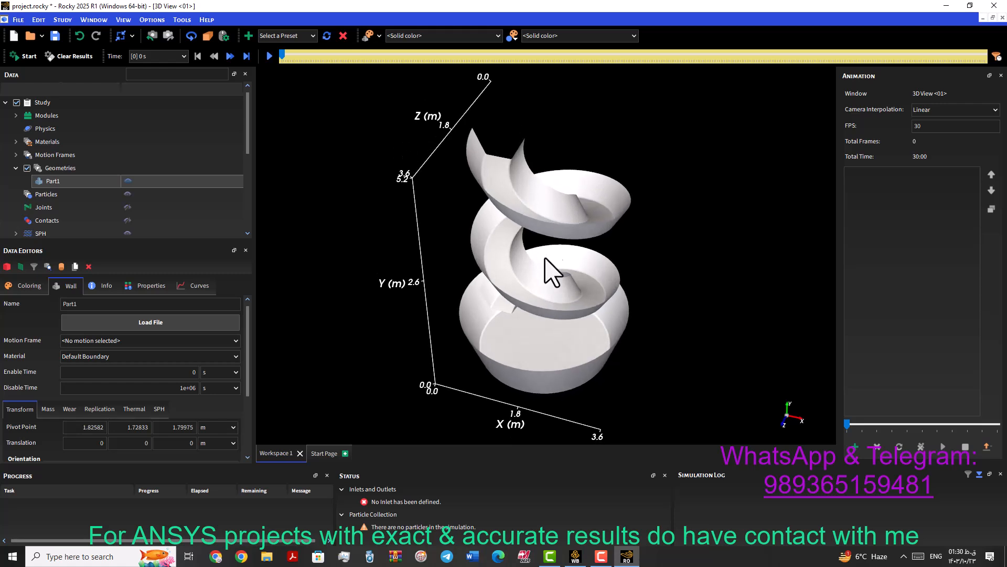
{"action": "left_click_drag", "start_coordinate": [558, 360], "coordinate": [580, 332]}
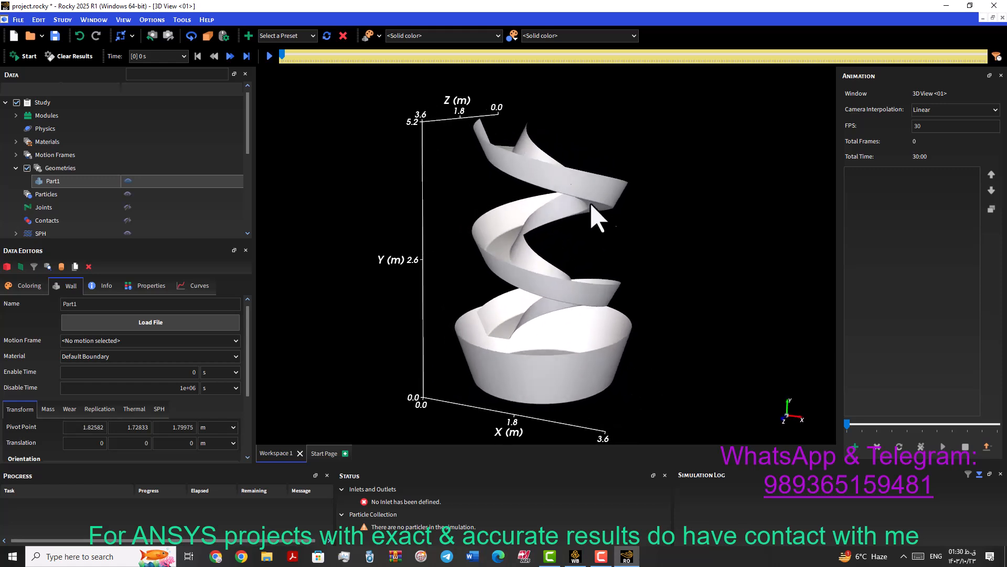
{"action": "mouse_move", "coordinate": [523, 150]}
{"action": "left_mouse_down"}
{"action": "mouse_move", "coordinate": [519, 191]}
{"action": "mouse_move", "coordinate": [513, 153]}
{"action": "left_mouse_up"}
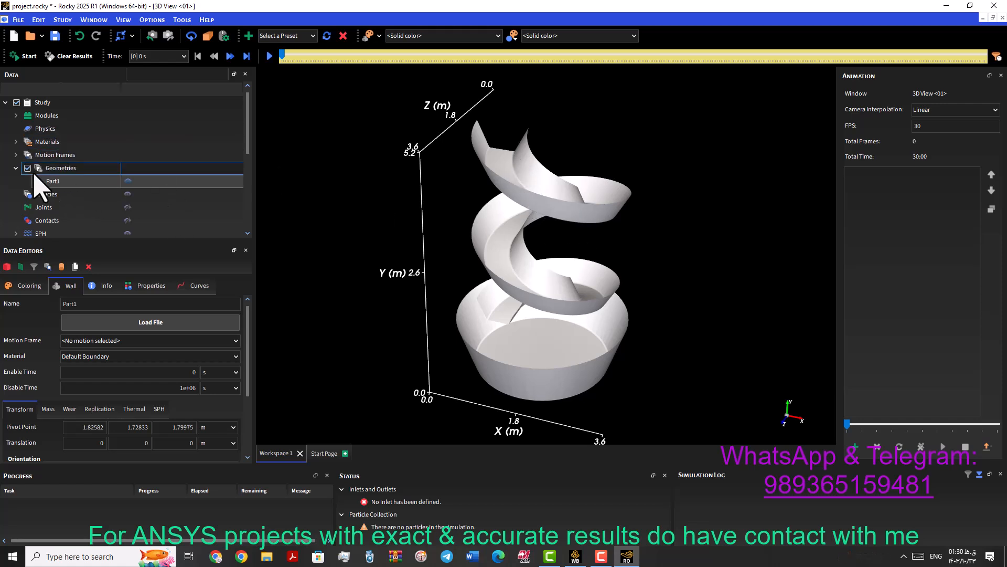
Step: Collapse the Geometries branch and look over the Particles information and available commands
{"action": "left_click", "coordinate": [17, 169]}
{"action": "left_click", "coordinate": [51, 180]}
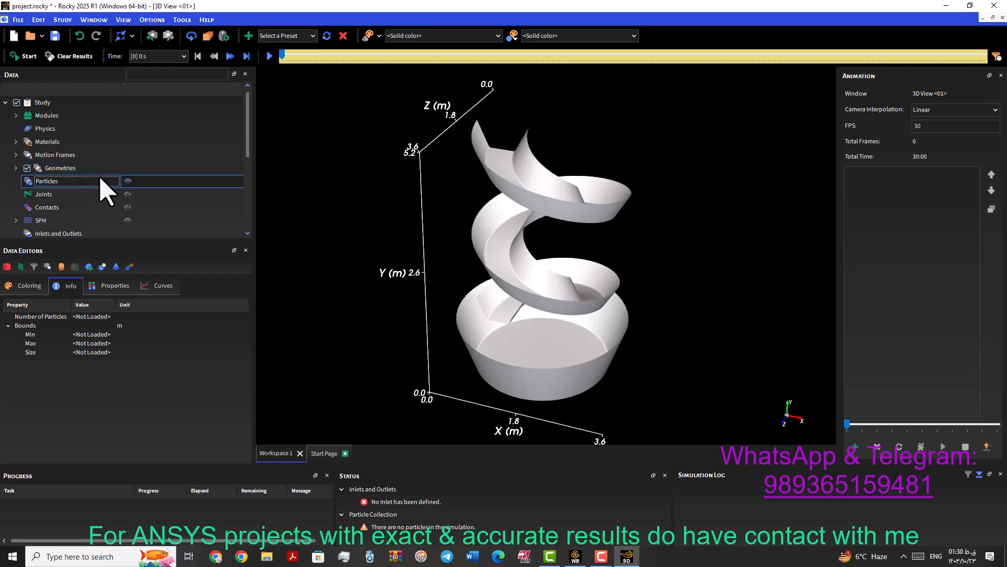
{"action": "right_click", "coordinate": [57, 181]}
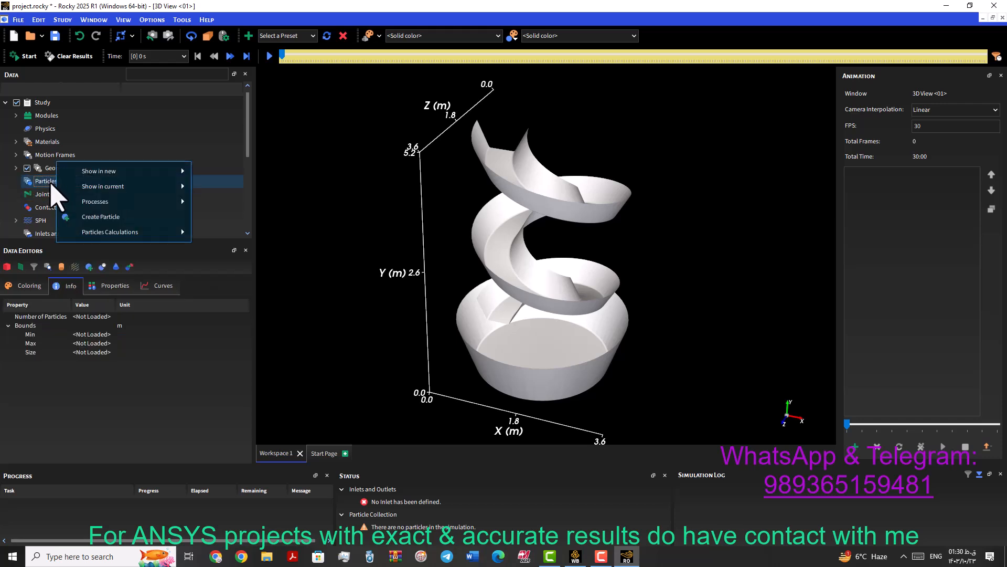
{"action": "left_click", "coordinate": [50, 182]}
{"action": "left_click", "coordinate": [55, 171]}
{"action": "left_click", "coordinate": [56, 181]}
Step: Expand the Geometries branch and create a feed conveyor from the conveyor templates, bringing it fully into view beside the chute
{"action": "left_click", "coordinate": [16, 168]}
{"action": "right_click", "coordinate": [61, 168]}
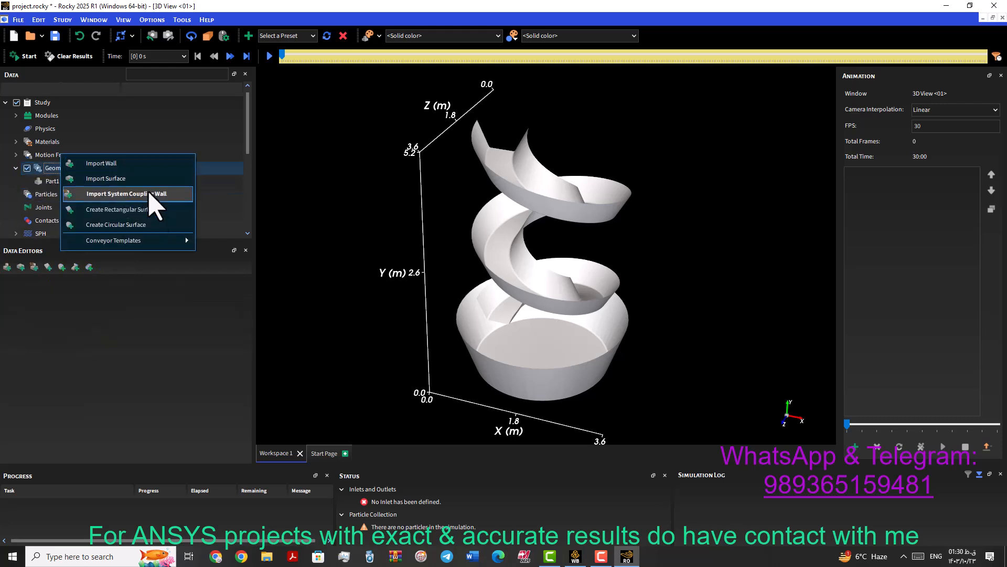
{"action": "mouse_move", "coordinate": [186, 239]}
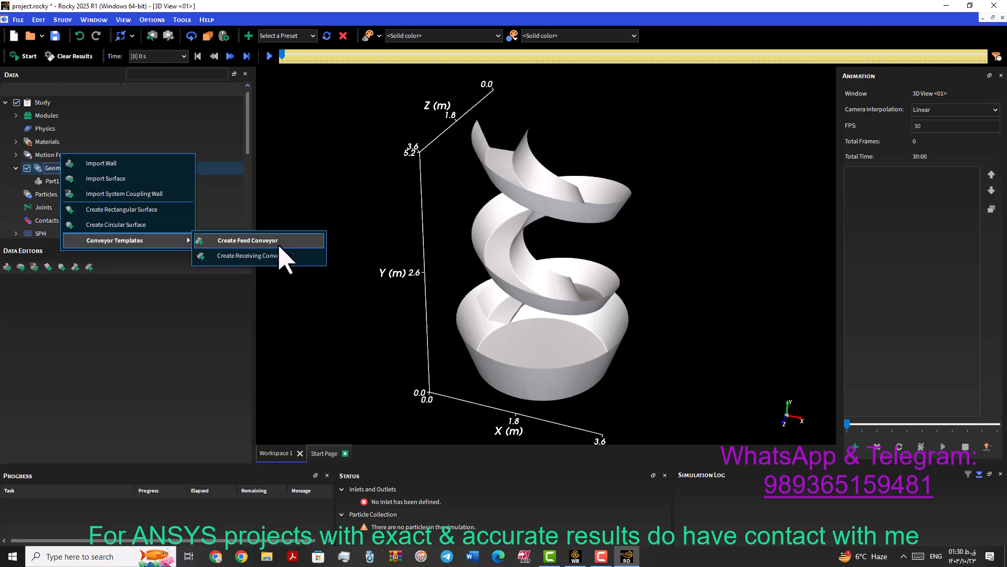
{"action": "left_click", "coordinate": [249, 240]}
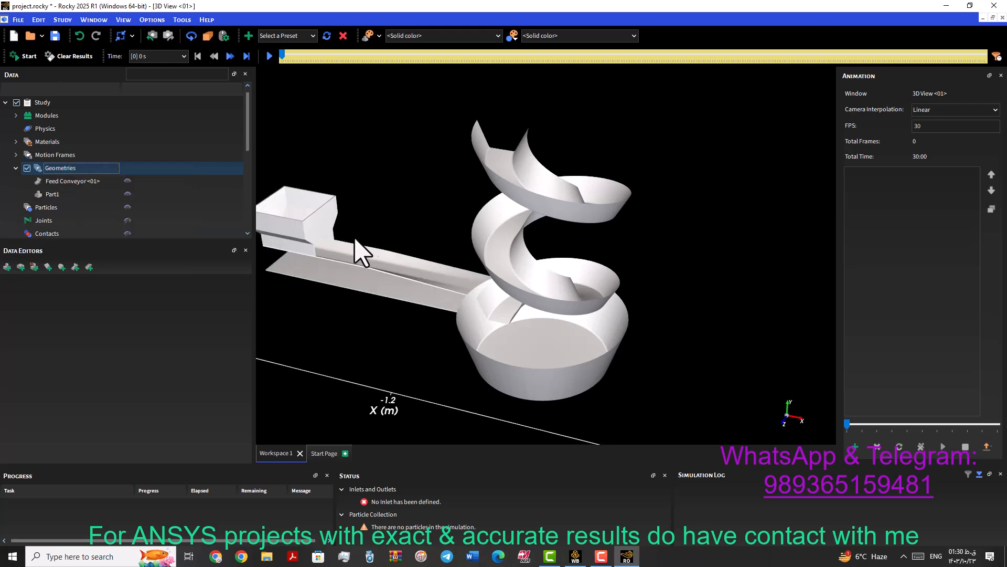
{"action": "scroll", "coordinate": [463, 235], "scroll_direction": "down", "scroll_amount": 1}
{"action": "scroll", "coordinate": [464, 237], "scroll_direction": "down", "scroll_amount": 1}
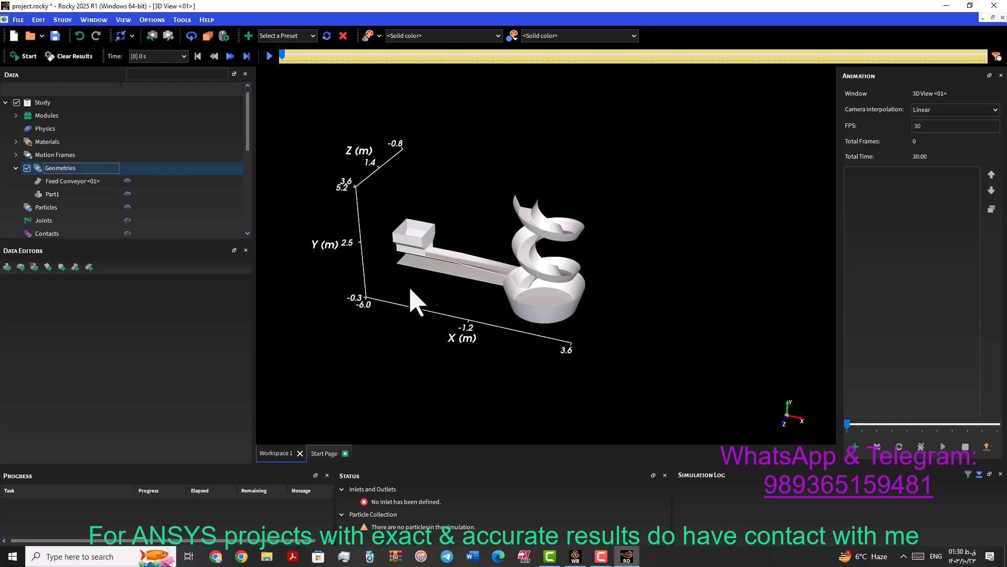
Step: Select the feed conveyor and set both its transition length and loading length to 1 m
{"action": "left_click", "coordinate": [67, 181]}
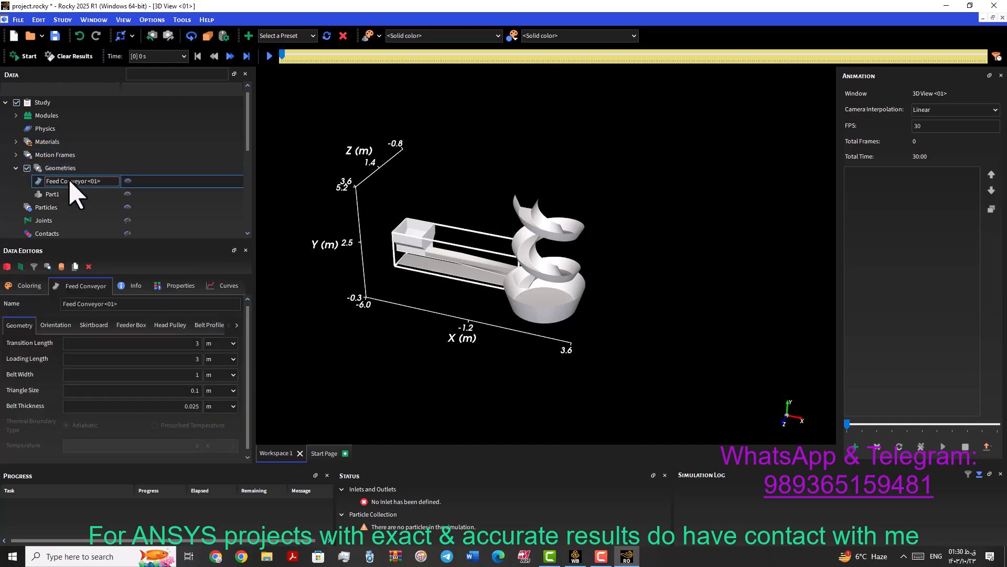
{"action": "left_click_drag", "start_coordinate": [248, 334], "coordinate": [245, 345]}
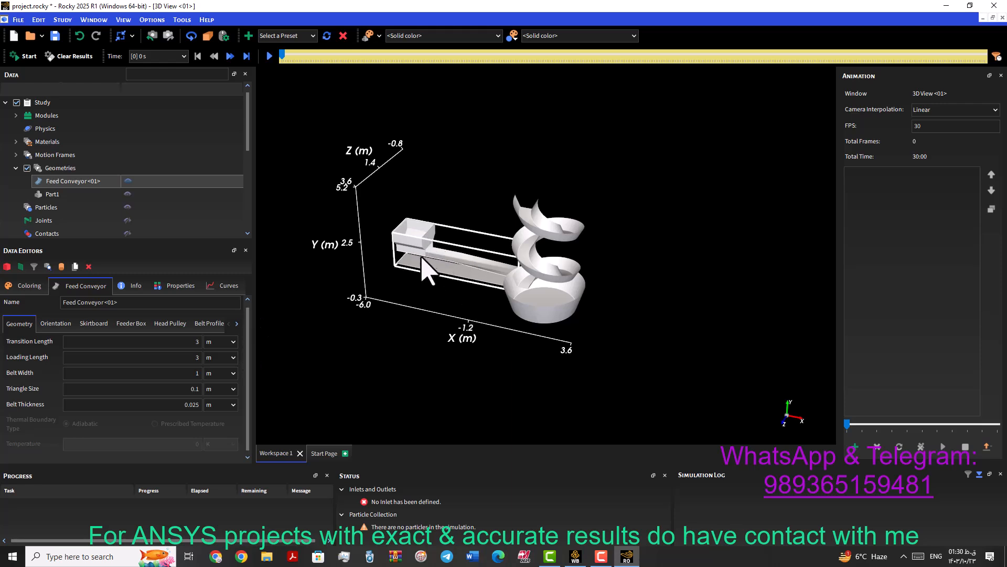
{"action": "scroll", "coordinate": [430, 240], "scroll_direction": "up", "scroll_amount": 3}
{"action": "left_click", "coordinate": [187, 342]}
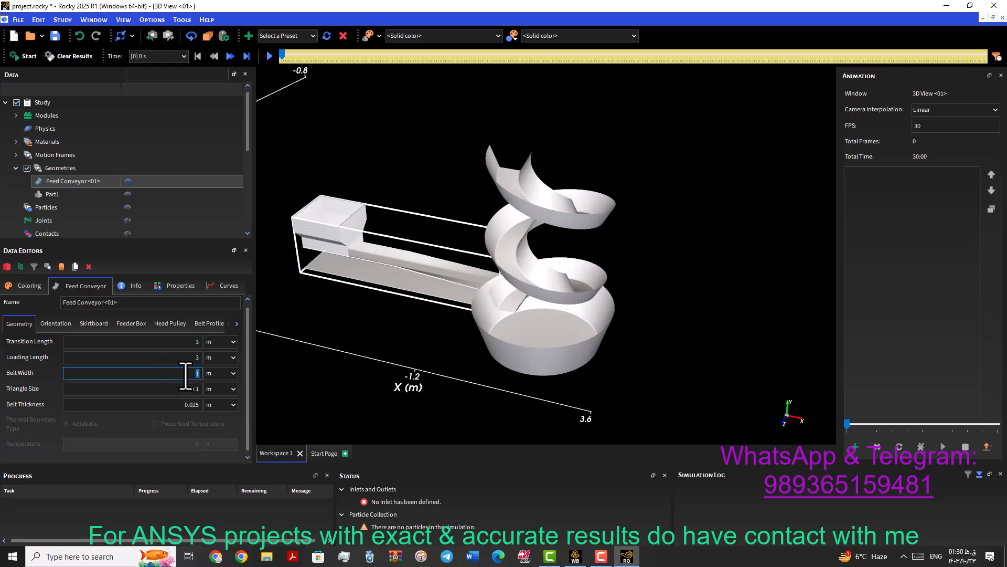
{"action": "left_click", "coordinate": [155, 345]}
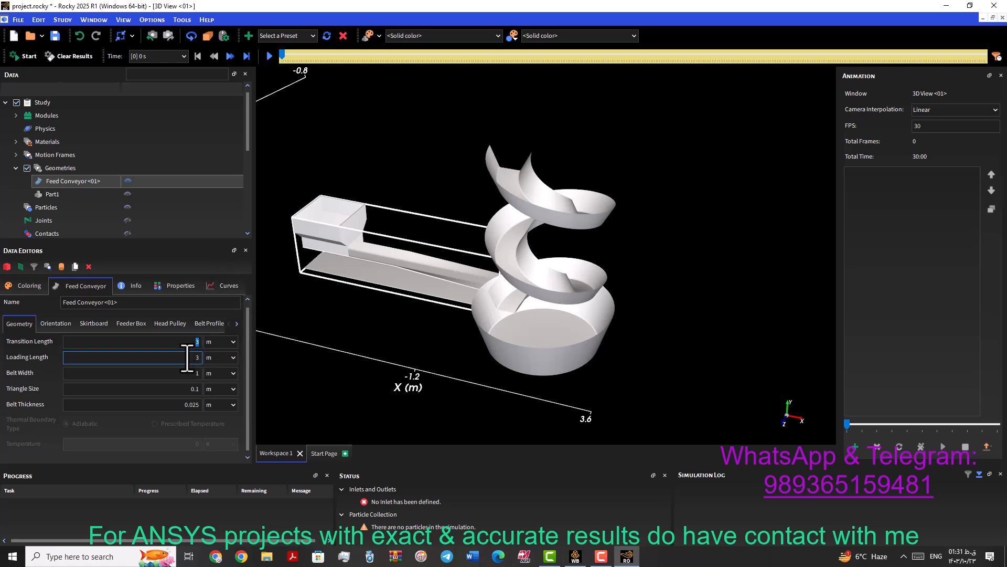
{"action": "double_click", "coordinate": [197, 342]}
{"action": "type", "text": "1"}
{"action": "key", "text": "Tab"}
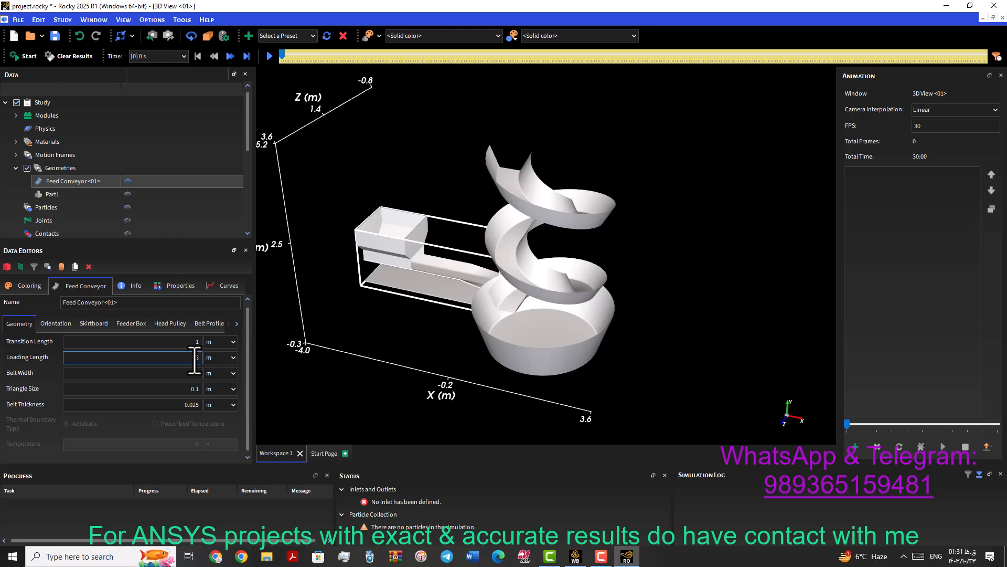
{"action": "type", "text": "1"}
{"action": "double_click", "coordinate": [197, 373]}
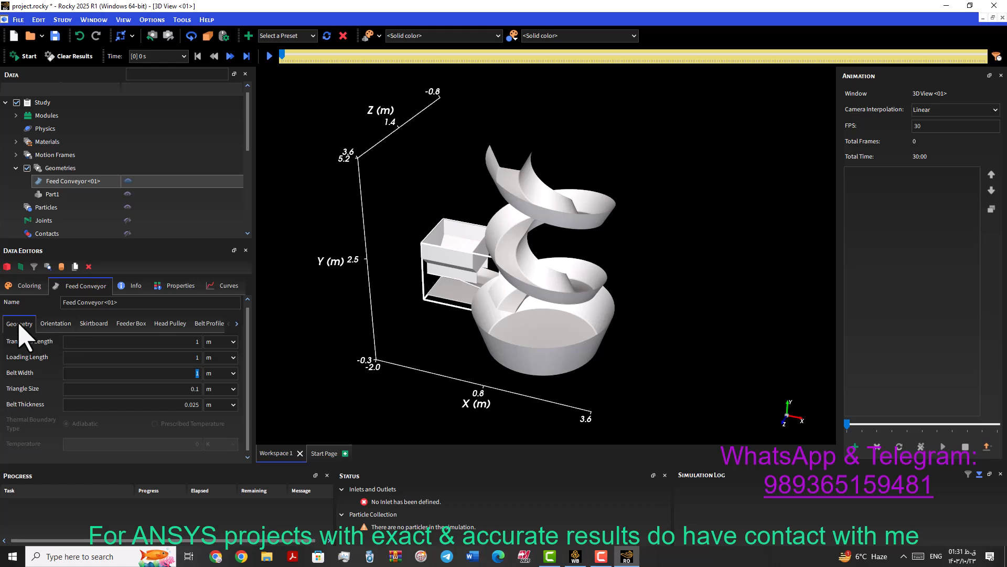
Step: Try a vertical offset of 5 m for the feed conveyor and check its height above the spiral chute
{"action": "left_click", "coordinate": [53, 324]}
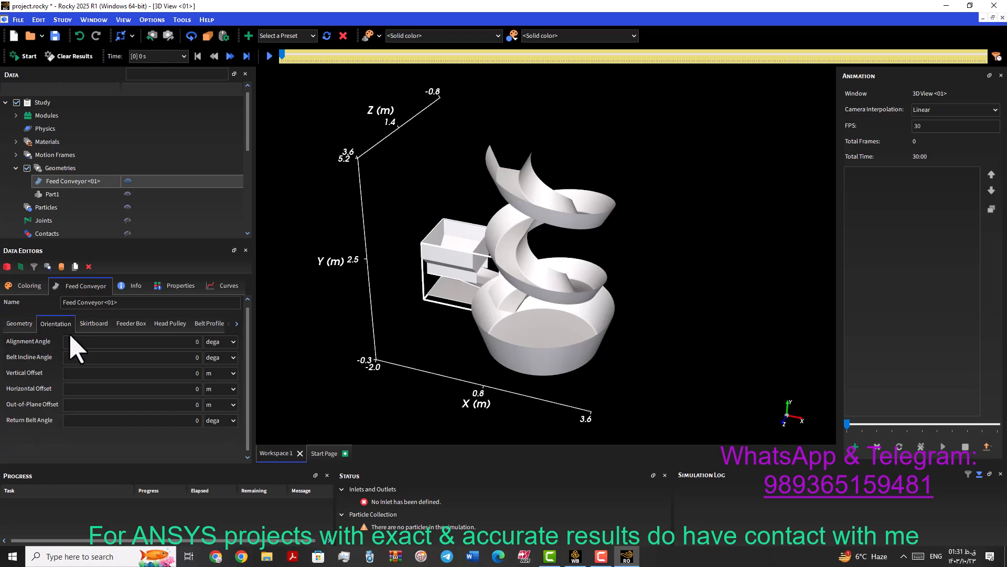
{"action": "left_click", "coordinate": [197, 374]}
{"action": "left_click", "coordinate": [190, 393]}
{"action": "left_click", "coordinate": [190, 405]}
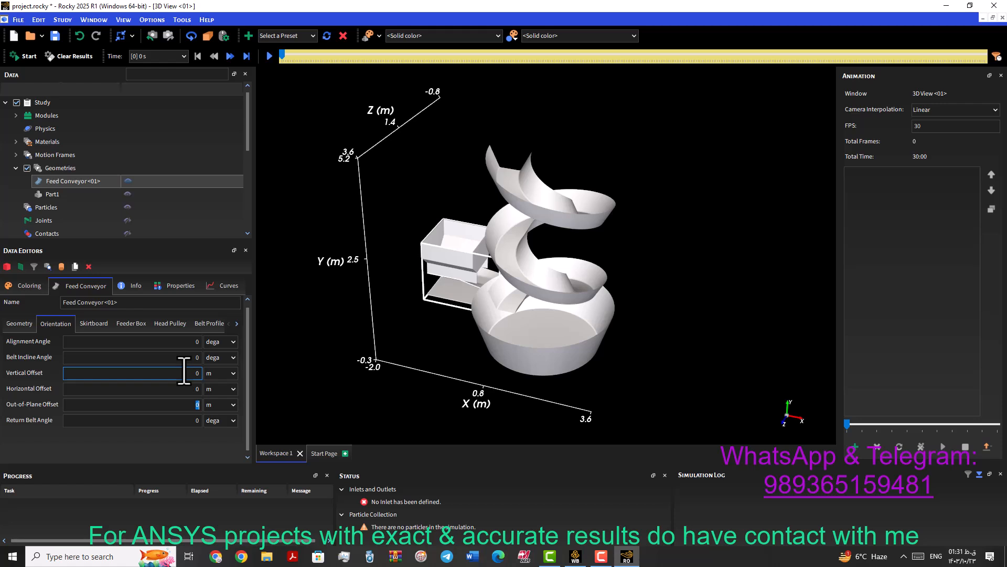
{"action": "left_click", "coordinate": [80, 371]}
{"action": "type", "text": "5"}
{"action": "key", "text": "Tab"}
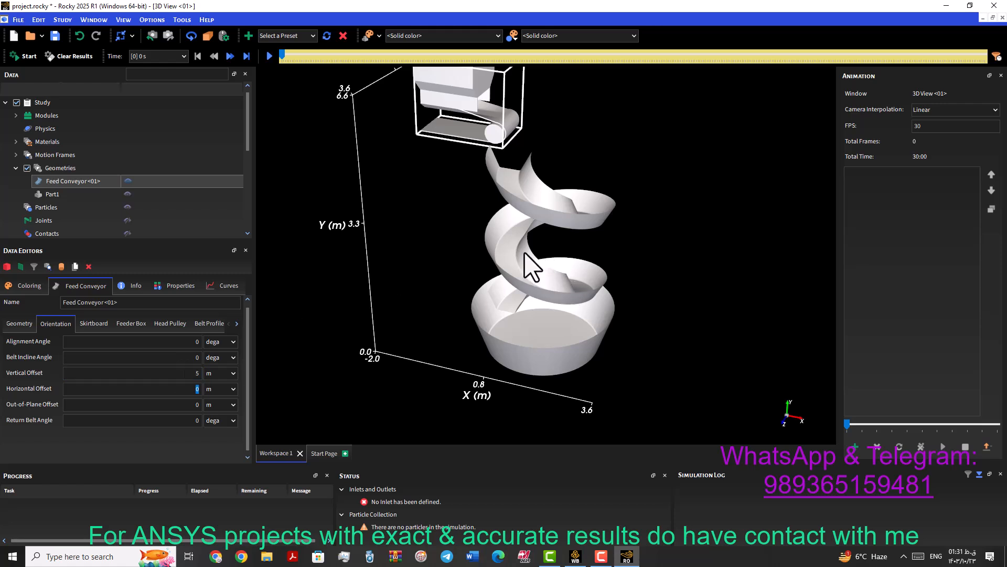
{"action": "scroll", "coordinate": [530, 252], "scroll_direction": "up", "scroll_amount": 2}
{"action": "scroll", "coordinate": [519, 149], "scroll_direction": "up", "scroll_amount": 2}
{"action": "scroll", "coordinate": [517, 150], "scroll_direction": "down", "scroll_amount": 2}
{"action": "left_click_drag", "start_coordinate": [504, 208], "coordinate": [507, 288]}
{"action": "mouse_move", "coordinate": [510, 250]}
{"action": "left_mouse_down"}
{"action": "mouse_move", "coordinate": [514, 265]}
{"action": "mouse_move", "coordinate": [524, 256]}
{"action": "mouse_move", "coordinate": [504, 258]}
{"action": "mouse_move", "coordinate": [510, 265]}
{"action": "mouse_move", "coordinate": [513, 255]}
{"action": "left_mouse_up"}
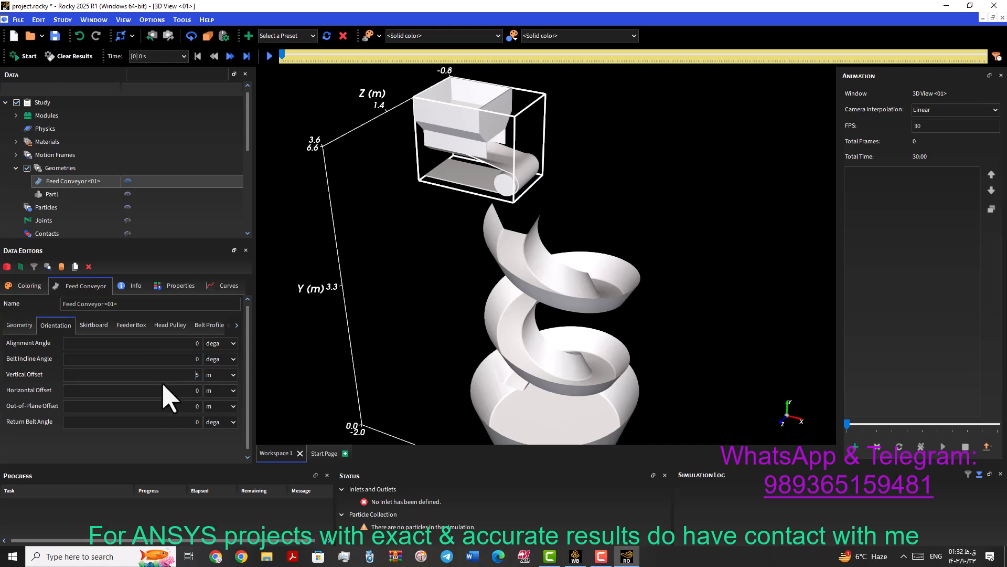
Step: Raise the feed conveyor by setting its vertical offset to 6 m
{"action": "left_click", "coordinate": [166, 422]}
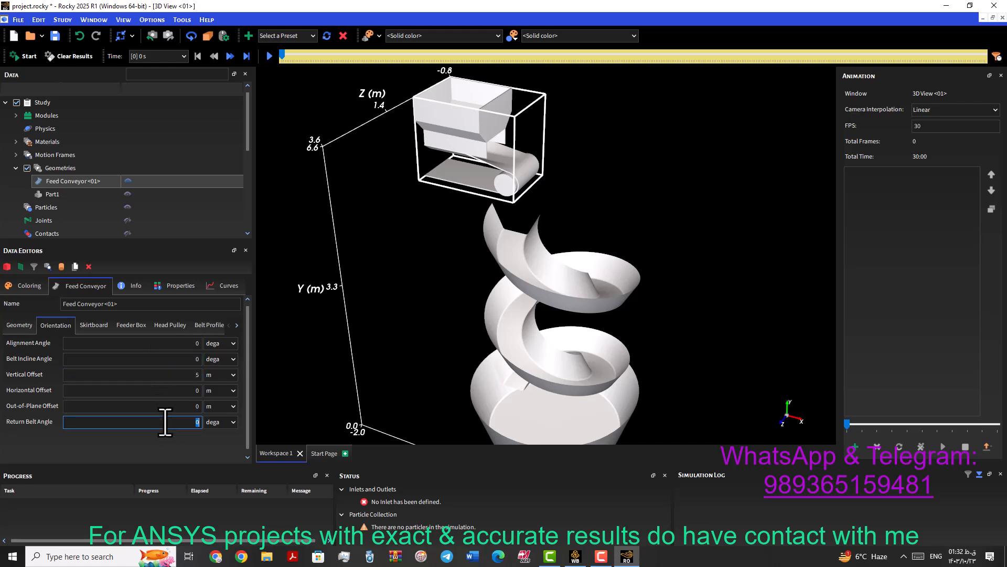
{"action": "type", "text": "6"}
{"action": "key", "text": "Tab"}
{"action": "type", "text": "5"}
{"action": "key", "text": "Return"}
{"action": "left_click_drag", "start_coordinate": [579, 244], "coordinate": [580, 207]}
{"action": "left_click", "coordinate": [189, 375]}
{"action": "type", "text": "6"}
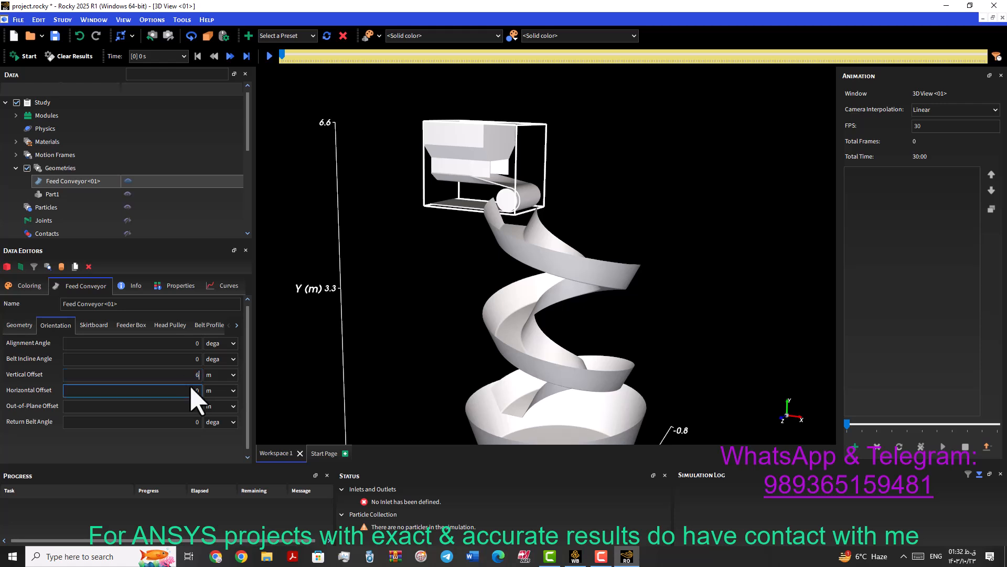
{"action": "key", "text": "Tab"}
{"action": "left_click_drag", "start_coordinate": [502, 286], "coordinate": [414, 317]}
Step: Try a horizontal offset of 1 m for the feed conveyor
{"action": "left_click", "coordinate": [179, 391]}
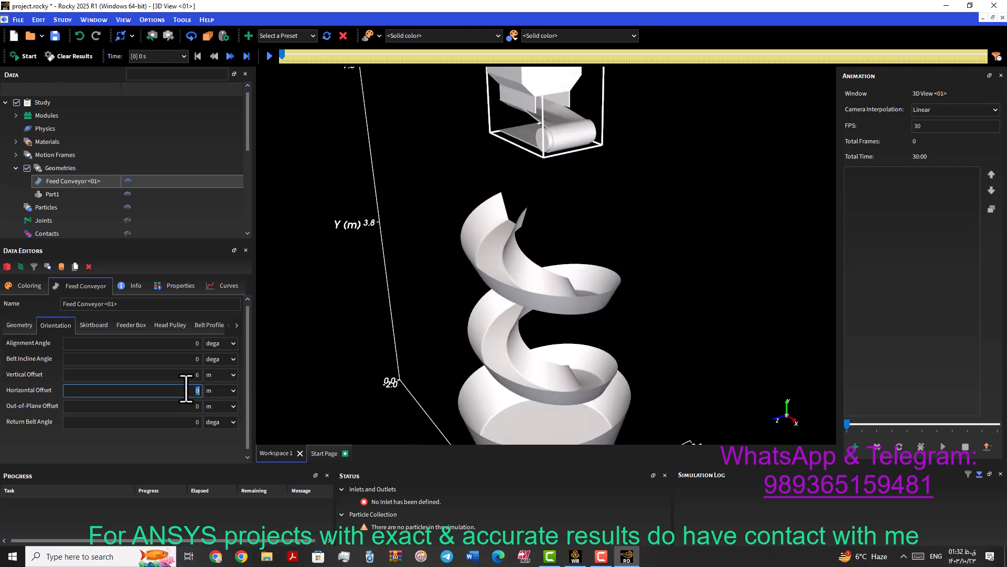
{"action": "type", "text": "1"}
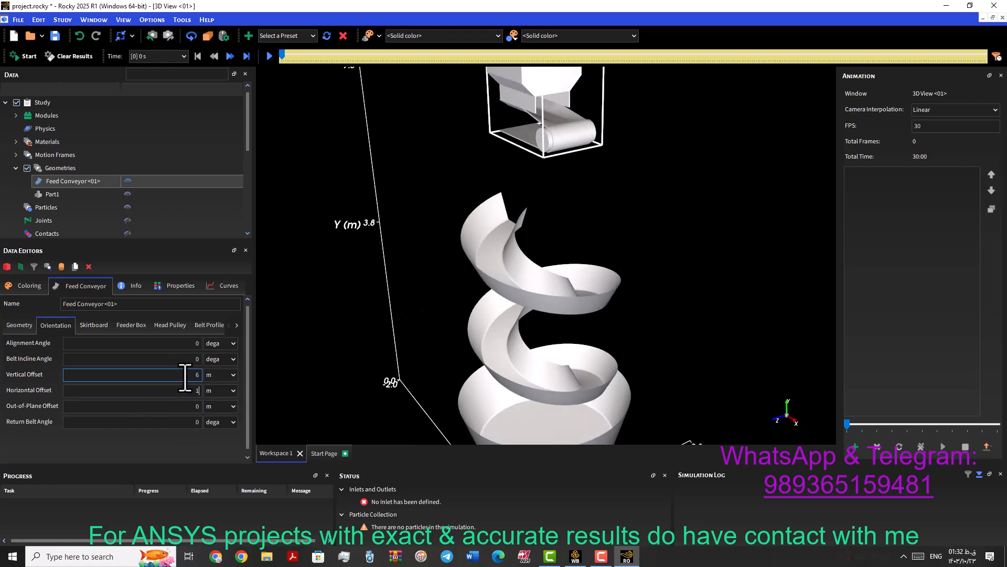
{"action": "key", "text": "Return"}
{"action": "left_click_drag", "start_coordinate": [517, 286], "coordinate": [594, 295]}
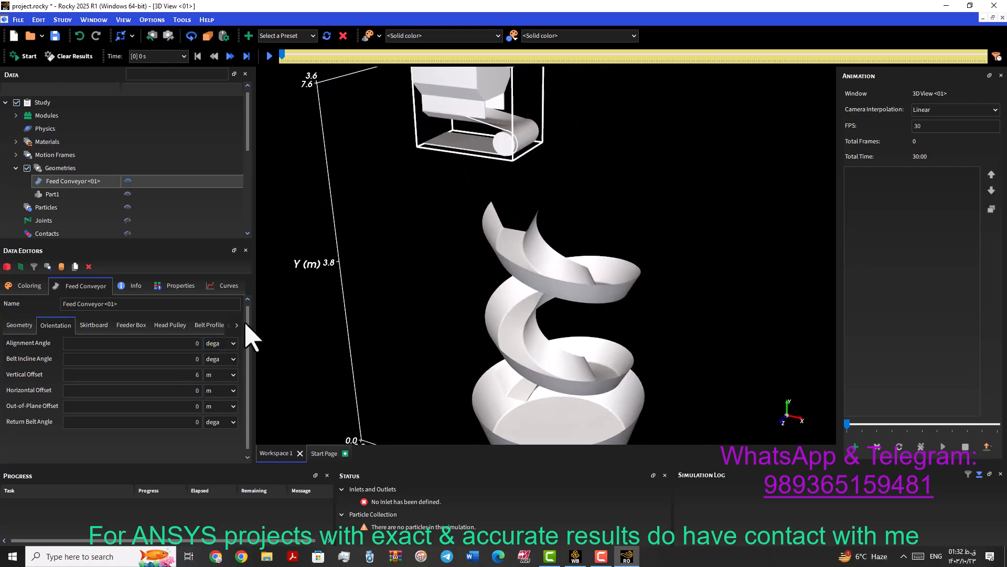
Step: Examine the conveyor's position above the chute and review its angle and offset settings
{"action": "left_click", "coordinate": [175, 359]}
{"action": "left_click", "coordinate": [179, 359]}
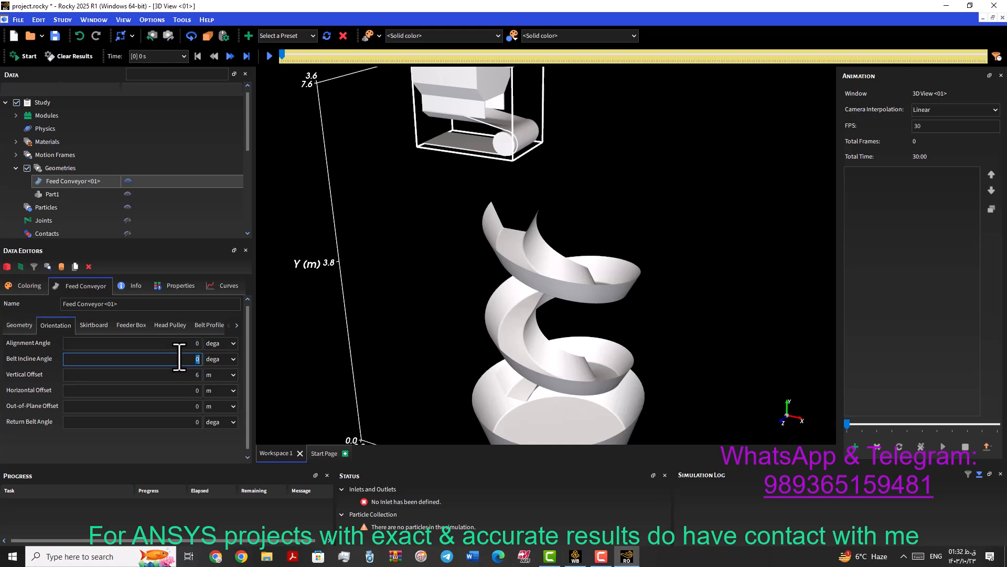
{"action": "left_click", "coordinate": [173, 374]}
{"action": "left_click_drag", "start_coordinate": [523, 155], "coordinate": [551, 138]}
{"action": "scroll", "coordinate": [496, 129], "scroll_direction": "down", "scroll_amount": 3}
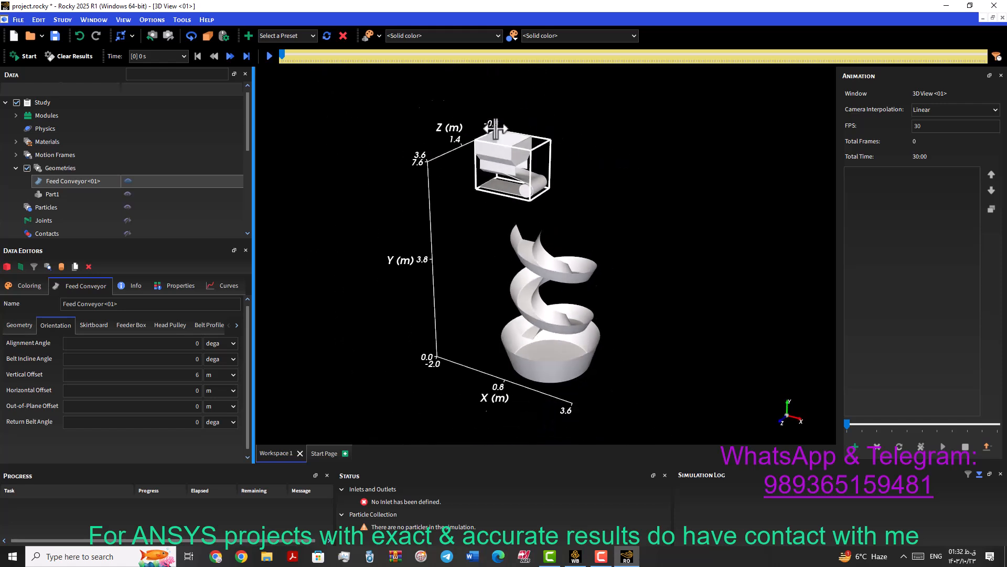
{"action": "scroll", "coordinate": [496, 129], "scroll_direction": "up", "scroll_amount": 2}
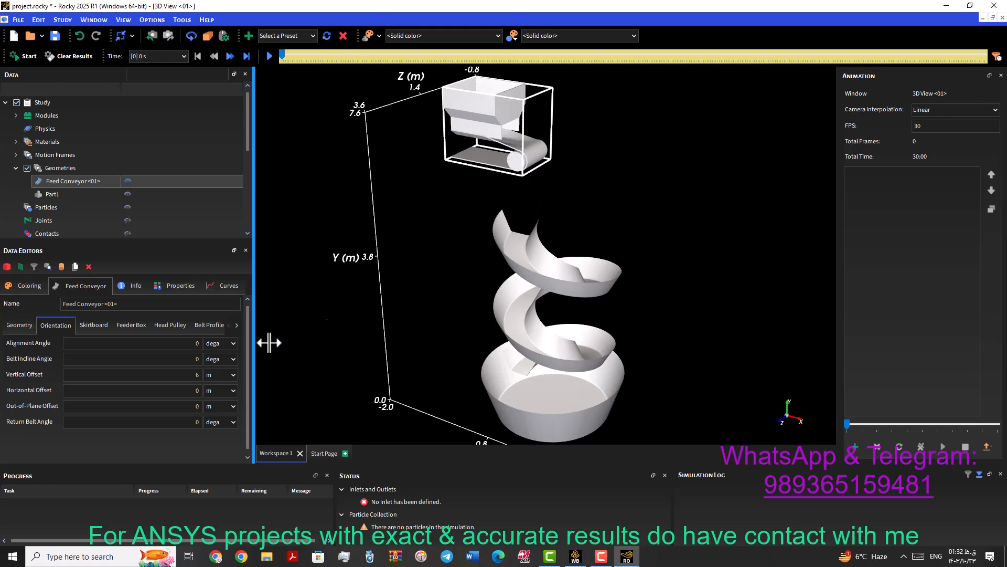
{"action": "left_click", "coordinate": [178, 361]}
{"action": "left_click", "coordinate": [177, 344]}
{"action": "left_click", "coordinate": [179, 362]}
{"action": "left_click", "coordinate": [179, 374]}
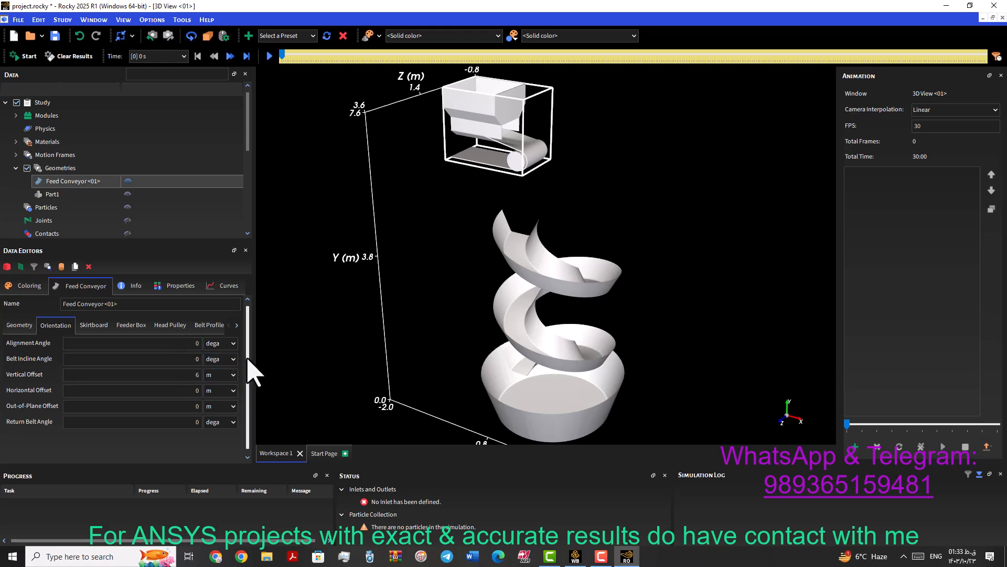
Step: Set the feed conveyor's horizontal offset to 2 m and check its alignment over the chute
{"action": "left_click", "coordinate": [173, 388]}
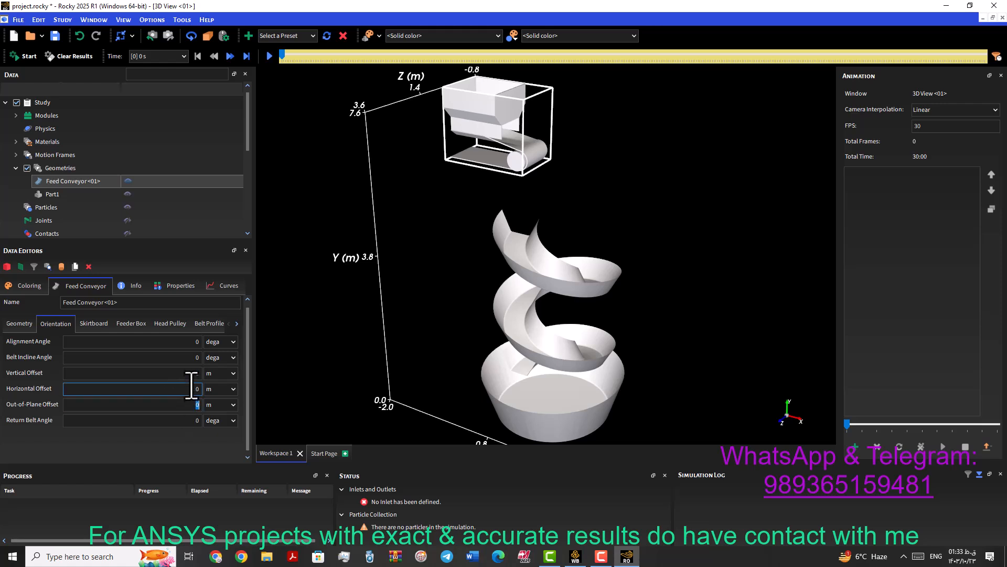
{"action": "left_click", "coordinate": [190, 392]}
{"action": "type", "text": "1"}
{"action": "left_click", "coordinate": [191, 407]}
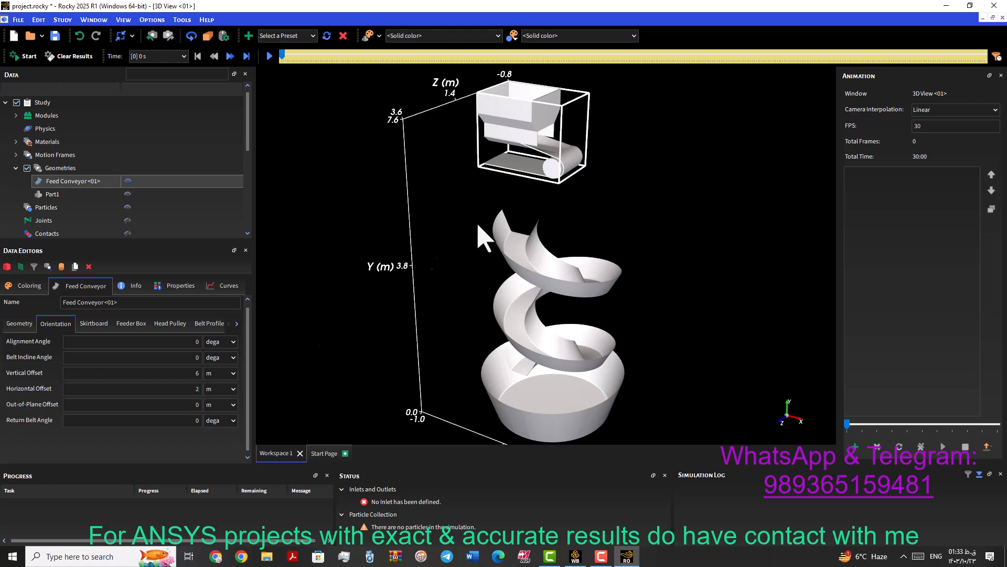
{"action": "scroll", "coordinate": [604, 233], "scroll_direction": "down", "scroll_amount": 3}
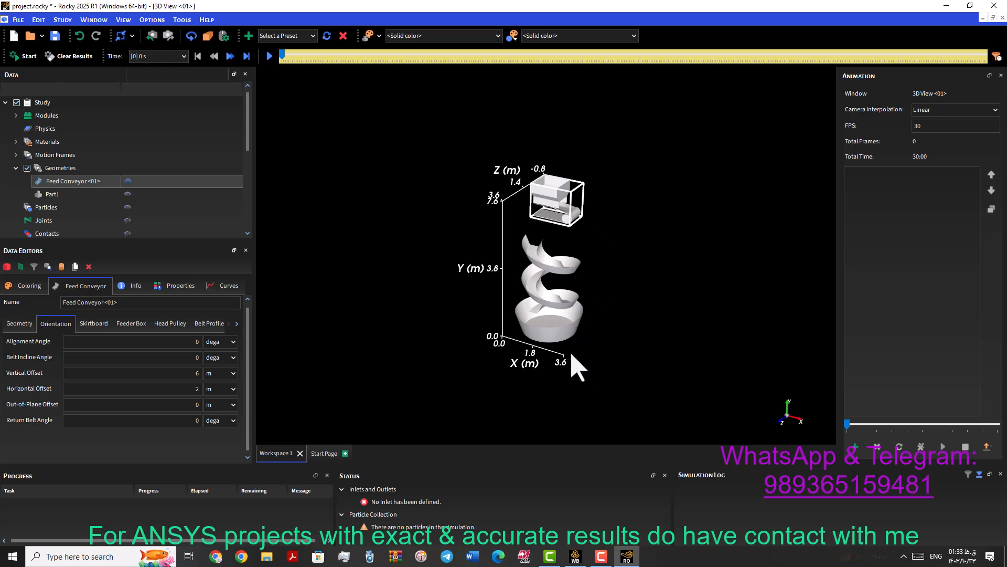
{"action": "scroll", "coordinate": [554, 194], "scroll_direction": "up", "scroll_amount": 3}
{"action": "left_click_drag", "start_coordinate": [559, 215], "coordinate": [570, 189]}
{"action": "scroll", "coordinate": [570, 192], "scroll_direction": "down", "scroll_amount": 2}
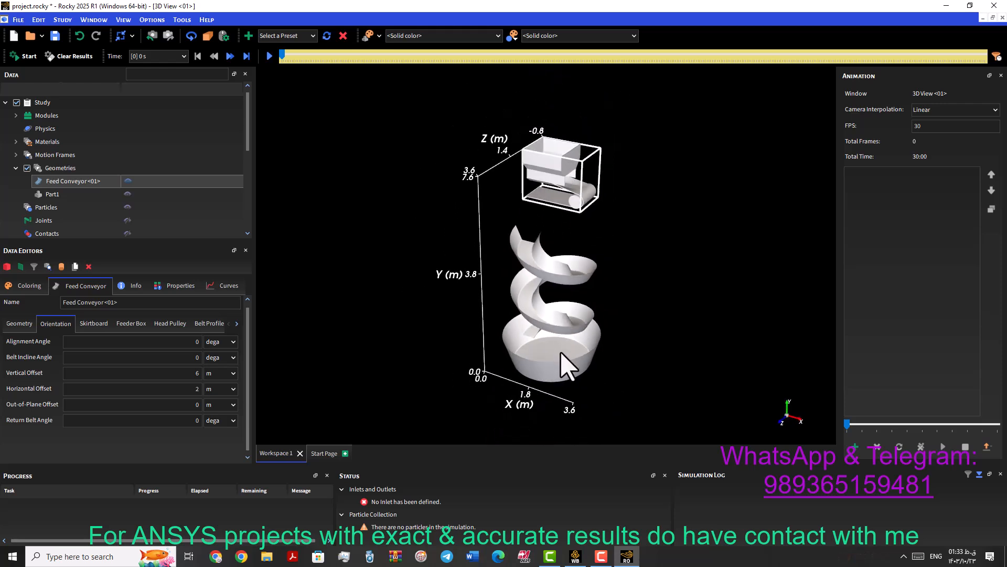
Step: Try a belt incline angle of 1 degree on the conveyor and reset it to 0
{"action": "left_click", "coordinate": [184, 407]}
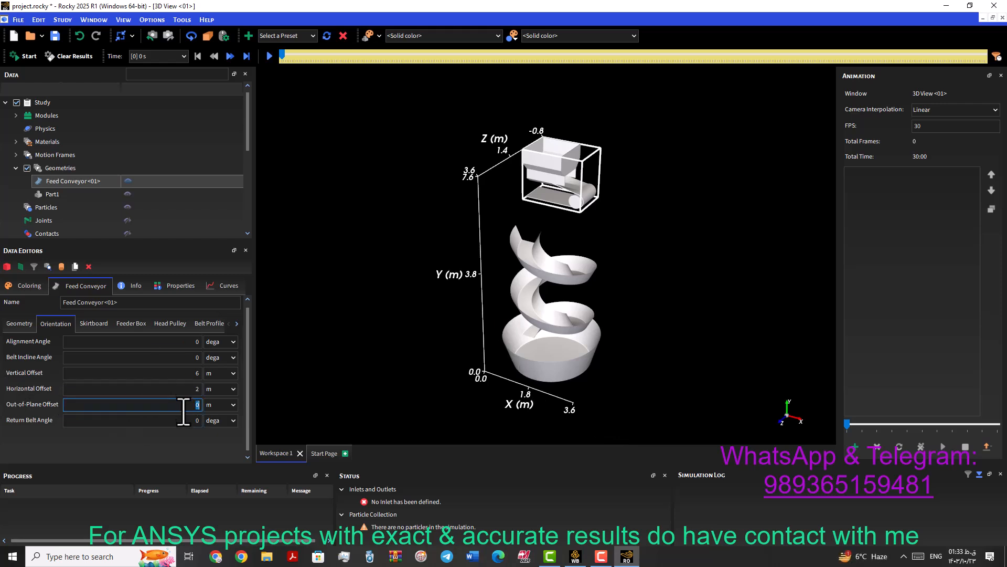
{"action": "left_click", "coordinate": [194, 357]}
{"action": "type", "text": "1"}
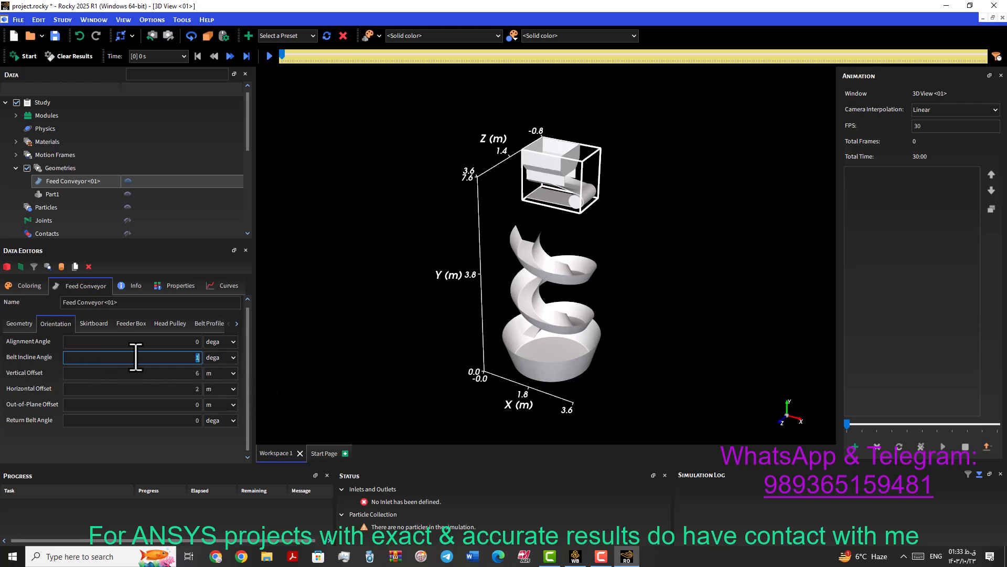
{"action": "type", "text": "0"}
{"action": "key", "text": "Tab"}
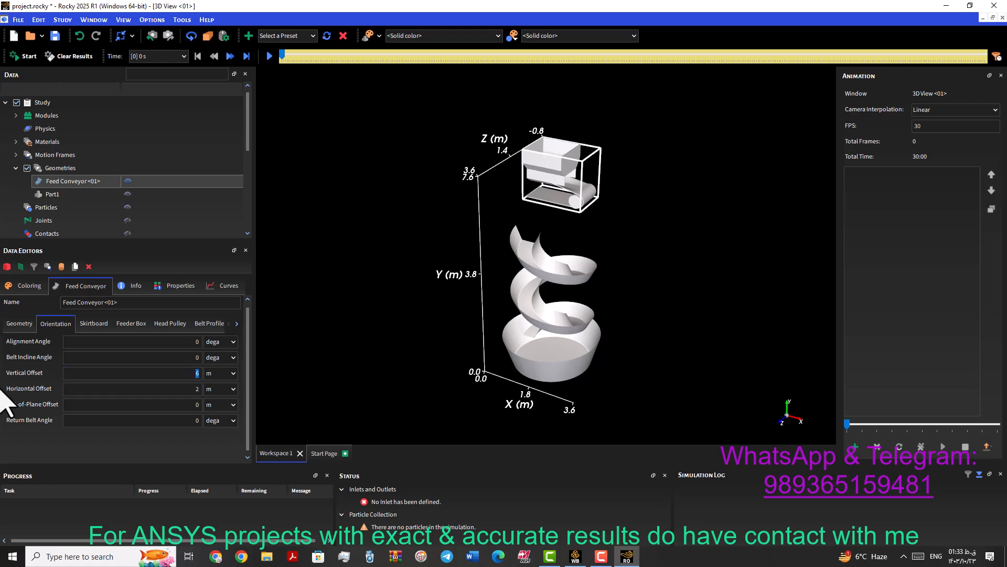
{"action": "key", "text": "Tab"}
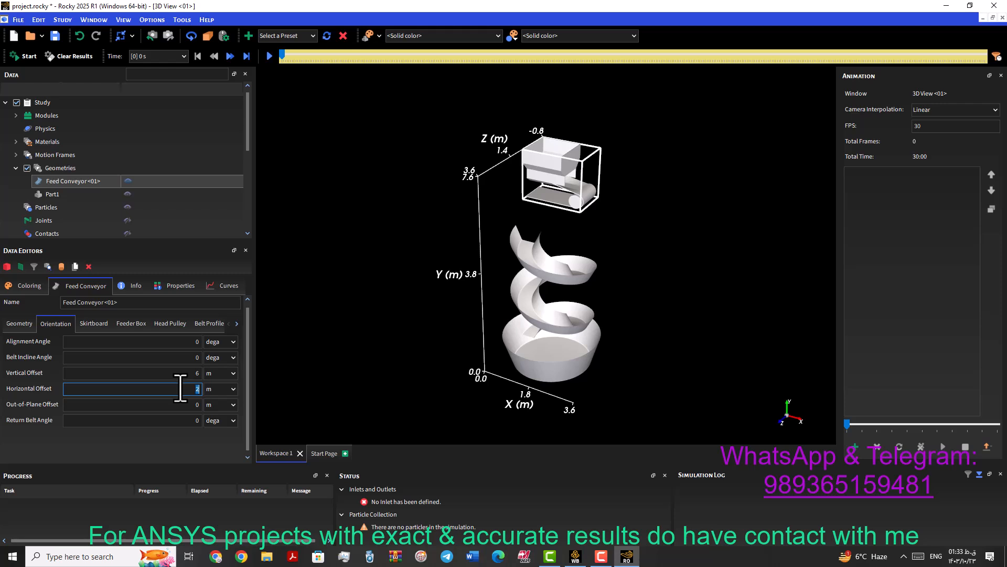
Step: Try an alignment angle of 45 degrees on the conveyor and reset it to 0
{"action": "left_click", "coordinate": [191, 405]}
{"action": "key", "text": "Tab"}
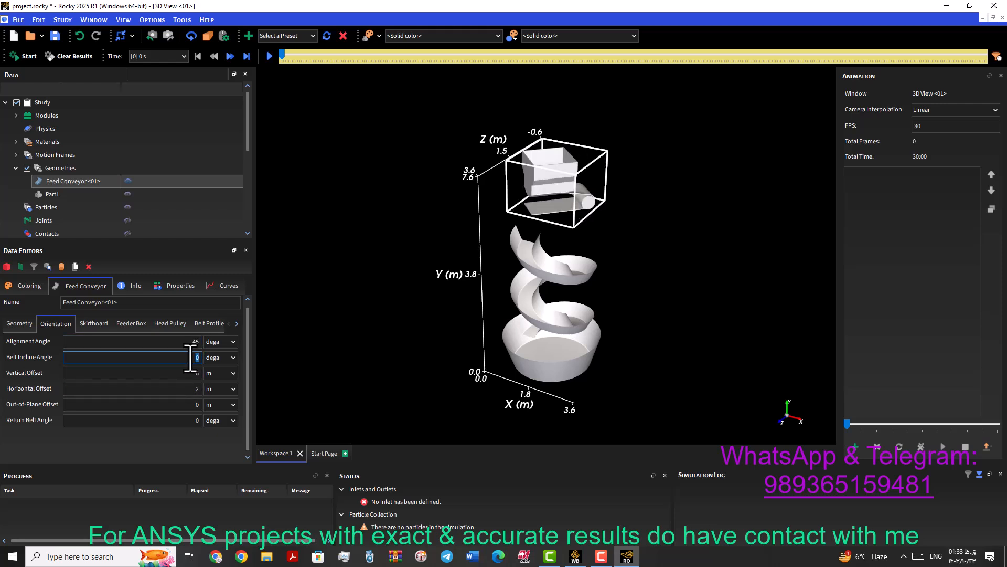
{"action": "type", "text": "0"}
{"action": "key", "text": "Tab"}
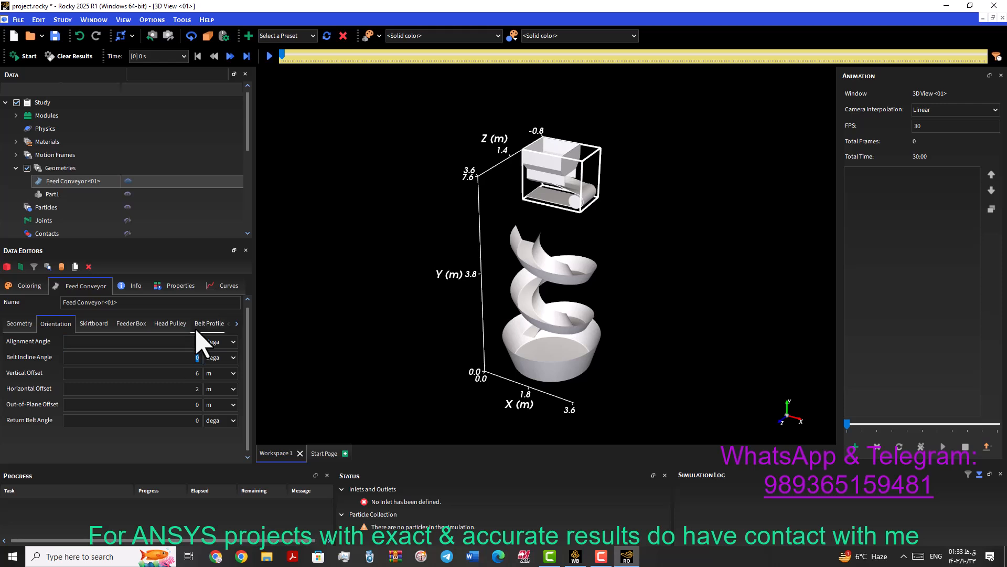
Step: Rotate the feed conveyor by trying an alignment angle of 90 degrees and settling on -90 degrees
{"action": "left_click", "coordinate": [196, 341]}
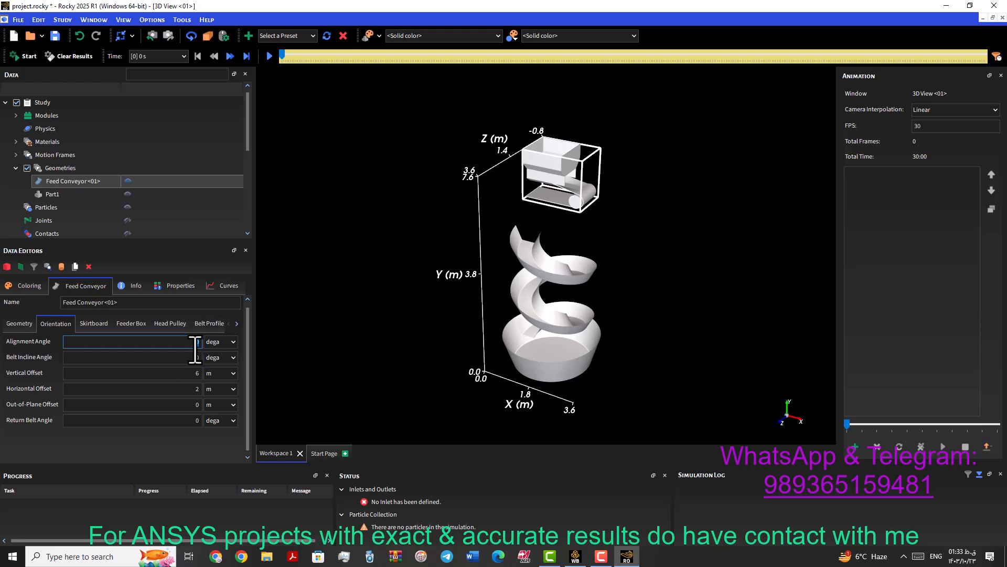
{"action": "type", "text": "90"}
{"action": "key", "text": "Return"}
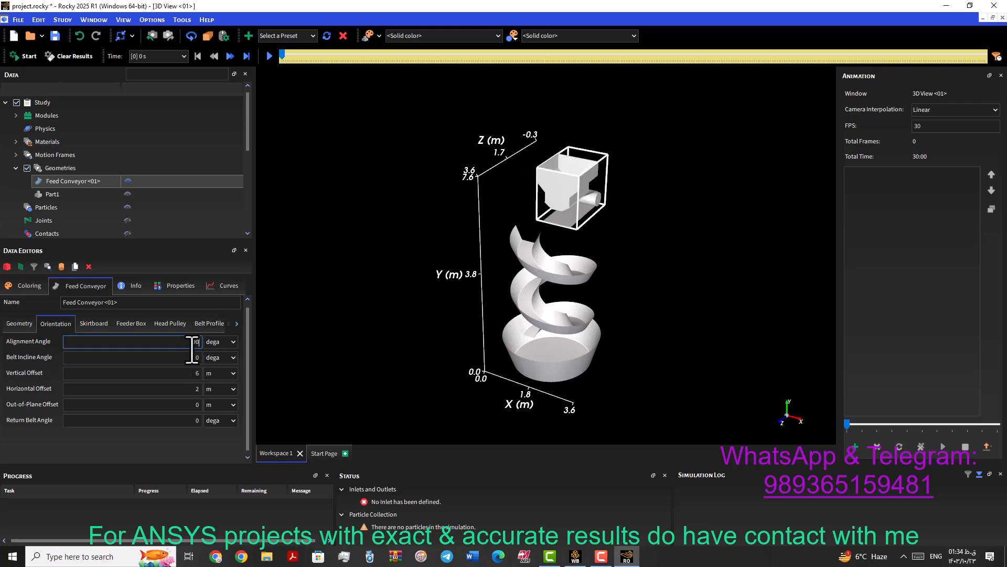
{"action": "left_click", "coordinate": [360, 308]}
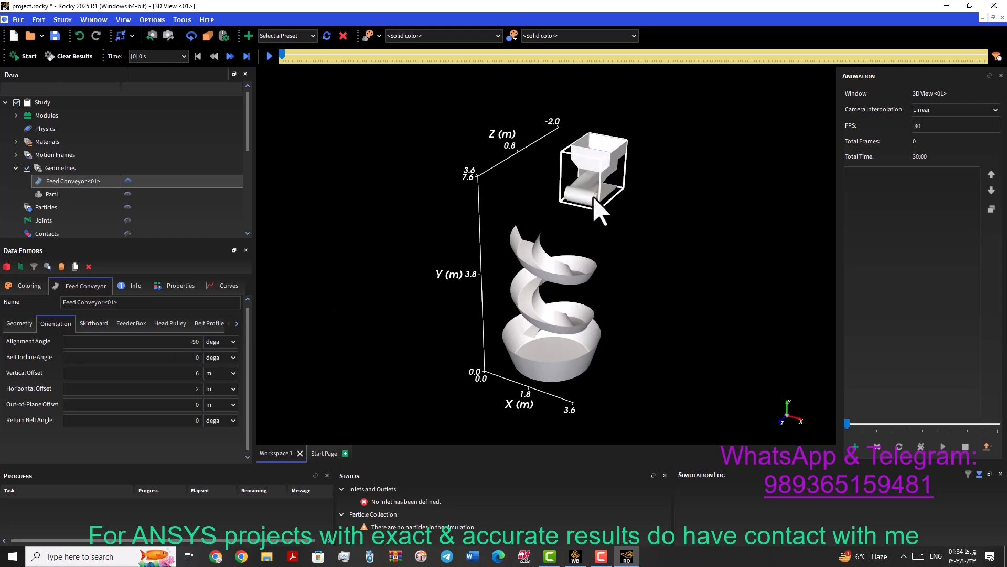
{"action": "scroll", "coordinate": [601, 212], "scroll_direction": "up", "scroll_amount": 5}
{"action": "left_click_drag", "start_coordinate": [521, 207], "coordinate": [499, 240]}
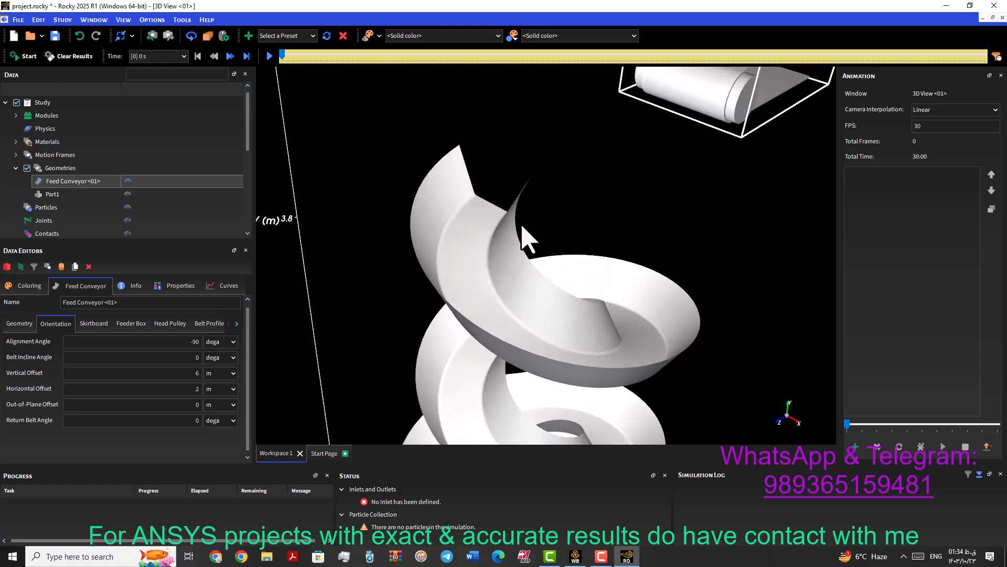
{"action": "scroll", "coordinate": [525, 231], "scroll_direction": "down", "scroll_amount": 3}
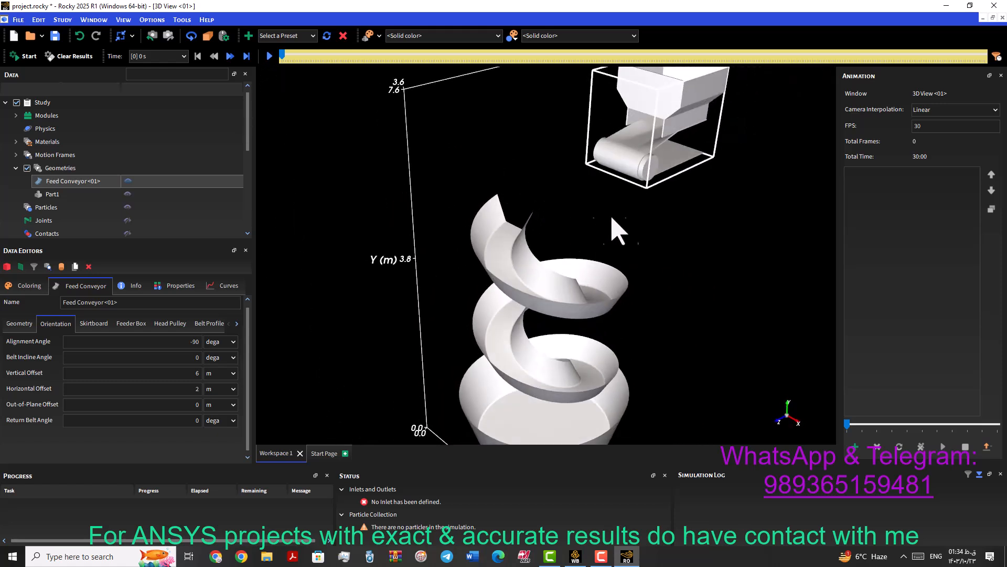
{"action": "left_click", "coordinate": [142, 363]}
{"action": "left_click", "coordinate": [162, 377]}
{"action": "left_click", "coordinate": [185, 359]}
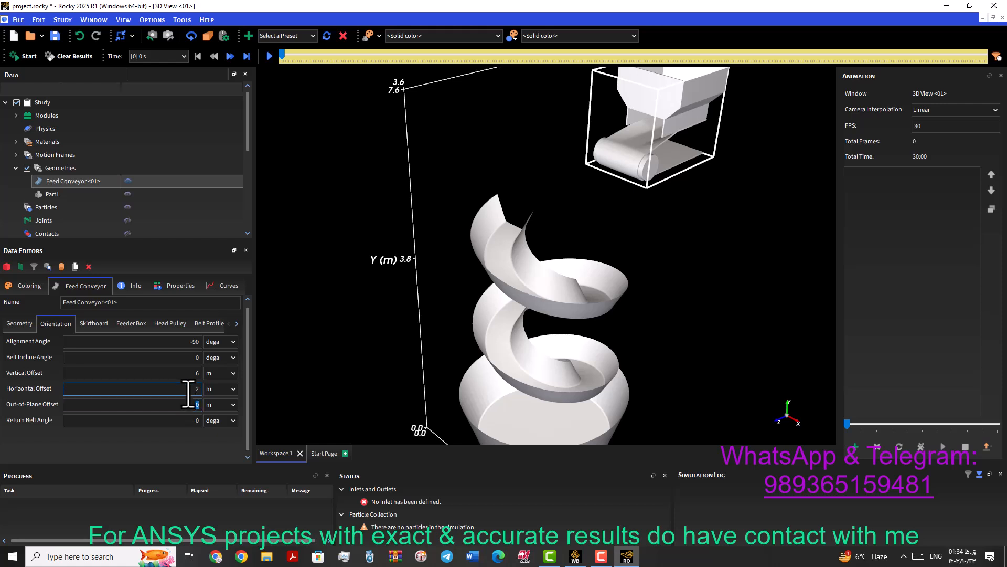
{"action": "left_click", "coordinate": [189, 373]}
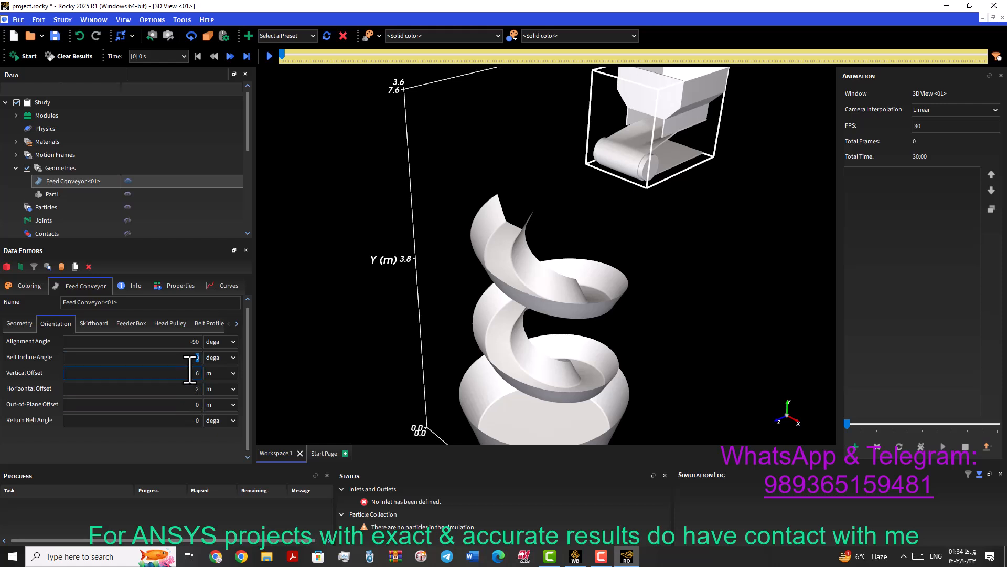
{"action": "left_click", "coordinate": [184, 403]}
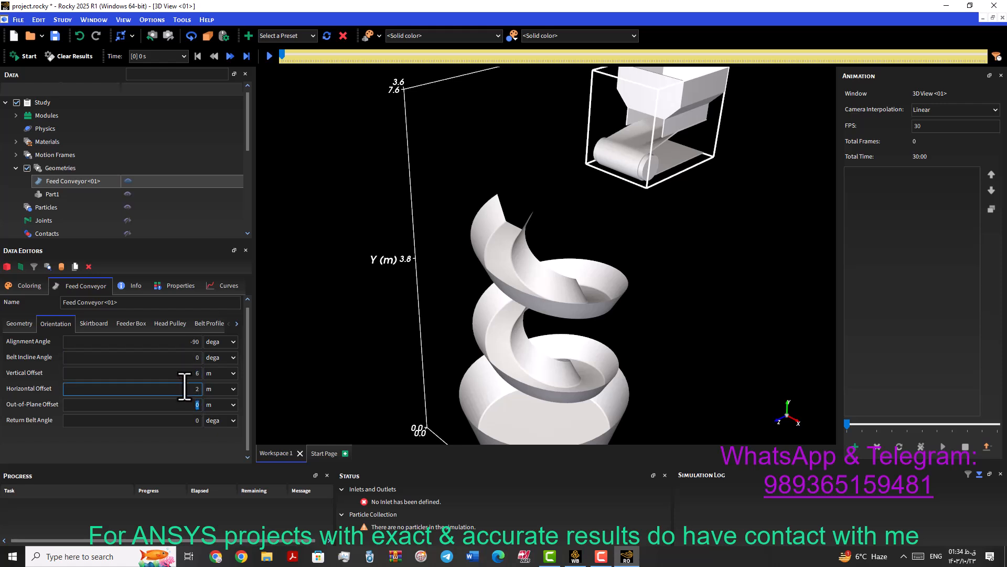
{"action": "left_click", "coordinate": [123, 389]}
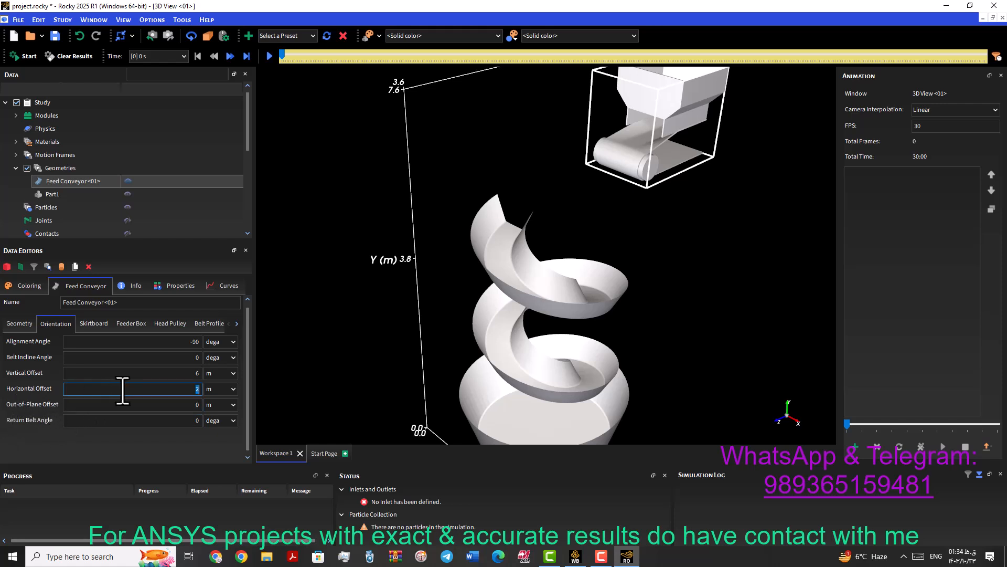
{"action": "left_click", "coordinate": [182, 416]}
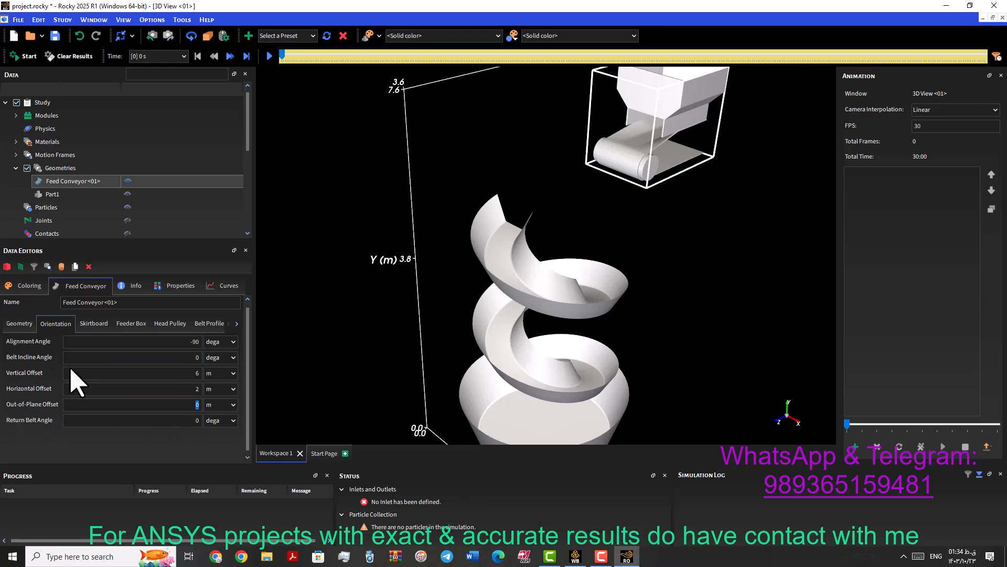
{"action": "left_click", "coordinate": [126, 375]}
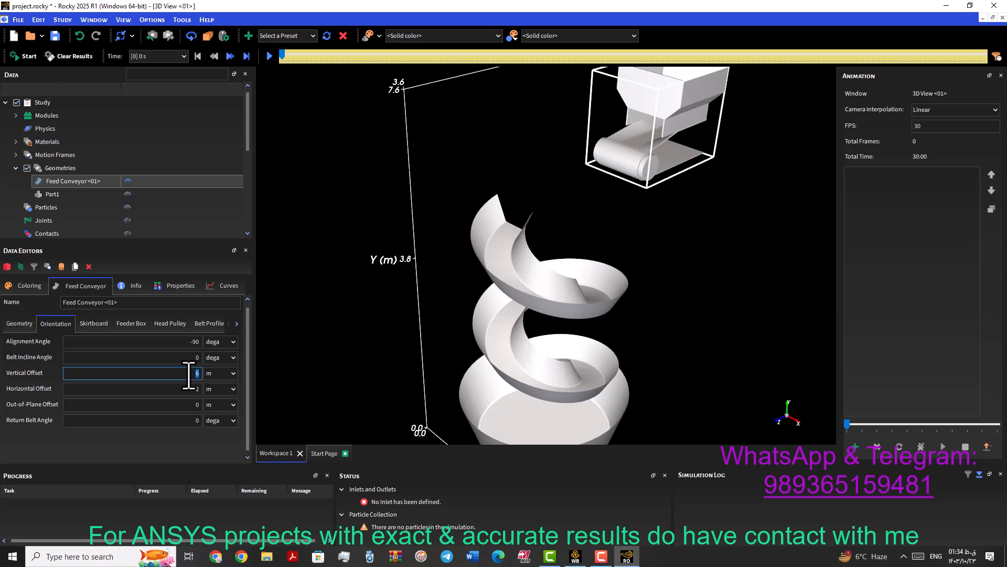
{"action": "left_click", "coordinate": [191, 394]}
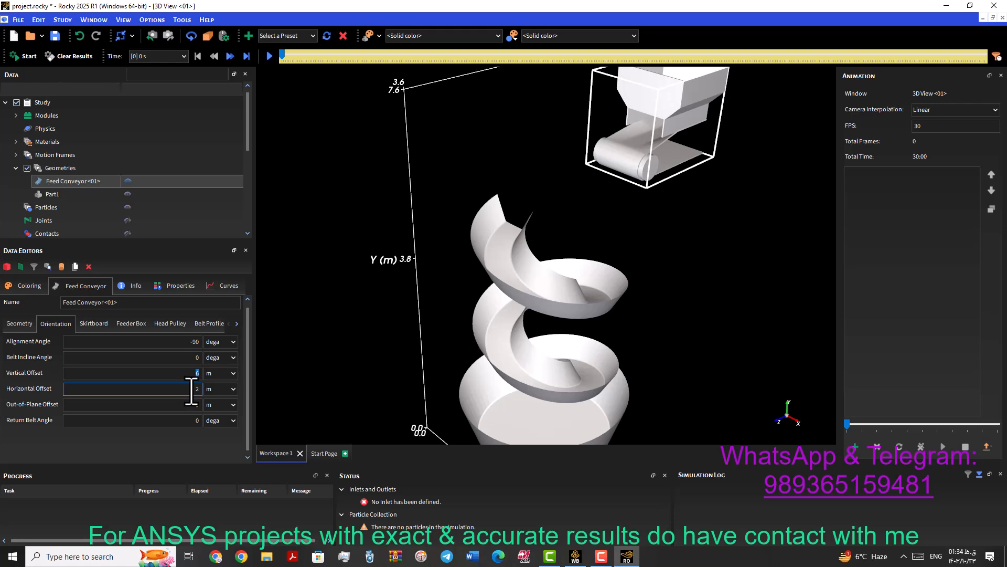
Step: Set the feed conveyor's out-of-plane offset to 2 m and check its position above the spiral chute
{"action": "key", "text": "Return"}
{"action": "left_click", "coordinate": [187, 404]}
{"action": "double_click", "coordinate": [187, 405]}
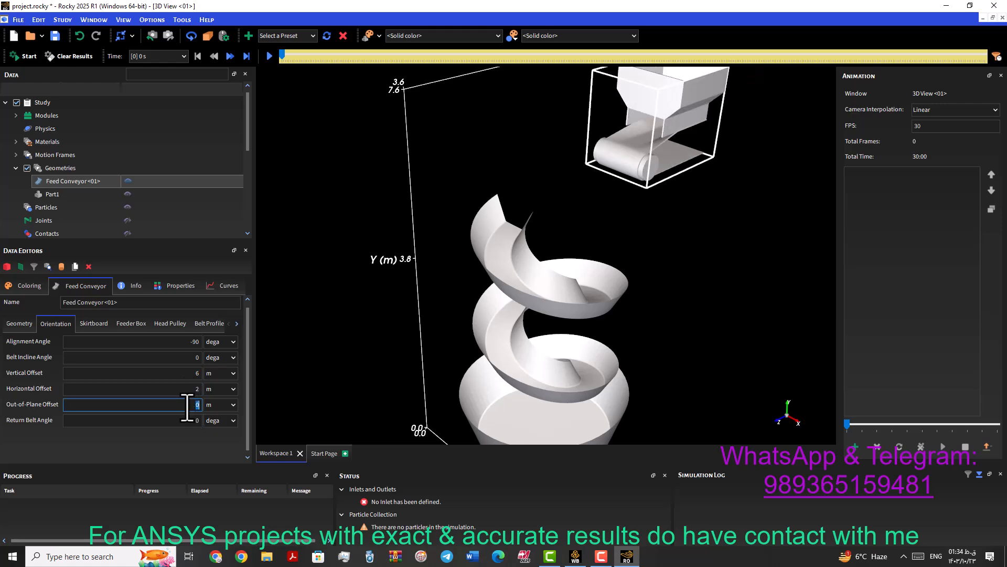
{"action": "key", "text": "Return"}
{"action": "type", "text": "2"}
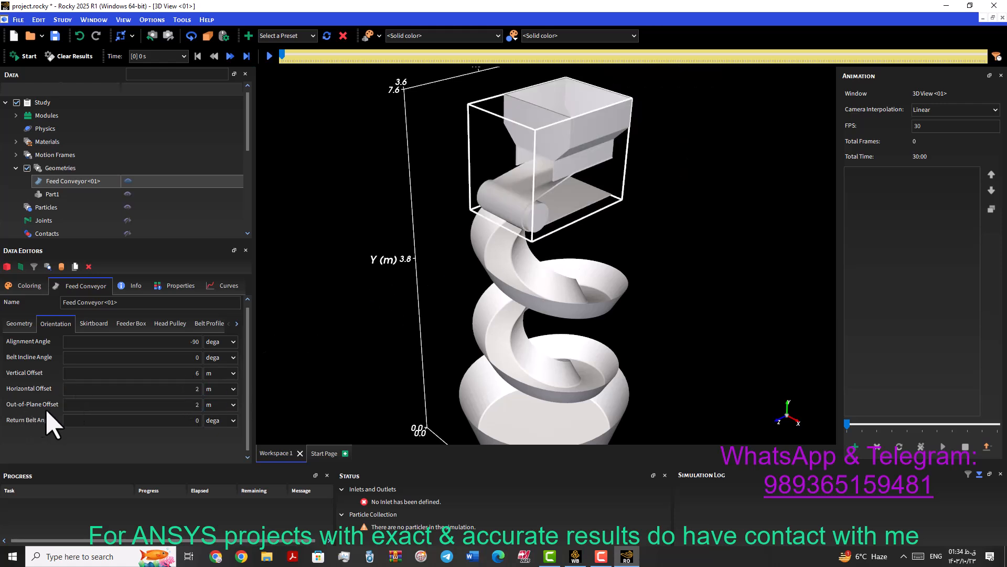
{"action": "scroll", "coordinate": [363, 357], "scroll_direction": "down", "scroll_amount": 1}
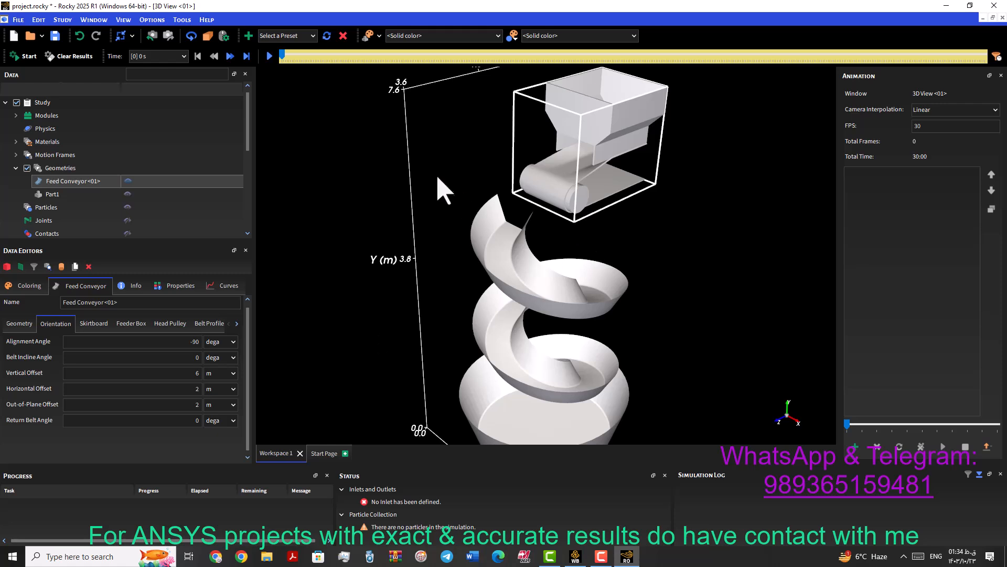
{"action": "scroll", "coordinate": [485, 210], "scroll_direction": "down", "scroll_amount": 3}
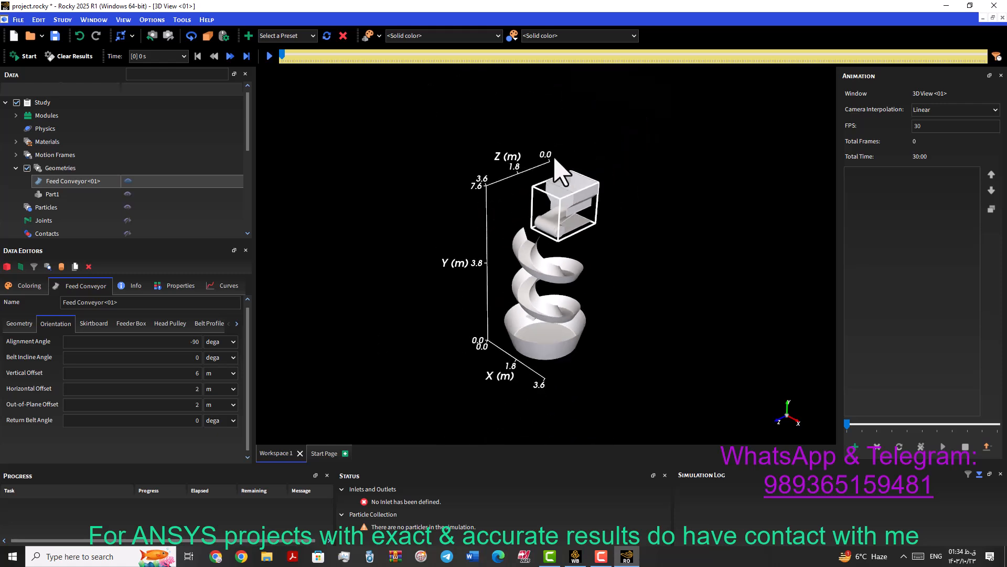
{"action": "scroll", "coordinate": [556, 195], "scroll_direction": "up", "scroll_amount": 4}
{"action": "scroll", "coordinate": [555, 193], "scroll_direction": "up", "scroll_amount": 2}
{"action": "left_click_drag", "start_coordinate": [562, 214], "coordinate": [675, 176]}
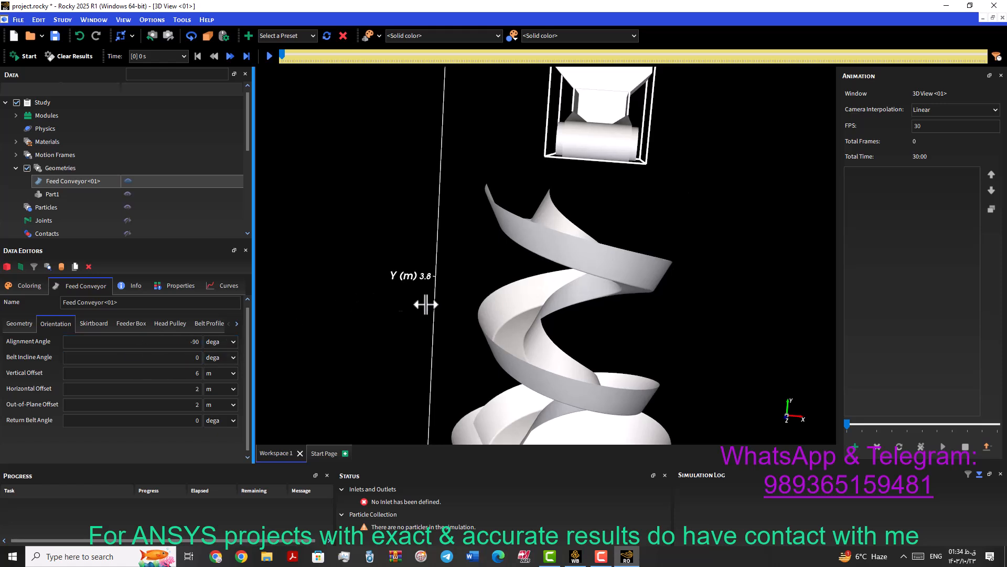
Step: Shift the feed conveyor by trying a horizontal offset of 1.5 m and settling on 1 m, checking its position over the chute inlet
{"action": "left_click", "coordinate": [96, 345]}
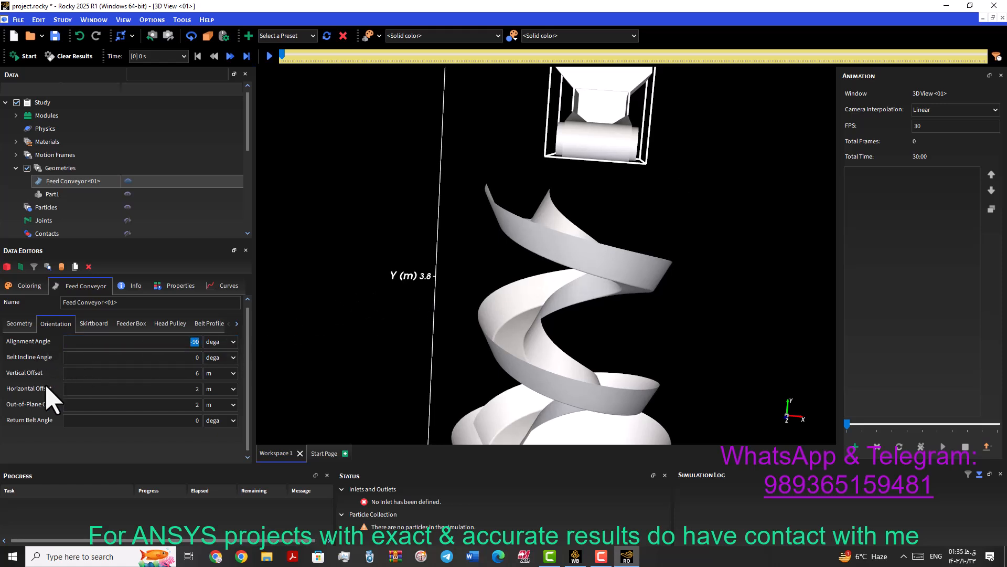
{"action": "left_click", "coordinate": [74, 388]}
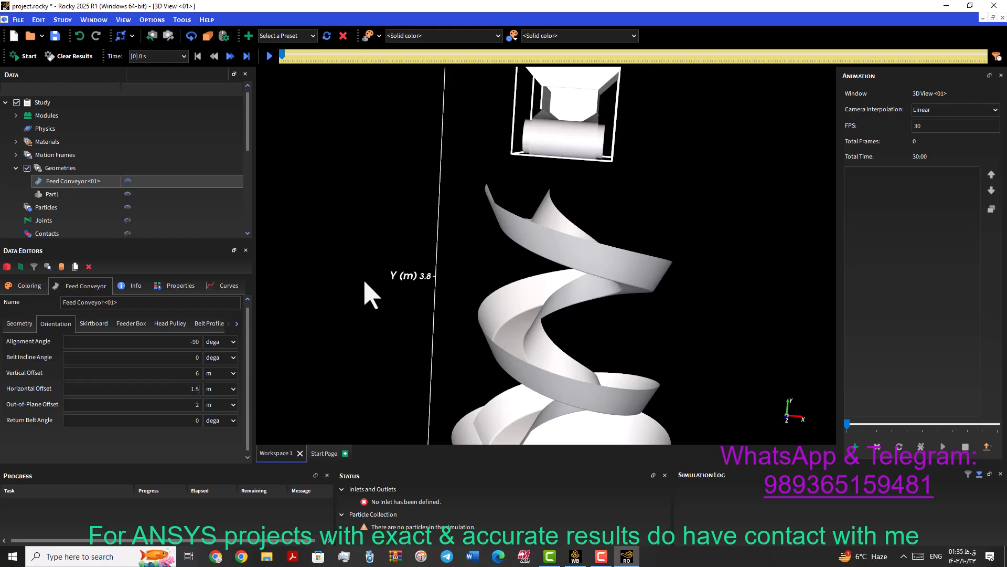
{"action": "left_click", "coordinate": [191, 389]}
{"action": "type", "text": "1"}
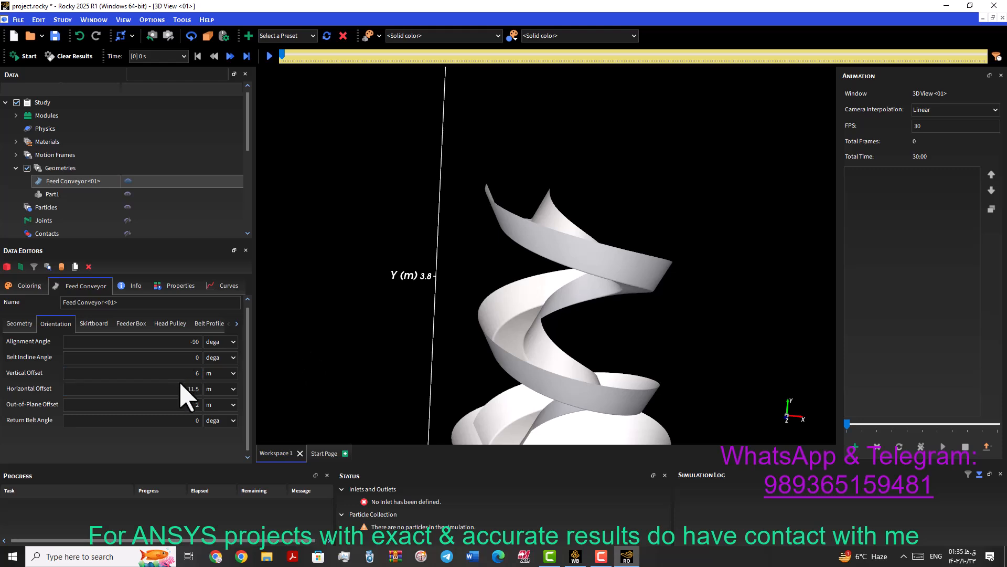
{"action": "left_click_drag", "start_coordinate": [183, 392], "coordinate": [220, 391]}
{"action": "type", "text": "1"}
{"action": "left_click_drag", "start_coordinate": [484, 244], "coordinate": [466, 196]}
{"action": "scroll", "coordinate": [536, 139], "scroll_direction": "up", "scroll_amount": 3}
{"action": "scroll", "coordinate": [512, 142], "scroll_direction": "down", "scroll_amount": 2}
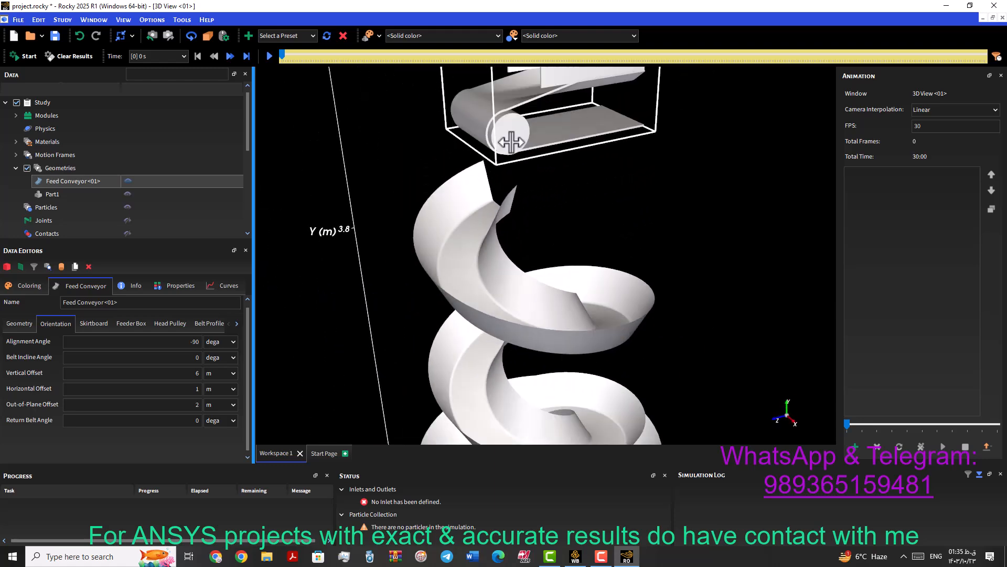
{"action": "middle_click_drag", "start_coordinate": [512, 142], "coordinate": [509, 207]}
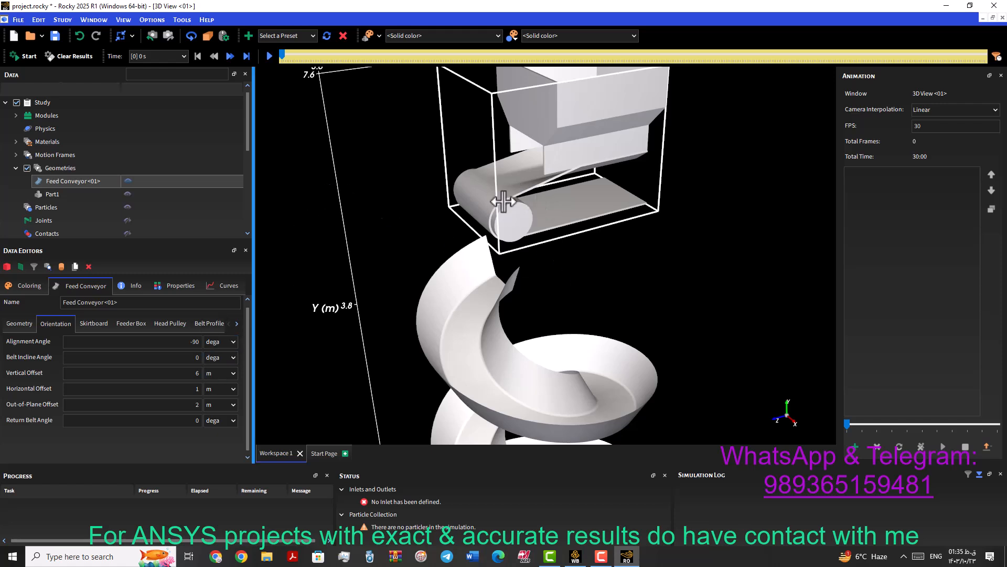
Step: Review the feed conveyor's skirtboard, feeder box, head pulley and belt profile settings
{"action": "left_click", "coordinate": [62, 181]}
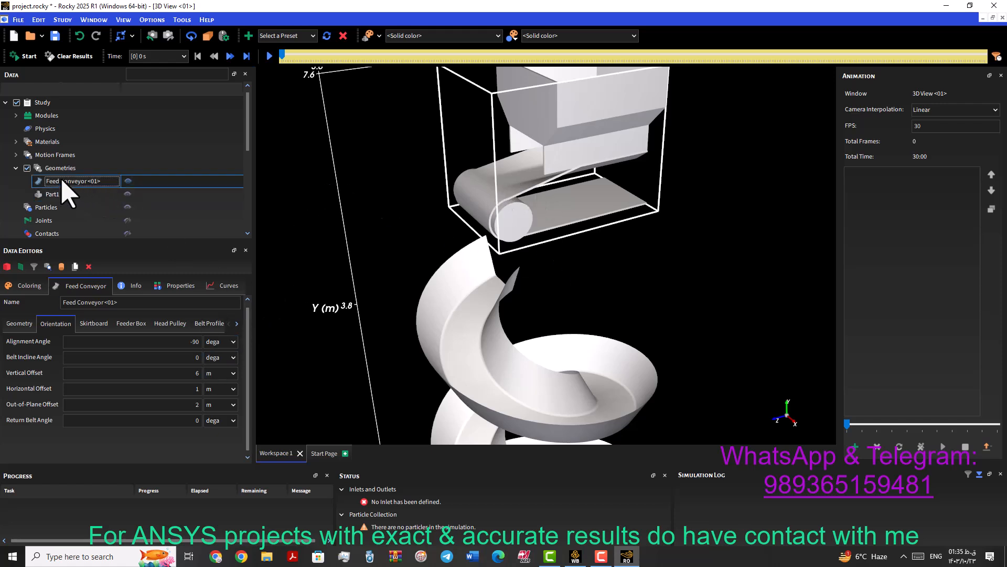
{"action": "left_click", "coordinate": [93, 324]}
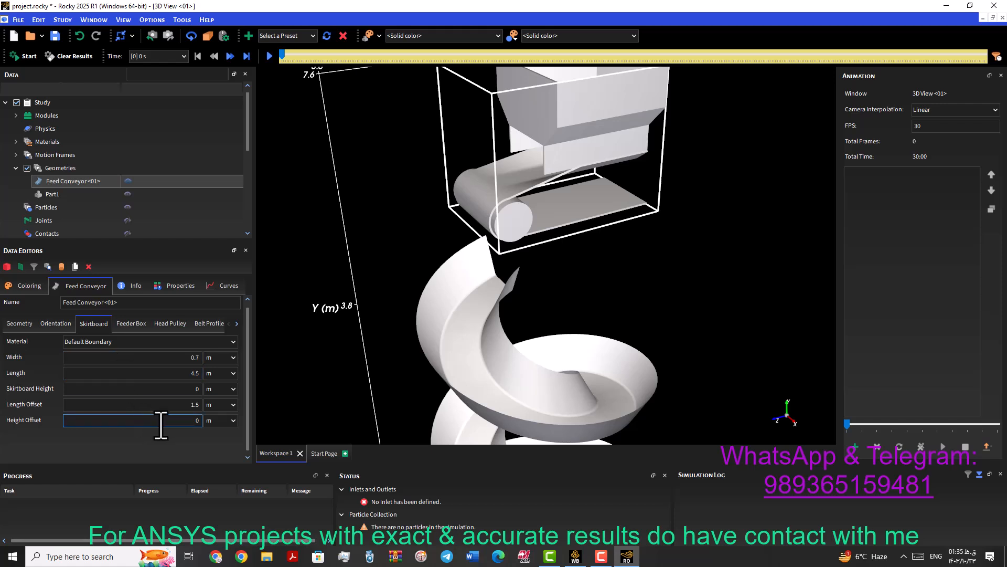
{"action": "left_click", "coordinate": [131, 324]}
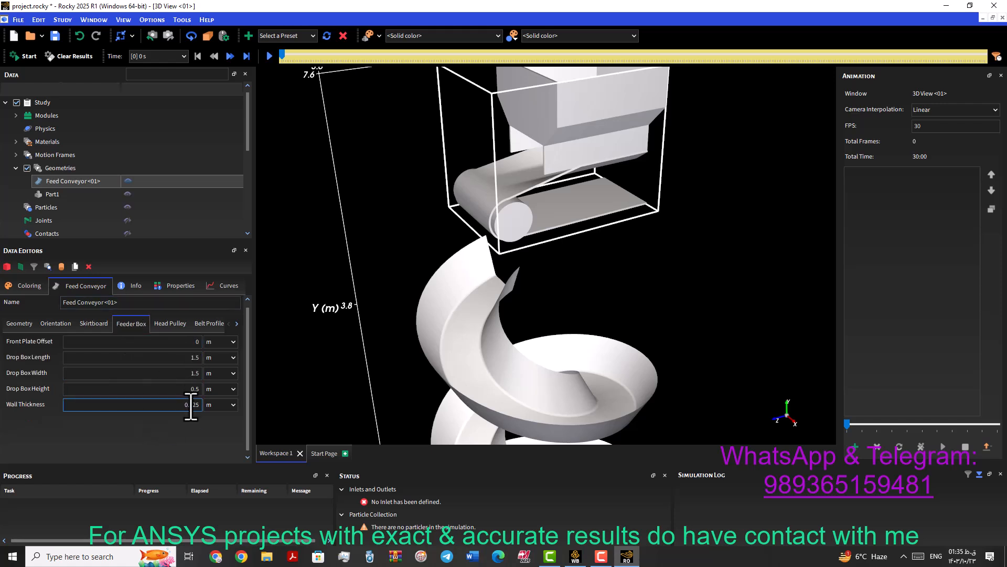
{"action": "left_click", "coordinate": [174, 324]}
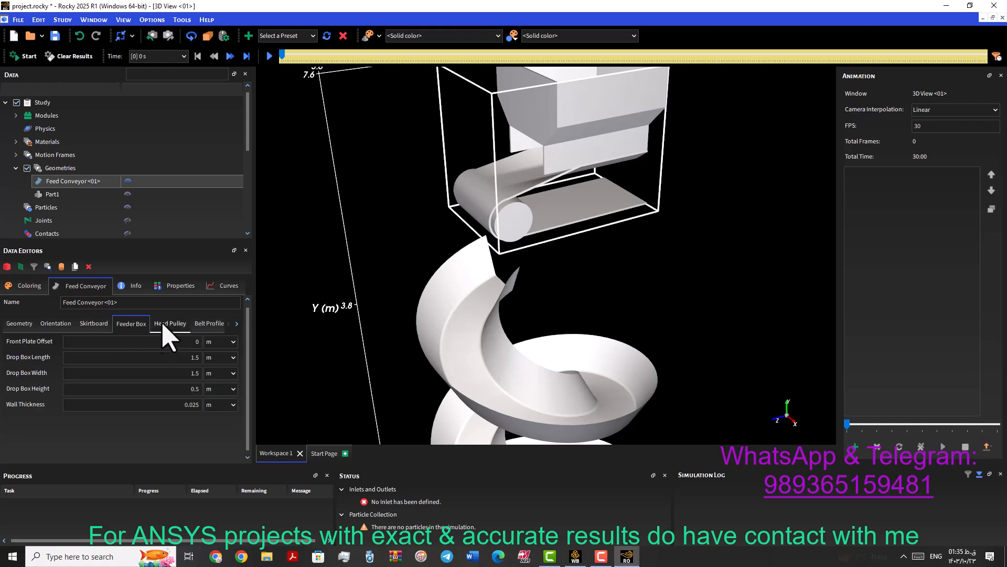
{"action": "left_click", "coordinate": [131, 323]}
{"action": "left_click", "coordinate": [181, 324]}
{"action": "left_click", "coordinate": [236, 323]}
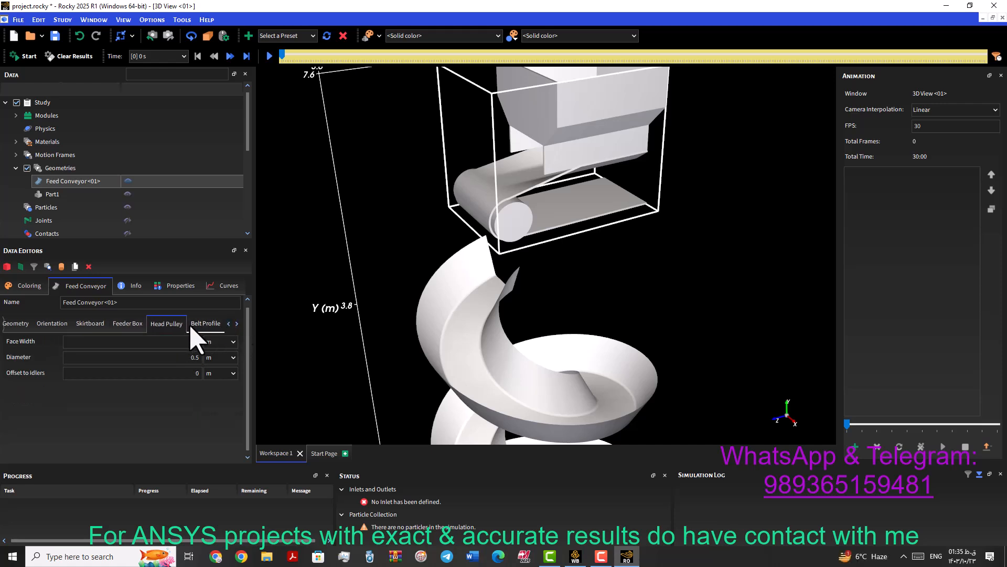
{"action": "left_click", "coordinate": [215, 324]}
{"action": "left_click", "coordinate": [237, 324]}
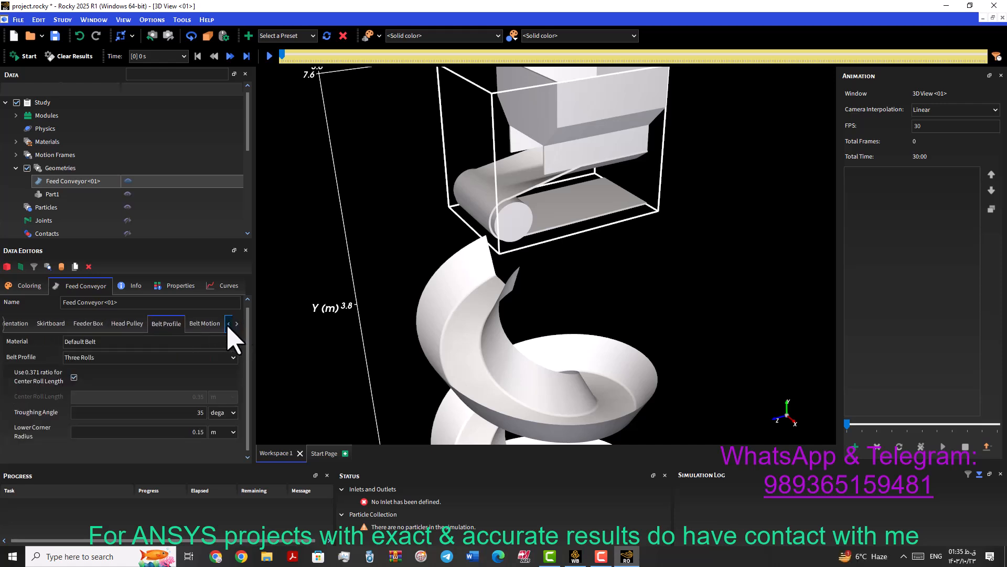
Step: Set the conveyor's belt speed to 1 m/s and check its SPH boundary condition type
{"action": "left_click", "coordinate": [237, 323]}
{"action": "left_click", "coordinate": [174, 324]}
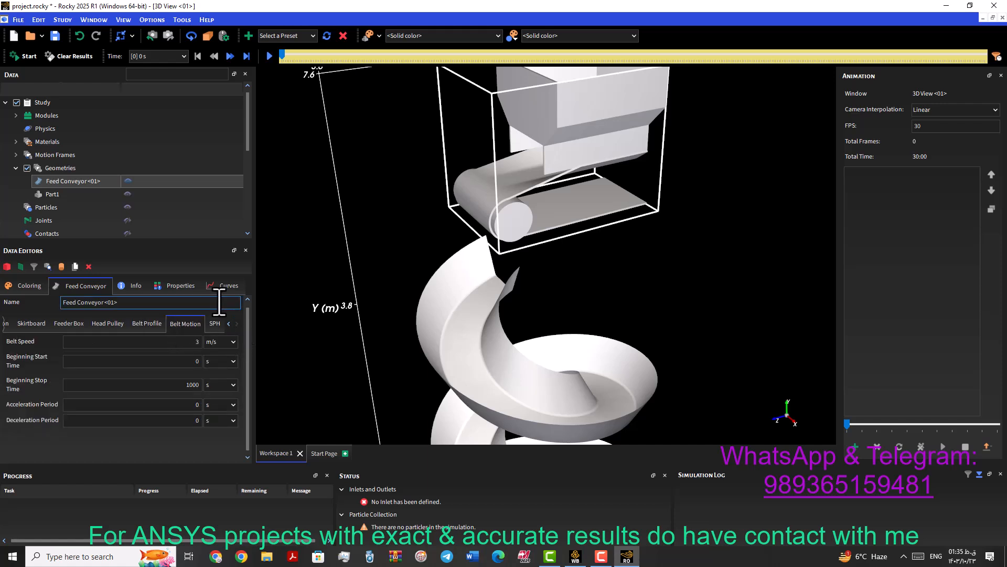
{"action": "double_click", "coordinate": [196, 342]}
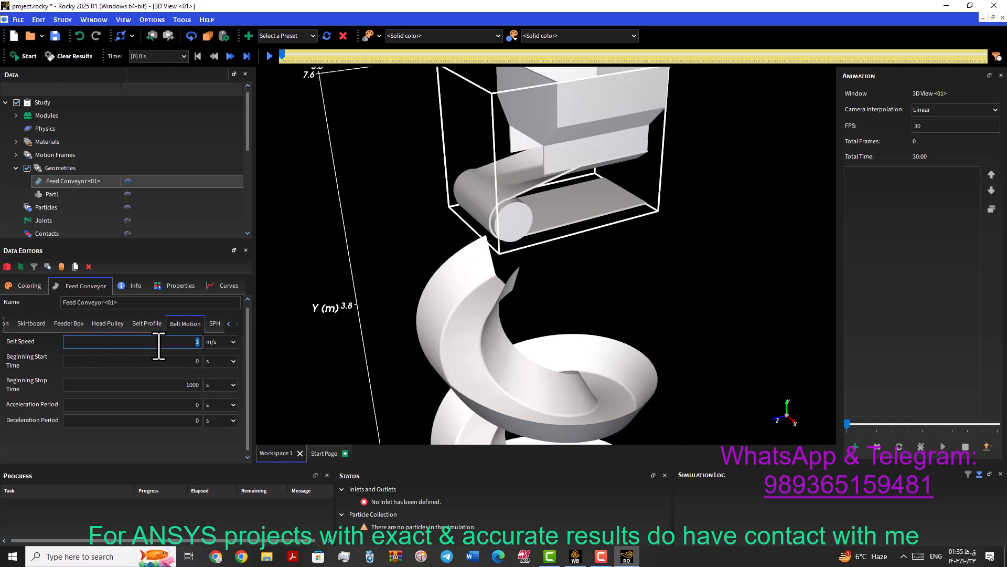
{"action": "key", "text": "Tab"}
{"action": "type", "text": "1"}
{"action": "left_click", "coordinate": [130, 360]}
{"action": "left_click", "coordinate": [171, 388]}
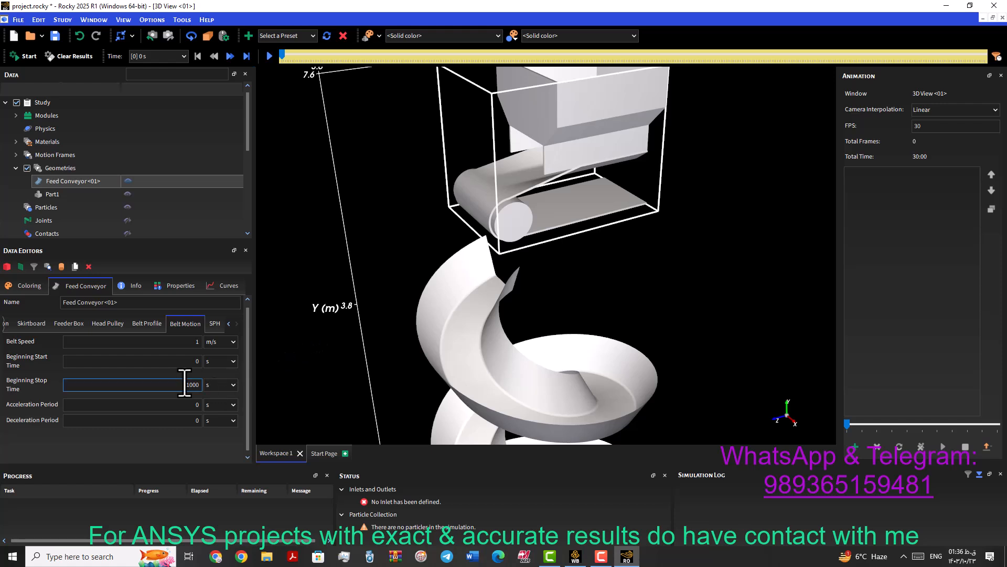
{"action": "left_click", "coordinate": [181, 344]}
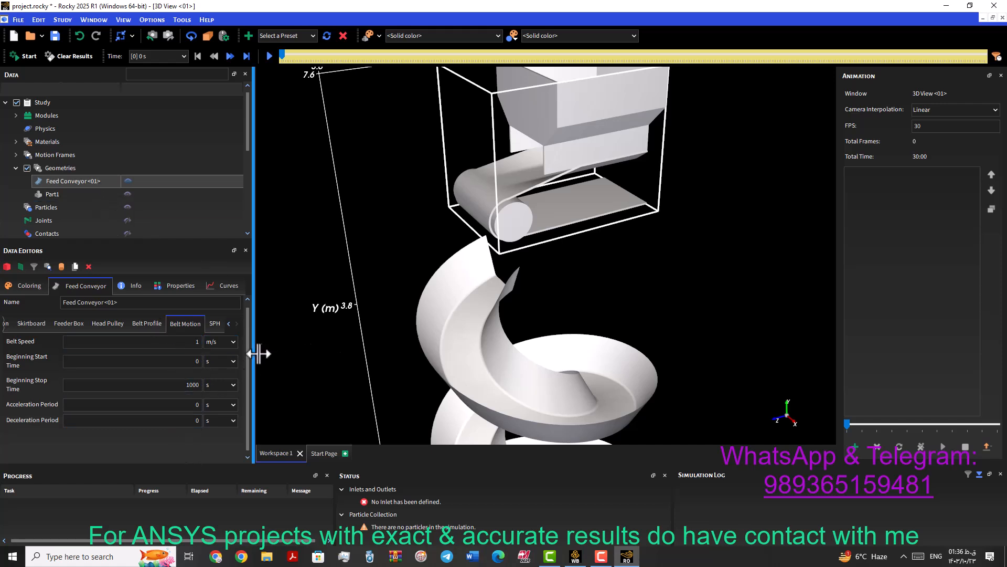
{"action": "left_click", "coordinate": [214, 324]}
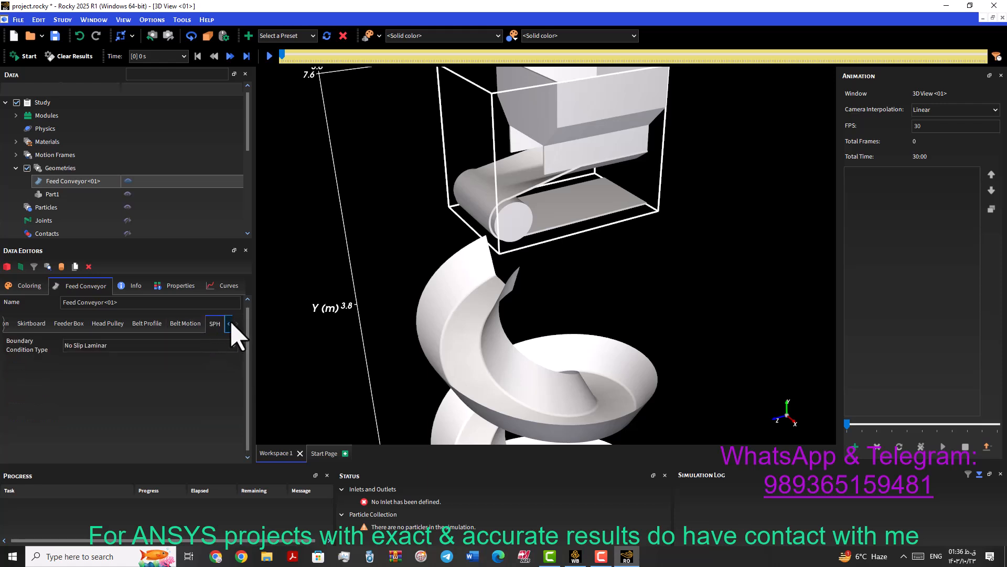
Step: Create a new particle in the study's particle collection
{"action": "left_click", "coordinate": [66, 194]}
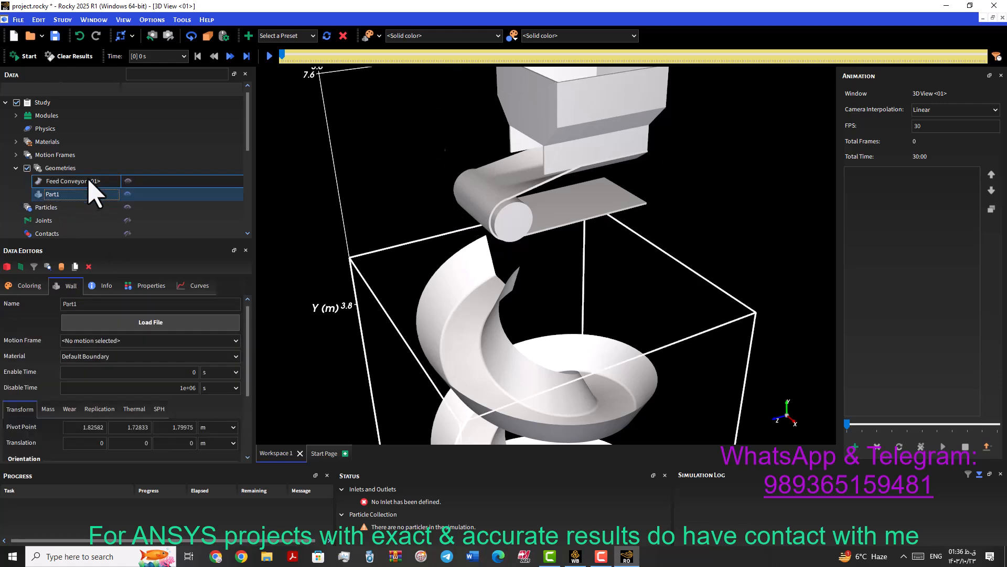
{"action": "left_click", "coordinate": [58, 207]}
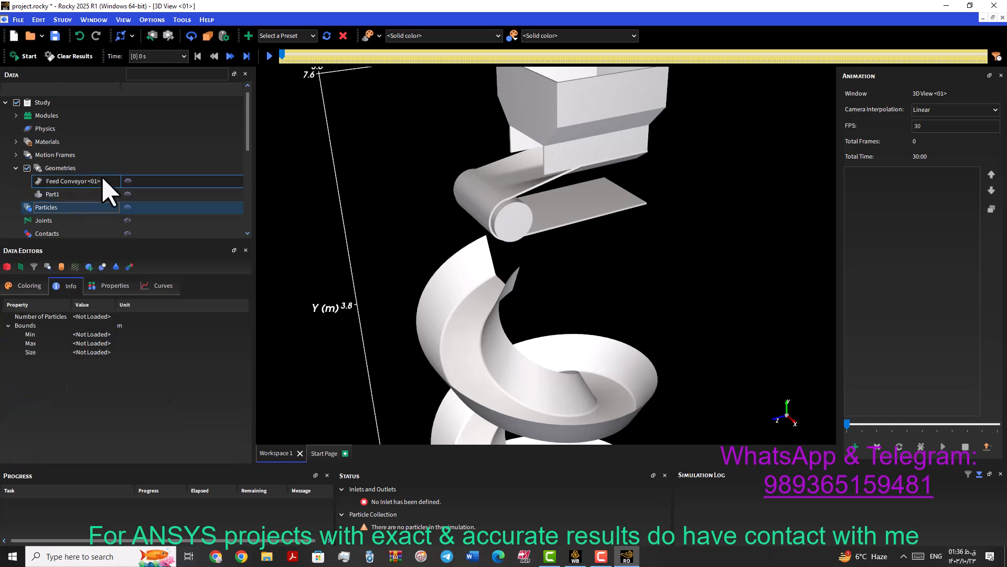
{"action": "right_click", "coordinate": [52, 207]}
{"action": "left_click", "coordinate": [42, 207]}
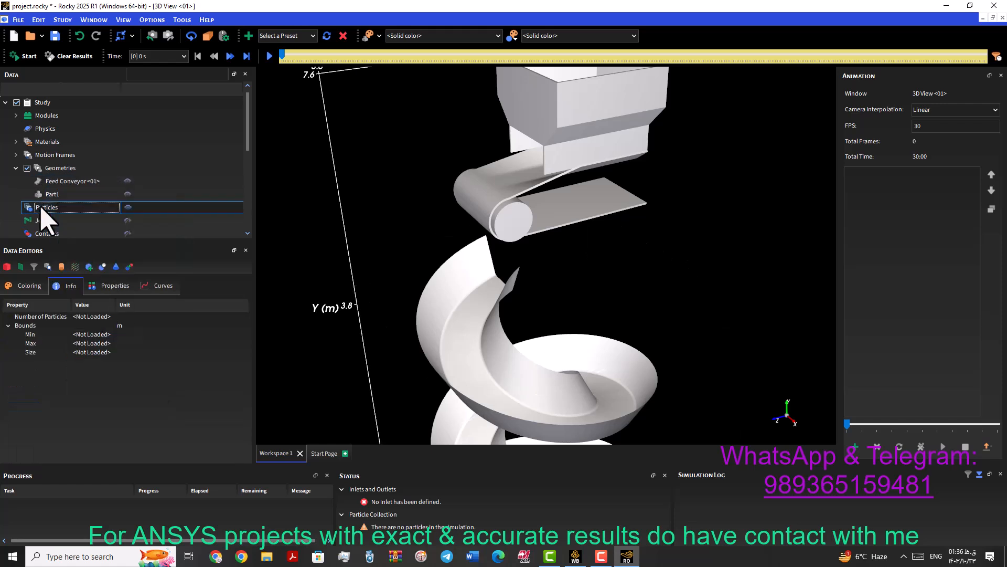
{"action": "right_click", "coordinate": [59, 210]}
{"action": "mouse_move", "coordinate": [160, 216]}
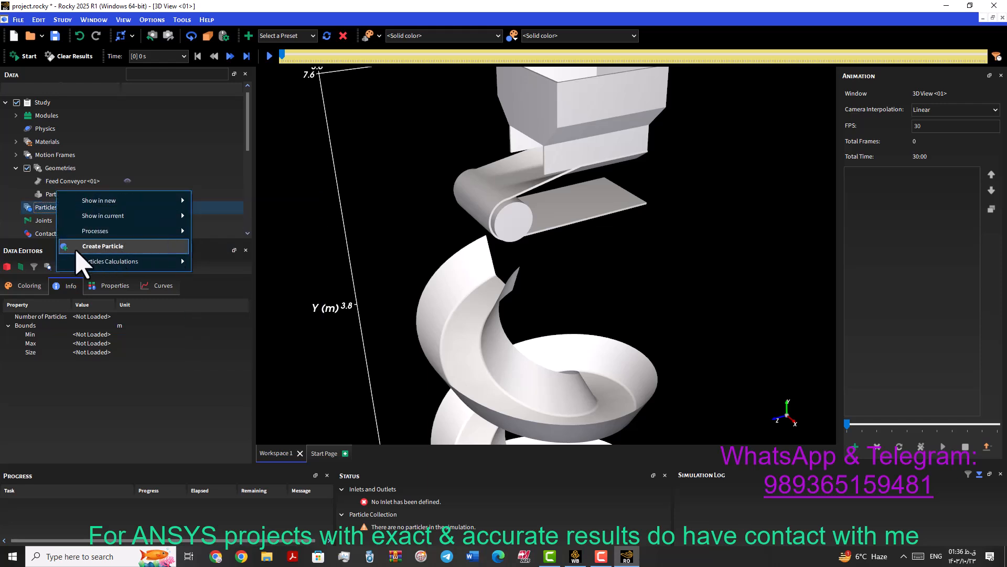
{"action": "left_click", "coordinate": [48, 211]}
{"action": "right_click", "coordinate": [58, 208]}
{"action": "left_click", "coordinate": [48, 209]}
{"action": "right_click", "coordinate": [40, 212]}
{"action": "left_click", "coordinate": [36, 211]}
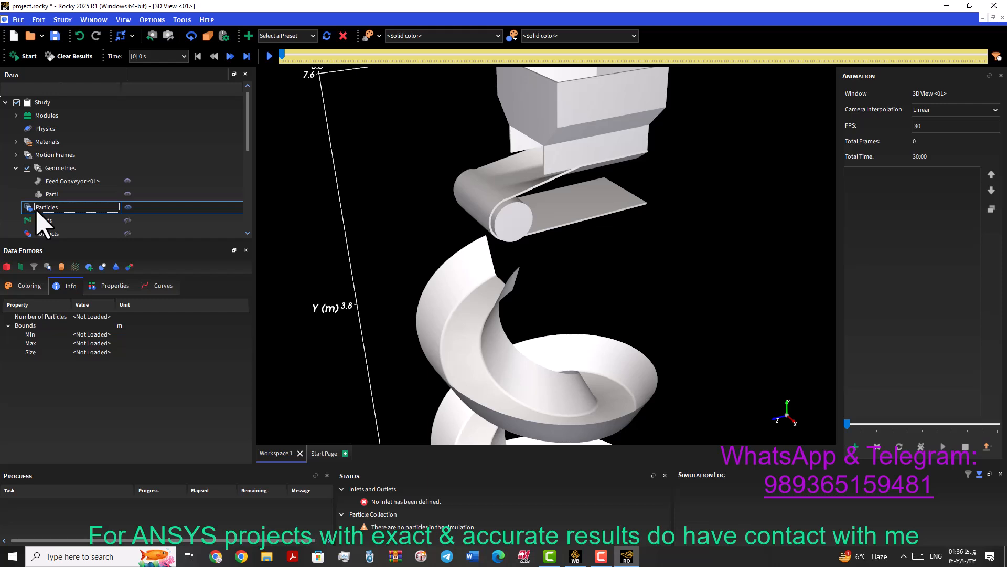
{"action": "right_click", "coordinate": [37, 212]}
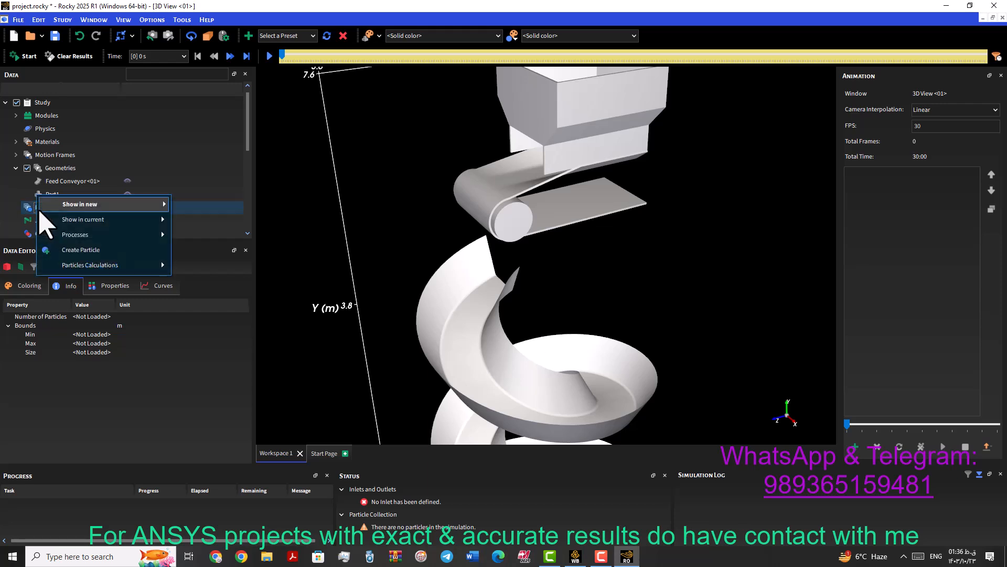
{"action": "left_click", "coordinate": [108, 250]}
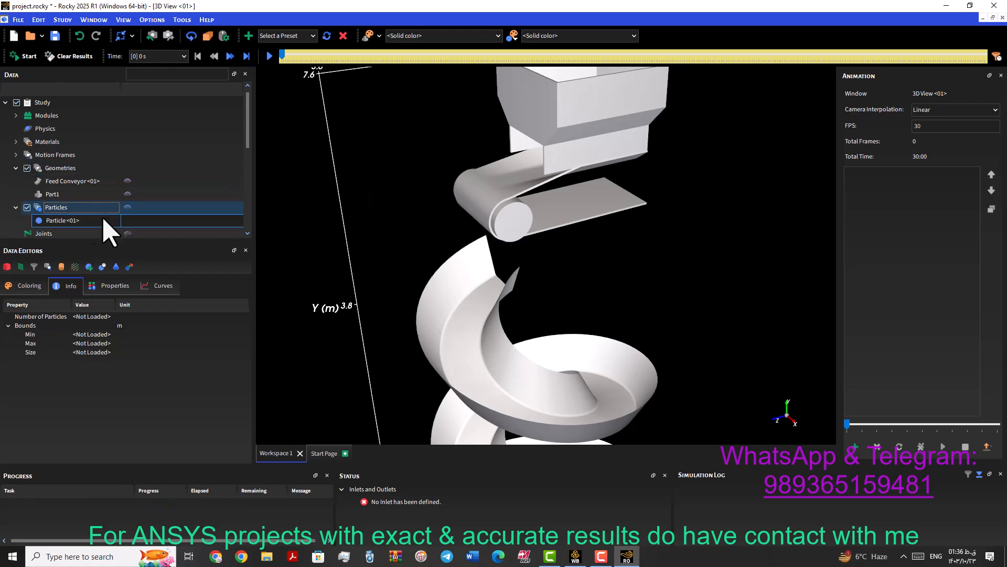
Step: Open the new particle's settings and inspect its sphere shape in a 3D preview
{"action": "left_click", "coordinate": [62, 220]}
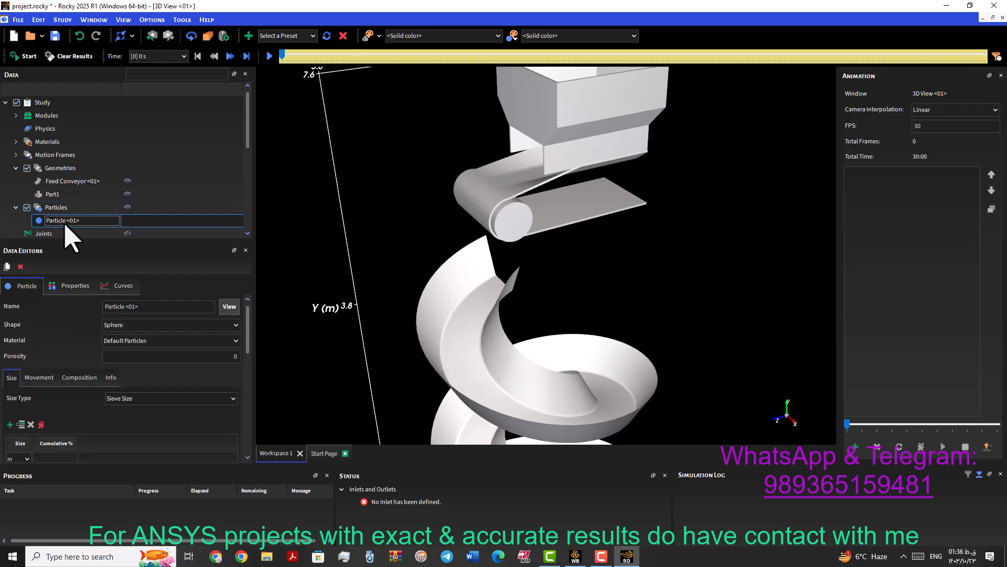
{"action": "mouse_move", "coordinate": [252, 337]}
{"action": "left_mouse_down"}
{"action": "mouse_move", "coordinate": [250, 367]}
{"action": "mouse_move", "coordinate": [252, 321]}
{"action": "left_mouse_up"}
{"action": "left_click", "coordinate": [230, 306]}
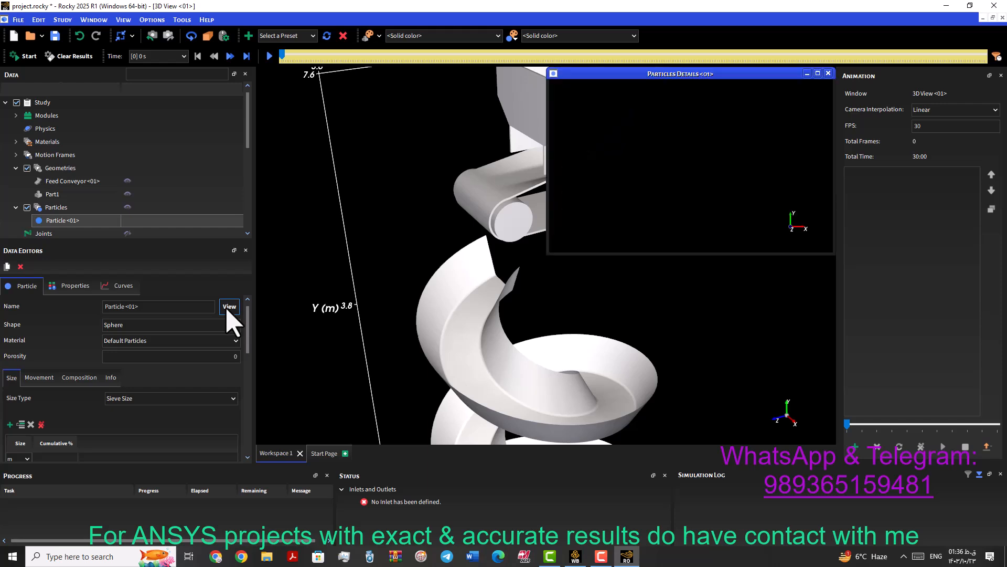
{"action": "mouse_move", "coordinate": [707, 149]}
{"action": "left_mouse_down"}
{"action": "mouse_move", "coordinate": [635, 164]}
{"action": "mouse_move", "coordinate": [688, 168]}
{"action": "mouse_move", "coordinate": [684, 178]}
{"action": "mouse_move", "coordinate": [704, 164]}
{"action": "left_mouse_up"}
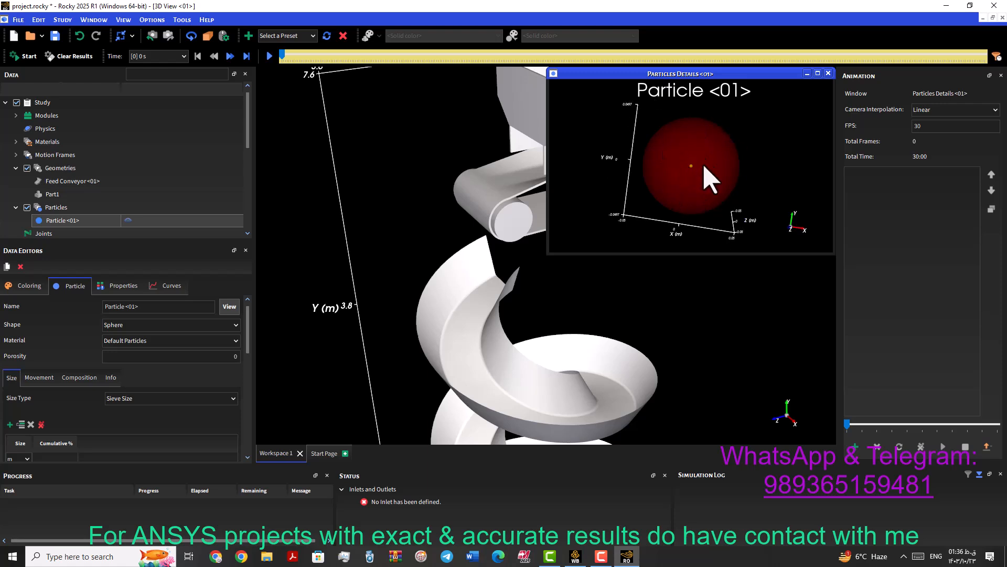
Step: Inspect the spherical particle in an enlarged details preview and close the preview
{"action": "left_click", "coordinate": [817, 74]}
{"action": "left_click_drag", "start_coordinate": [551, 353], "coordinate": [538, 371]}
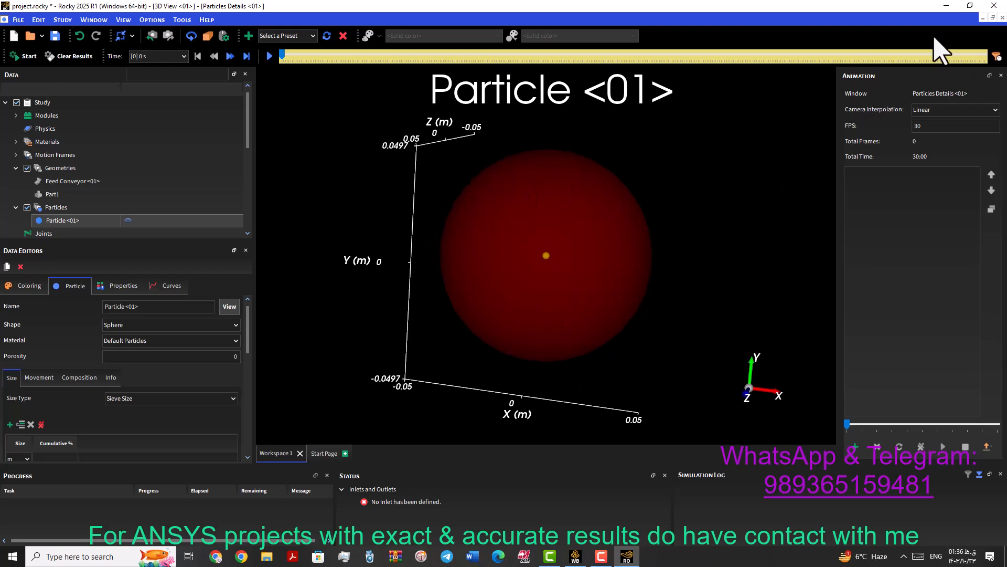
{"action": "left_click", "coordinate": [1003, 18]}
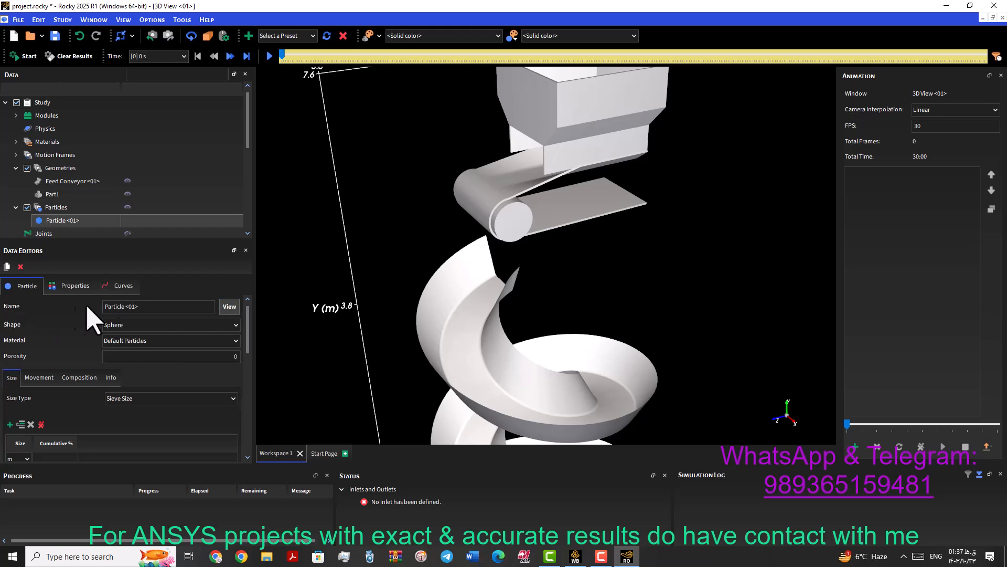
Step: Rename the particle to Stone Spherical Particle
{"action": "left_click_drag", "start_coordinate": [141, 306], "coordinate": [112, 307]}
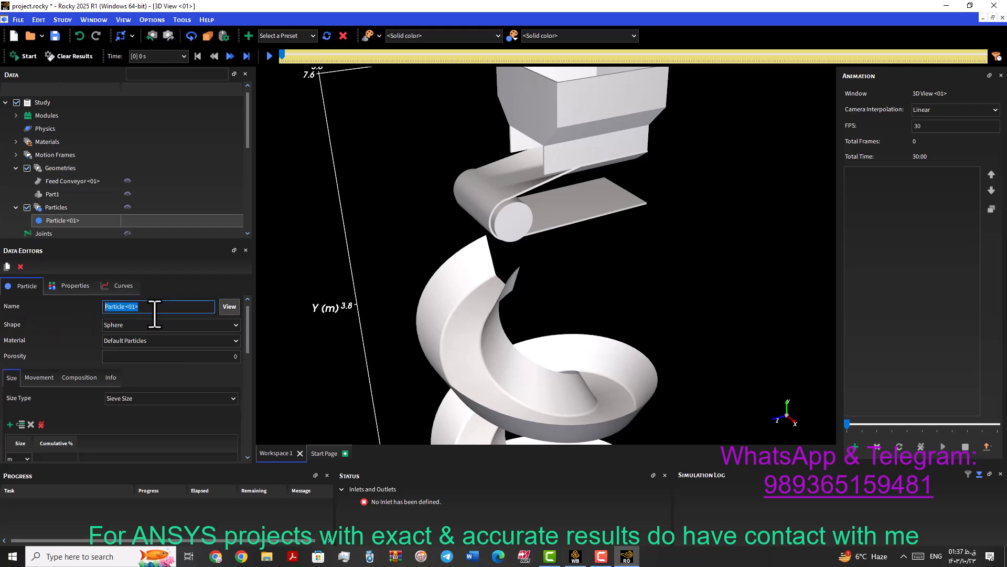
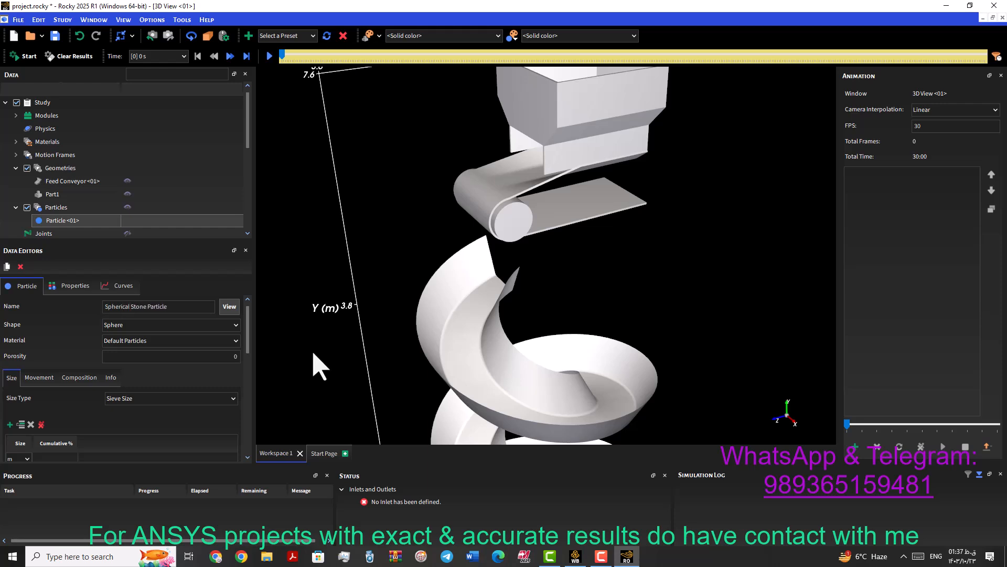
{"action": "left_click", "coordinate": [132, 307]}
{"action": "type", "text": "Stone"}
Step: Examine the renamed particle's 3D details preview from several angles and close the preview
{"action": "left_click", "coordinate": [230, 307]}
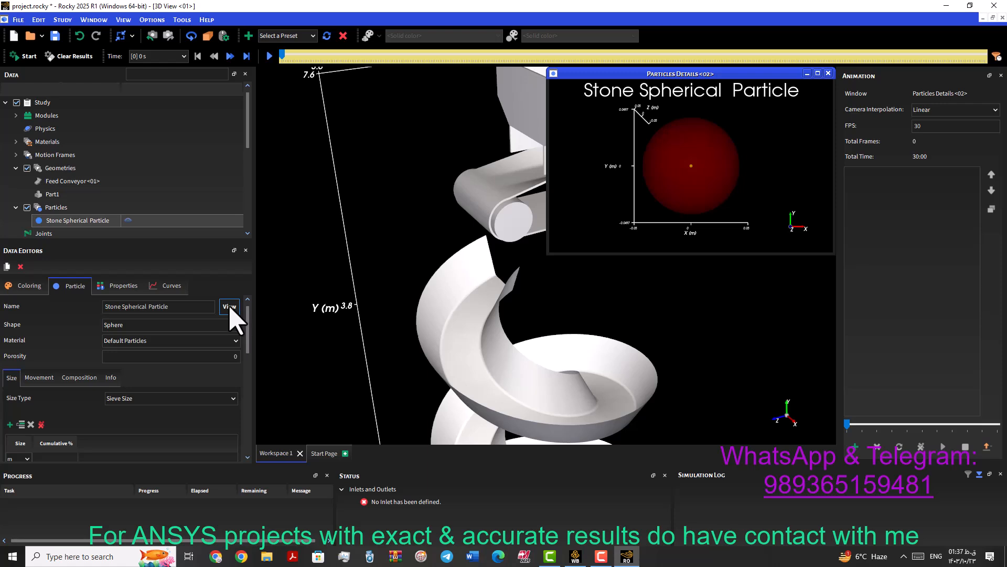
{"action": "mouse_move", "coordinate": [700, 176]}
{"action": "left_mouse_down"}
{"action": "mouse_move", "coordinate": [653, 174]}
{"action": "mouse_move", "coordinate": [659, 191]}
{"action": "mouse_move", "coordinate": [711, 172]}
{"action": "mouse_move", "coordinate": [720, 197]}
{"action": "mouse_move", "coordinate": [688, 159]}
{"action": "mouse_move", "coordinate": [714, 185]}
{"action": "mouse_move", "coordinate": [717, 178]}
{"action": "left_mouse_up"}
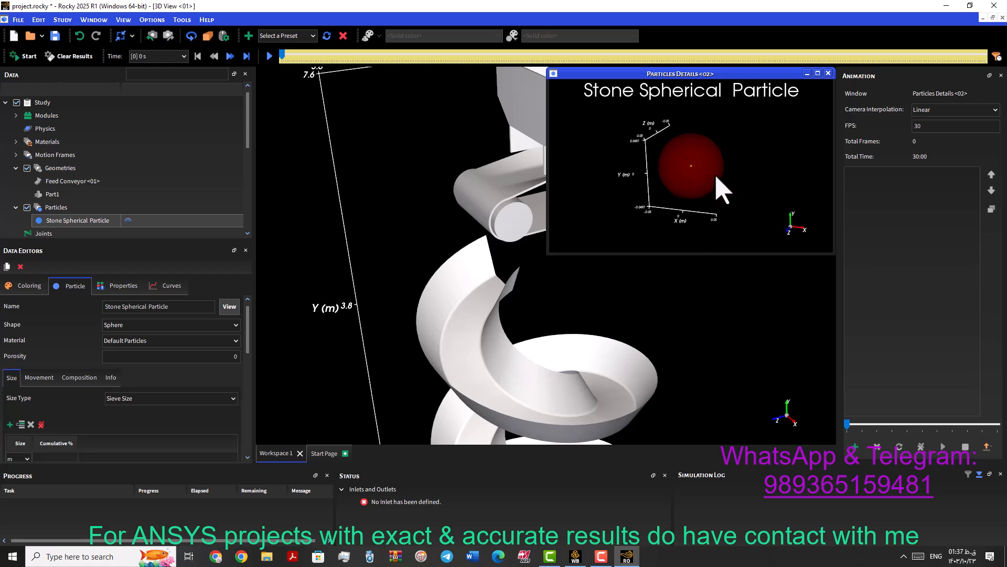
{"action": "scroll", "coordinate": [708, 164], "scroll_direction": "up", "scroll_amount": 5}
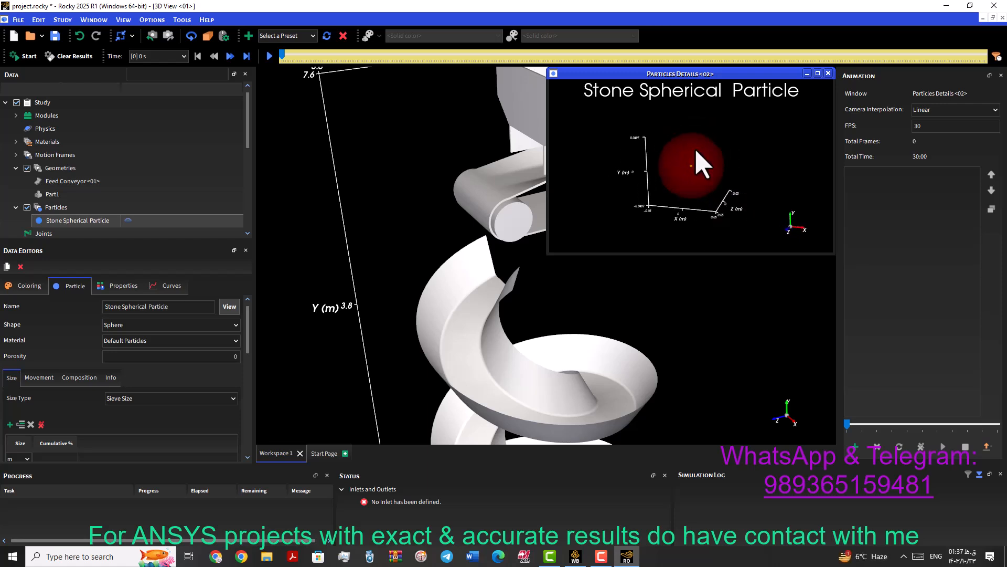
{"action": "mouse_move", "coordinate": [685, 165]}
{"action": "left_mouse_down"}
{"action": "mouse_move", "coordinate": [736, 140]}
{"action": "mouse_move", "coordinate": [690, 146]}
{"action": "mouse_move", "coordinate": [695, 162]}
{"action": "mouse_move", "coordinate": [684, 171]}
{"action": "left_mouse_up"}
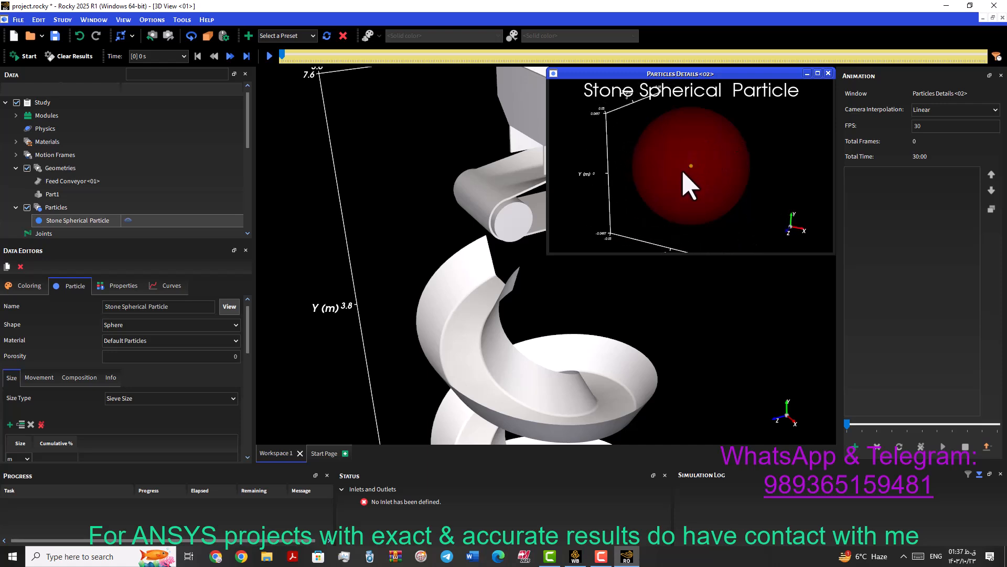
{"action": "scroll", "coordinate": [704, 162], "scroll_direction": "down", "scroll_amount": 4}
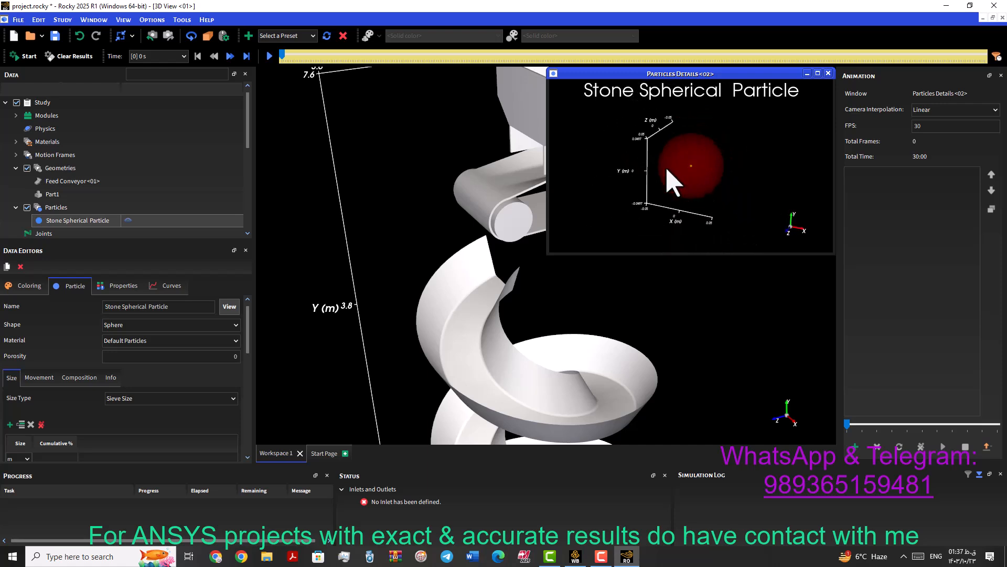
{"action": "left_click_drag", "start_coordinate": [706, 199], "coordinate": [681, 179]}
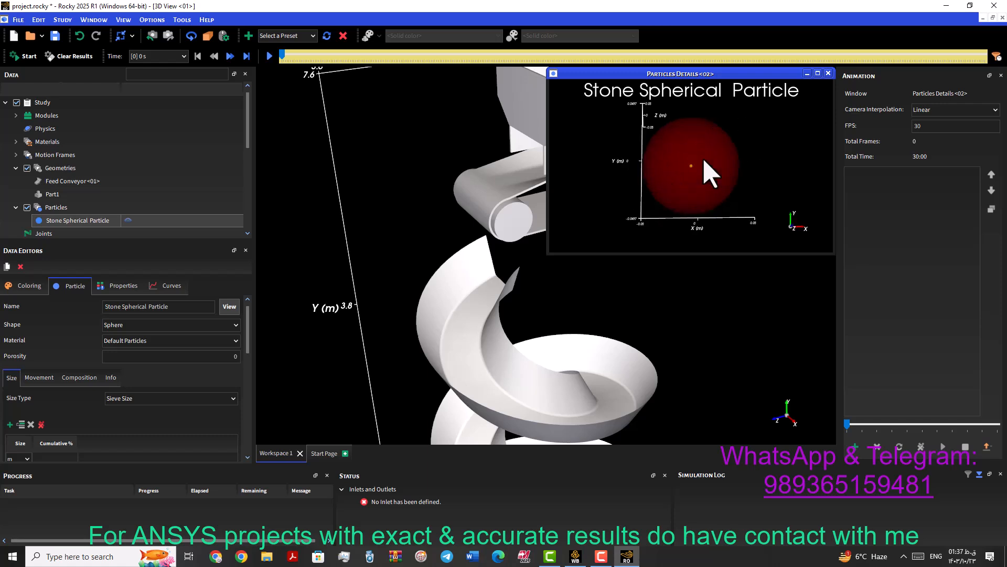
{"action": "scroll", "coordinate": [703, 161], "scroll_direction": "up", "scroll_amount": 3}
{"action": "scroll", "coordinate": [703, 179], "scroll_direction": "down", "scroll_amount": 3}
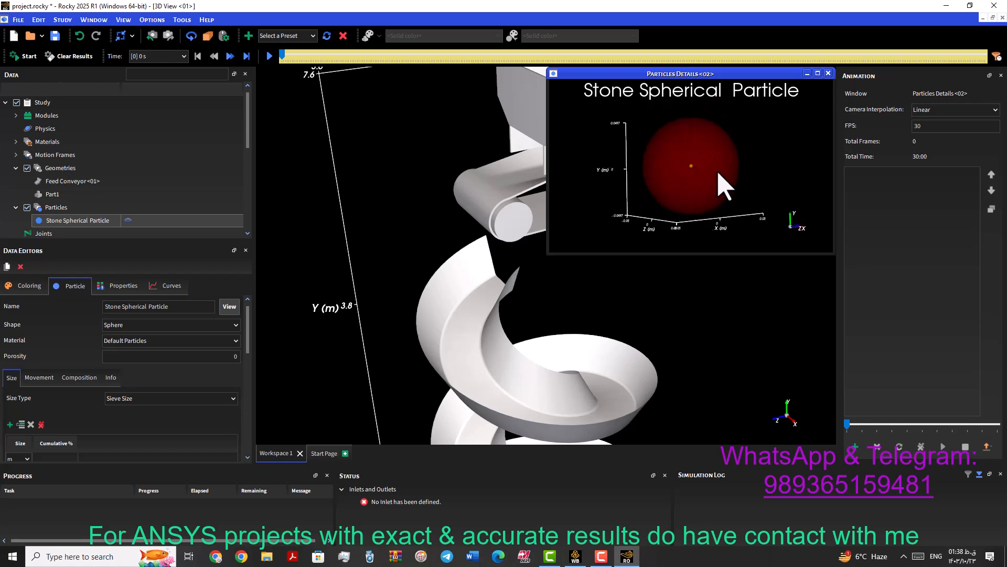
{"action": "left_click_drag", "start_coordinate": [686, 173], "coordinate": [677, 196]}
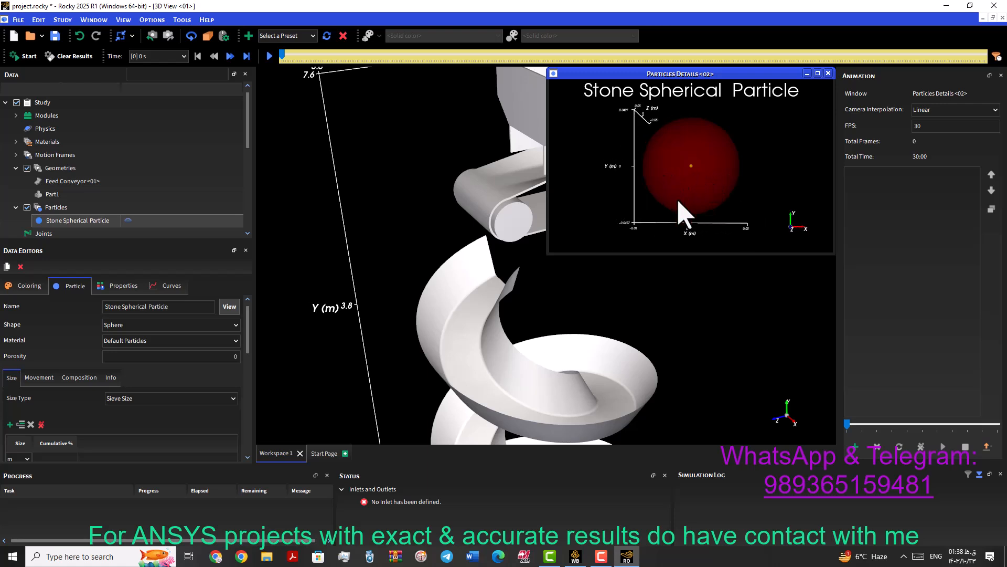
{"action": "right_click", "coordinate": [697, 164]}
{"action": "left_click", "coordinate": [665, 152]}
{"action": "right_click", "coordinate": [666, 152]}
{"action": "left_click", "coordinate": [666, 153]}
{"action": "left_click_drag", "start_coordinate": [675, 175], "coordinate": [704, 192]}
{"action": "left_click", "coordinate": [829, 73]}
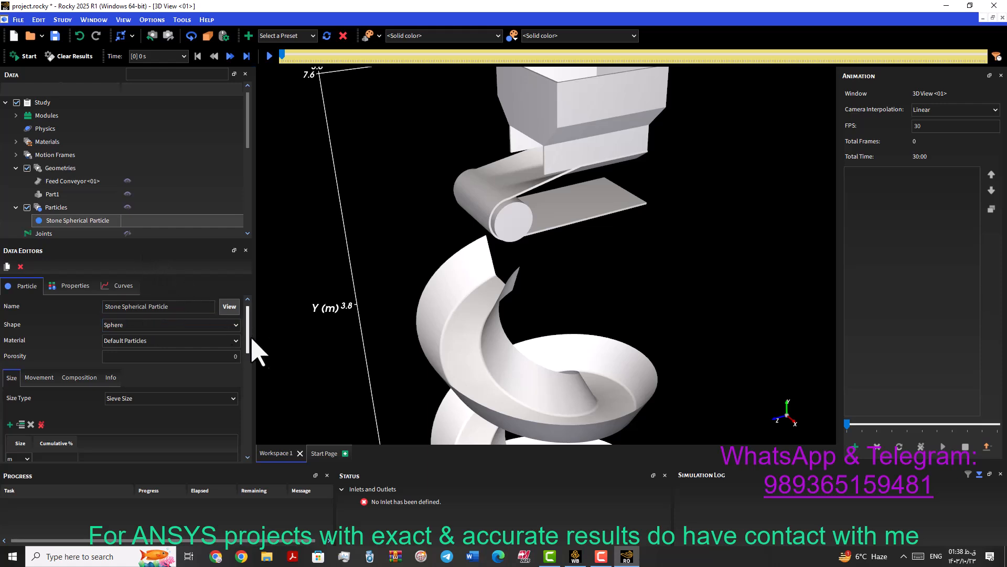
Step: Review the material choices available for the stone spherical particle, leaving Default Particles selected
{"action": "left_click_drag", "start_coordinate": [246, 326], "coordinate": [247, 327]}
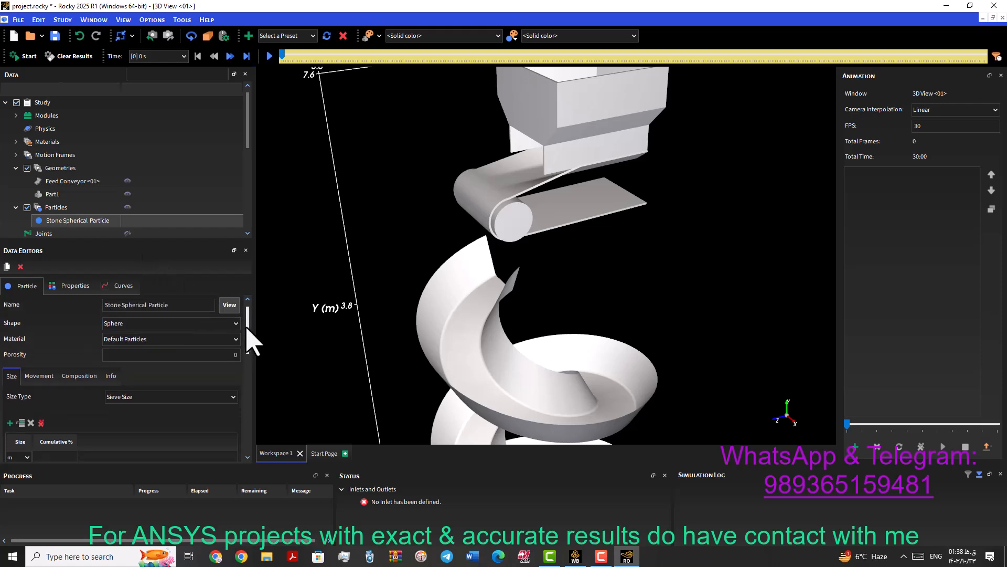
{"action": "left_click", "coordinate": [235, 338]}
{"action": "left_click", "coordinate": [48, 340]}
{"action": "left_click", "coordinate": [151, 340]}
{"action": "left_click", "coordinate": [60, 342]}
Step: Set the stone spherical particle's porosity to 0.5
{"action": "left_click", "coordinate": [238, 355]}
{"action": "left_click_drag", "start_coordinate": [233, 355], "coordinate": [255, 351]}
{"action": "key", "text": "BackSpace"}
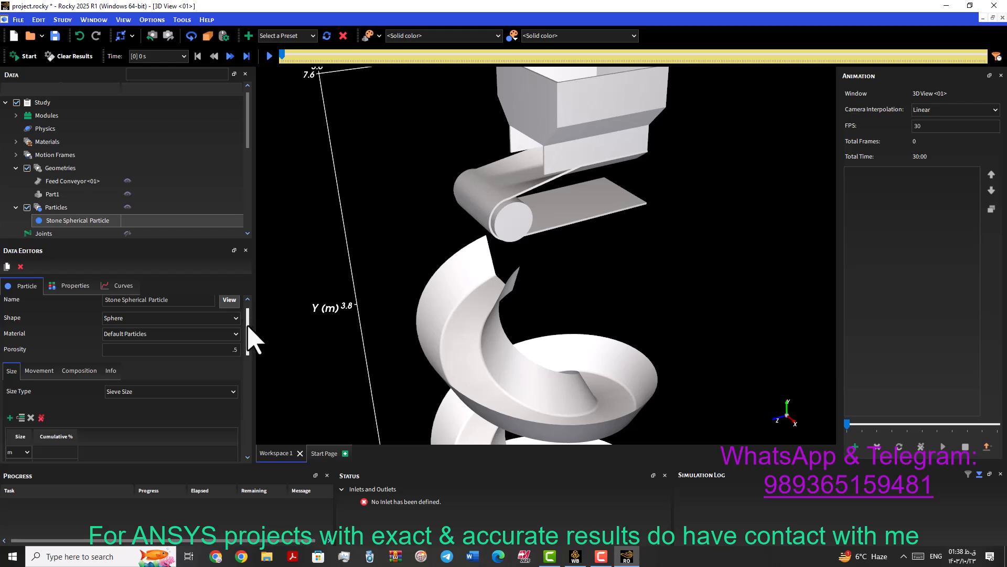
{"action": "scroll", "coordinate": [248, 333], "scroll_direction": "down", "scroll_amount": 2}
{"action": "left_click", "coordinate": [229, 315]}
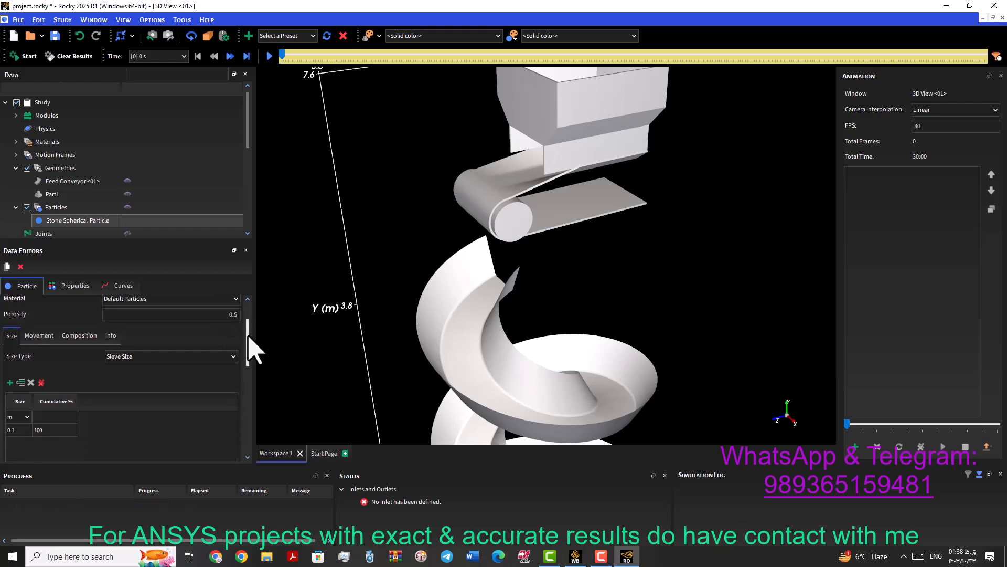
{"action": "scroll", "coordinate": [250, 340], "scroll_direction": "up", "scroll_amount": 1}
{"action": "left_click", "coordinate": [226, 343]}
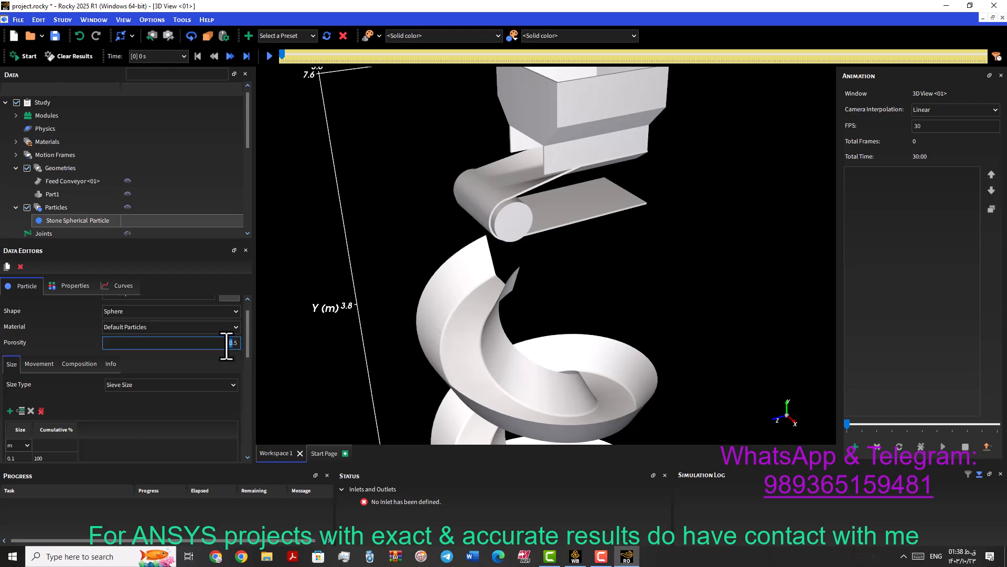
{"action": "scroll", "coordinate": [250, 339], "scroll_direction": "up", "scroll_amount": 1}
{"action": "left_click", "coordinate": [235, 359]}
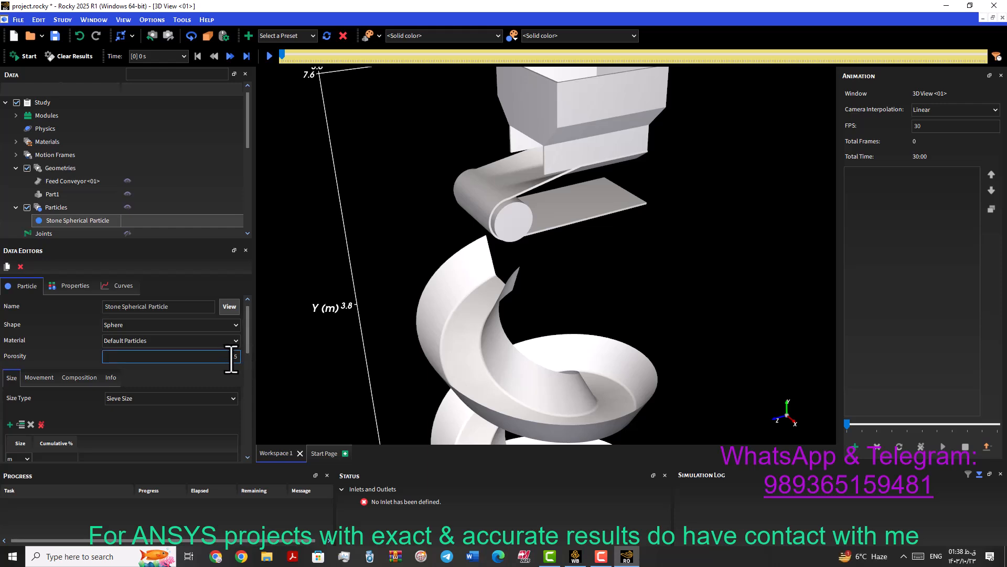
Step: Add a second row to the particle's size distribution table
{"action": "scroll", "coordinate": [253, 362], "scroll_direction": "down", "scroll_amount": 2}
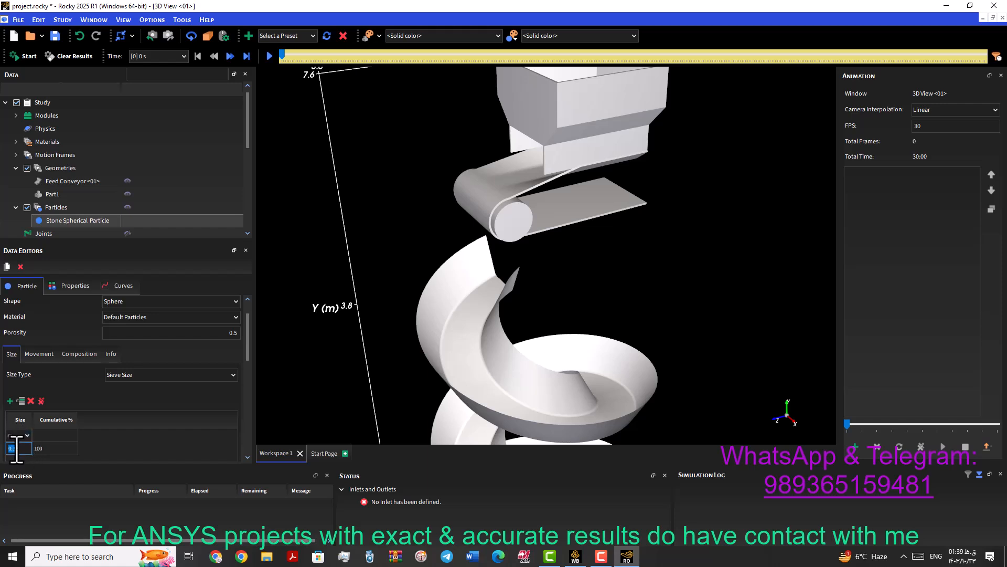
{"action": "double_click", "coordinate": [18, 448]}
{"action": "left_click", "coordinate": [10, 401]}
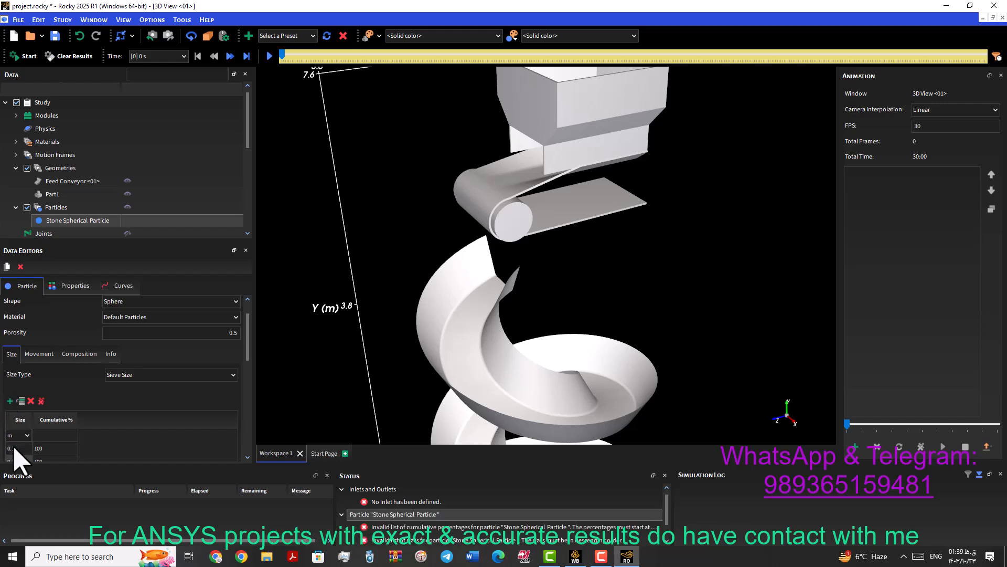
Step: Try the Original Size Scale size type for the particle and return to Sieve Size
{"action": "left_click", "coordinate": [167, 375]}
{"action": "left_click", "coordinate": [198, 388]}
{"action": "scroll", "coordinate": [89, 433], "scroll_direction": "up", "scroll_amount": 2}
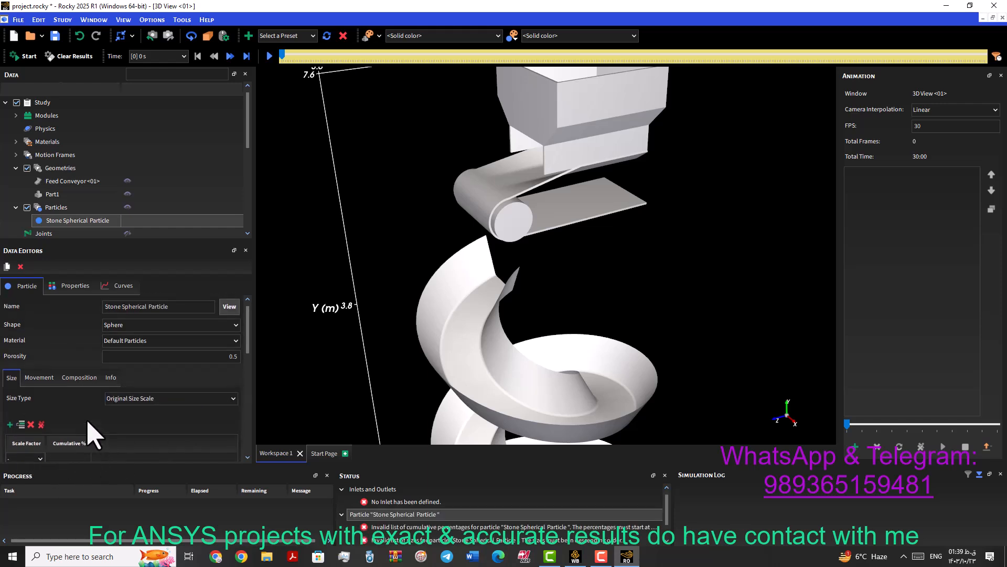
{"action": "scroll", "coordinate": [90, 425], "scroll_direction": "down", "scroll_amount": 3}
{"action": "scroll", "coordinate": [205, 347], "scroll_direction": "up", "scroll_amount": 1}
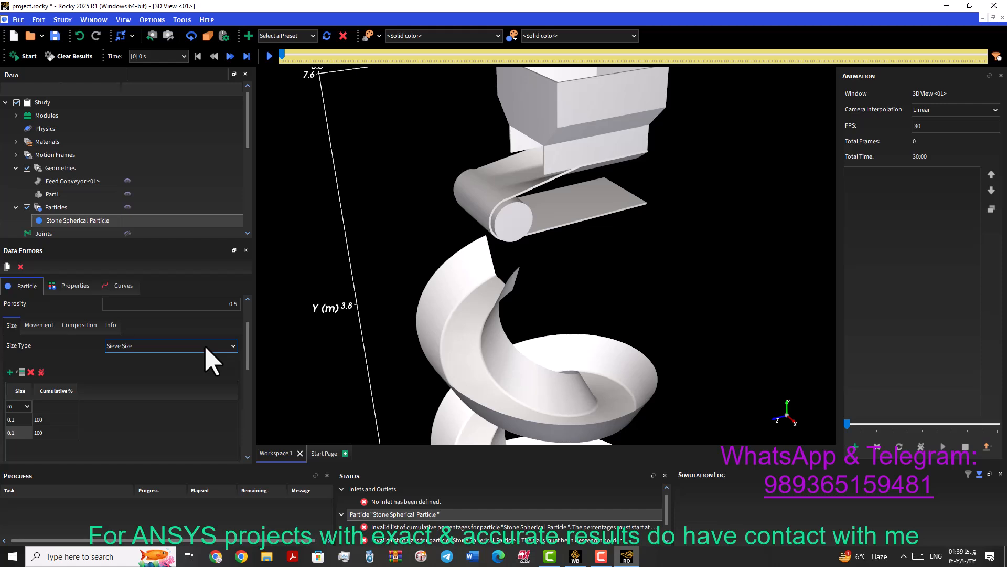
{"action": "left_click", "coordinate": [232, 347]}
{"action": "left_click", "coordinate": [115, 359]}
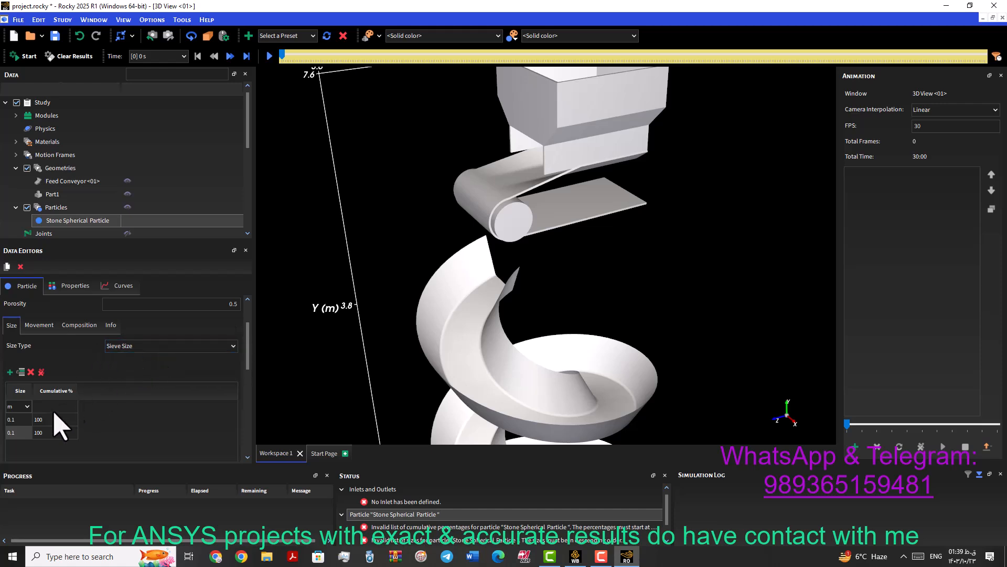
{"action": "left_click", "coordinate": [133, 346]}
{"action": "left_click", "coordinate": [128, 360]}
{"action": "left_click", "coordinate": [130, 347]}
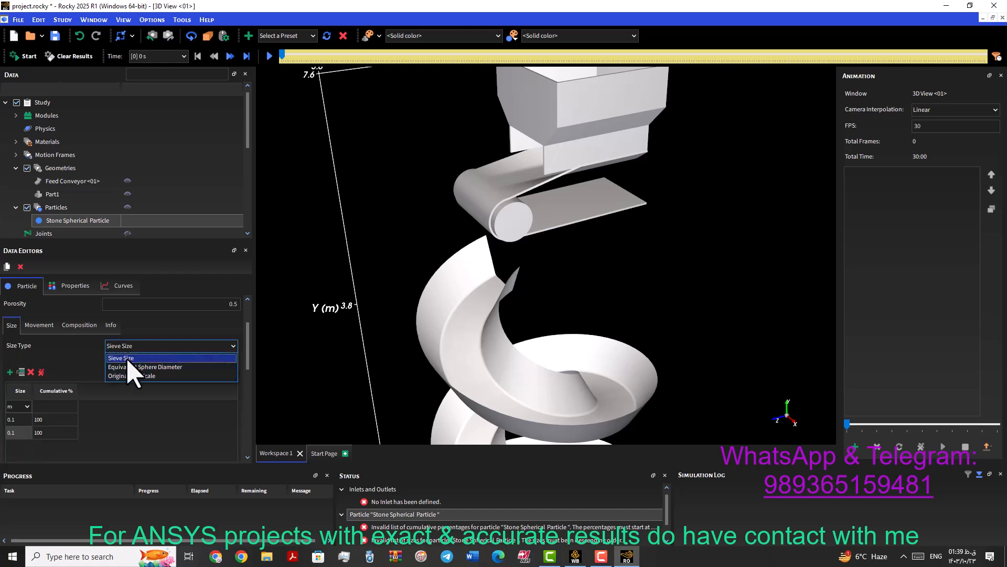
{"action": "left_click", "coordinate": [129, 359]}
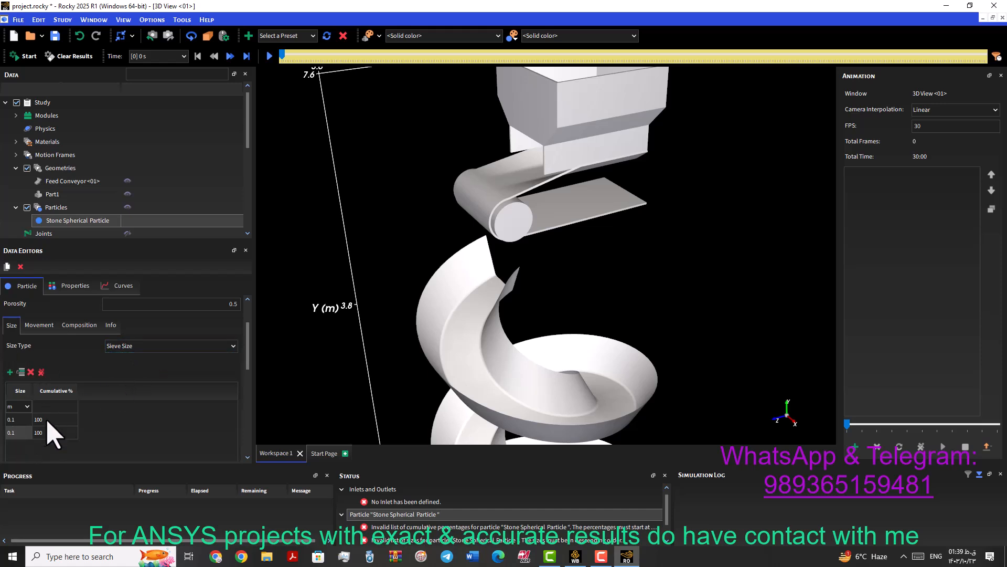
Step: Remove the extra row from the size table and set the remaining sieve size to 50 mm
{"action": "left_click", "coordinate": [21, 372]}
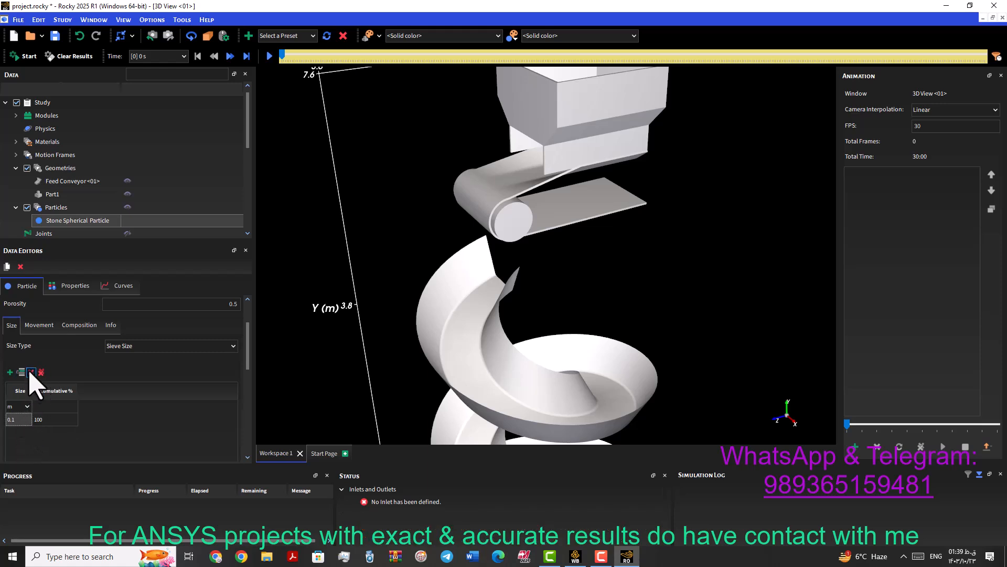
{"action": "left_click", "coordinate": [23, 409]}
{"action": "left_click", "coordinate": [23, 407]}
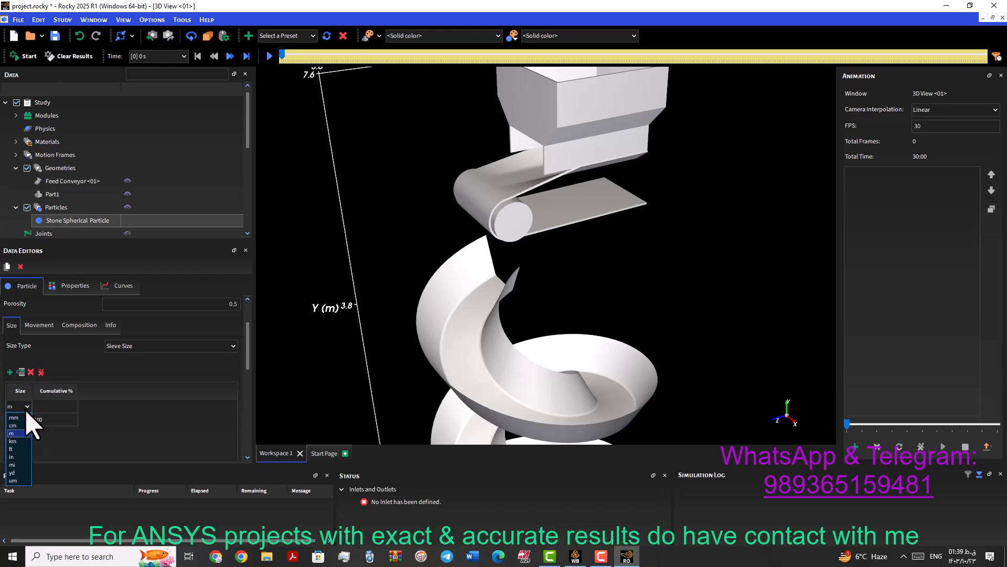
{"action": "left_click", "coordinate": [20, 423]}
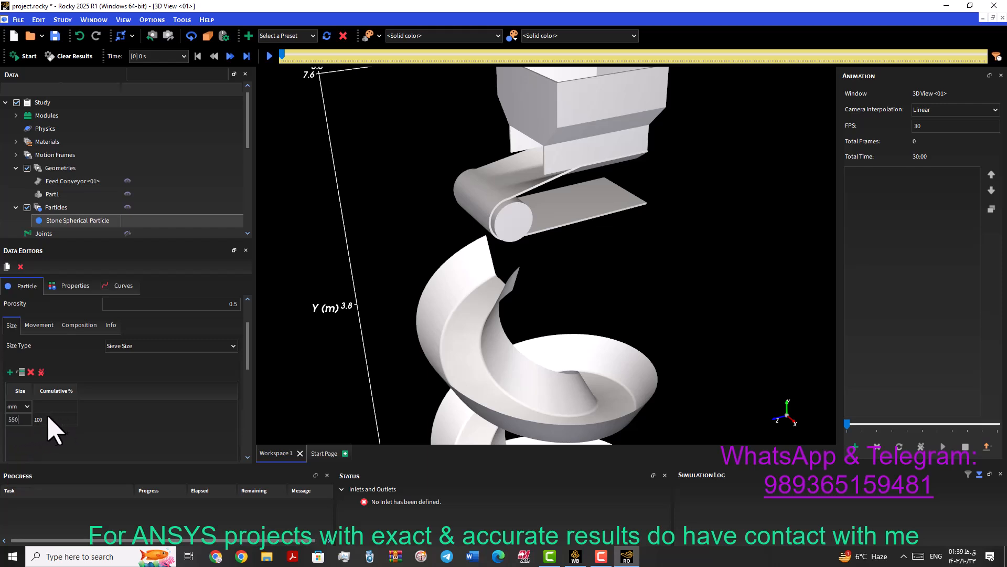
{"action": "left_click", "coordinate": [17, 420]}
{"action": "type", "text": "550"}
{"action": "left_click", "coordinate": [51, 419]}
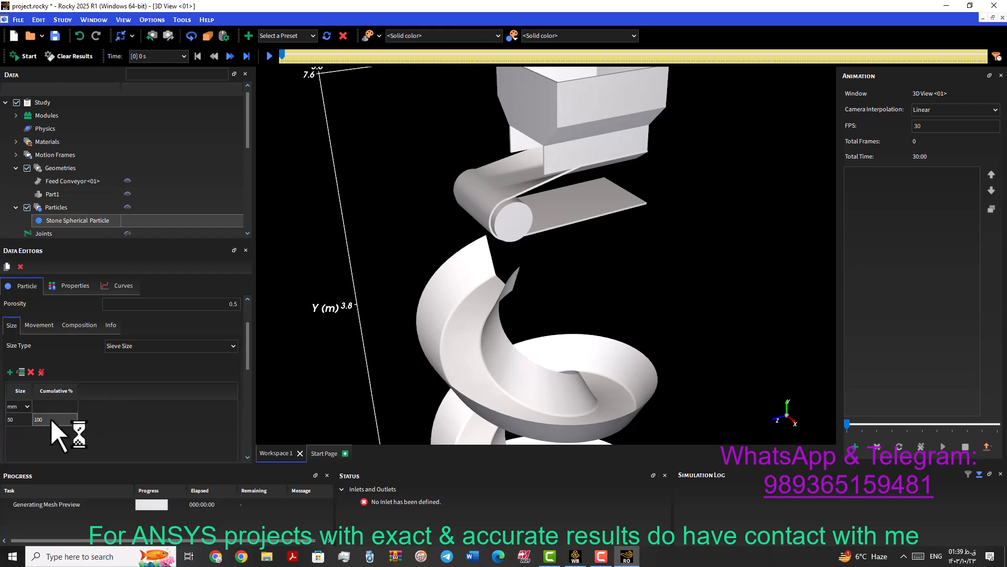
{"action": "left_click", "coordinate": [11, 418]}
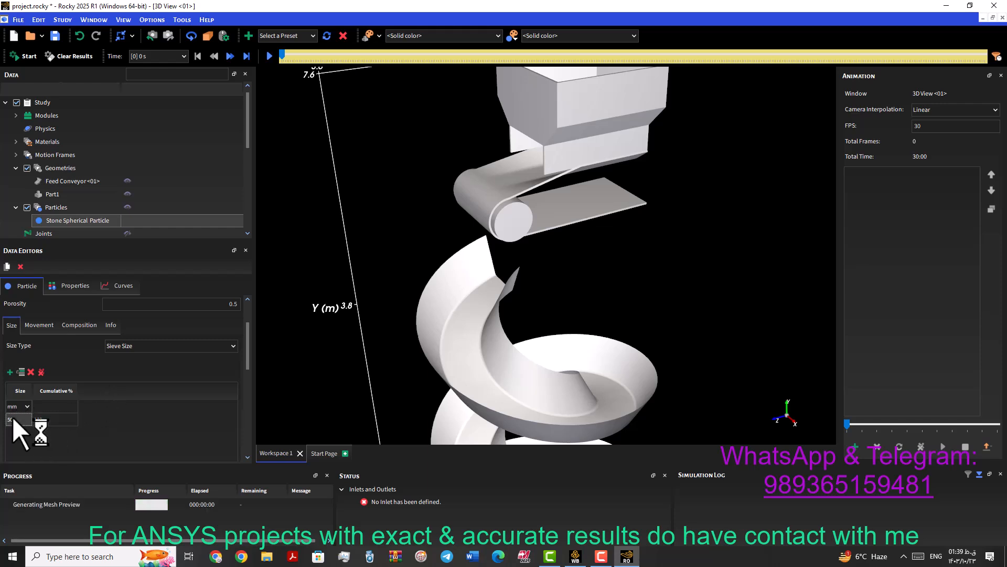
{"action": "left_click", "coordinate": [50, 419]}
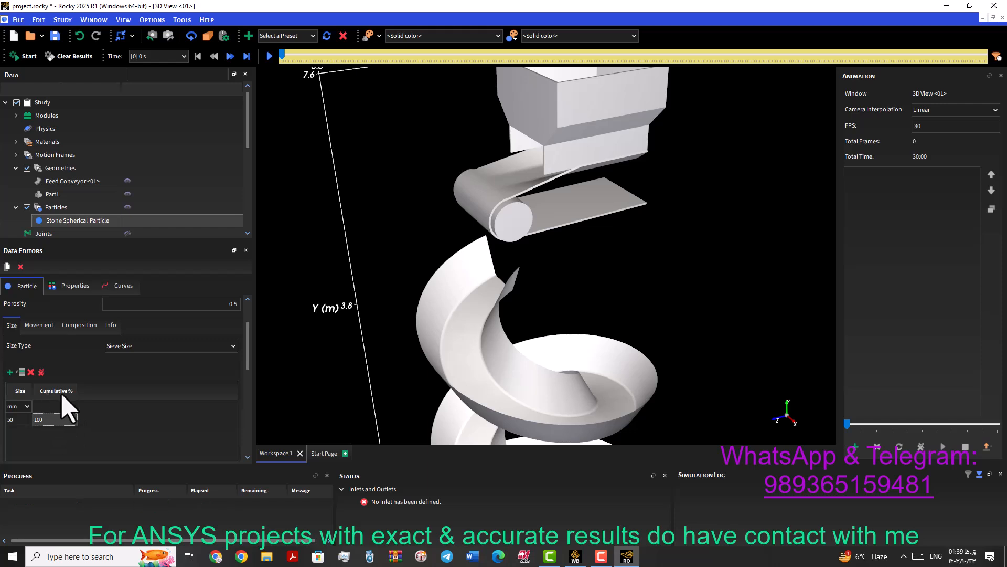
{"action": "double_click", "coordinate": [40, 420]}
{"action": "left_click_drag", "start_coordinate": [49, 422], "coordinate": [32, 421]}
{"action": "left_click", "coordinate": [129, 412]}
Step: Review the stone particle's movement and composition settings and its calculated size, volume, area and inertia information
{"action": "scroll", "coordinate": [250, 347], "scroll_direction": "down", "scroll_amount": 1}
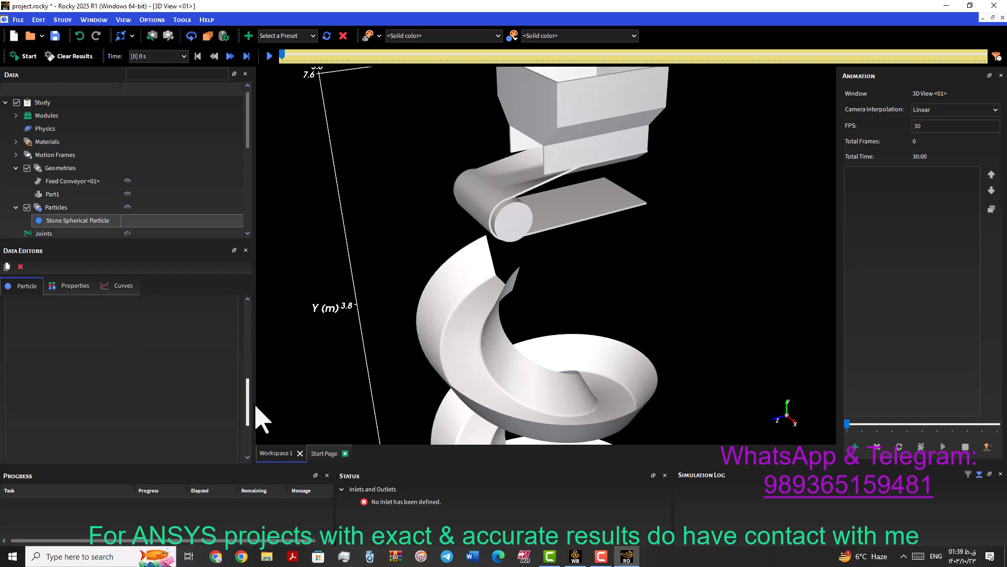
{"action": "scroll", "coordinate": [255, 346], "scroll_direction": "up", "scroll_amount": 2}
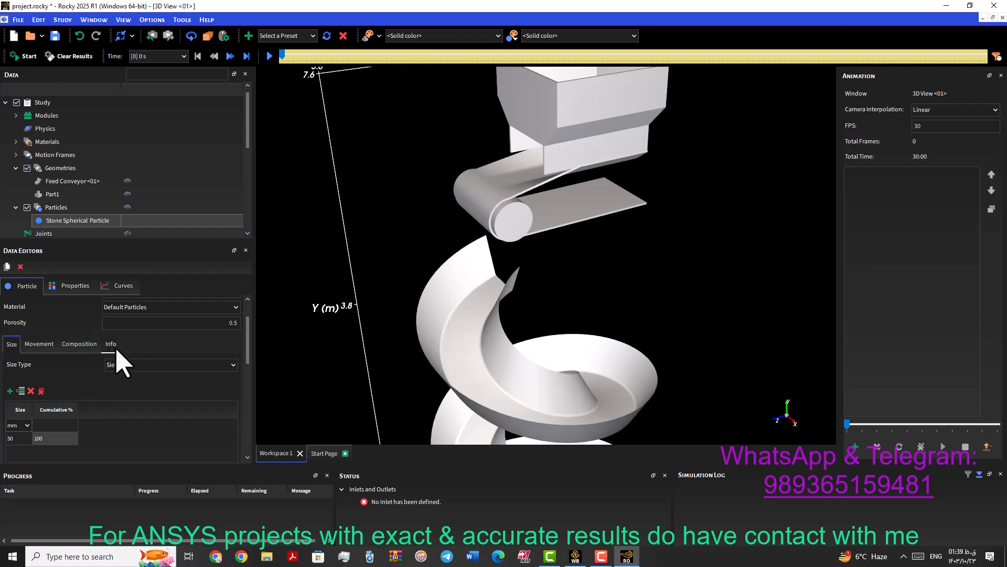
{"action": "left_click", "coordinate": [44, 344]}
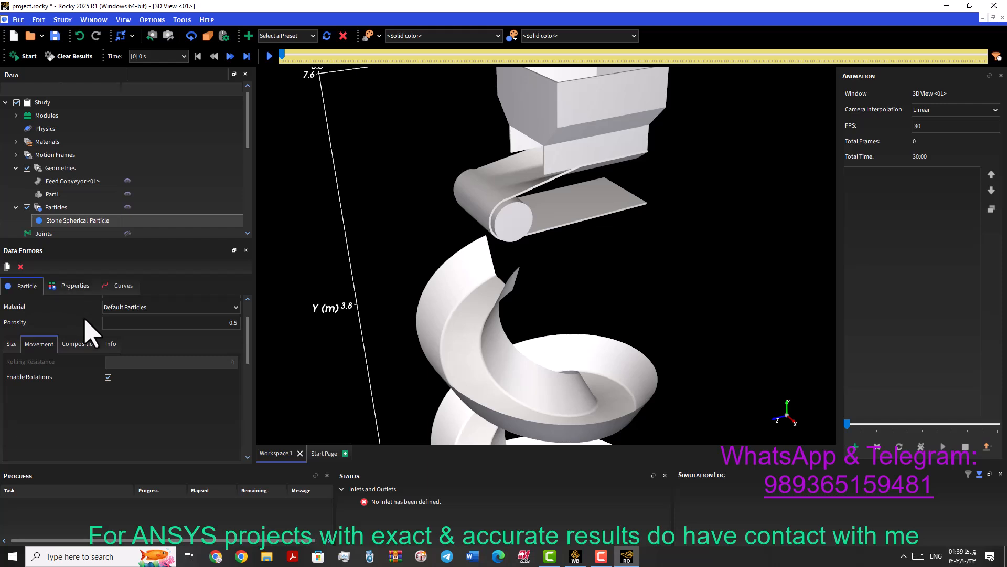
{"action": "left_click", "coordinate": [78, 344]}
{"action": "left_click", "coordinate": [109, 346]}
{"action": "left_click", "coordinate": [48, 346]}
{"action": "left_click", "coordinate": [110, 346]}
{"action": "left_click", "coordinate": [40, 344]}
{"action": "left_click", "coordinate": [11, 344]}
{"action": "left_click", "coordinate": [109, 345]}
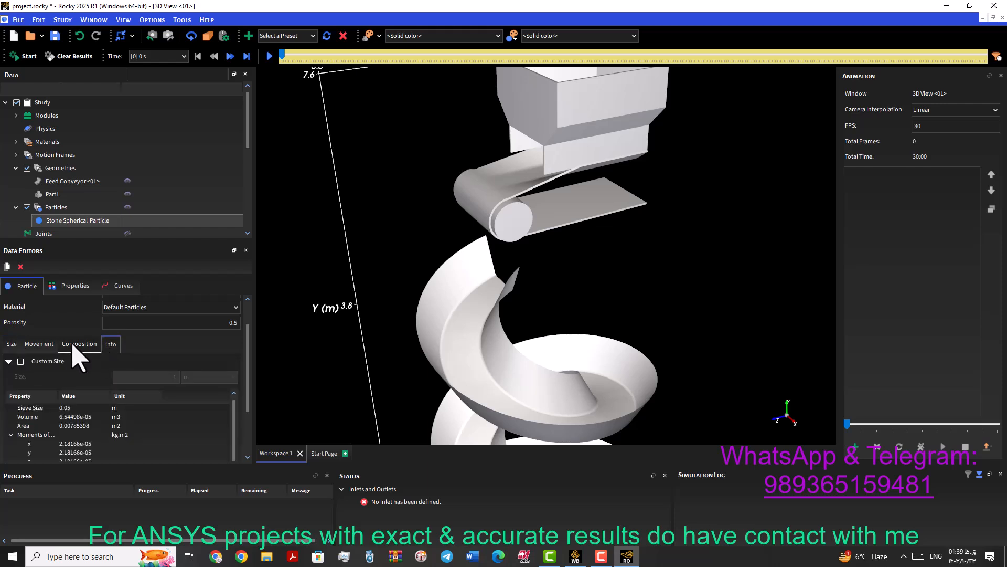
Step: Review the stone particle's size settings, properties and curves, ending on its particle definition
{"action": "left_click", "coordinate": [12, 345]}
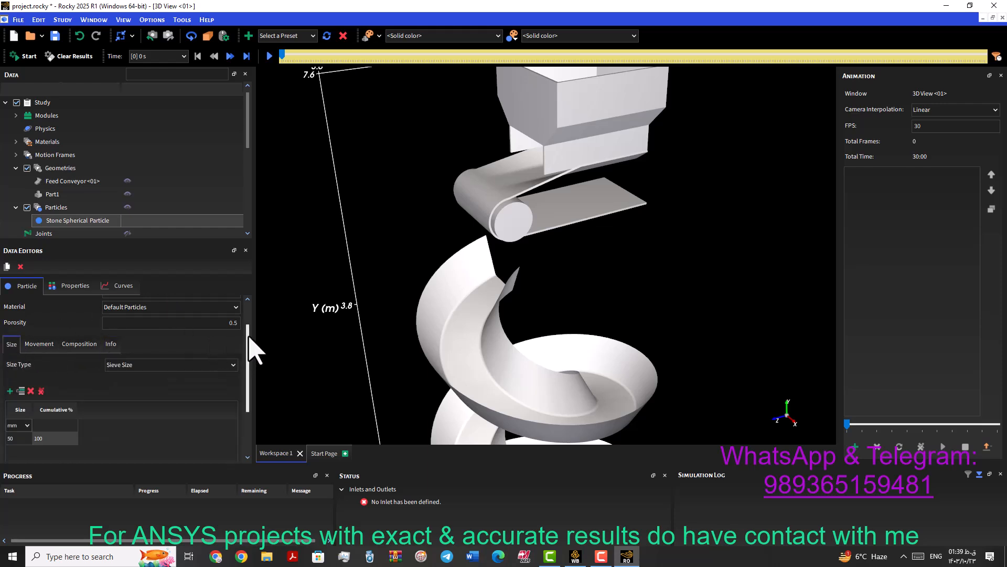
{"action": "scroll", "coordinate": [250, 318], "scroll_direction": "up", "scroll_amount": 1}
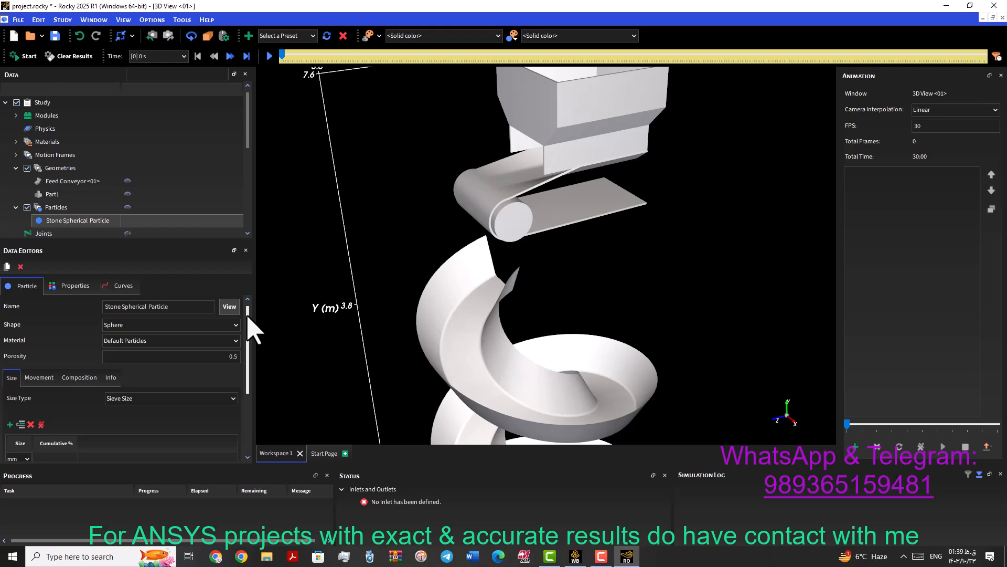
{"action": "scroll", "coordinate": [253, 333], "scroll_direction": "down", "scroll_amount": 2}
{"action": "scroll", "coordinate": [253, 320], "scroll_direction": "up", "scroll_amount": 2}
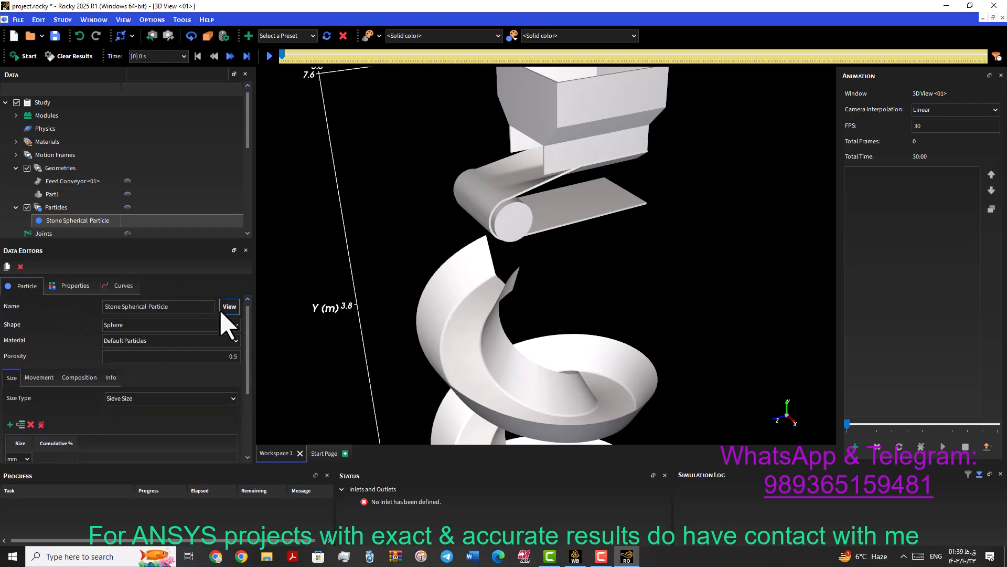
{"action": "left_click", "coordinate": [73, 286]}
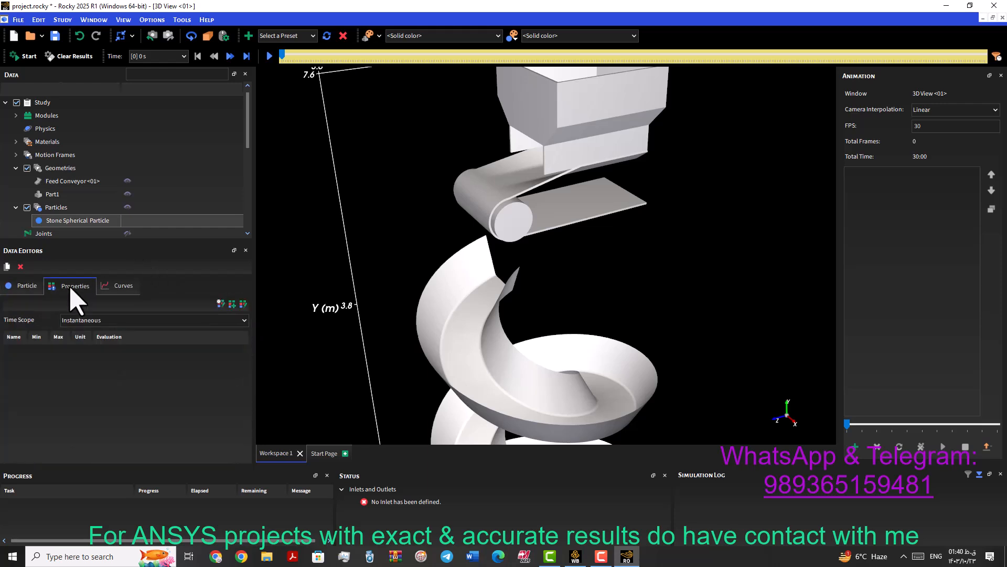
{"action": "left_click", "coordinate": [124, 287]}
{"action": "left_click", "coordinate": [25, 291]}
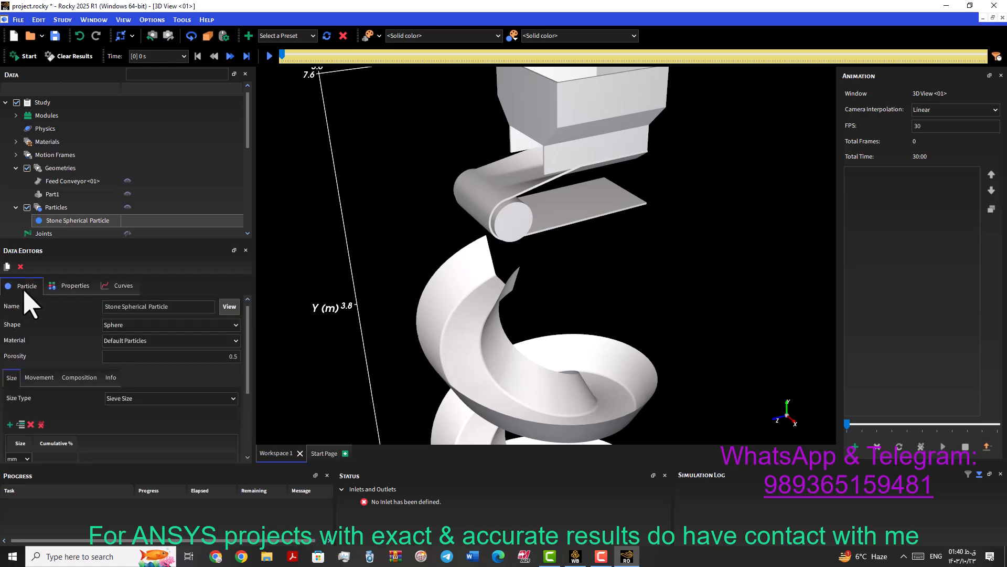
Step: Create a second particle in the Particles group and select it for editing
{"action": "left_click_drag", "start_coordinate": [247, 142], "coordinate": [248, 167]}
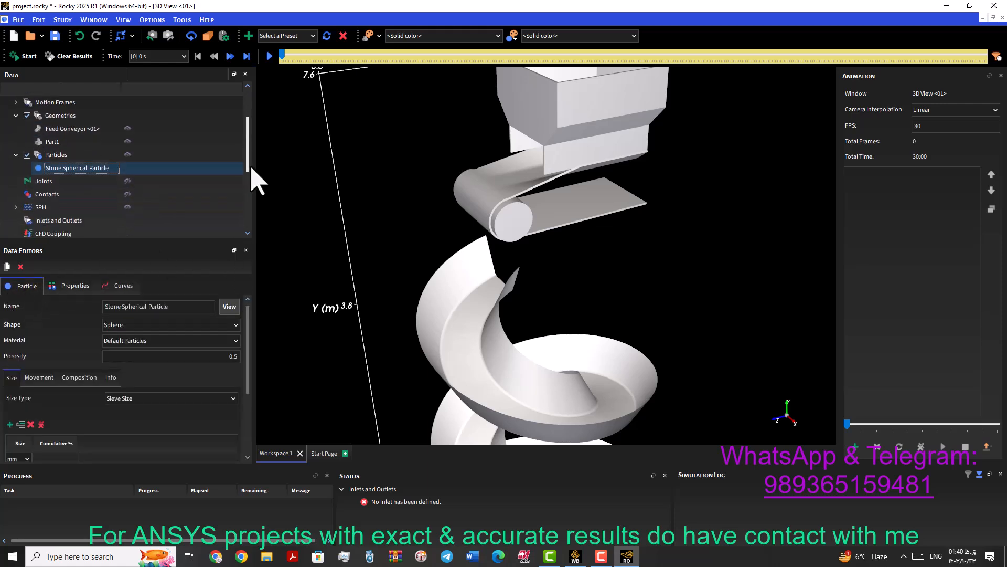
{"action": "right_click", "coordinate": [54, 156]}
{"action": "mouse_move", "coordinate": [121, 155]}
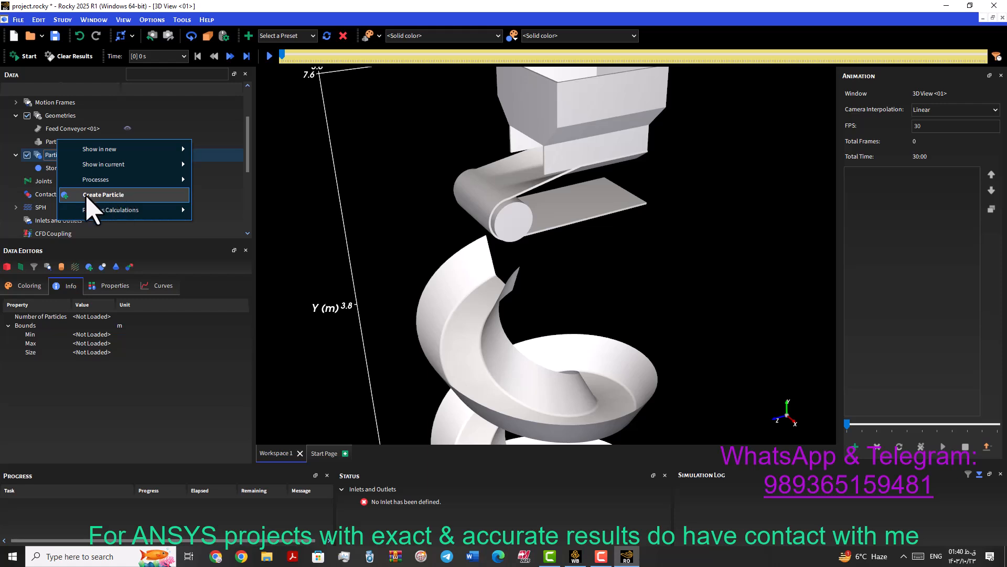
{"action": "left_click", "coordinate": [122, 200]}
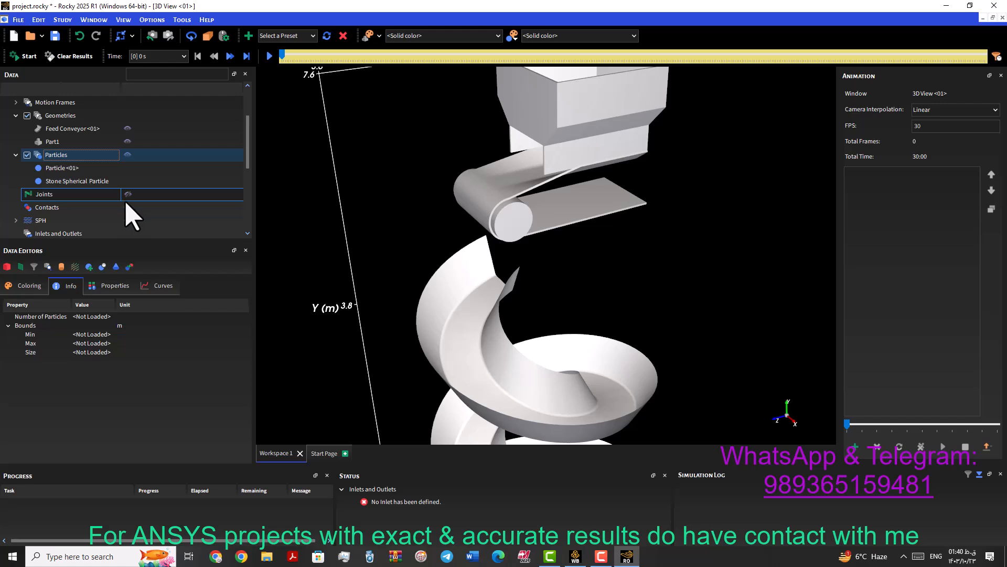
{"action": "left_click", "coordinate": [73, 172]}
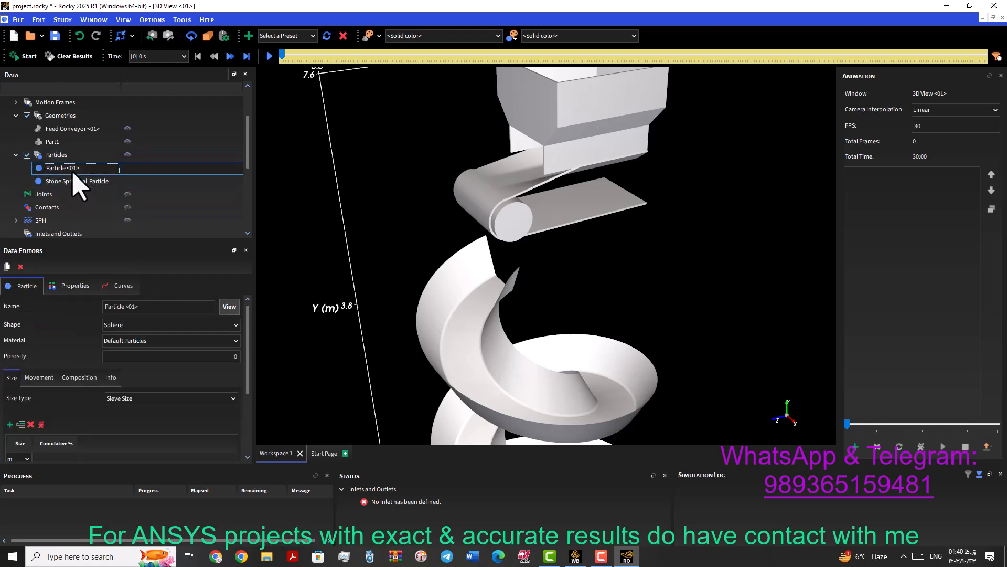
Step: Change the new particle's size unit to mm and set its sieve size to 50 mm
{"action": "left_click_drag", "start_coordinate": [248, 321], "coordinate": [252, 382]}
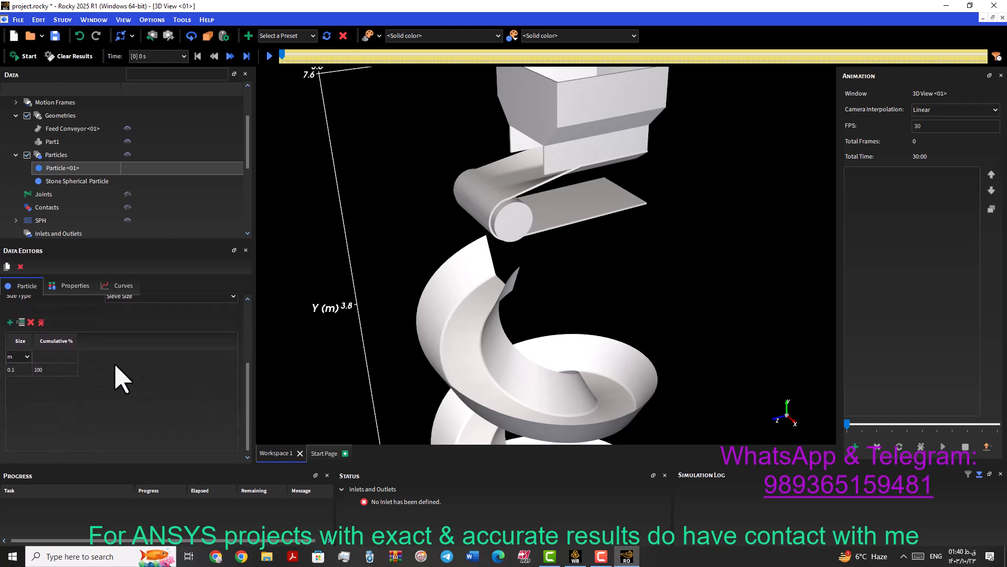
{"action": "left_click", "coordinate": [26, 357]}
{"action": "left_click", "coordinate": [15, 367]}
{"action": "type", "text": "50"}
{"action": "key", "text": "Return"}
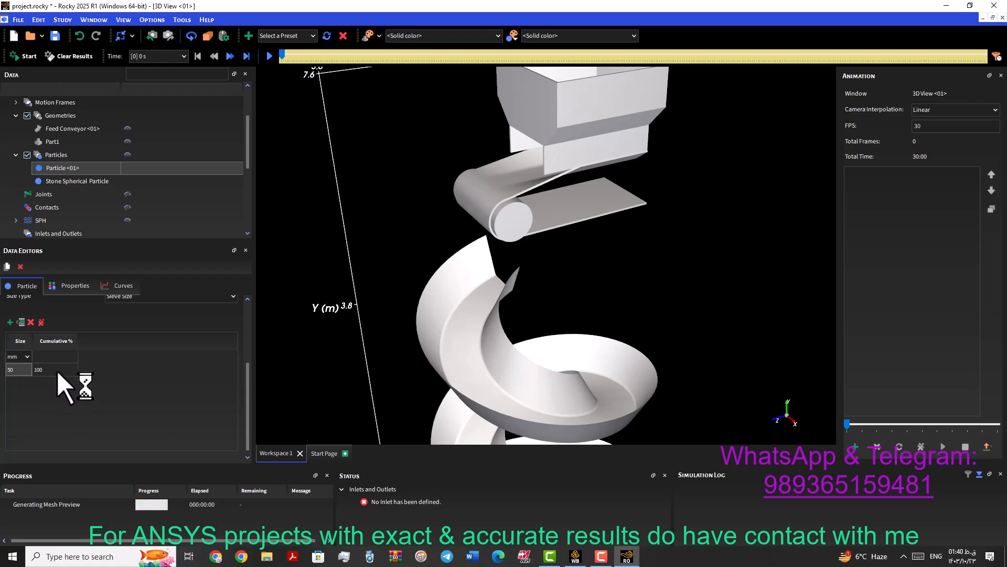
{"action": "mouse_move", "coordinate": [248, 353]}
{"action": "left_mouse_down"}
{"action": "mouse_move", "coordinate": [250, 380]}
{"action": "mouse_move", "coordinate": [250, 363]}
{"action": "left_mouse_up"}
{"action": "left_click", "coordinate": [233, 381]}
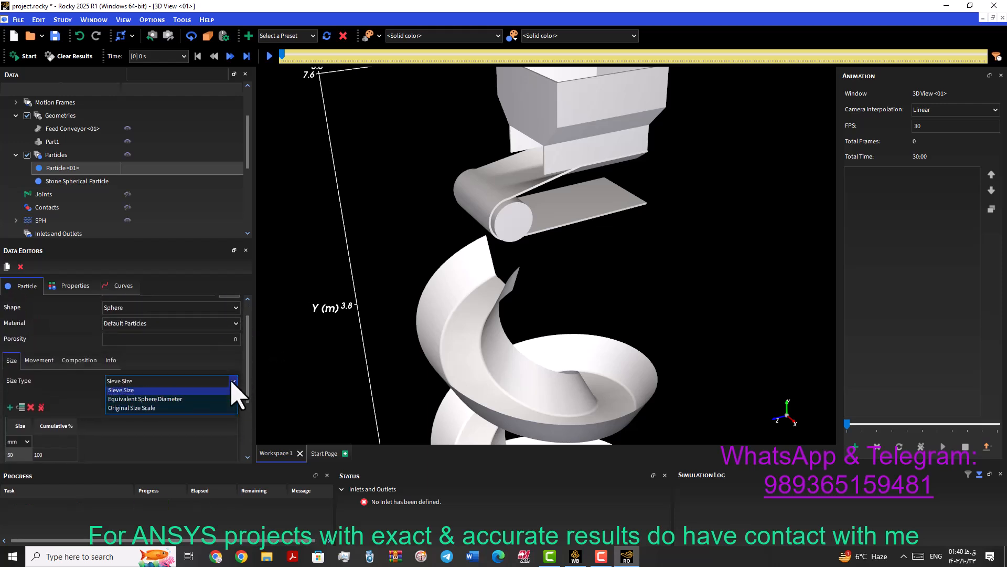
{"action": "left_click", "coordinate": [225, 340]}
{"action": "left_click", "coordinate": [236, 327]}
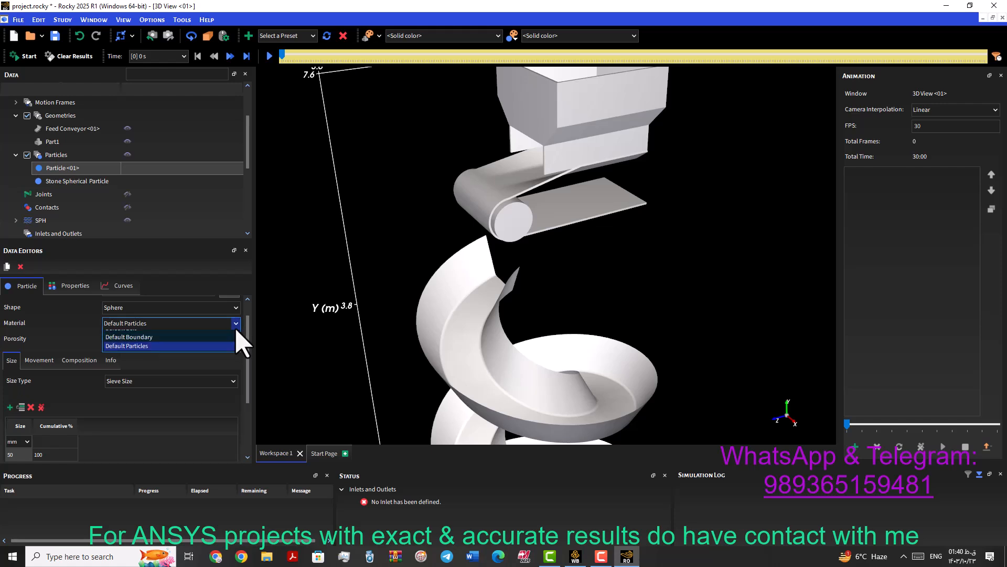
{"action": "left_click", "coordinate": [63, 325]}
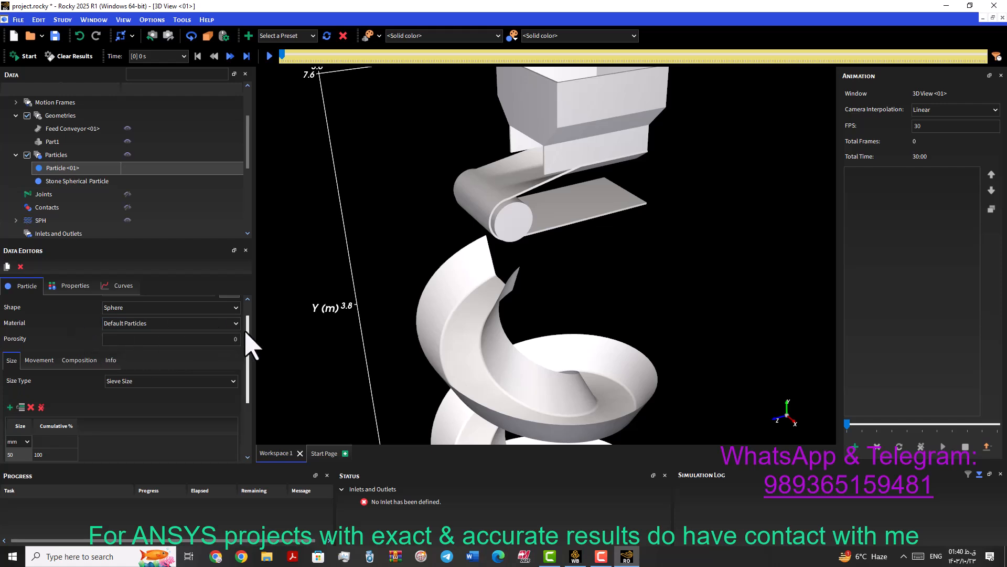
Step: Set the new particle's shape to Polyhedron and open its 3D particle preview for inspection
{"action": "left_click", "coordinate": [238, 307]}
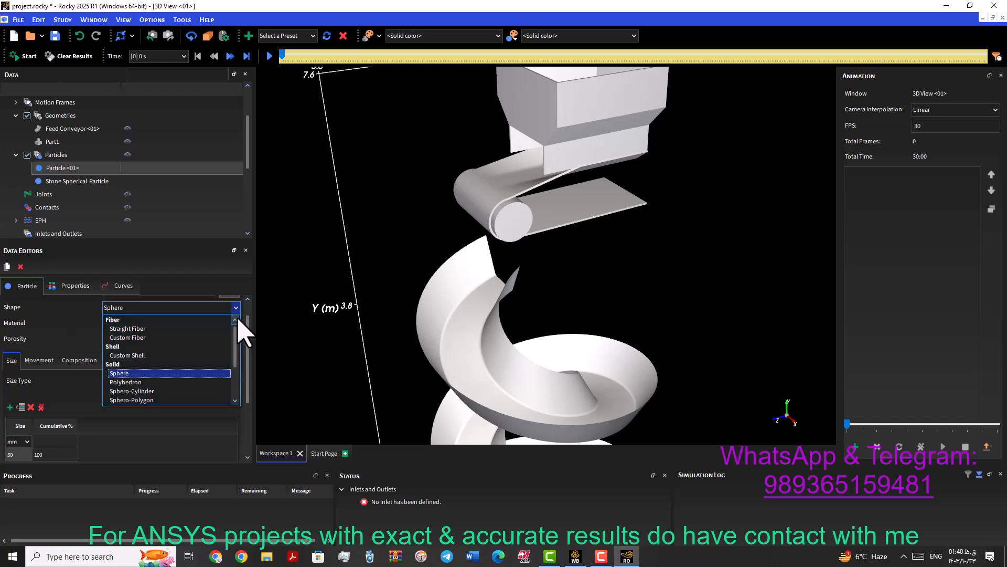
{"action": "left_click_drag", "start_coordinate": [235, 351], "coordinate": [235, 370]}
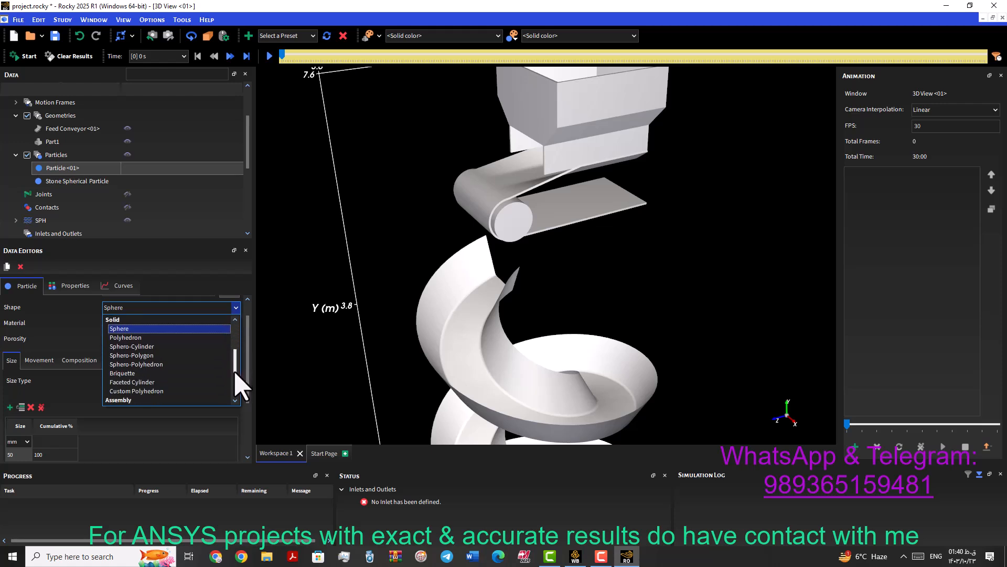
{"action": "left_click", "coordinate": [151, 338]}
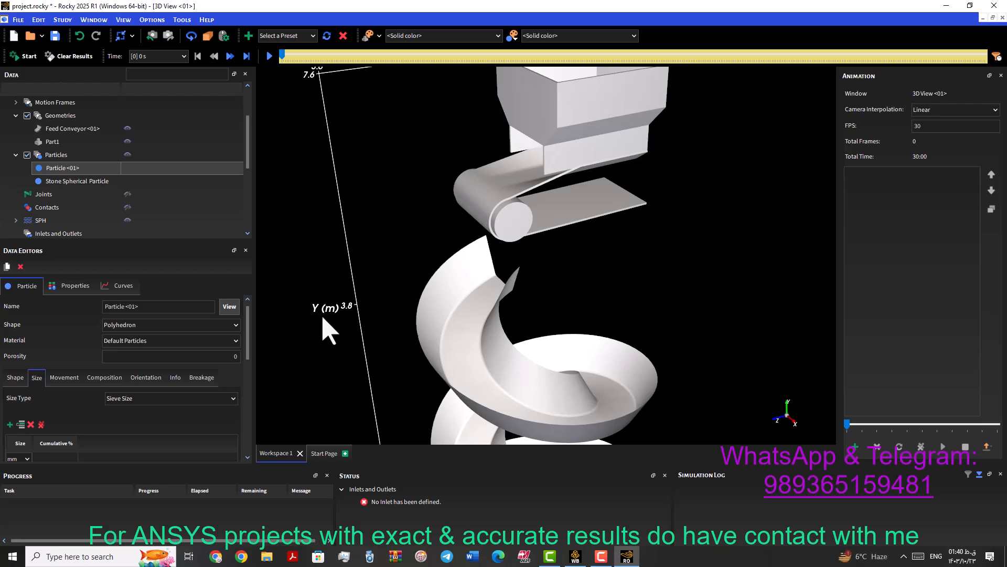
{"action": "left_click", "coordinate": [237, 325]}
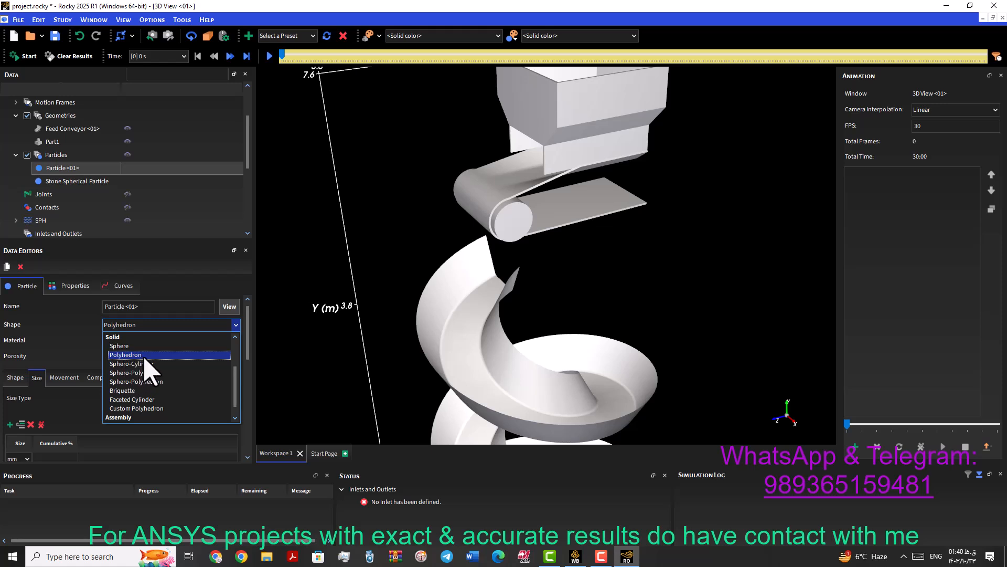
{"action": "left_click", "coordinate": [145, 356]}
{"action": "left_click", "coordinate": [230, 307]}
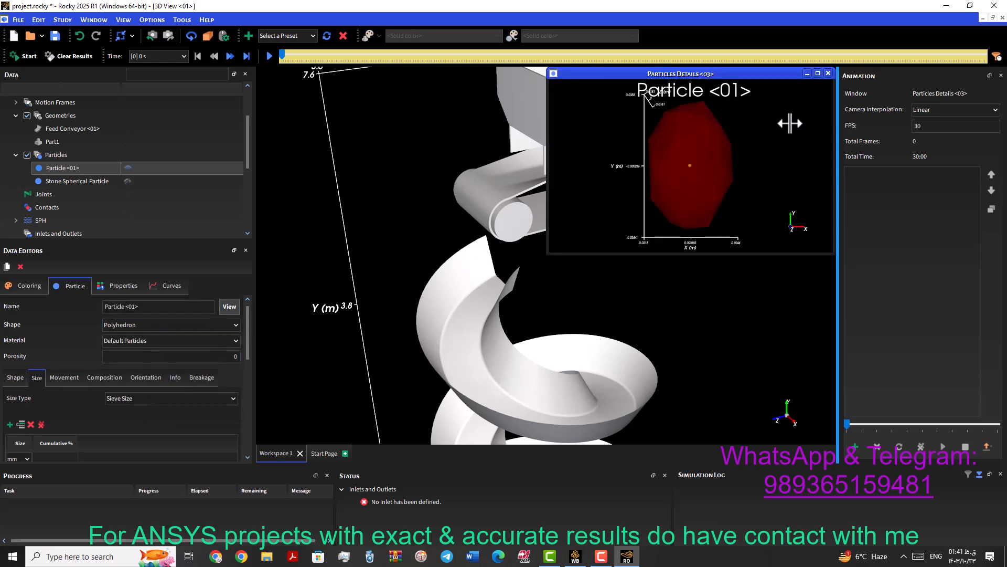
{"action": "left_click_drag", "start_coordinate": [713, 161], "coordinate": [691, 187]}
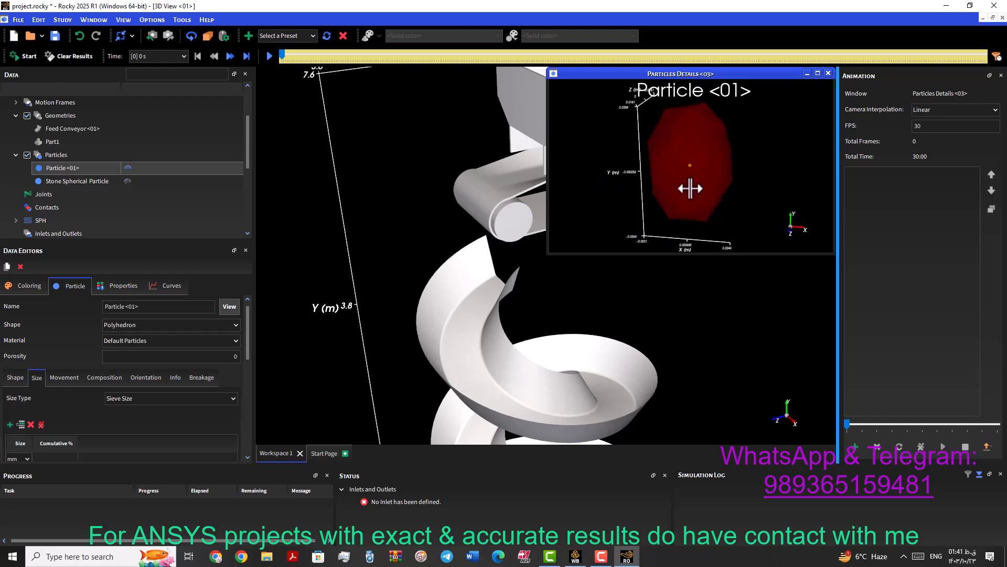
Step: Try the Sphero-Polygon and Sphero-Polyhedron shapes for the new particle and compare them in the preview
{"action": "left_click", "coordinate": [231, 325]}
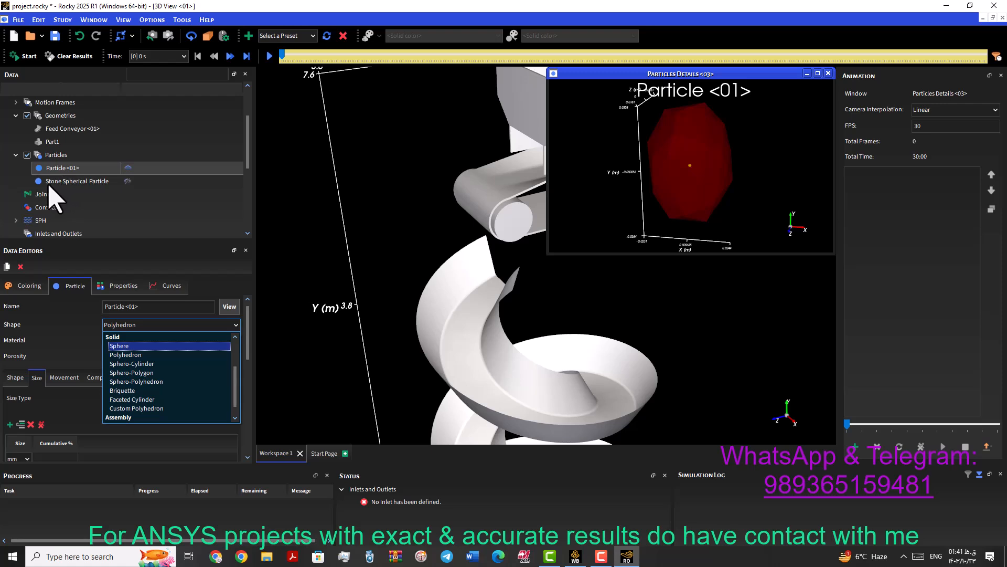
{"action": "left_click", "coordinate": [152, 374]}
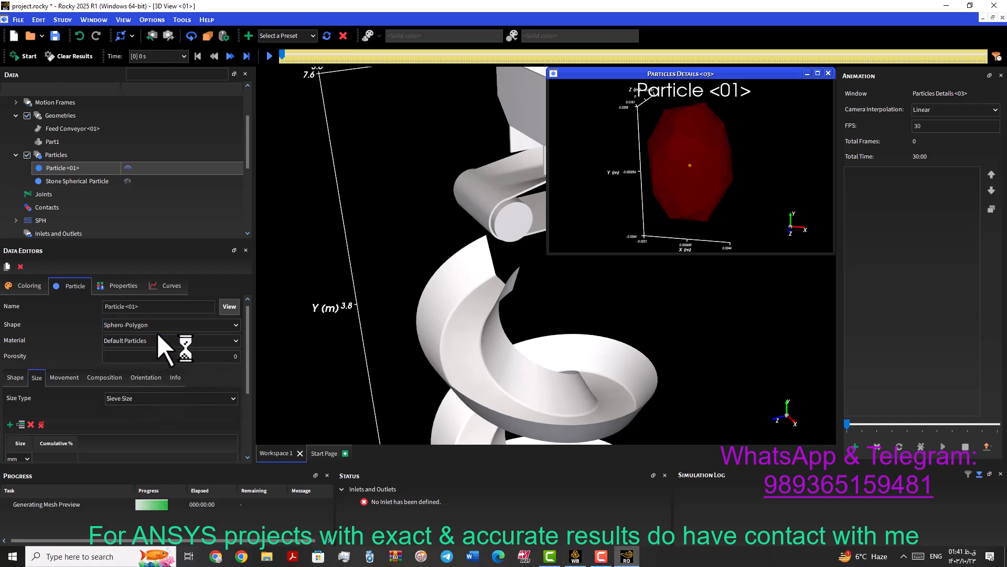
{"action": "left_click", "coordinate": [232, 307]}
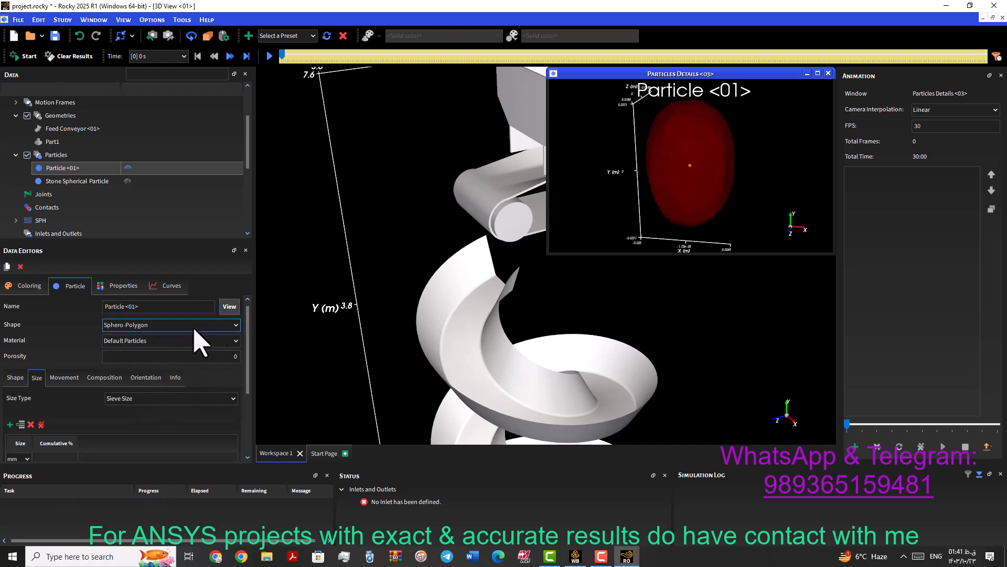
{"action": "left_click", "coordinate": [220, 326]}
{"action": "left_click", "coordinate": [155, 382]}
Step: Try the Straight Fiber shape for the new particle and inspect it in the preview
{"action": "left_click", "coordinate": [230, 325]}
{"action": "left_click_drag", "start_coordinate": [233, 376], "coordinate": [233, 333]}
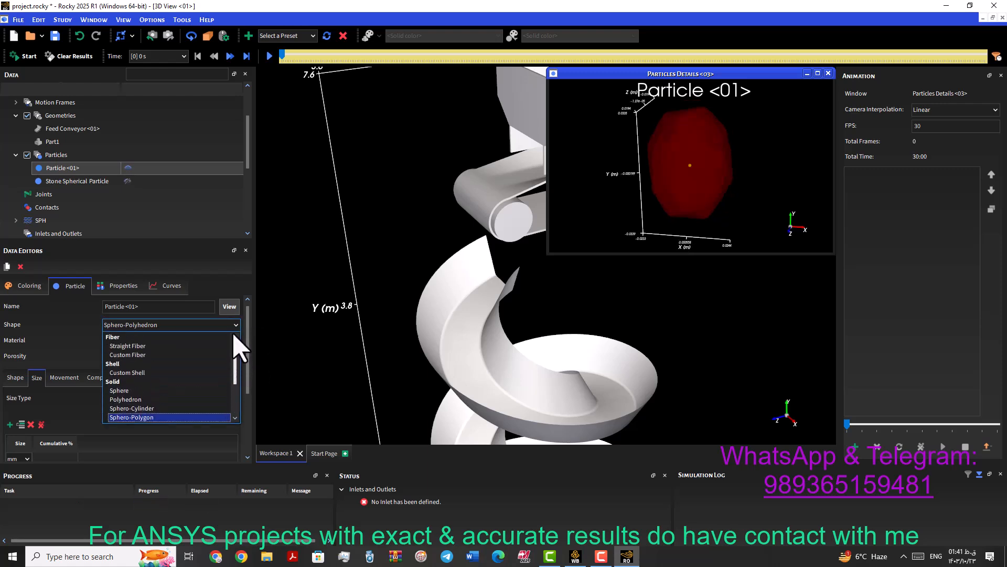
{"action": "left_click", "coordinate": [136, 346]}
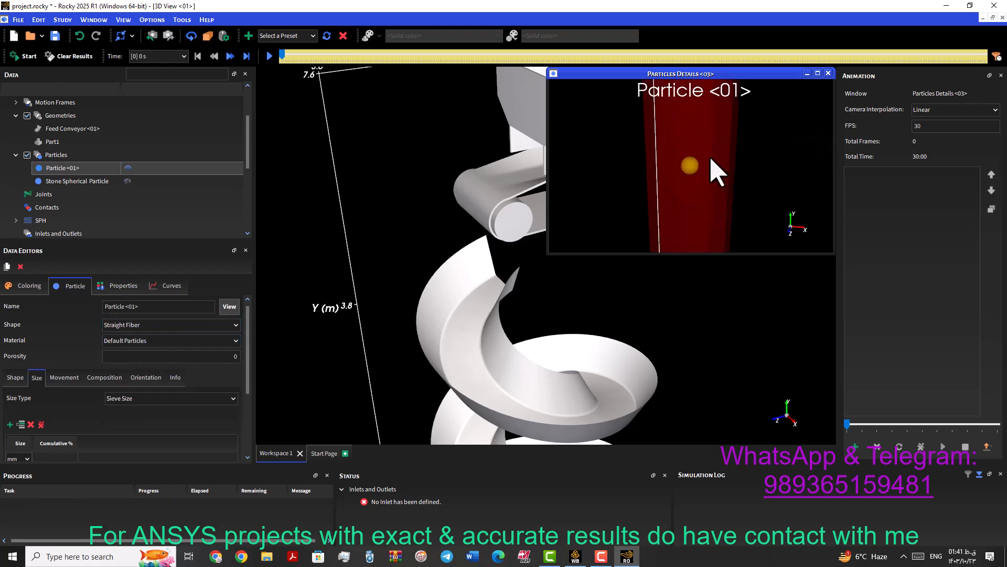
{"action": "scroll", "coordinate": [709, 166], "scroll_direction": "down", "scroll_amount": 5}
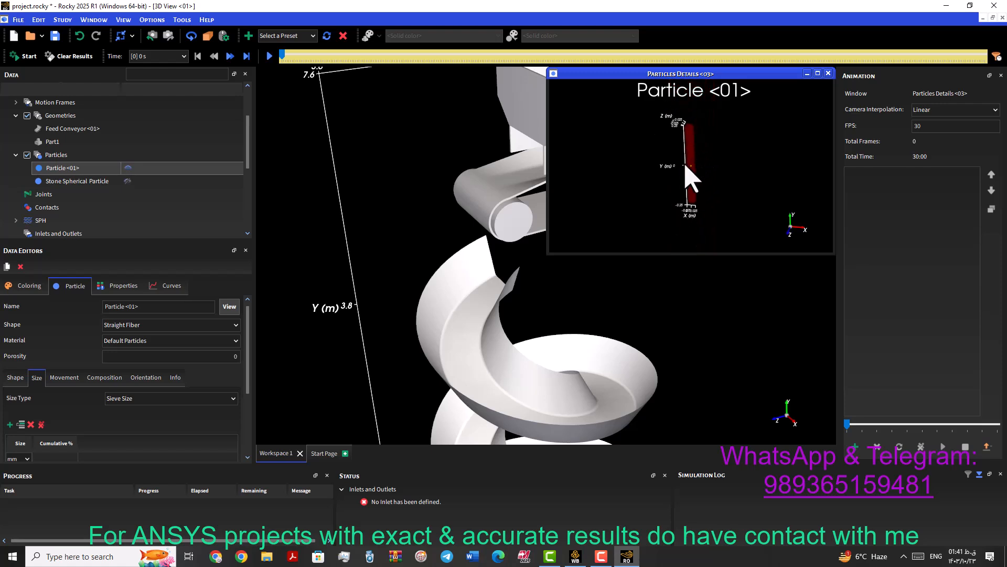
{"action": "scroll", "coordinate": [693, 135], "scroll_direction": "up", "scroll_amount": 3}
{"action": "scroll", "coordinate": [691, 132], "scroll_direction": "down", "scroll_amount": 3}
{"action": "mouse_move", "coordinate": [697, 149]}
{"action": "left_mouse_down"}
{"action": "mouse_move", "coordinate": [659, 149]}
{"action": "mouse_move", "coordinate": [689, 149]}
{"action": "left_mouse_up"}
{"action": "scroll", "coordinate": [687, 144], "scroll_direction": "up", "scroll_amount": 5}
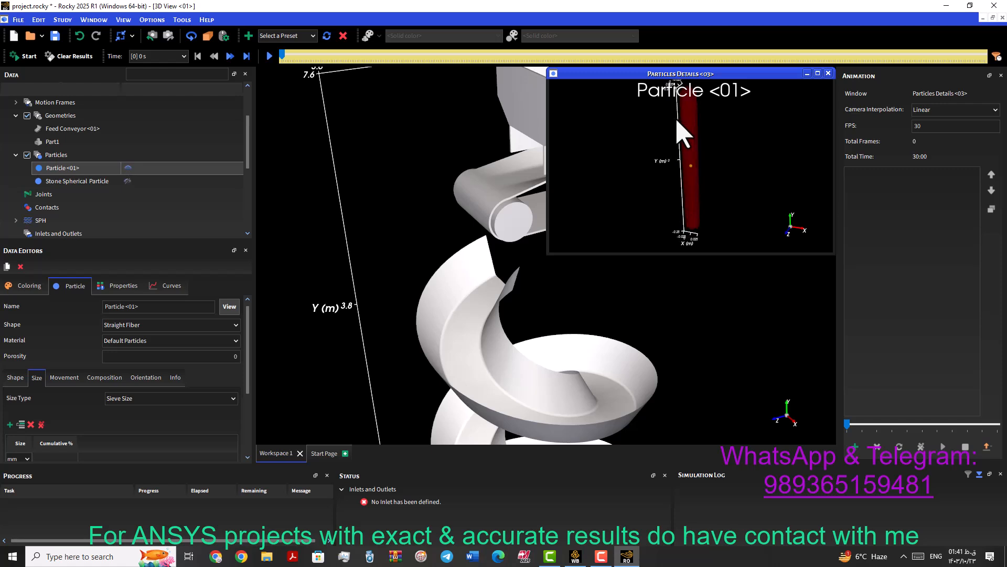
Step: Change the new particle's shape from Straight Fiber to Polyhedron
{"action": "left_click", "coordinate": [223, 324]}
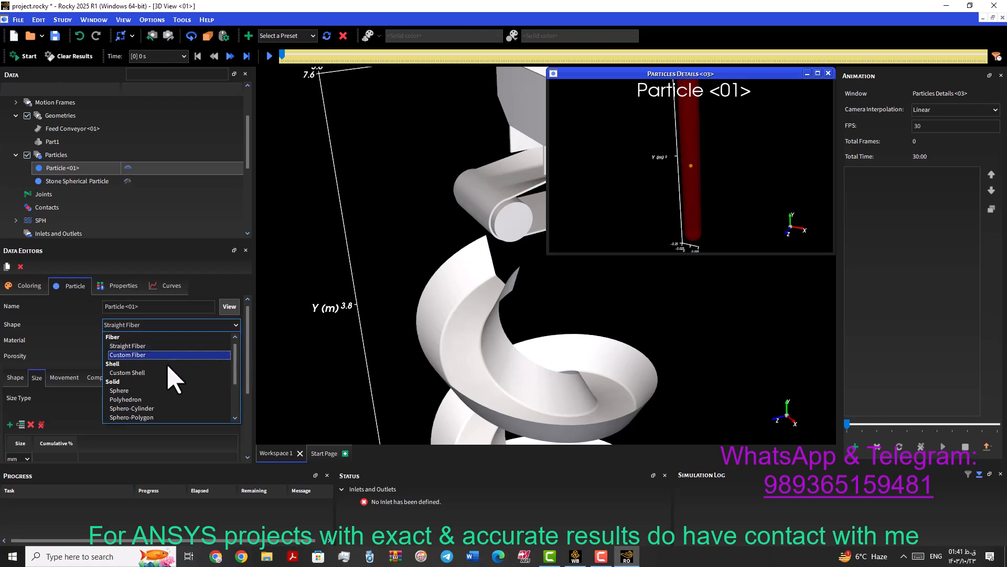
{"action": "key", "text": "Down"}
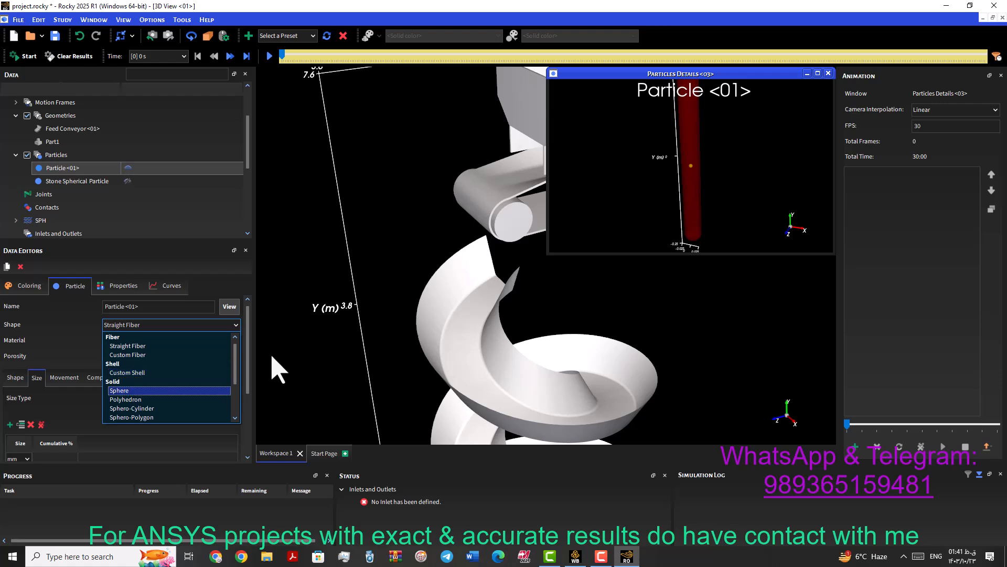
{"action": "key", "text": "Down"}
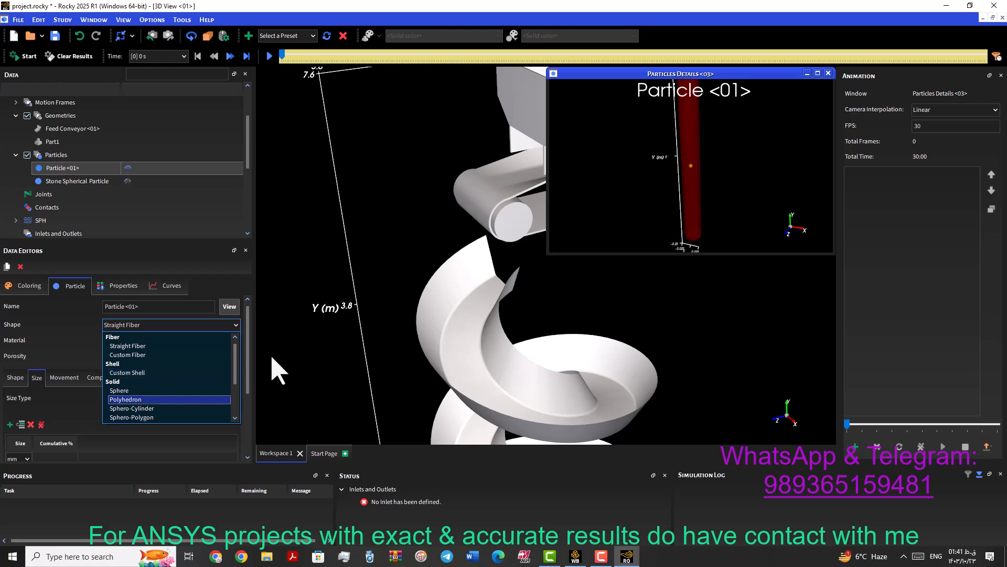
{"action": "key", "text": "Return"}
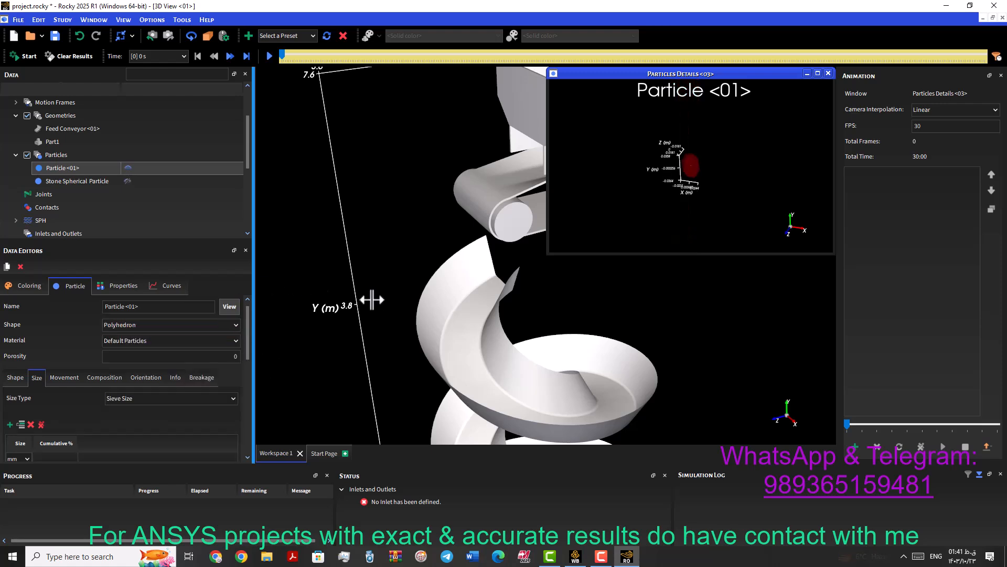
{"action": "scroll", "coordinate": [709, 167], "scroll_direction": "up", "scroll_amount": 5}
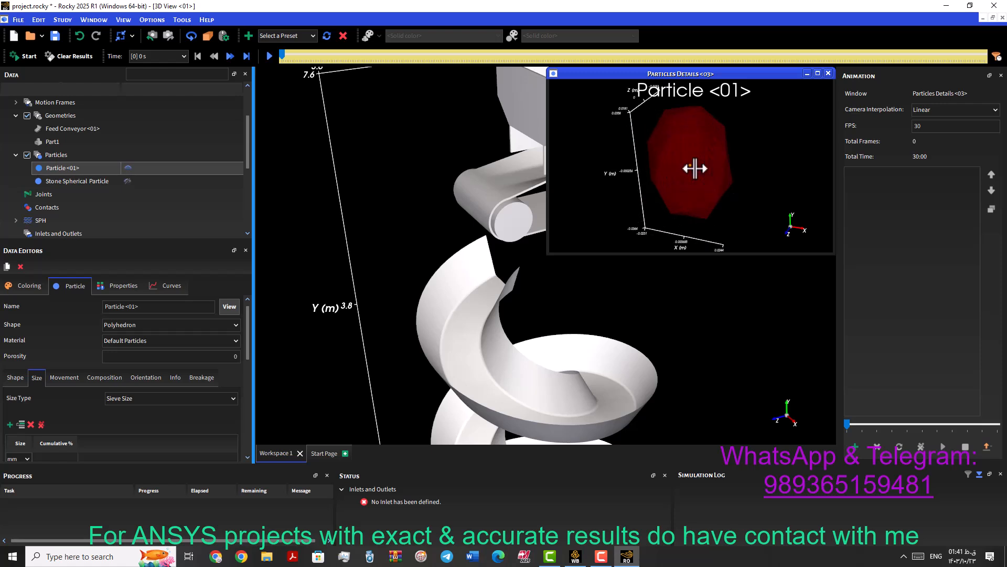
Step: Maximize the particle preview and examine the polyhedron's form from several angles
{"action": "left_click_drag", "start_coordinate": [689, 174], "coordinate": [686, 146]}
{"action": "scroll", "coordinate": [686, 157], "scroll_direction": "down", "scroll_amount": 3}
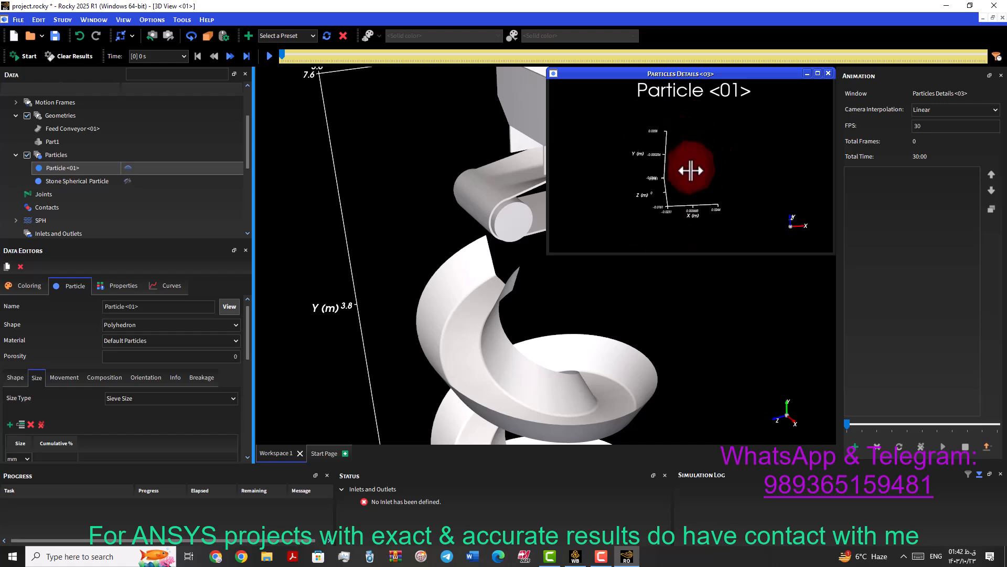
{"action": "left_click", "coordinate": [818, 74]}
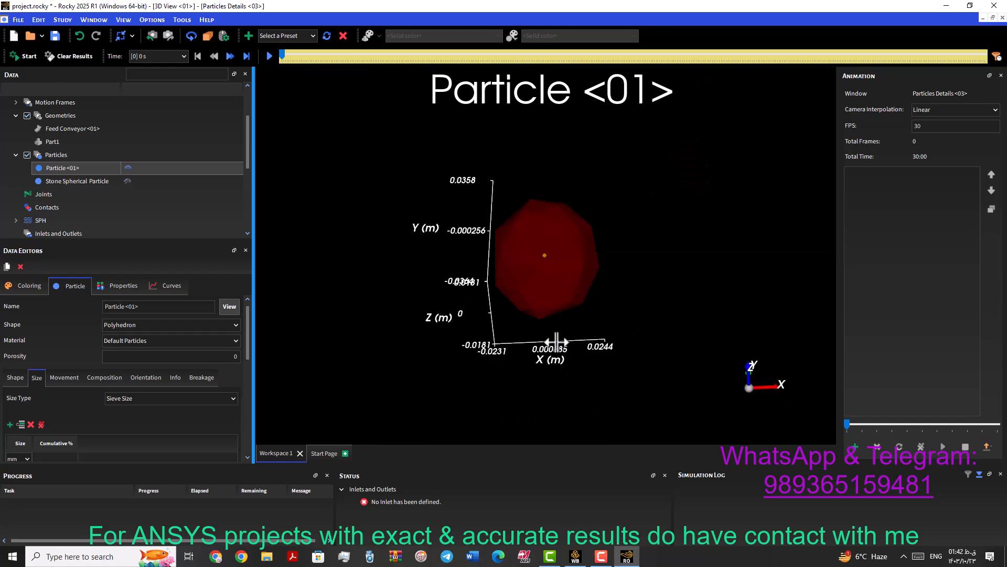
{"action": "scroll", "coordinate": [556, 341], "scroll_direction": "up", "scroll_amount": 2}
{"action": "left_click_drag", "start_coordinate": [544, 304], "coordinate": [526, 397]}
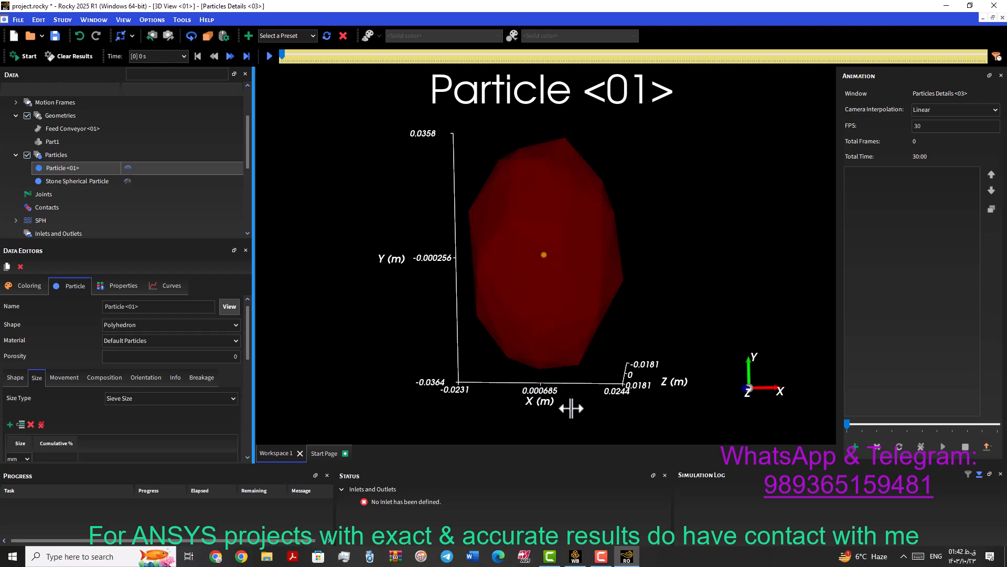
Step: Set the polyhedral particle's porosity to 0.5 and keep mm as the unit of its sieve size
{"action": "mouse_move", "coordinate": [619, 397]}
{"action": "left_mouse_down"}
{"action": "mouse_move", "coordinate": [636, 405]}
{"action": "mouse_move", "coordinate": [623, 401]}
{"action": "left_mouse_up"}
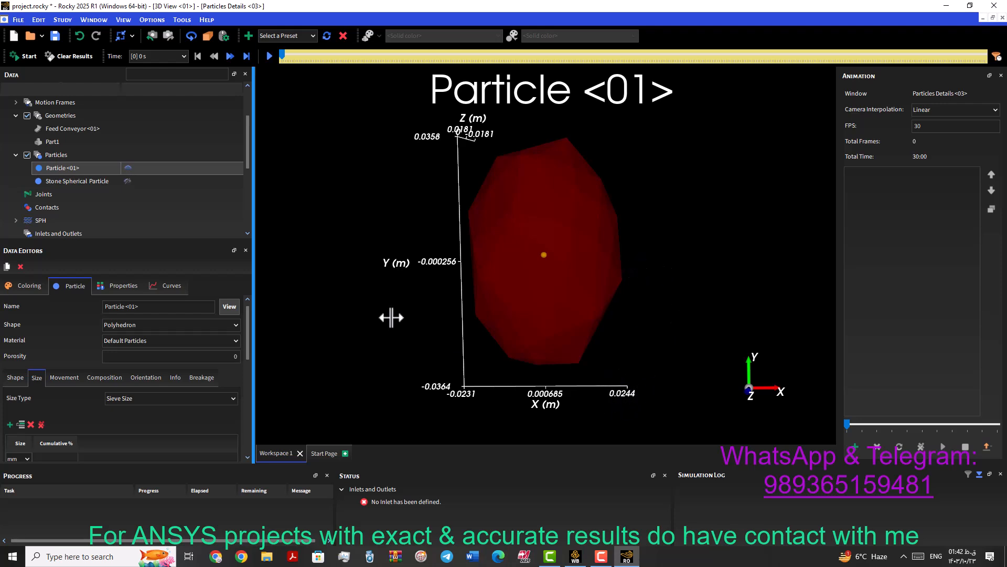
{"action": "left_click_drag", "start_coordinate": [522, 314], "coordinate": [485, 345]}
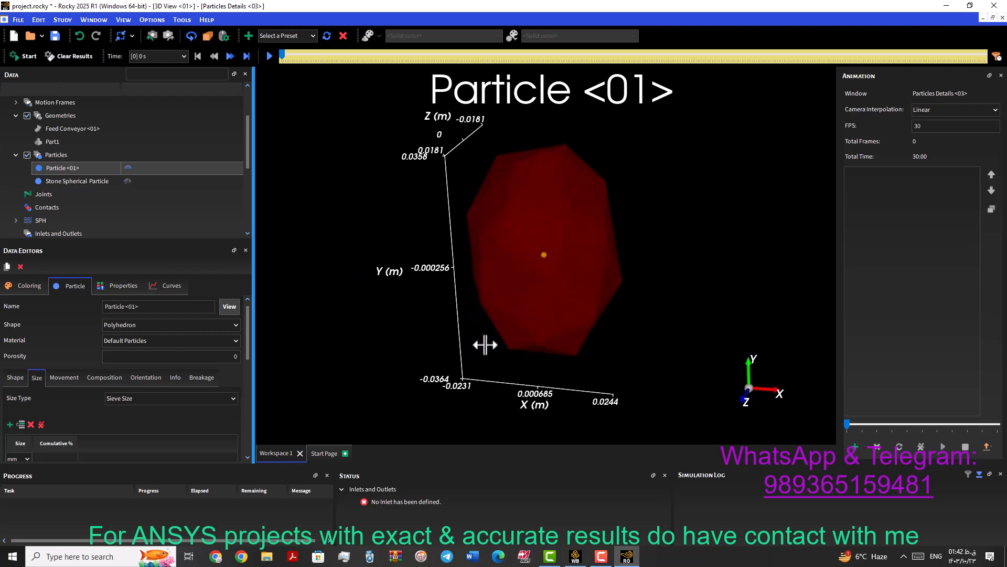
{"action": "left_click", "coordinate": [131, 356]}
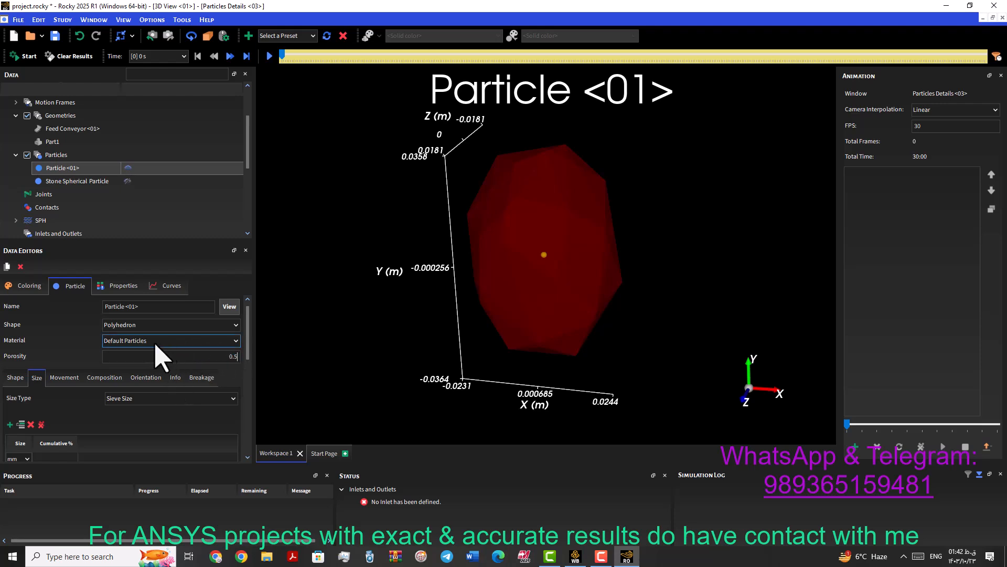
{"action": "left_click", "coordinate": [44, 458]}
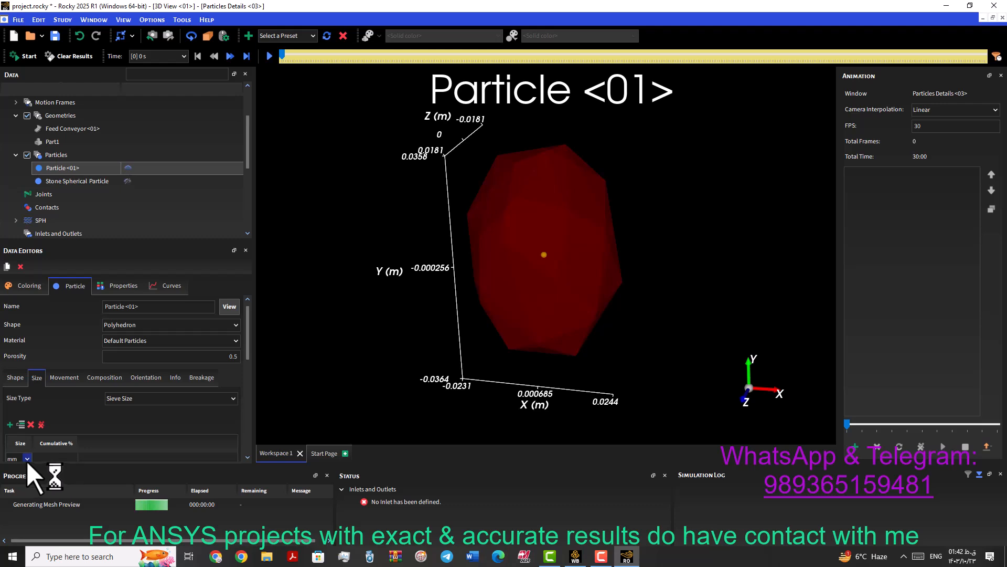
{"action": "left_click", "coordinate": [26, 460]}
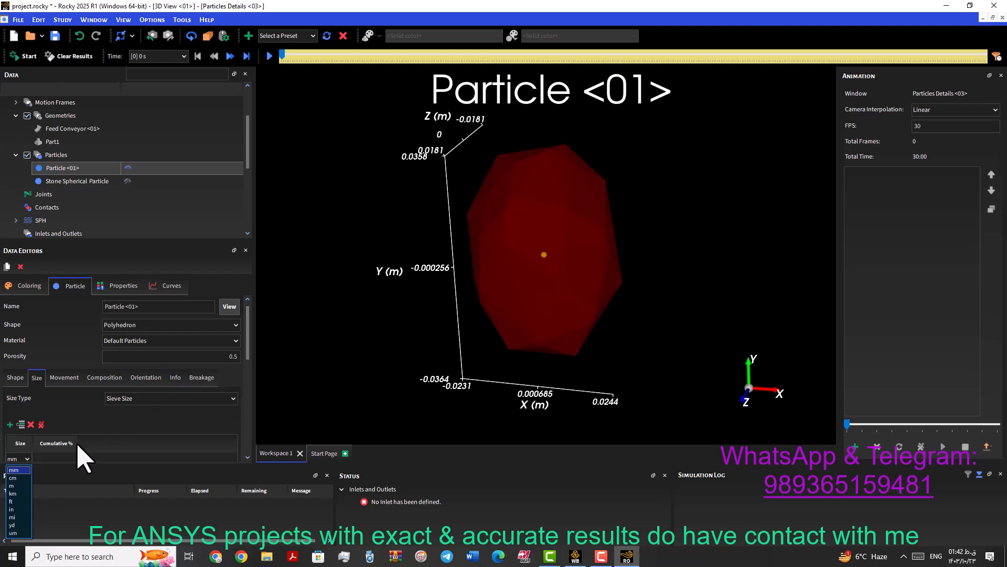
{"action": "left_click", "coordinate": [24, 470]}
{"action": "scroll", "coordinate": [48, 461], "scroll_direction": "down", "scroll_amount": 2}
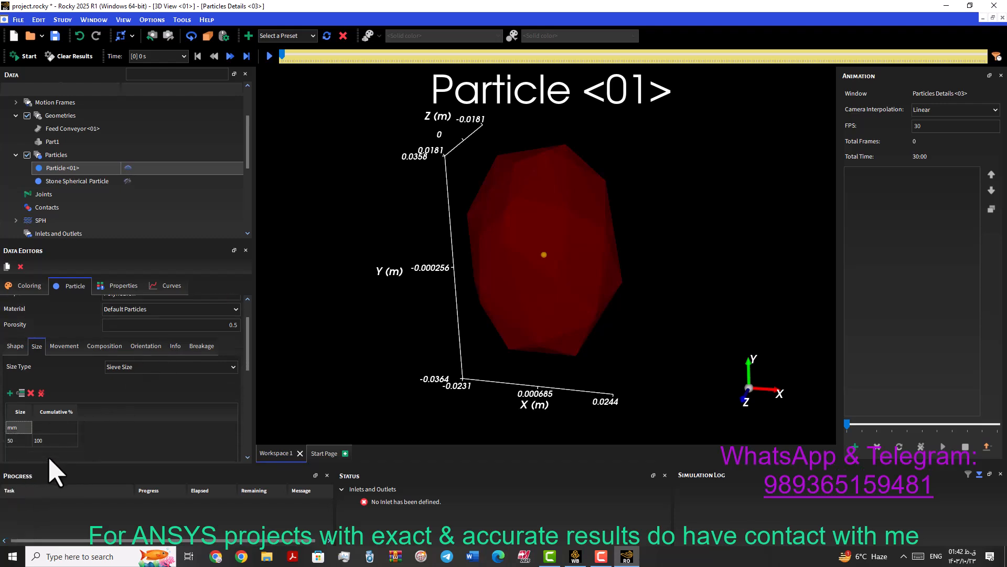
{"action": "left_click", "coordinate": [48, 440]}
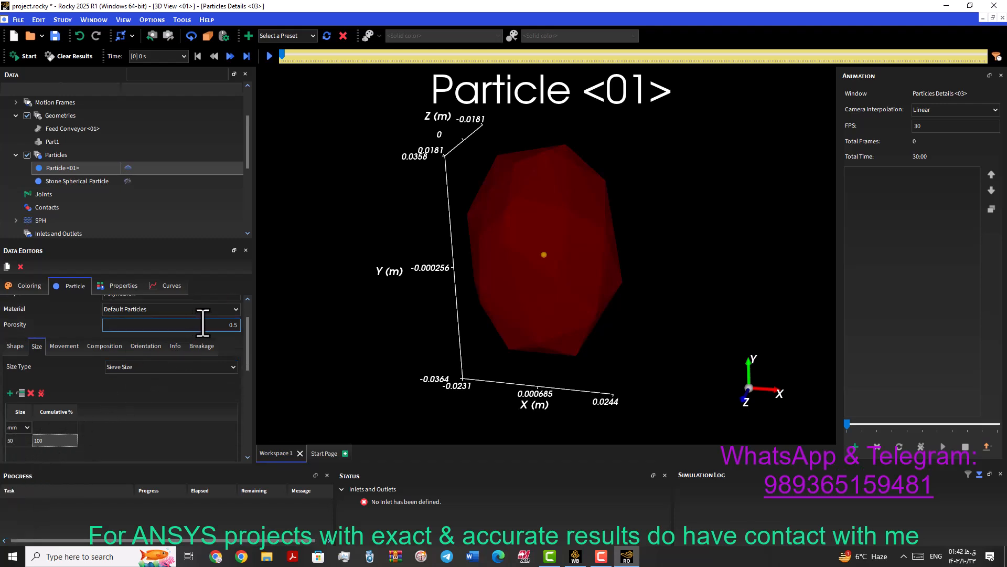
{"action": "scroll", "coordinate": [206, 324], "scroll_direction": "up", "scroll_amount": 4}
{"action": "scroll", "coordinate": [206, 324], "scroll_direction": "down", "scroll_amount": 1}
{"action": "scroll", "coordinate": [206, 324], "scroll_direction": "up", "scroll_amount": 1}
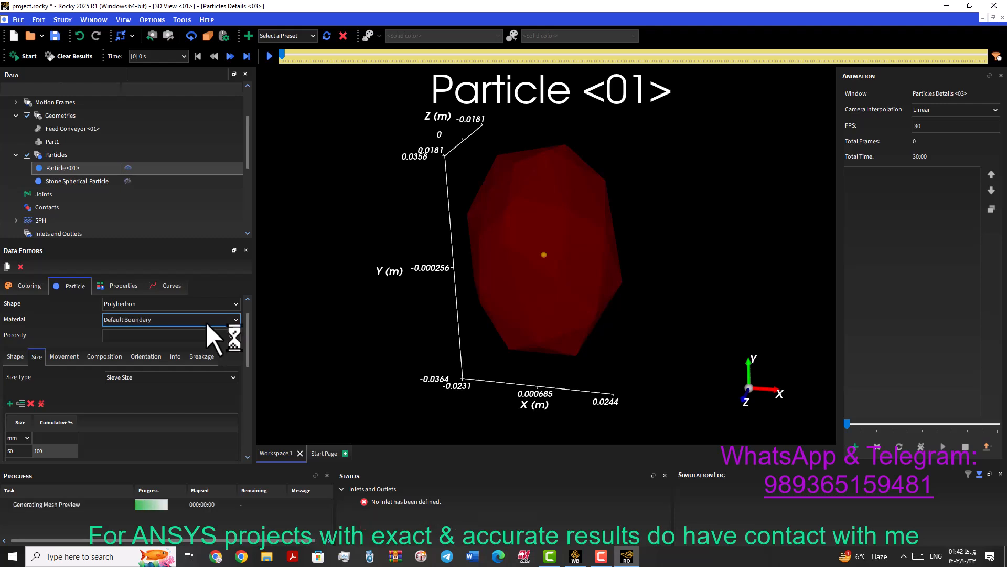
{"action": "scroll", "coordinate": [205, 323], "scroll_direction": "up", "scroll_amount": 1}
{"action": "left_click", "coordinate": [239, 322]}
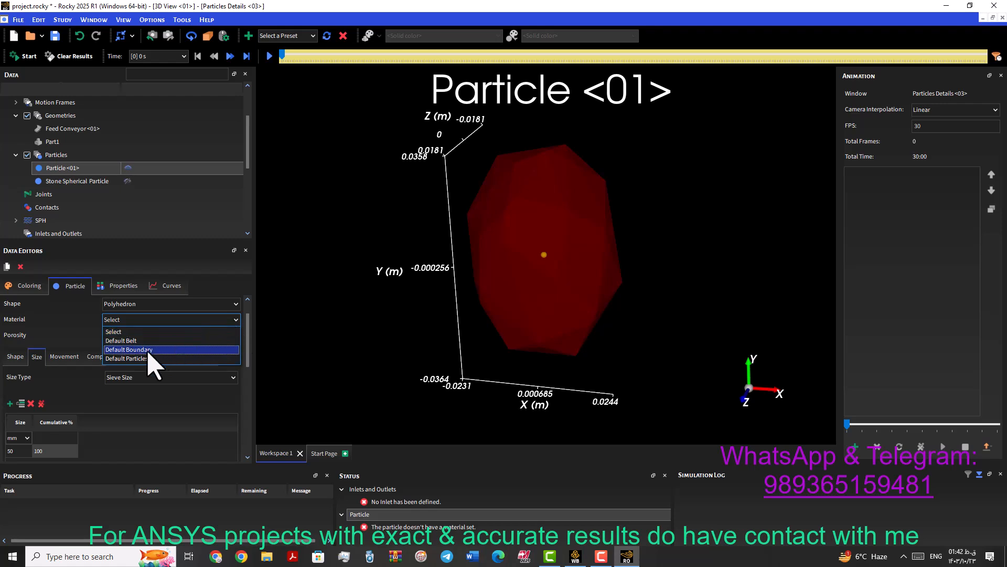
{"action": "left_click", "coordinate": [129, 359]}
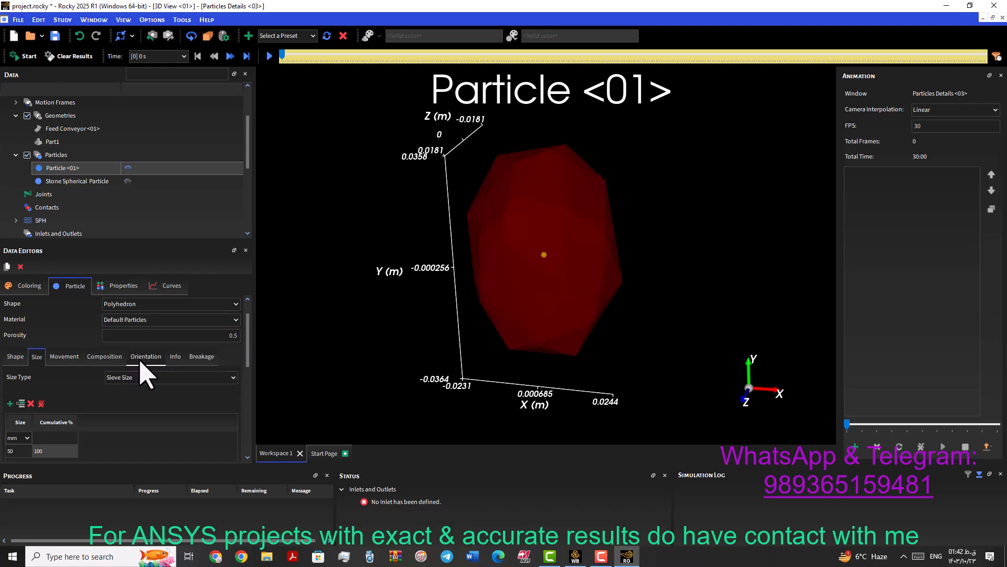
Step: Check the material and porosity of the Stone Spherical Particle against those of the polyhedral particle
{"action": "left_click", "coordinate": [90, 182]}
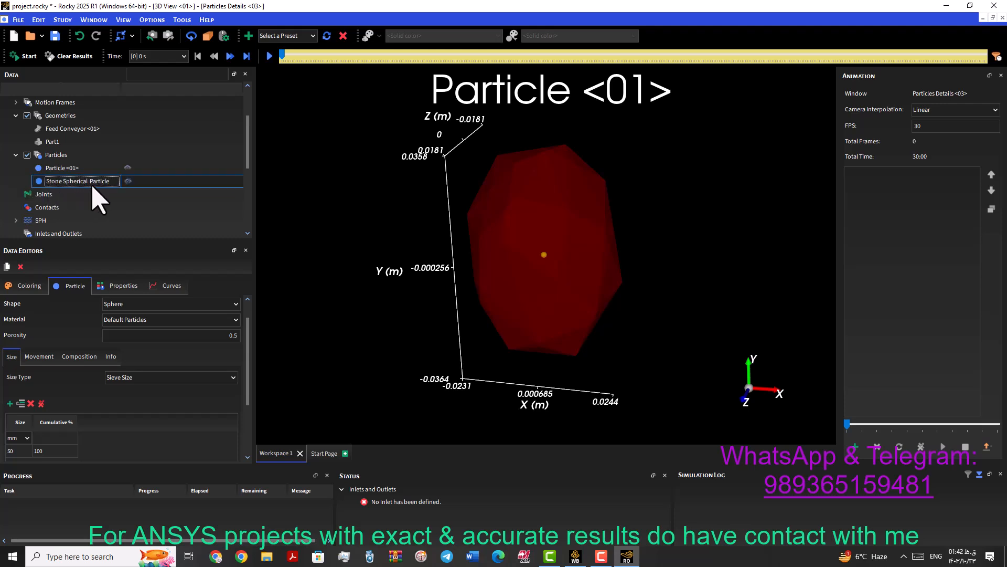
{"action": "left_click", "coordinate": [186, 335]}
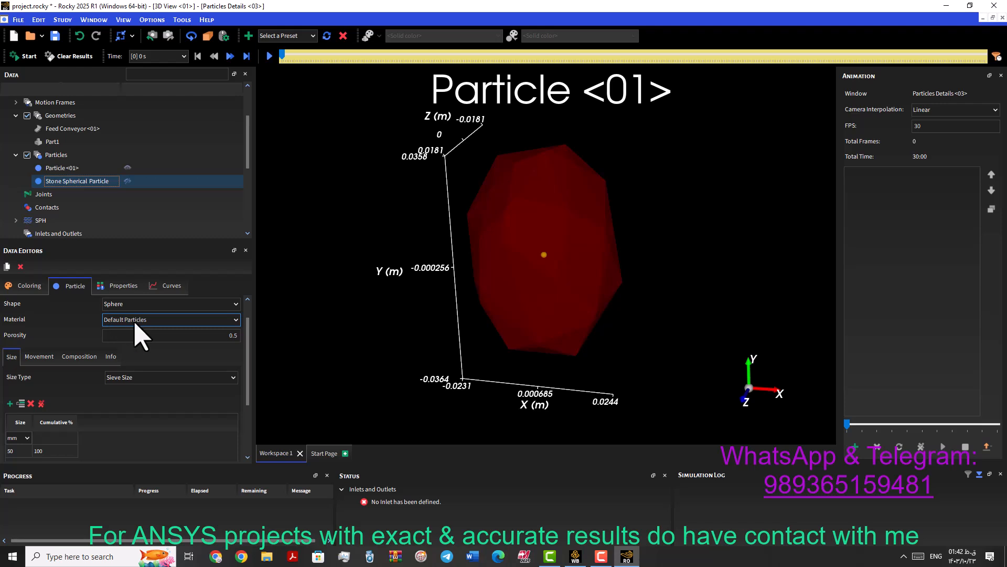
{"action": "left_click", "coordinate": [84, 169]}
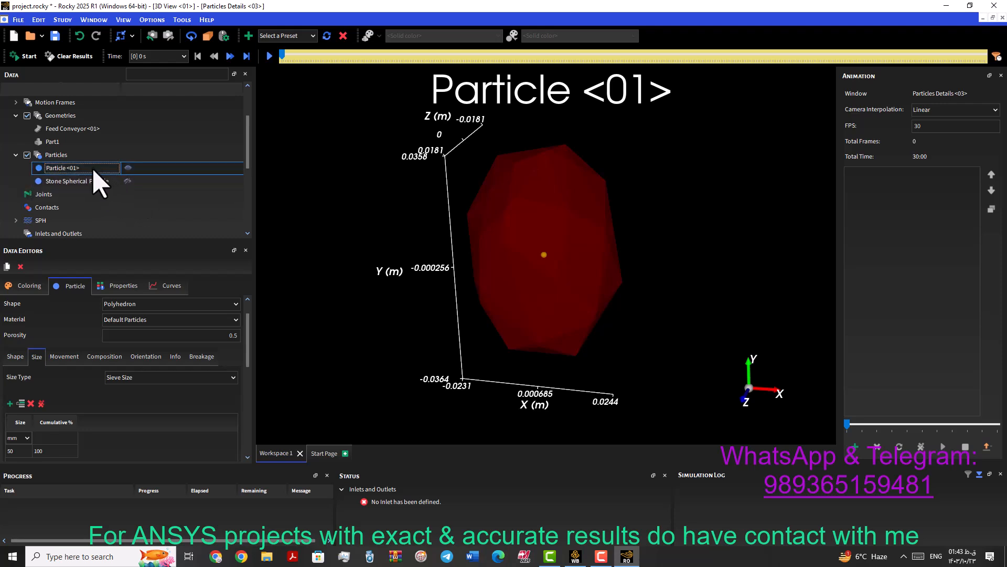
Step: Enable data collection for both the joints and the contacts of the simulation
{"action": "left_click", "coordinate": [42, 195]}
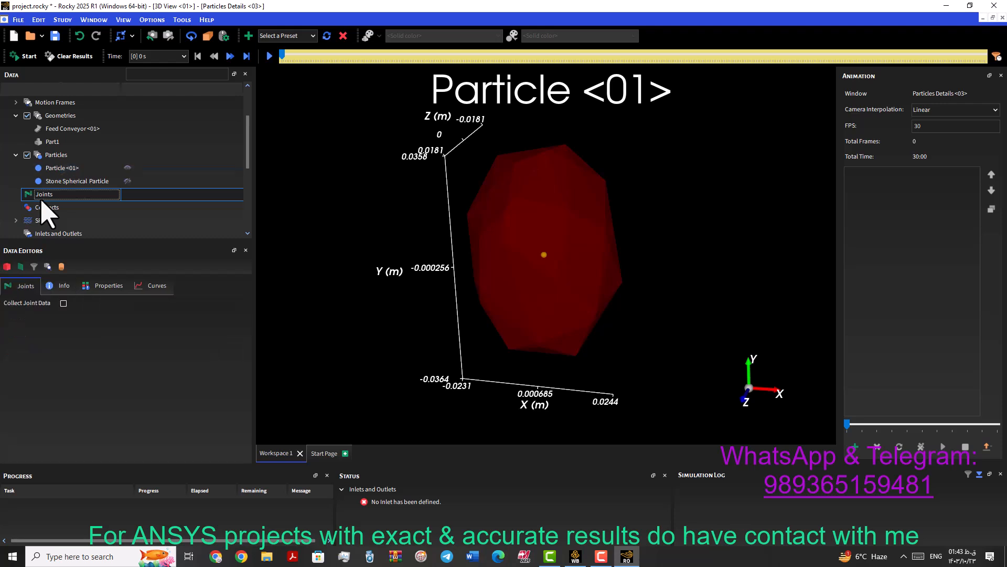
{"action": "left_click", "coordinate": [64, 303]}
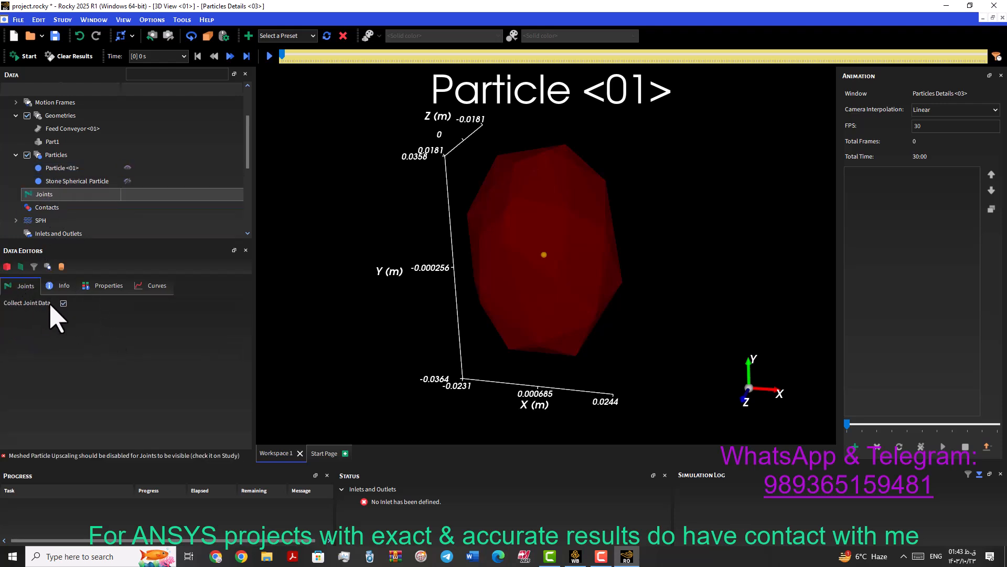
{"action": "left_click", "coordinate": [50, 207]}
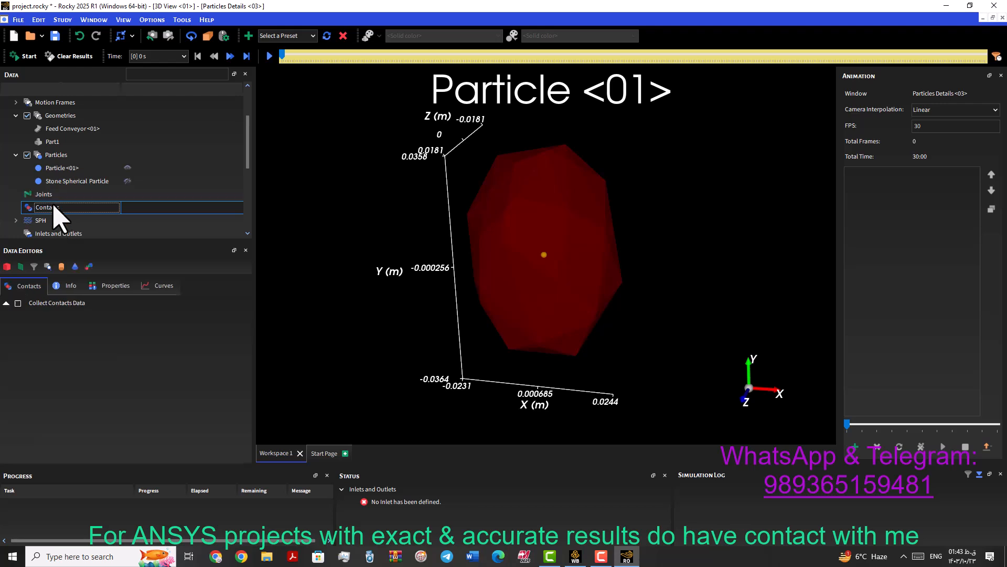
{"action": "left_click", "coordinate": [18, 303]}
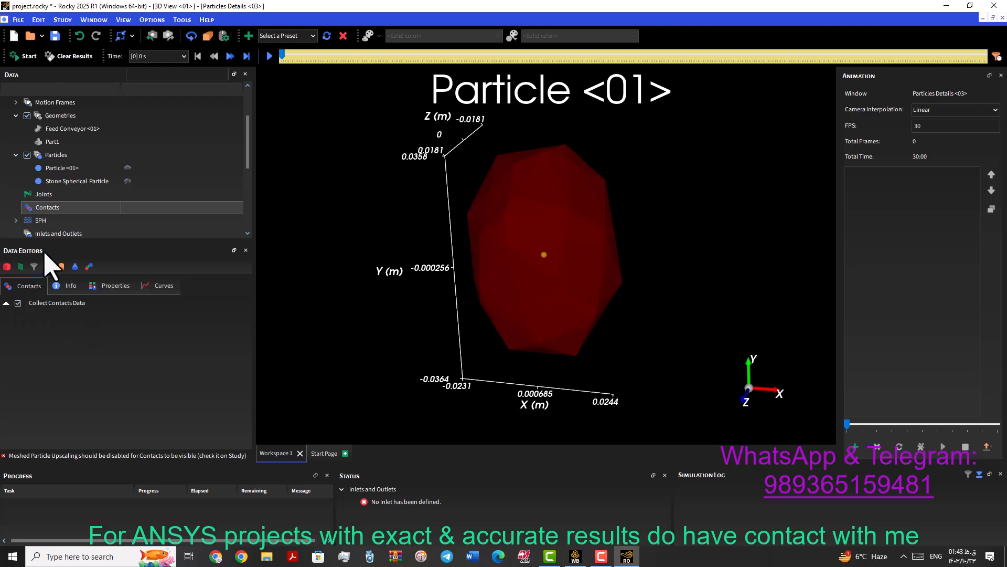
Step: Check the Eulerian Solution settings belonging to SPH
{"action": "left_click_drag", "start_coordinate": [247, 156], "coordinate": [252, 195]}
{"action": "left_click", "coordinate": [44, 143]}
{"action": "left_click", "coordinate": [16, 129]}
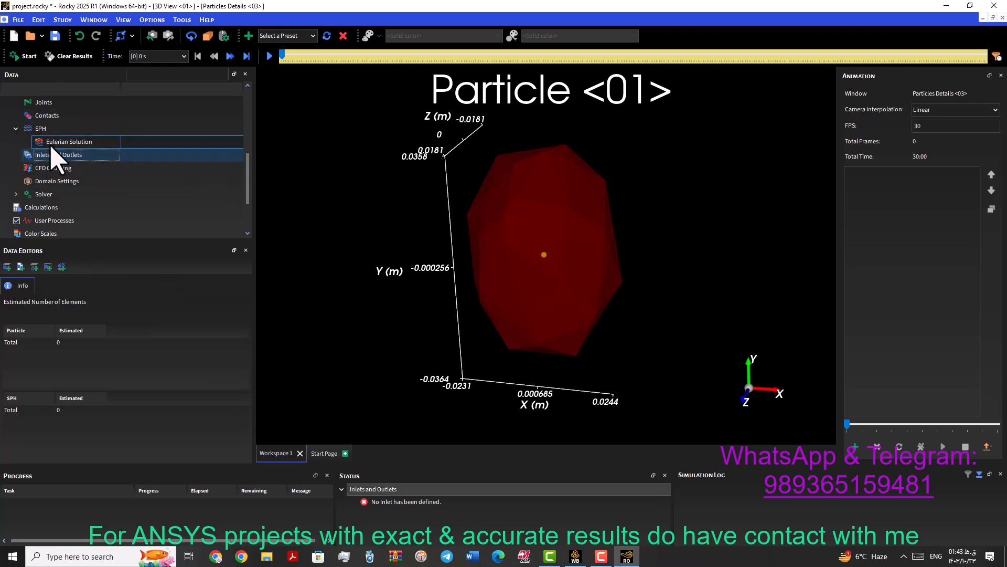
{"action": "left_click", "coordinate": [38, 142]}
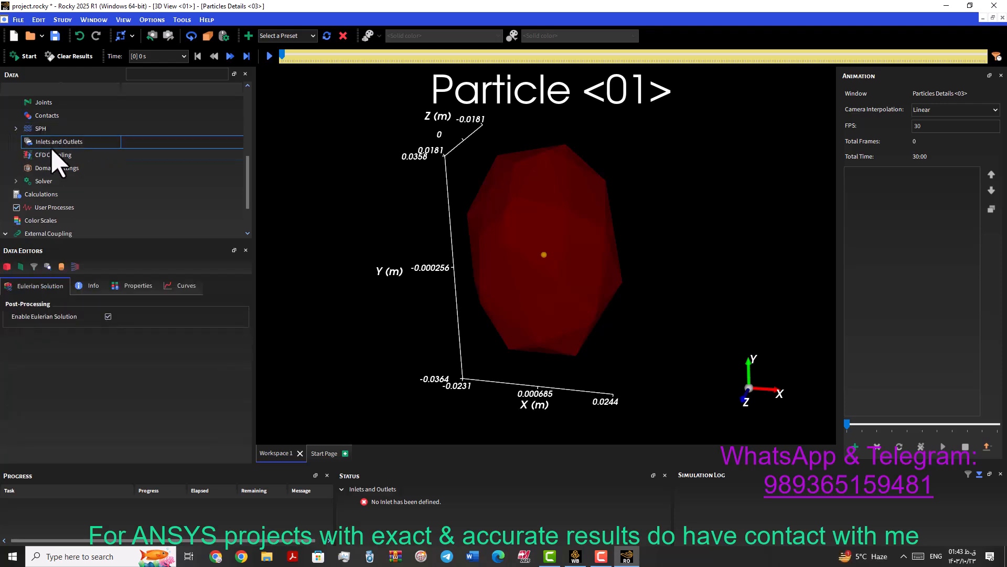
Step: Create a particle inlet under Inlets and Outlets and open its settings
{"action": "left_click", "coordinate": [53, 155]}
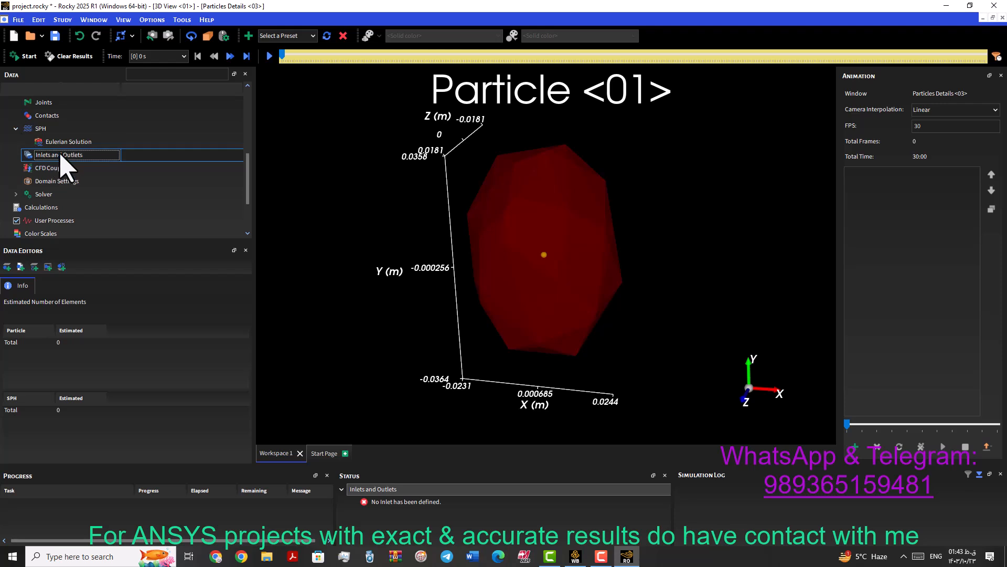
{"action": "right_click", "coordinate": [60, 154]}
{"action": "left_click", "coordinate": [51, 156]}
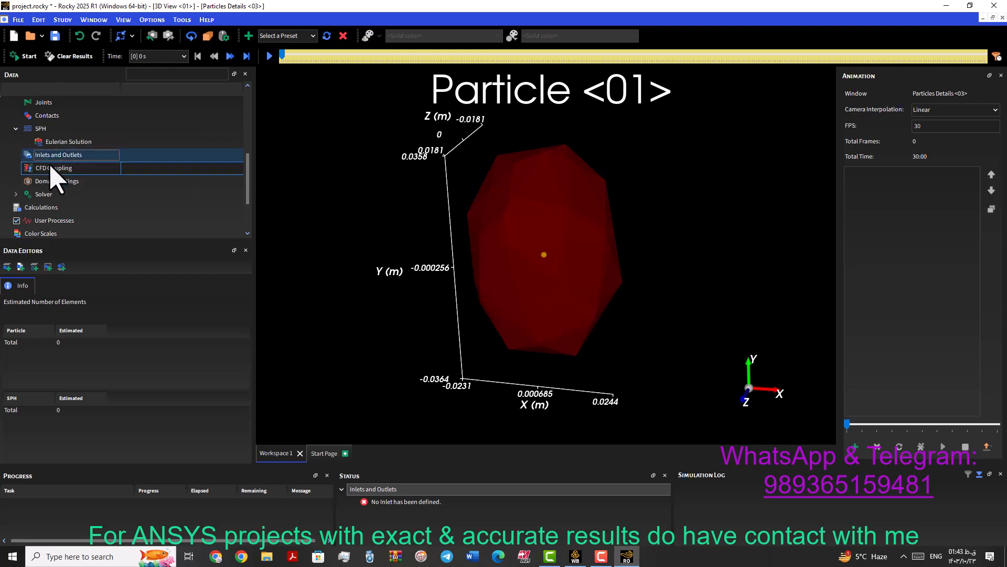
{"action": "left_click", "coordinate": [16, 129]}
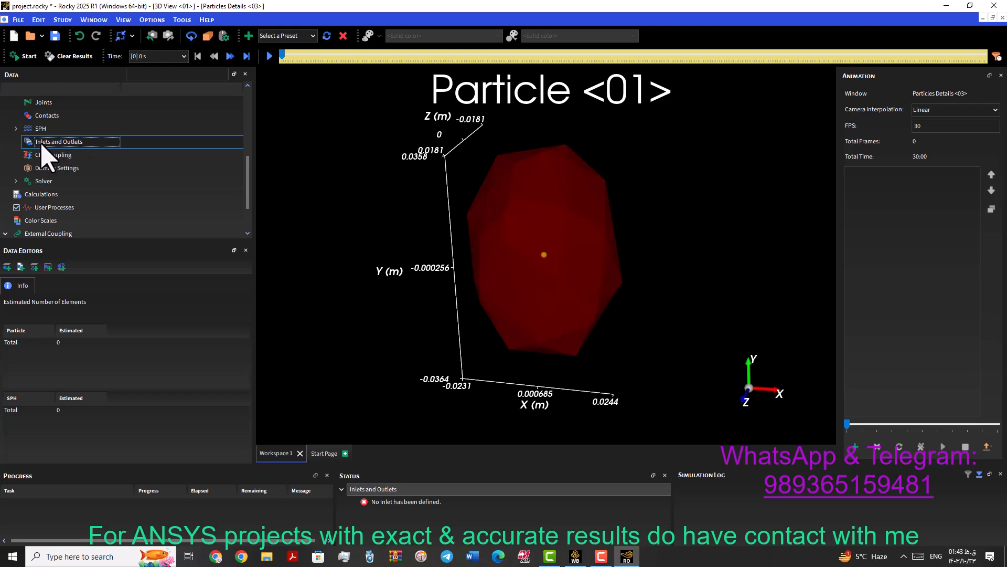
{"action": "right_click", "coordinate": [60, 143]}
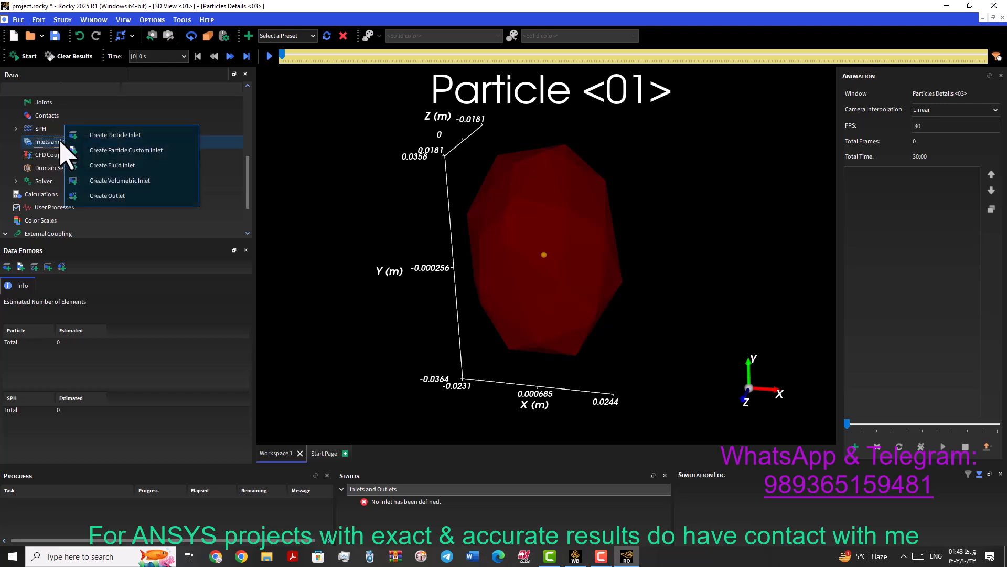
{"action": "left_click", "coordinate": [151, 138]}
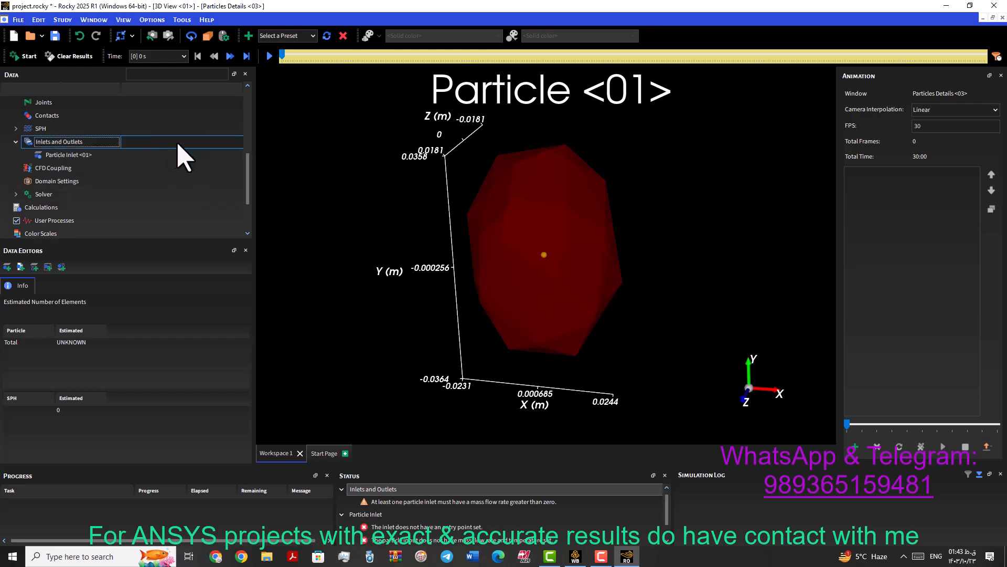
{"action": "left_click_drag", "start_coordinate": [252, 184], "coordinate": [251, 163]}
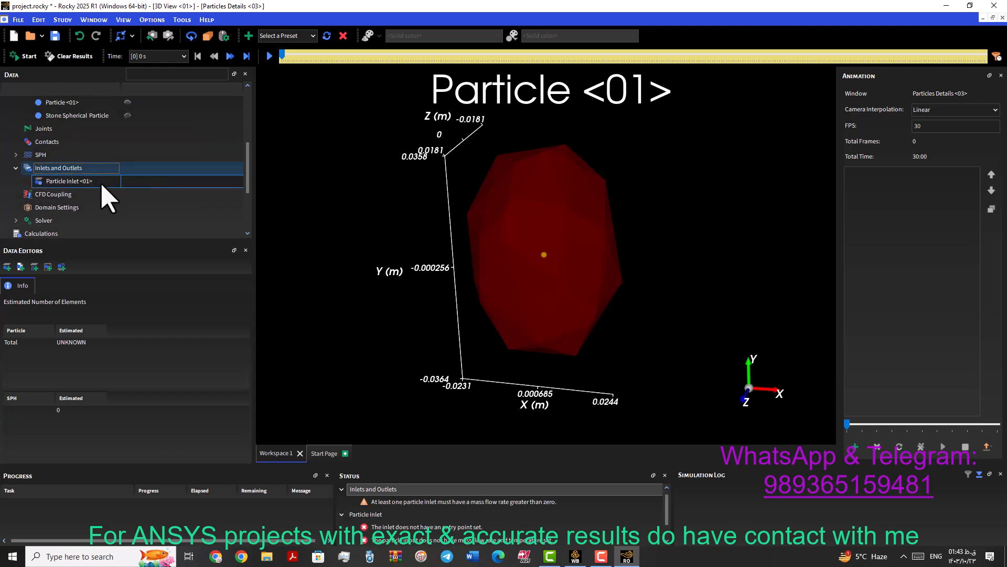
{"action": "left_click", "coordinate": [84, 181]}
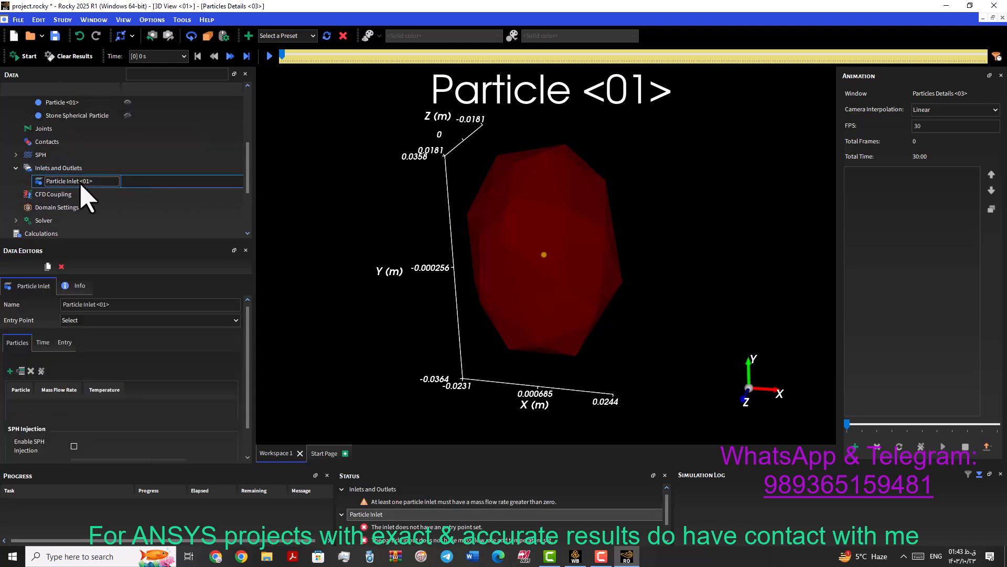
Step: Set the entry point of the new particle inlet to Feed Conveyor <01>
{"action": "left_click", "coordinate": [235, 319]}
{"action": "left_click", "coordinate": [244, 330]}
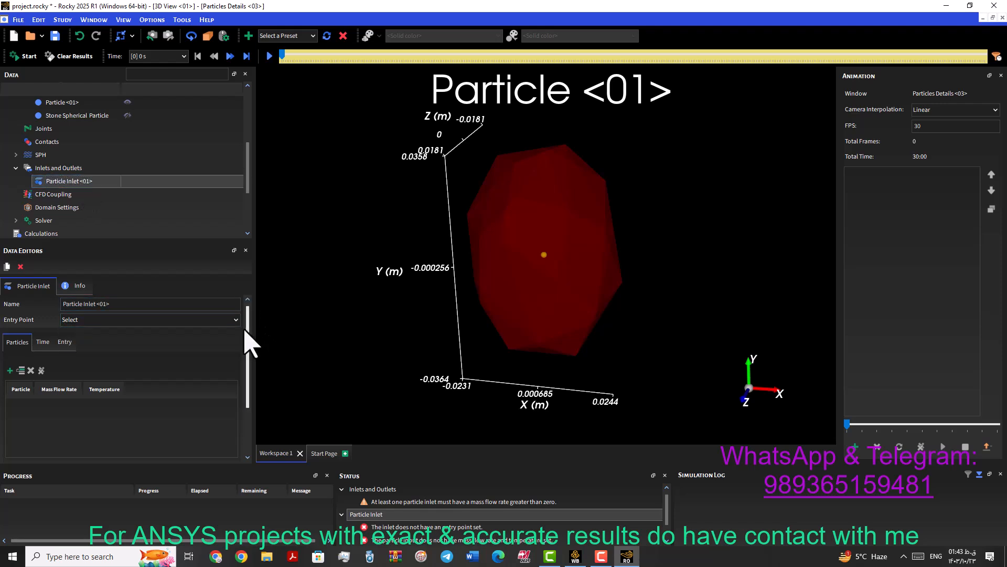
{"action": "left_click", "coordinate": [236, 321]}
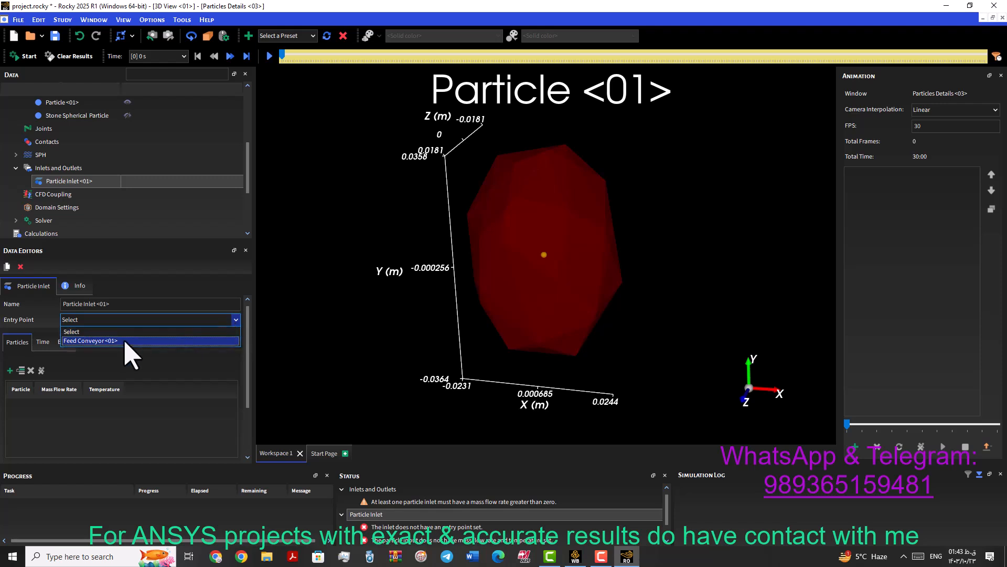
{"action": "left_click", "coordinate": [69, 345]}
{"action": "left_click", "coordinate": [90, 323]}
{"action": "left_click", "coordinate": [119, 341]}
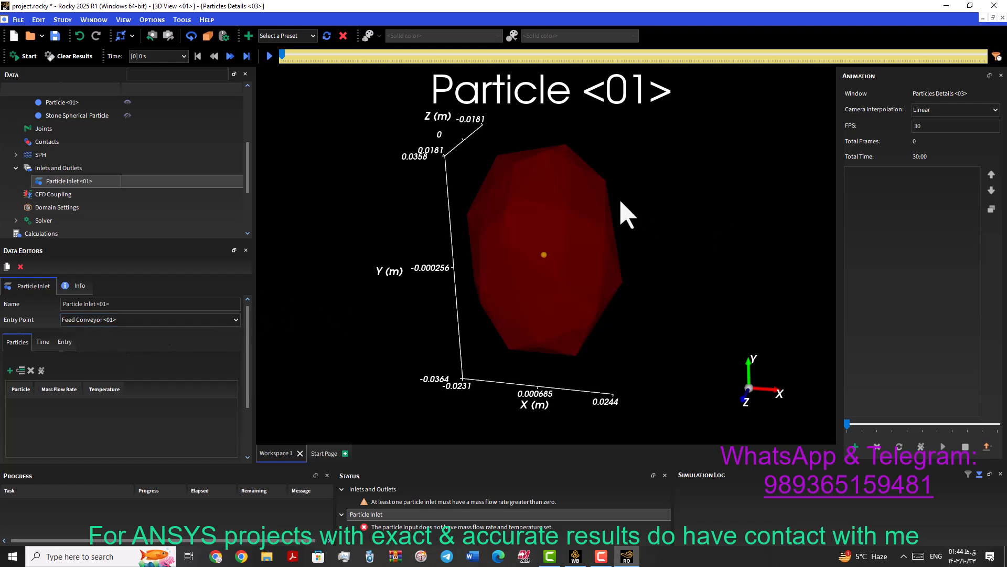
Step: Close the particle preview and examine the hopper and feed conveyor belt of the 3D model from several angles
{"action": "scroll", "coordinate": [630, 215], "scroll_direction": "down", "scroll_amount": 5}
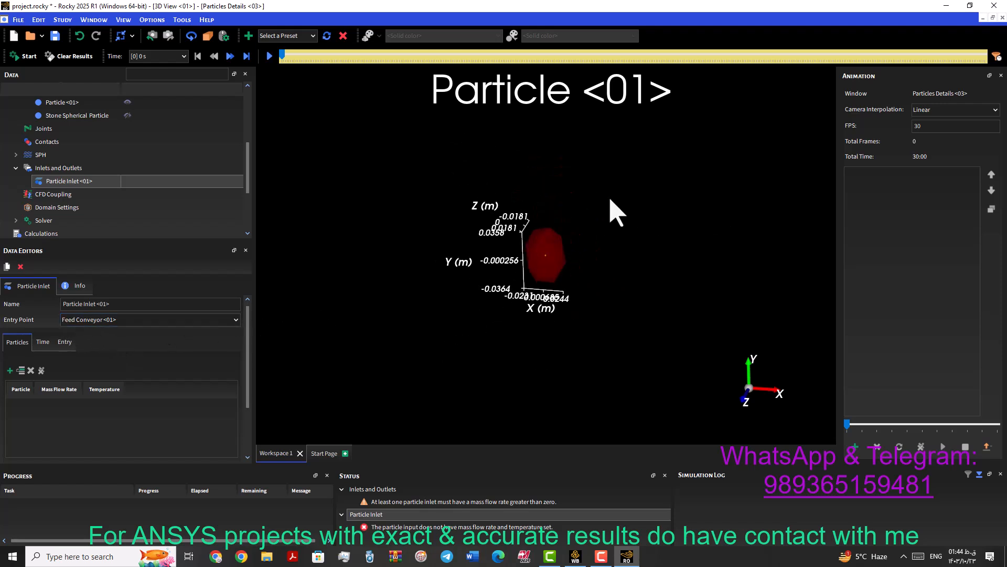
{"action": "left_click", "coordinate": [1003, 17]}
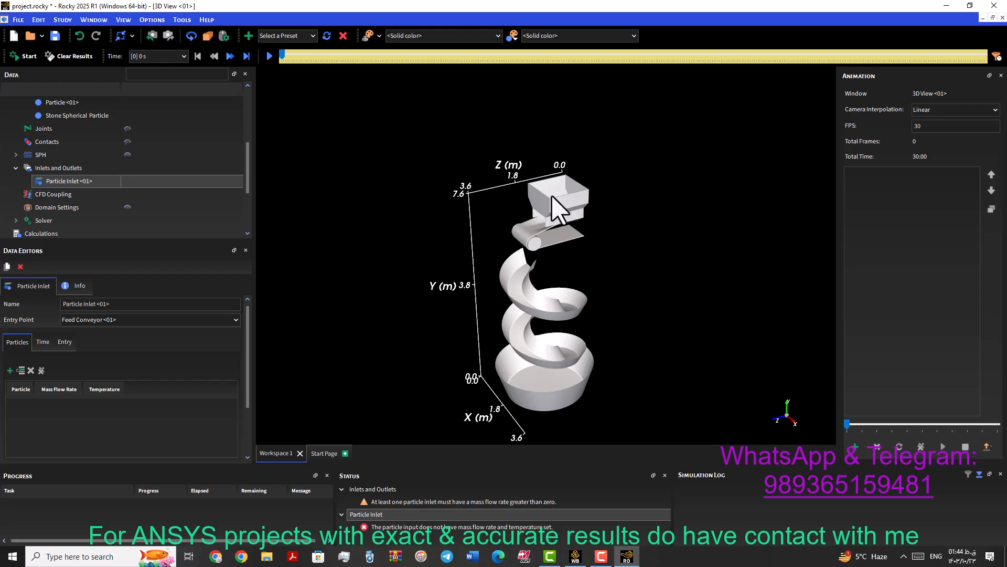
{"action": "scroll", "coordinate": [557, 193], "scroll_direction": "up", "scroll_amount": 5}
{"action": "left_click_drag", "start_coordinate": [559, 188], "coordinate": [561, 201]}
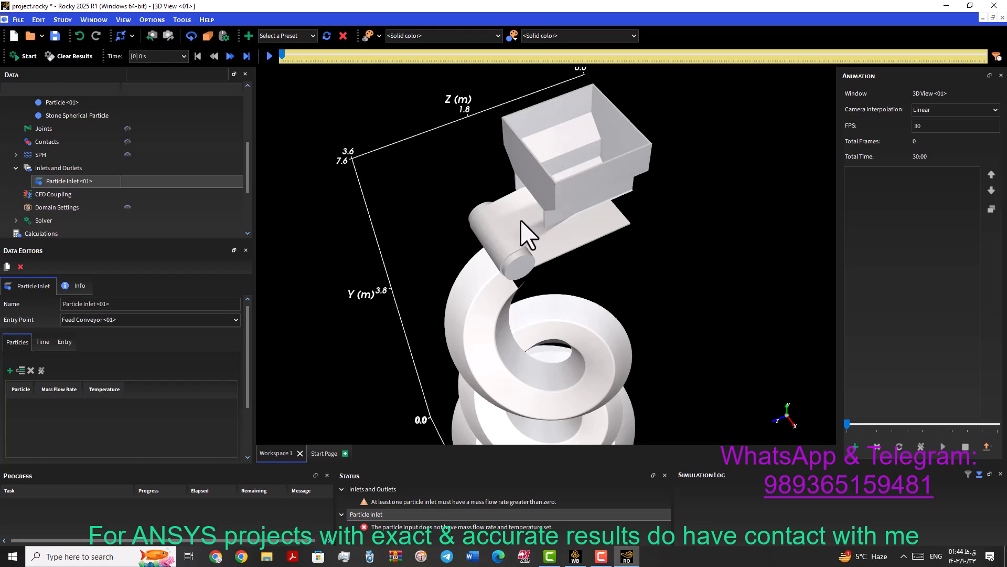
{"action": "left_click_drag", "start_coordinate": [568, 161], "coordinate": [569, 205]}
{"action": "left_click_drag", "start_coordinate": [625, 195], "coordinate": [570, 238]}
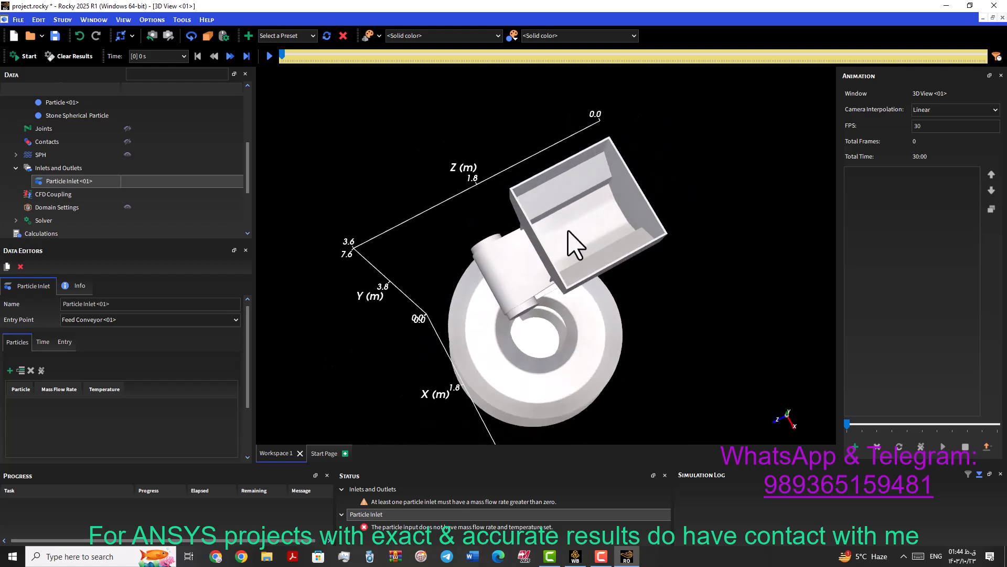
{"action": "scroll", "coordinate": [571, 246], "scroll_direction": "up", "scroll_amount": 10}
{"action": "left_click_drag", "start_coordinate": [586, 180], "coordinate": [569, 220]}
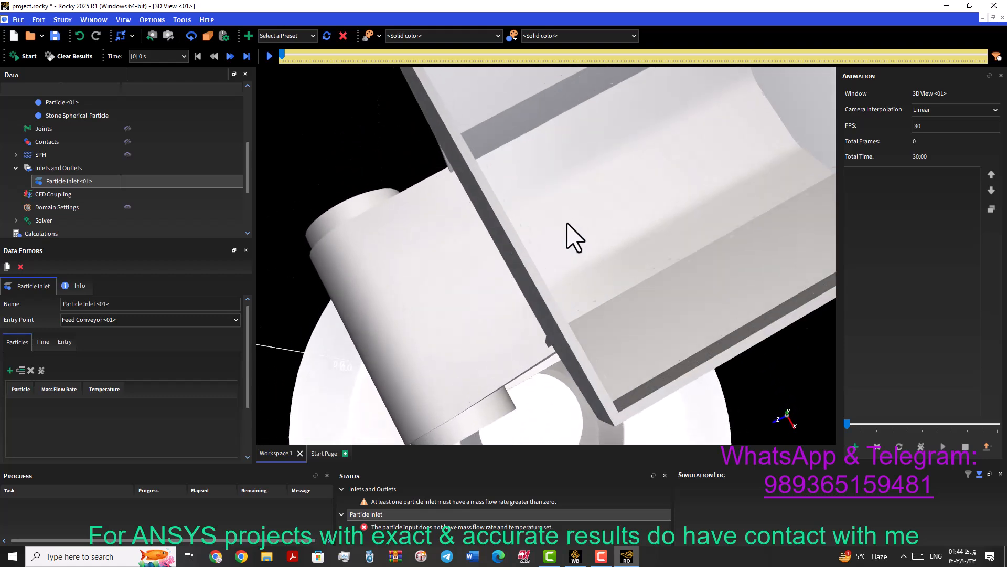
{"action": "scroll", "coordinate": [648, 142], "scroll_direction": "down", "scroll_amount": 10}
{"action": "left_click_drag", "start_coordinate": [597, 180], "coordinate": [608, 137]}
{"action": "scroll", "coordinate": [603, 153], "scroll_direction": "up", "scroll_amount": 8}
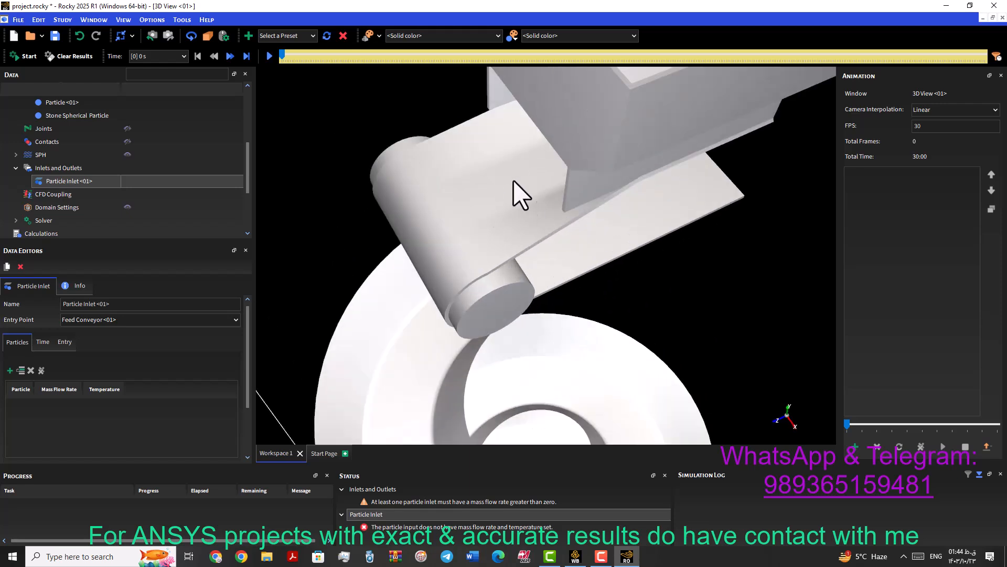
Step: Examine the feed conveyor, spiral chute and round collecting bin of the 3D model from several angles
{"action": "left_click_drag", "start_coordinate": [556, 181], "coordinate": [588, 160]}
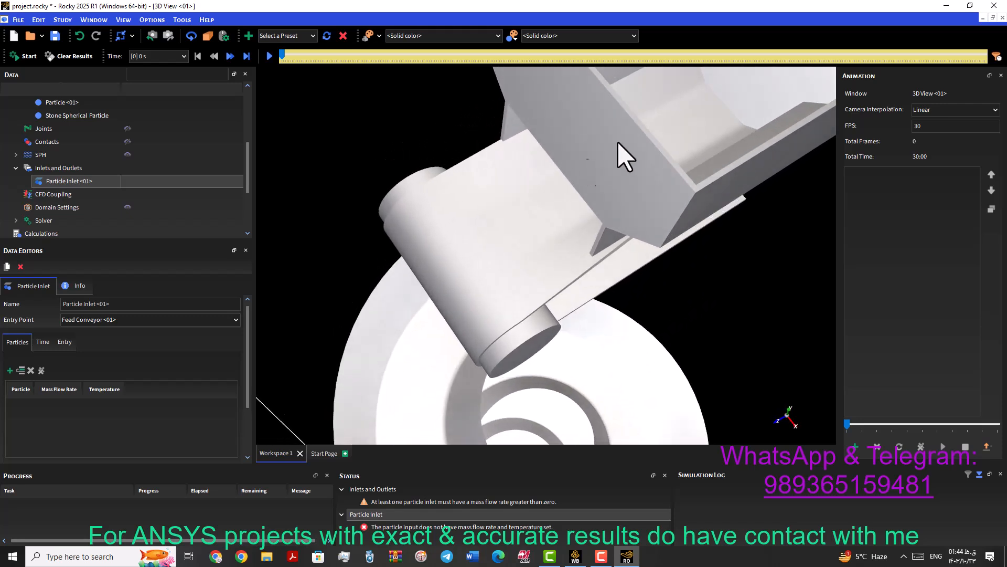
{"action": "scroll", "coordinate": [609, 182], "scroll_direction": "down", "scroll_amount": 3}
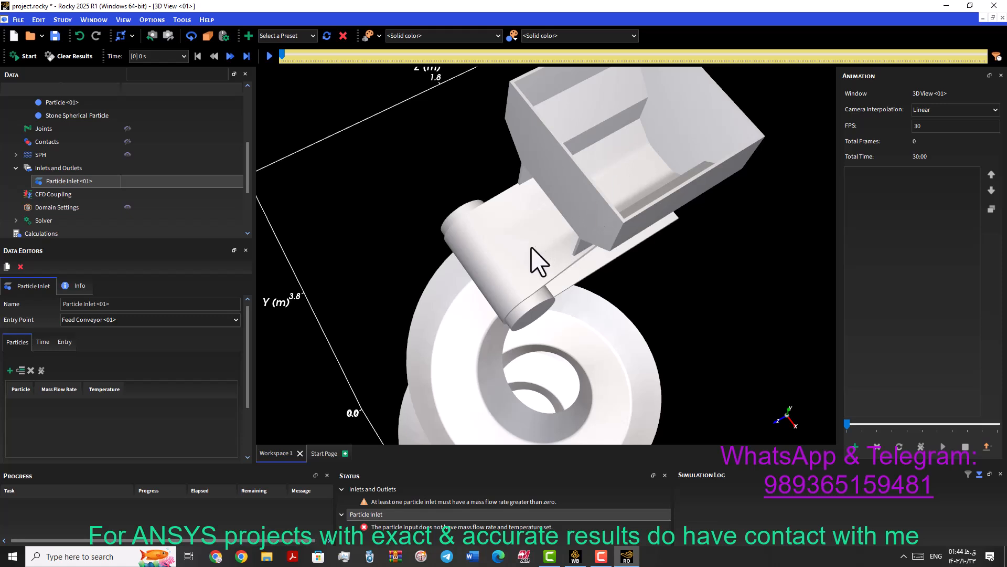
{"action": "left_click_drag", "start_coordinate": [576, 247], "coordinate": [563, 152]}
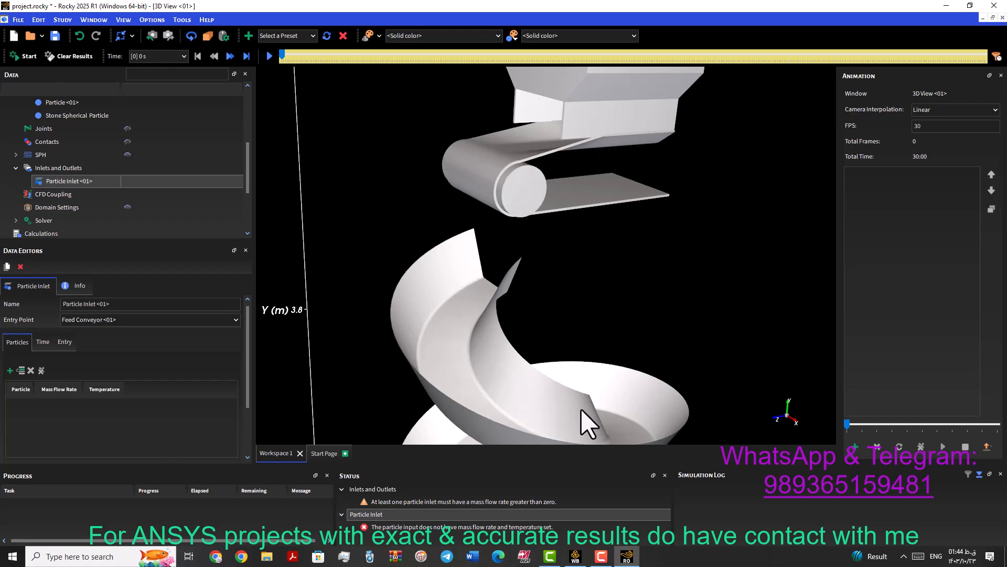
{"action": "scroll", "coordinate": [480, 268], "scroll_direction": "down", "scroll_amount": 3}
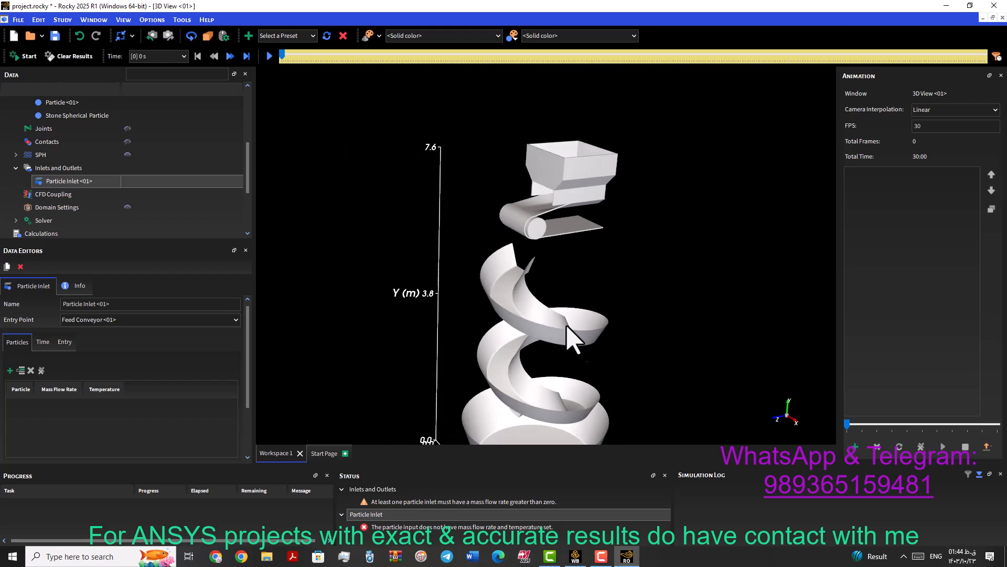
{"action": "scroll", "coordinate": [505, 284], "scroll_direction": "down", "scroll_amount": 3}
{"action": "scroll", "coordinate": [512, 297], "scroll_direction": "up", "scroll_amount": 3}
{"action": "middle_click_drag", "start_coordinate": [532, 336], "coordinate": [522, 189]}
{"action": "scroll", "coordinate": [521, 193], "scroll_direction": "up", "scroll_amount": 2}
{"action": "left_click_drag", "start_coordinate": [481, 211], "coordinate": [504, 249]}
{"action": "left_click_drag", "start_coordinate": [254, 242], "coordinate": [439, 247]}
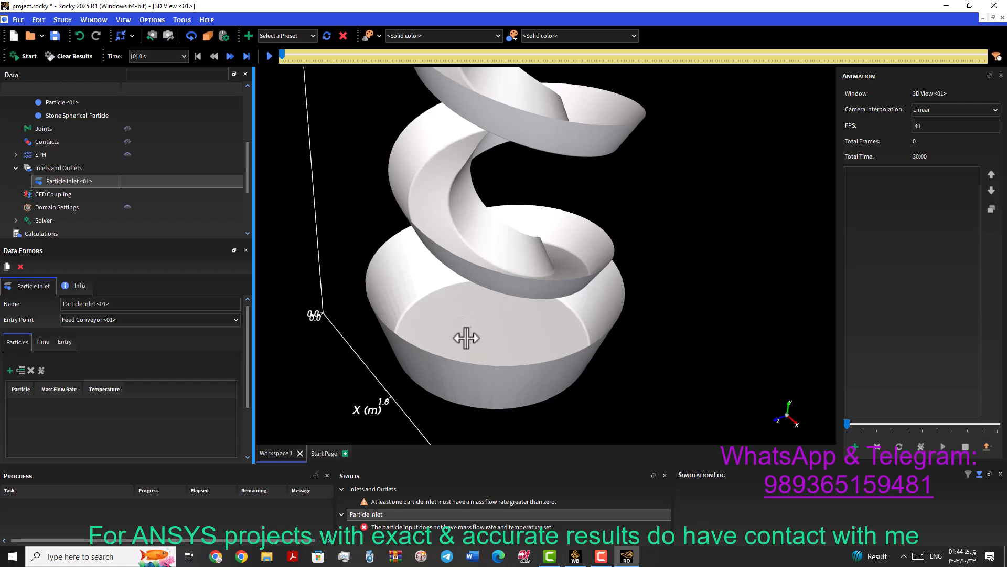
{"action": "mouse_move", "coordinate": [434, 319]}
{"action": "left_mouse_down"}
{"action": "mouse_move", "coordinate": [445, 327]}
{"action": "mouse_move", "coordinate": [432, 318]}
{"action": "left_mouse_up"}
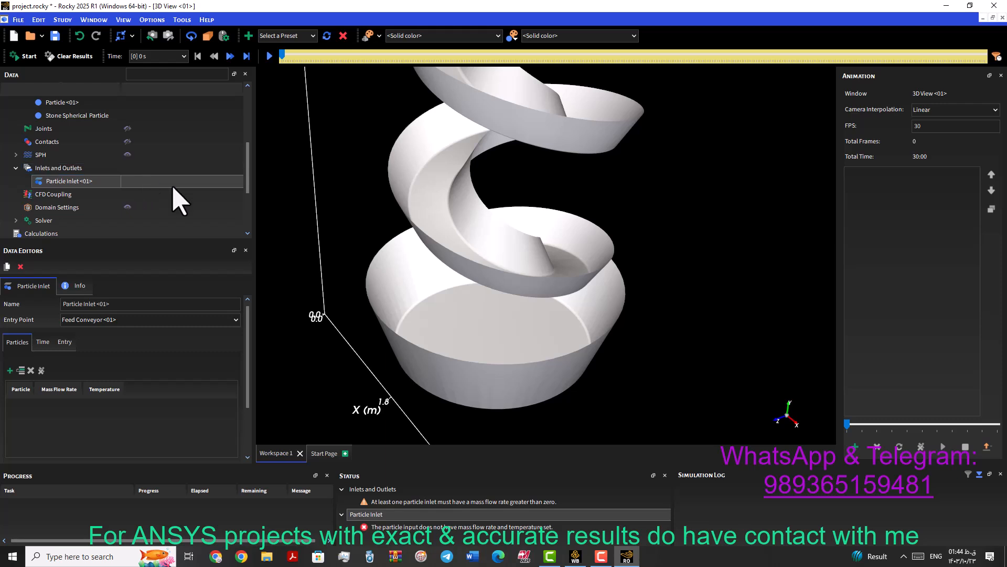
Step: Check the Domain Settings and return to the particle inlet, keeping Feed Conveyor <01> as its entry point
{"action": "left_click", "coordinate": [56, 194]}
{"action": "left_click", "coordinate": [64, 207]}
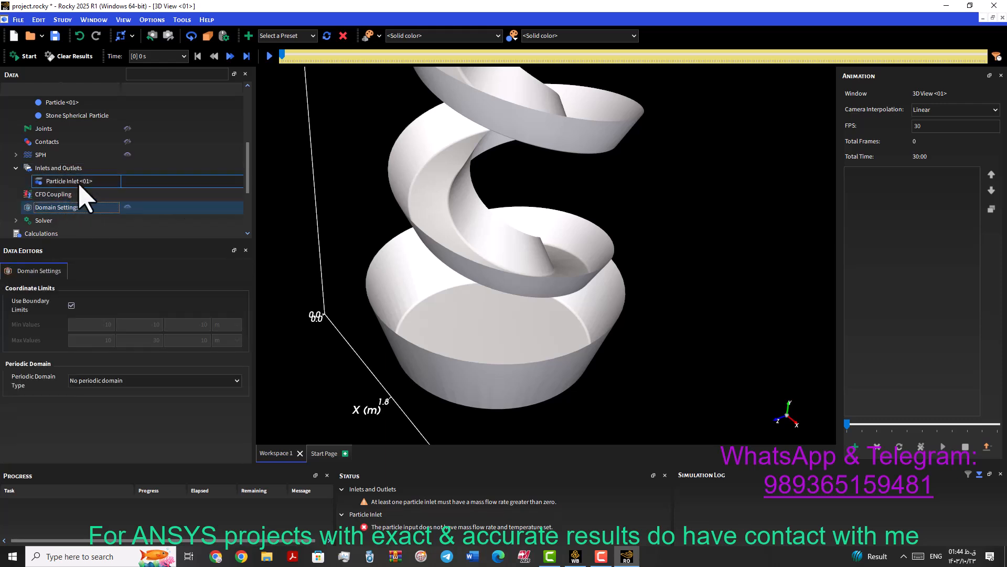
{"action": "left_click", "coordinate": [79, 182]}
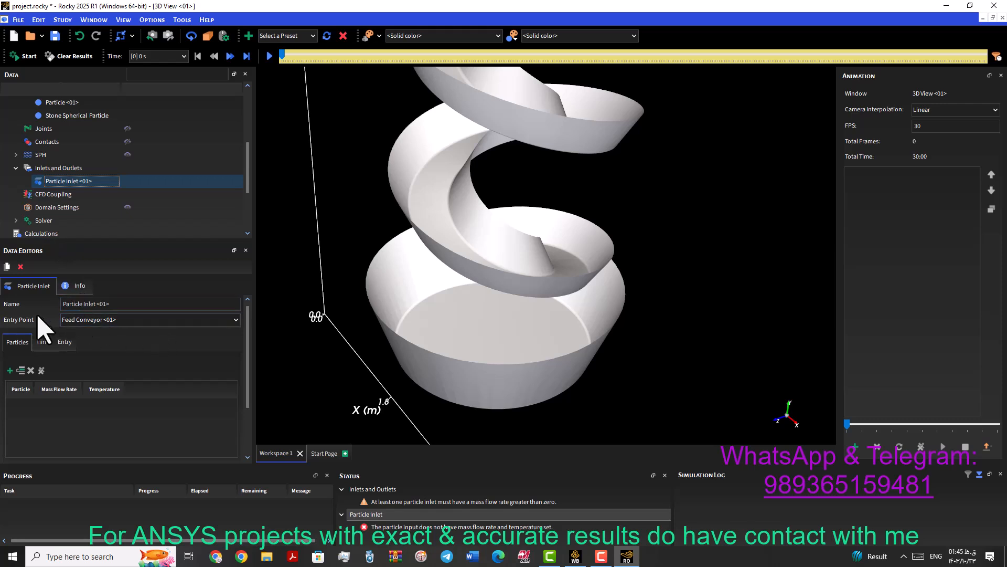
{"action": "left_click", "coordinate": [89, 321]}
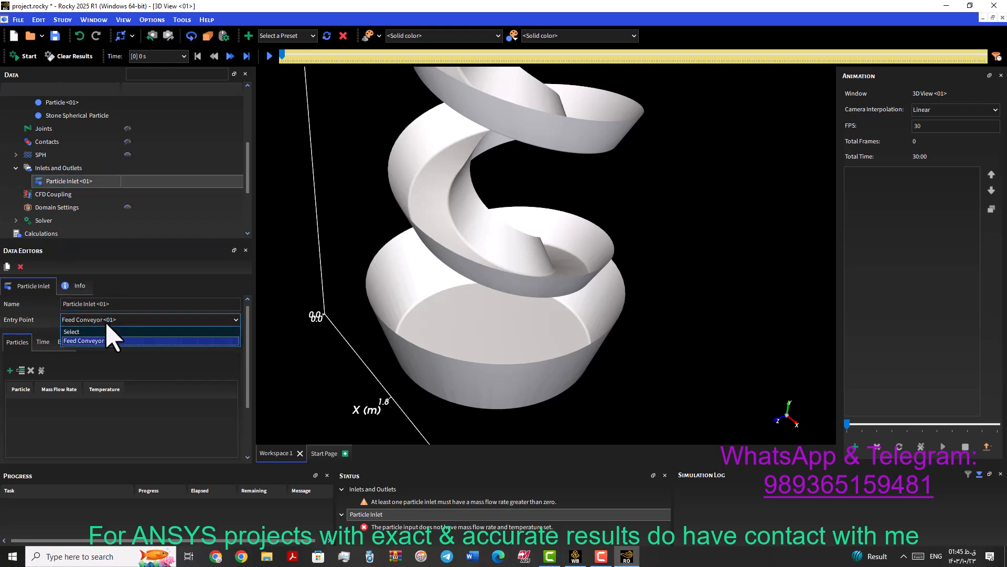
{"action": "left_click", "coordinate": [81, 341]}
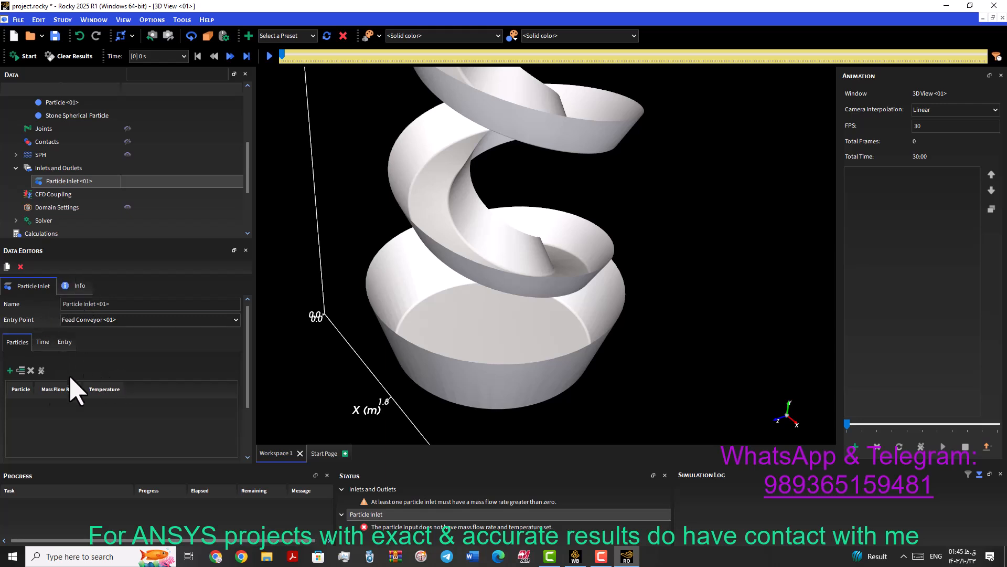
Step: Add Particle <01> to the inlet's particle list with a mass flow rate of 3 t/h
{"action": "left_click", "coordinate": [9, 370]}
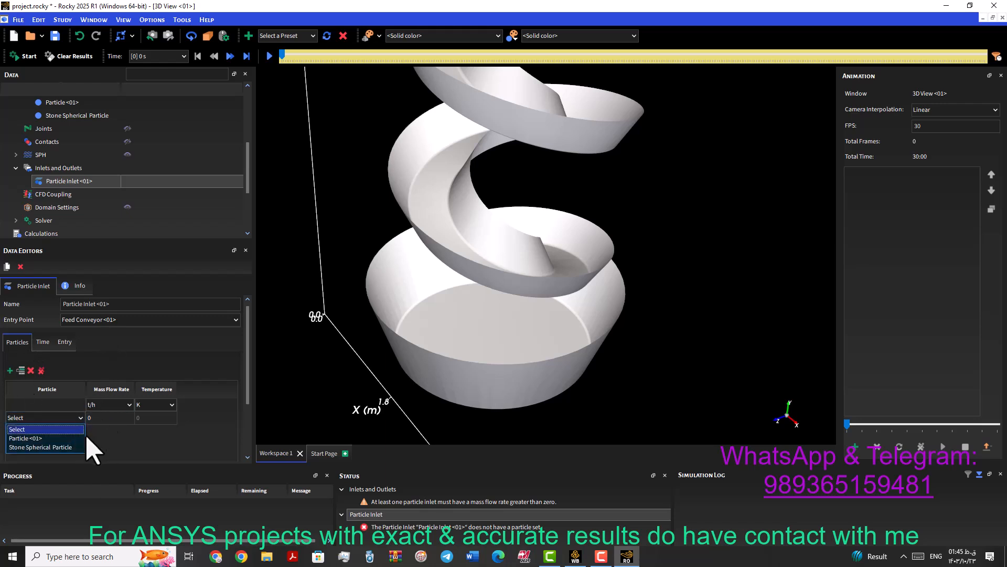
{"action": "left_click", "coordinate": [35, 440]}
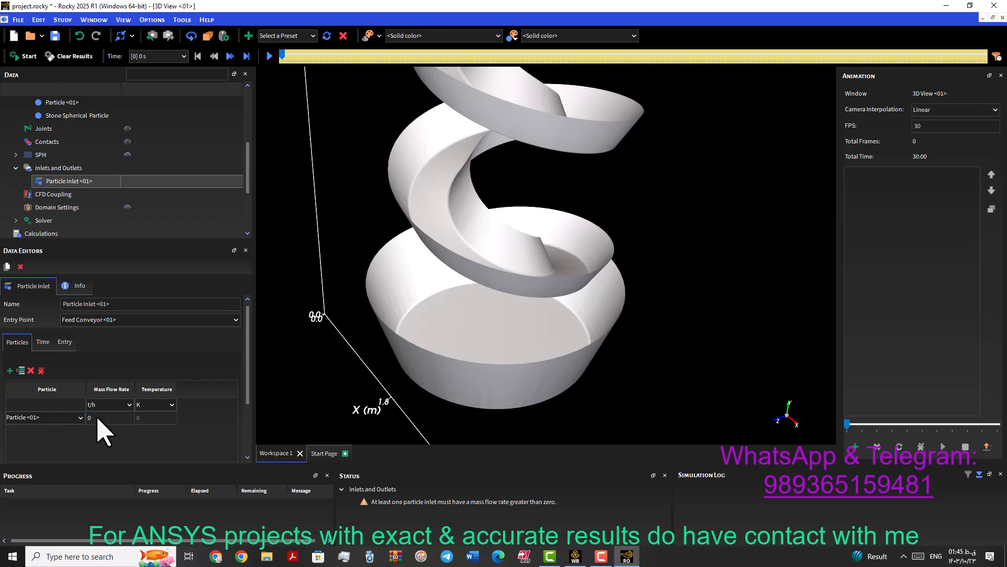
{"action": "left_click", "coordinate": [129, 407]}
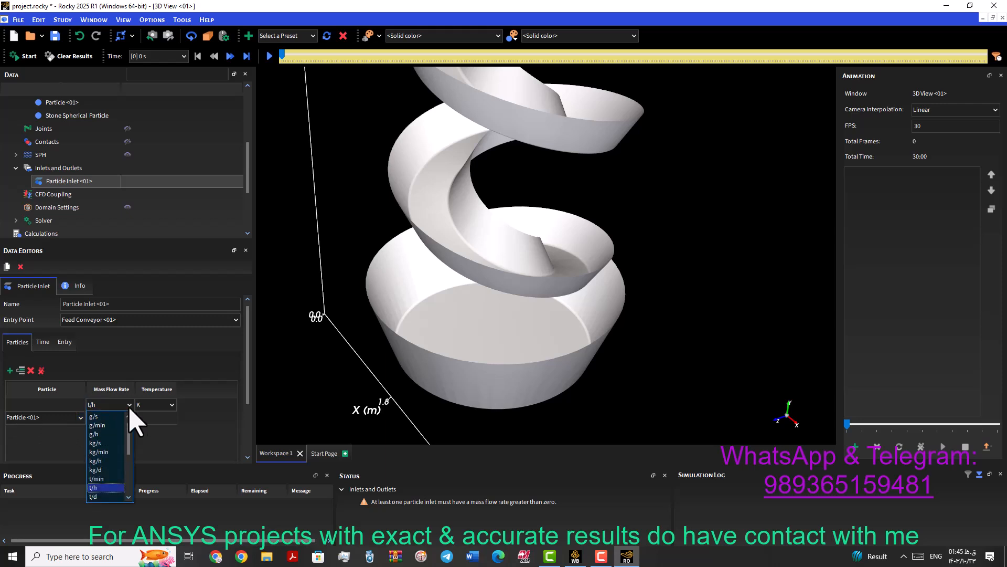
{"action": "left_click", "coordinate": [150, 439]}
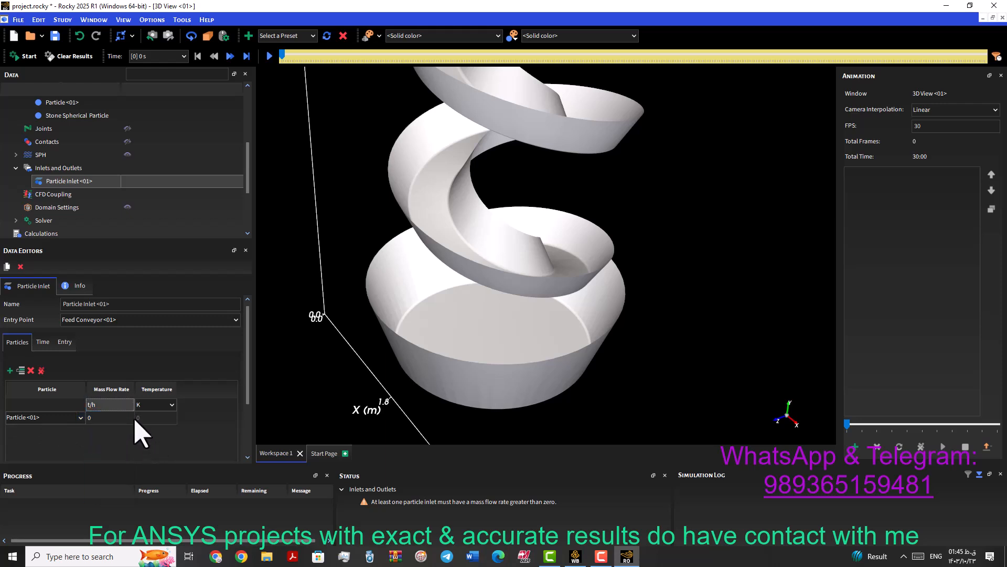
{"action": "left_click", "coordinate": [97, 419]}
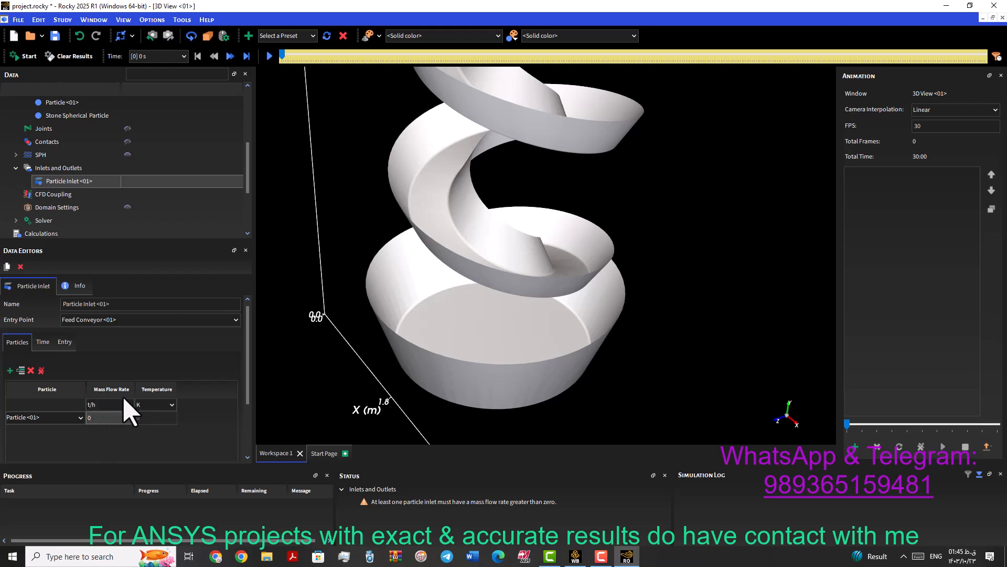
{"action": "double_click", "coordinate": [95, 417]}
{"action": "left_click", "coordinate": [95, 394]}
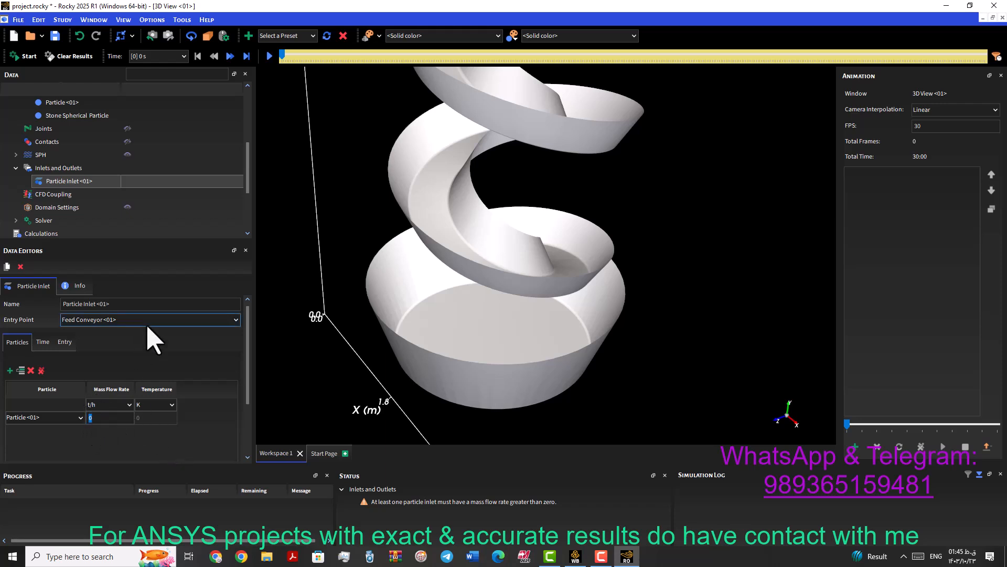
{"action": "scroll", "coordinate": [249, 387], "scroll_direction": "down", "scroll_amount": 1}
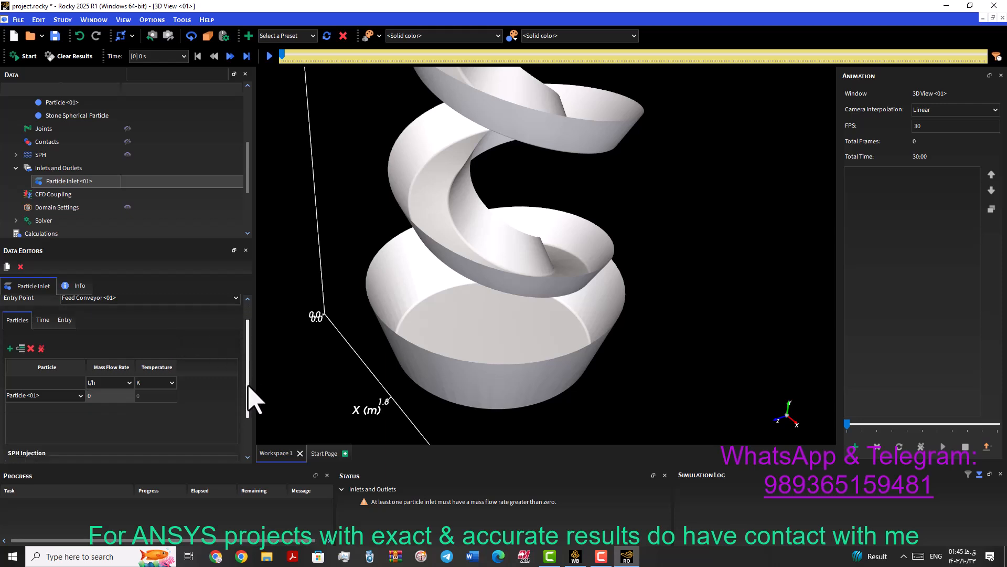
{"action": "double_click", "coordinate": [108, 396]}
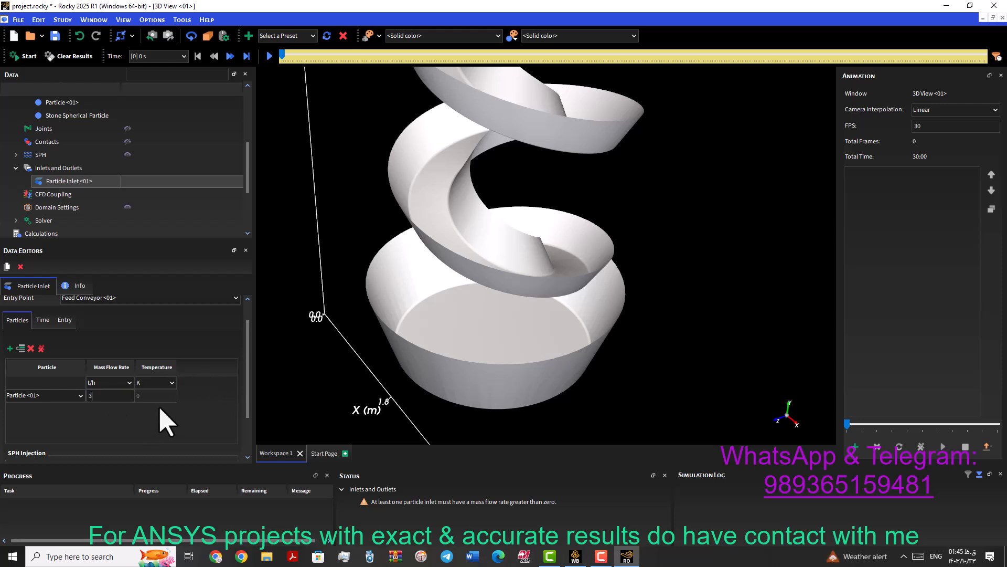
{"action": "type", "text": "3"}
{"action": "key", "text": "Tab"}
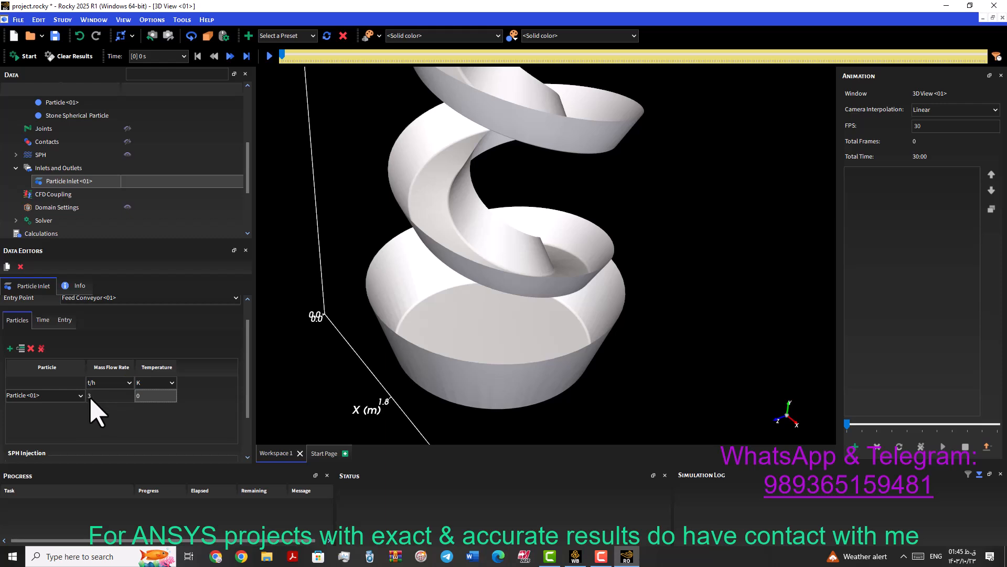
Step: Add Stone Spherical Particle as a second inlet particle with a mass flow rate of 3 t/h
{"action": "left_click", "coordinate": [9, 348]}
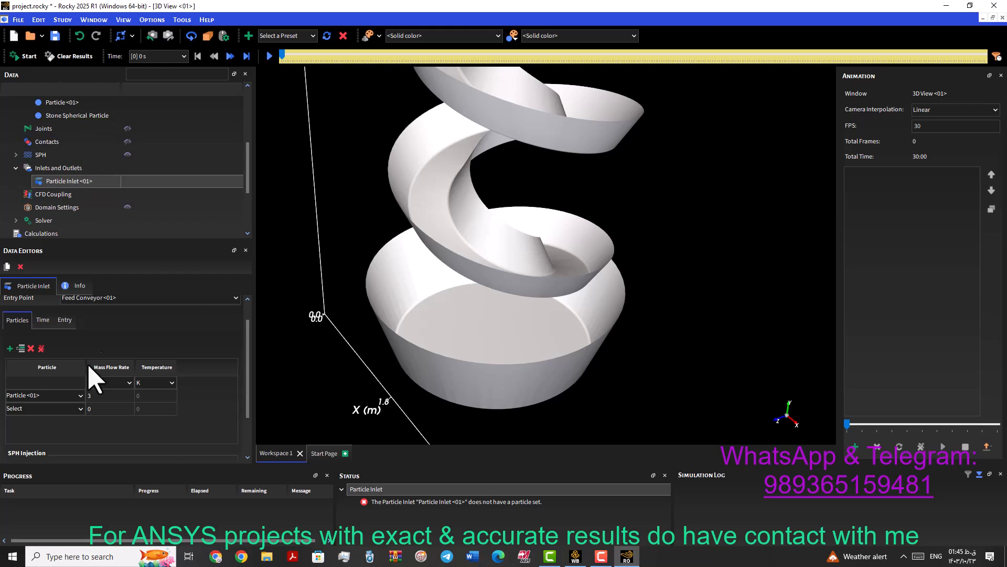
{"action": "left_click", "coordinate": [80, 408]}
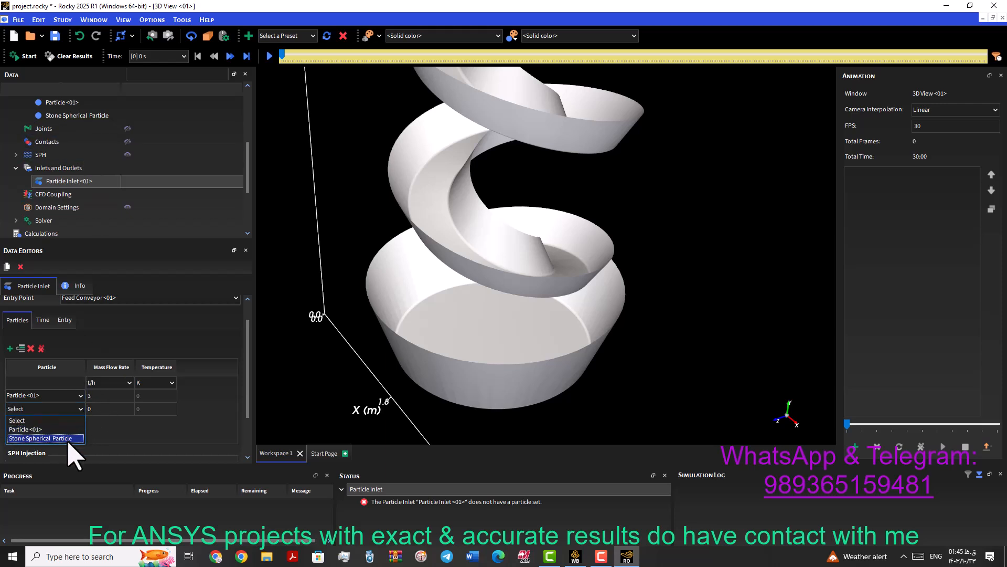
{"action": "left_click", "coordinate": [68, 439]}
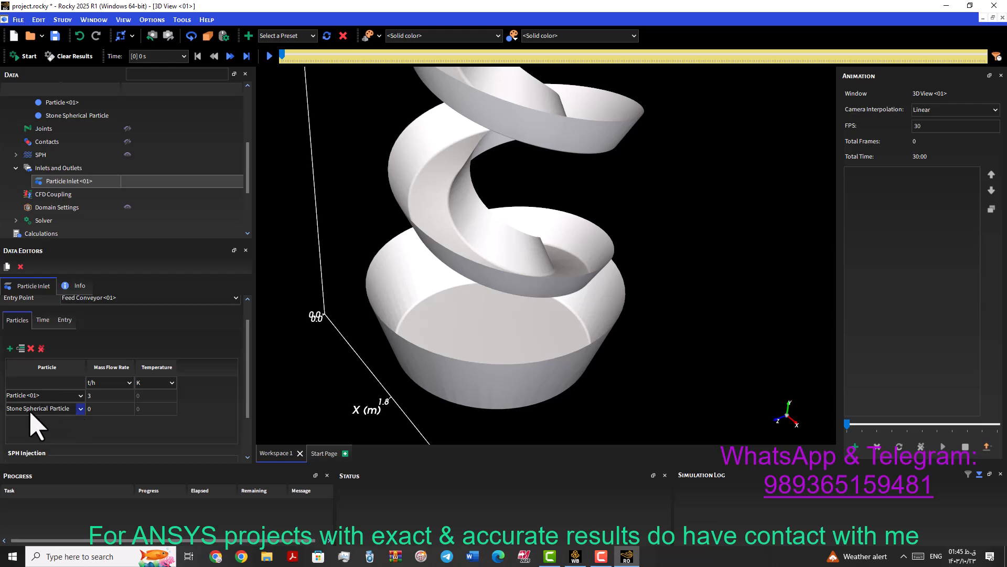
{"action": "left_click", "coordinate": [80, 408]}
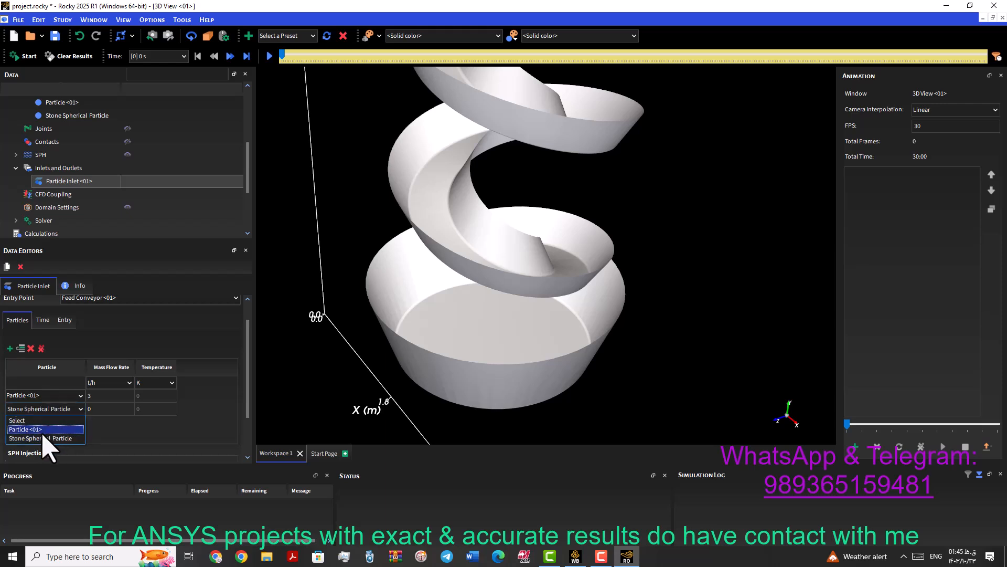
{"action": "left_click", "coordinate": [32, 439]}
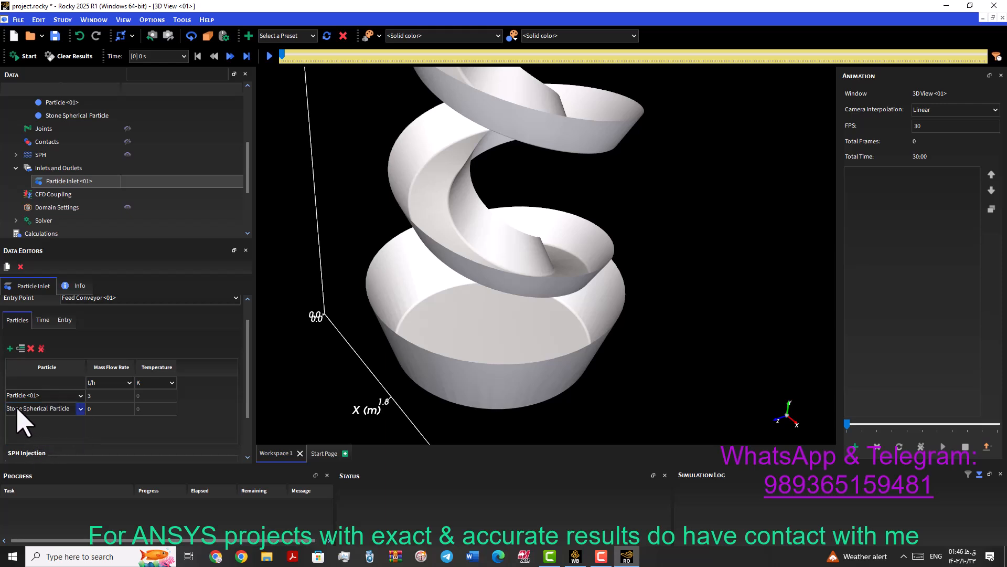
{"action": "left_click", "coordinate": [116, 411]}
{"action": "type", "text": "3"}
{"action": "left_click", "coordinate": [142, 408]}
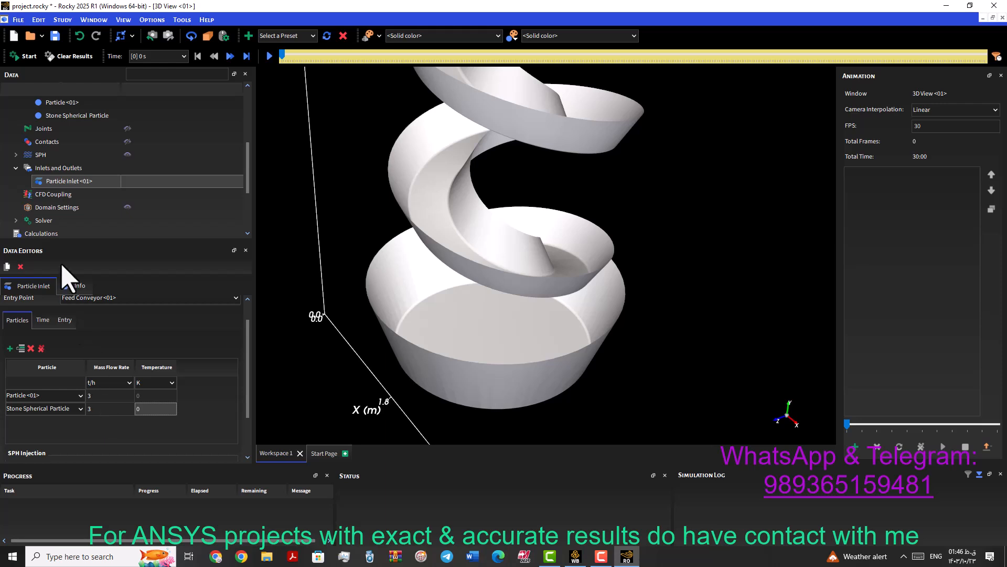
Step: Review the inlet's Time and Entry settings and the estimated number of elements for Inlets and Outlets
{"action": "left_click", "coordinate": [42, 320]}
{"action": "left_click", "coordinate": [17, 320]}
{"action": "left_click", "coordinate": [64, 320]}
{"action": "left_click", "coordinate": [44, 320]}
{"action": "left_click", "coordinate": [11, 319]}
{"action": "left_click", "coordinate": [21, 168]}
{"action": "left_click", "coordinate": [17, 169]}
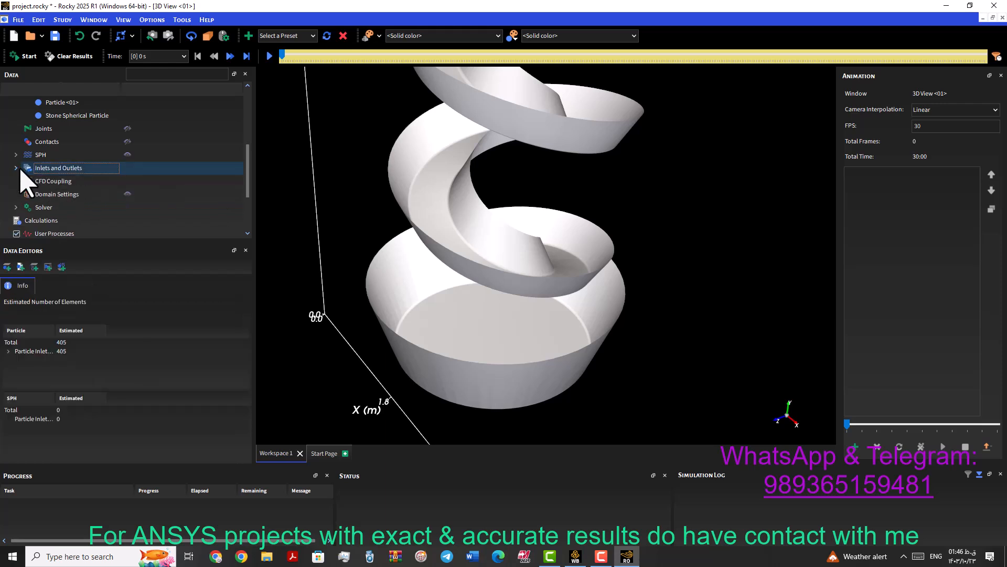
Step: Review the CFD Coupling, Domain Settings, Solver time settings and PrePost Scripts before running the simulation
{"action": "left_click", "coordinate": [35, 181]}
{"action": "left_click", "coordinate": [38, 195]}
{"action": "left_click", "coordinate": [38, 207]}
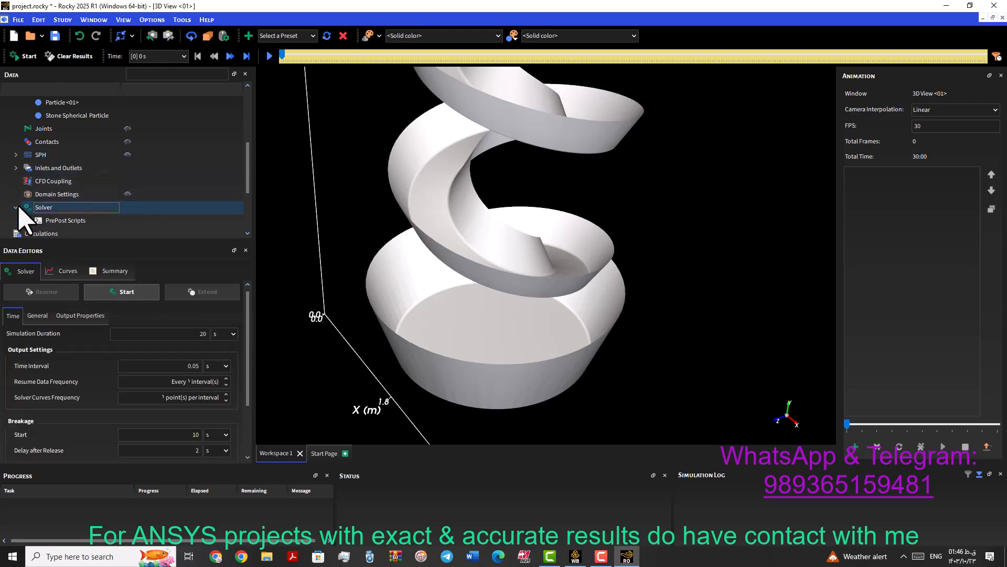
{"action": "scroll", "coordinate": [124, 209], "scroll_direction": "down", "scroll_amount": 1}
{"action": "left_click", "coordinate": [72, 181]}
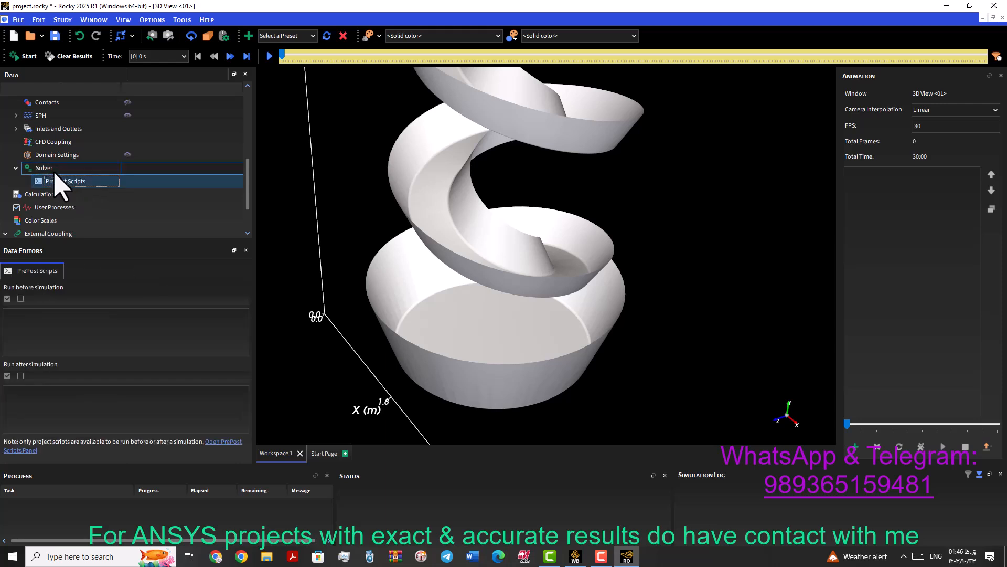
{"action": "left_click", "coordinate": [54, 172]}
{"action": "left_click", "coordinate": [55, 180]}
{"action": "left_click", "coordinate": [50, 171]}
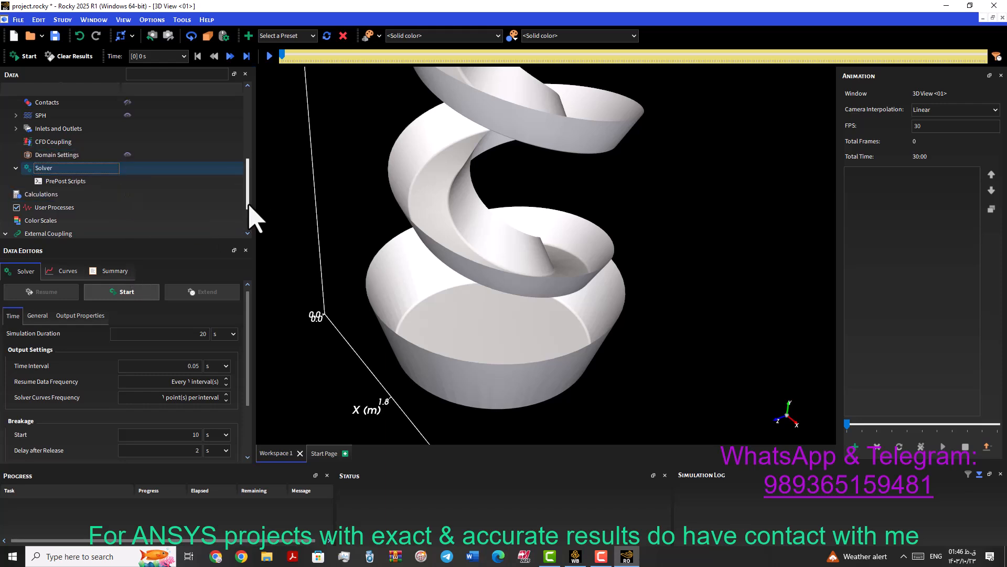
{"action": "mouse_move", "coordinate": [248, 314]}
{"action": "left_mouse_down"}
{"action": "mouse_move", "coordinate": [250, 328]}
{"action": "mouse_move", "coordinate": [255, 298]}
{"action": "left_mouse_up"}
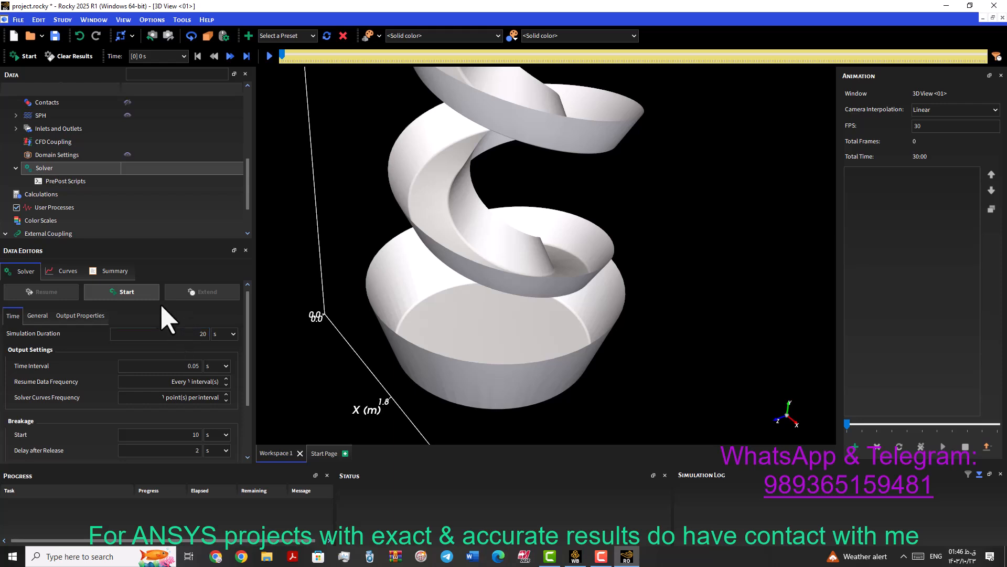
Step: Start the simulation, enable Auto Refresh and refresh the results in the 3D view
{"action": "left_click", "coordinate": [137, 294]}
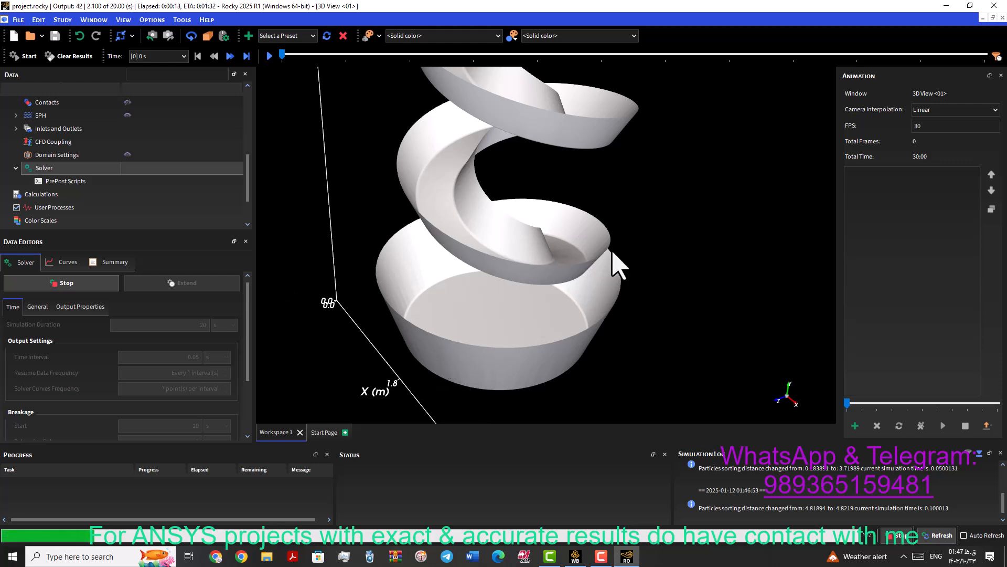
{"action": "left_click_drag", "start_coordinate": [541, 241], "coordinate": [568, 243]}
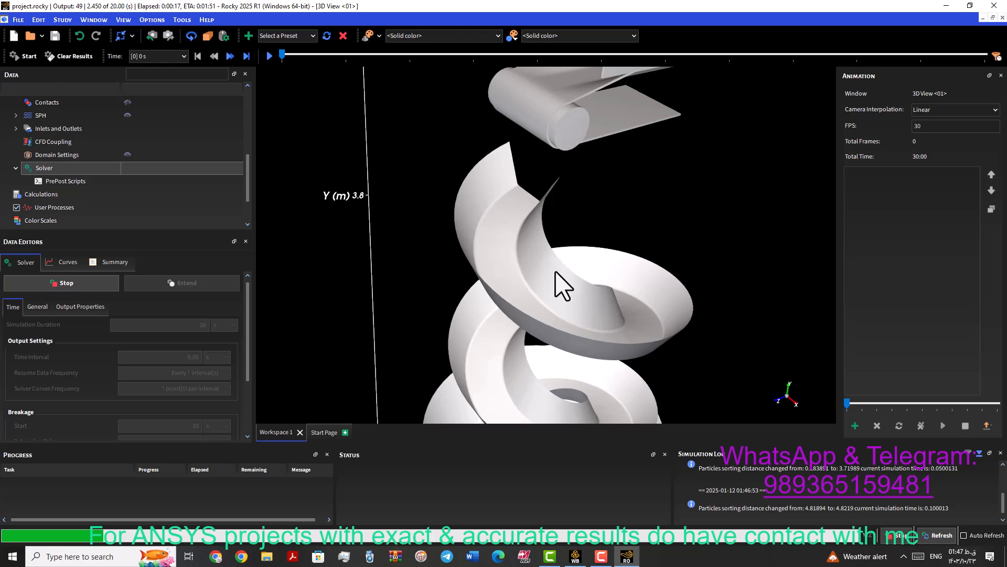
{"action": "left_click_drag", "start_coordinate": [560, 289], "coordinate": [558, 221]}
{"action": "middle_click_drag", "start_coordinate": [555, 210], "coordinate": [554, 203]}
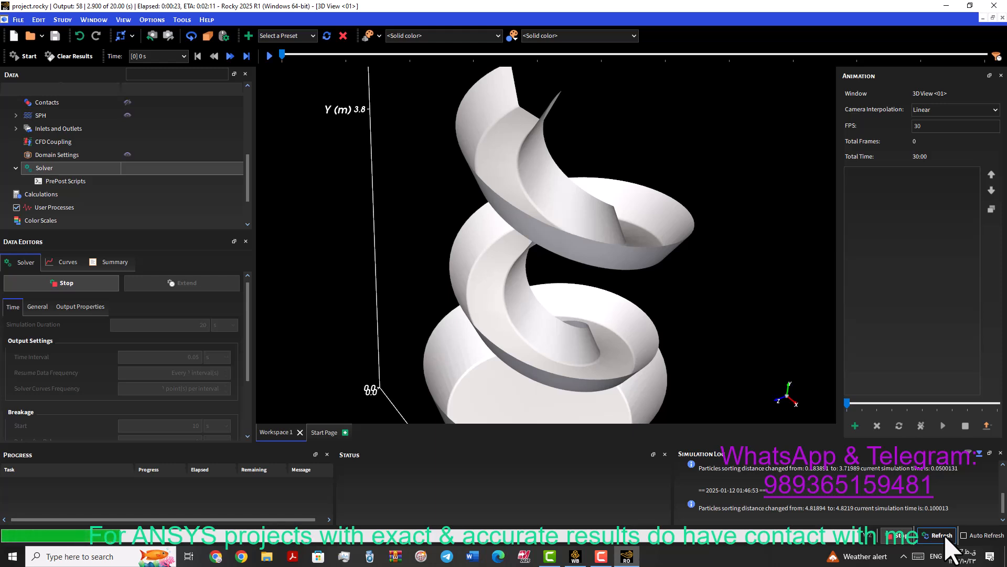
{"action": "middle_click_drag", "start_coordinate": [589, 234], "coordinate": [582, 309]}
{"action": "left_click", "coordinate": [964, 536]}
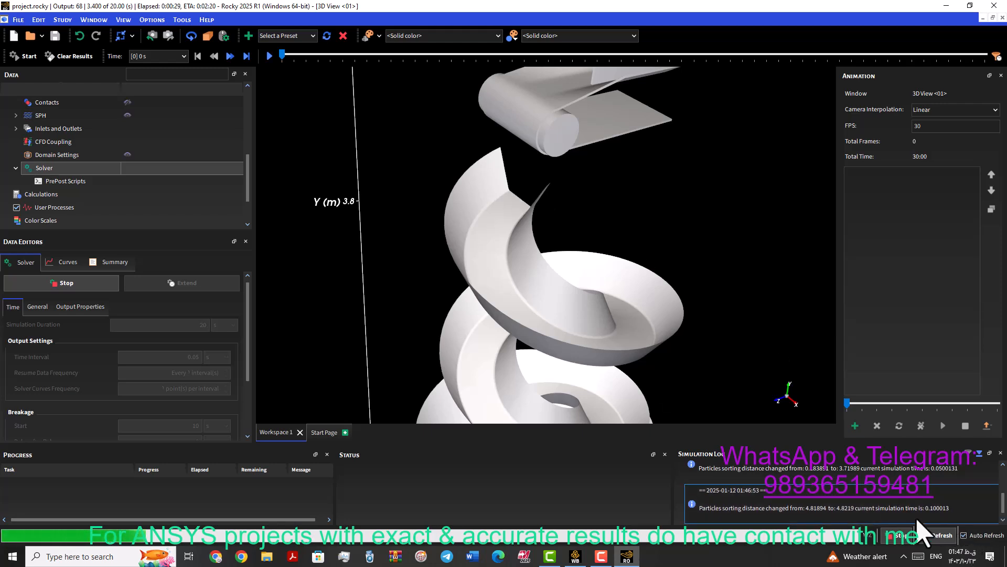
{"action": "left_click", "coordinate": [939, 536]}
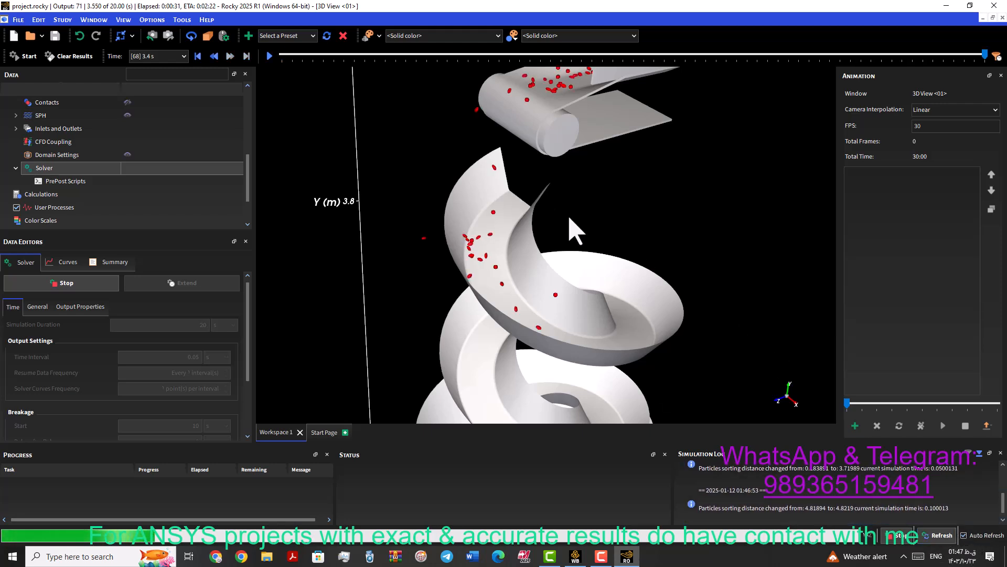
Step: Examine the stone particles falling from the feed conveyor onto the upper turns of the spiral chute while the simulation runs
{"action": "left_click_drag", "start_coordinate": [531, 219], "coordinate": [504, 232]}
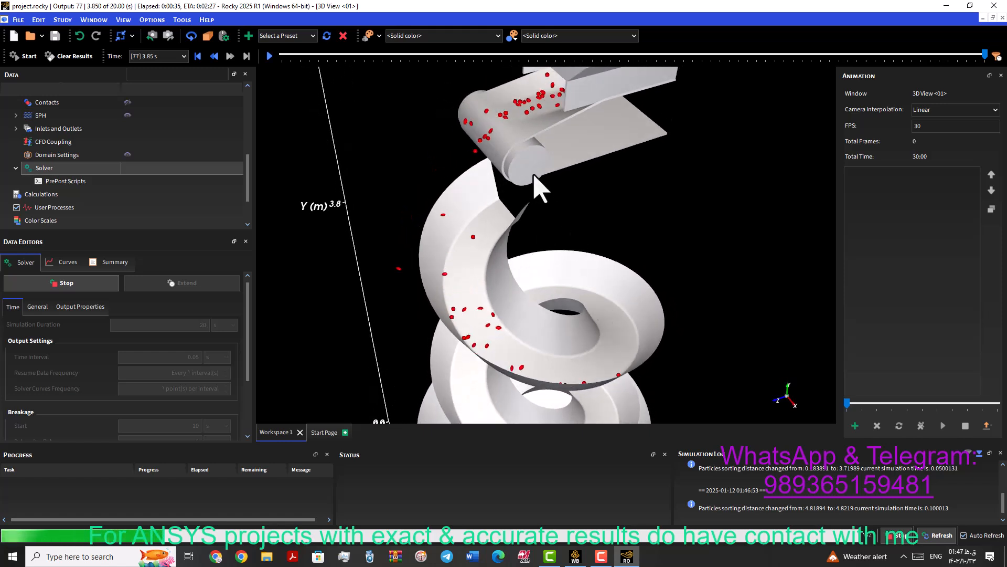
{"action": "left_click_drag", "start_coordinate": [535, 196], "coordinate": [530, 190]}
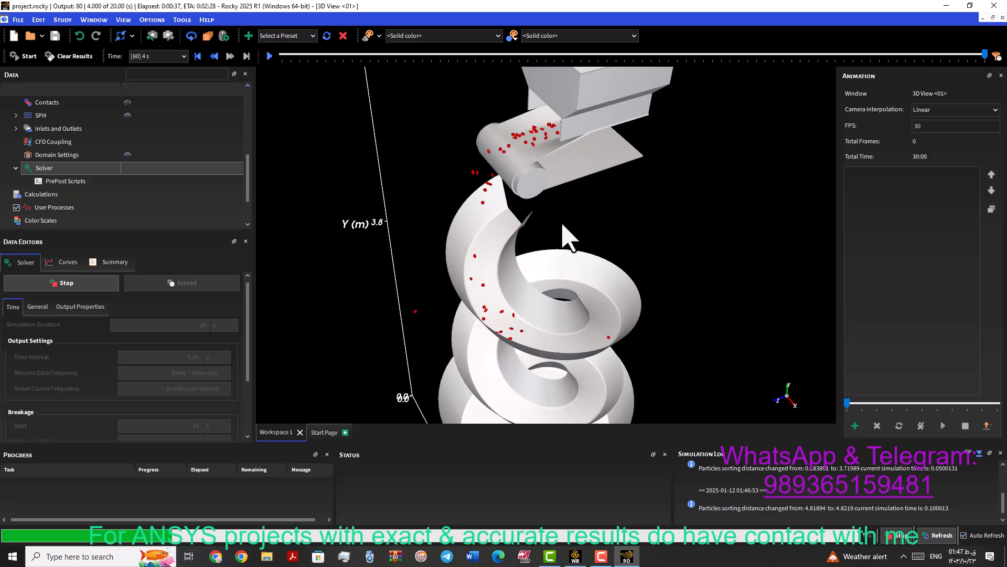
{"action": "mouse_move", "coordinate": [547, 241]}
{"action": "left_mouse_down"}
{"action": "mouse_move", "coordinate": [535, 198]}
{"action": "mouse_move", "coordinate": [546, 242]}
{"action": "left_mouse_up"}
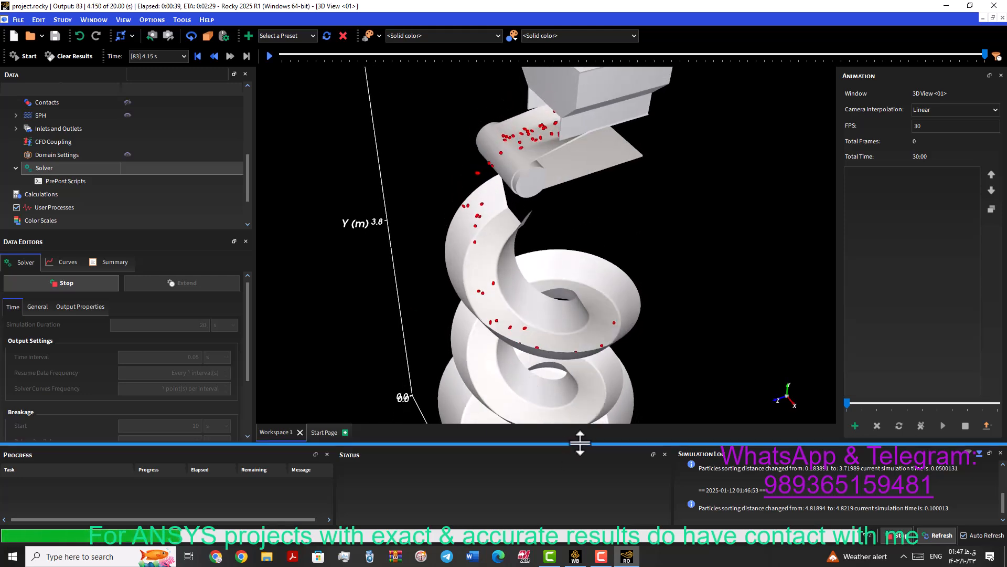
{"action": "left_click", "coordinate": [576, 557]}
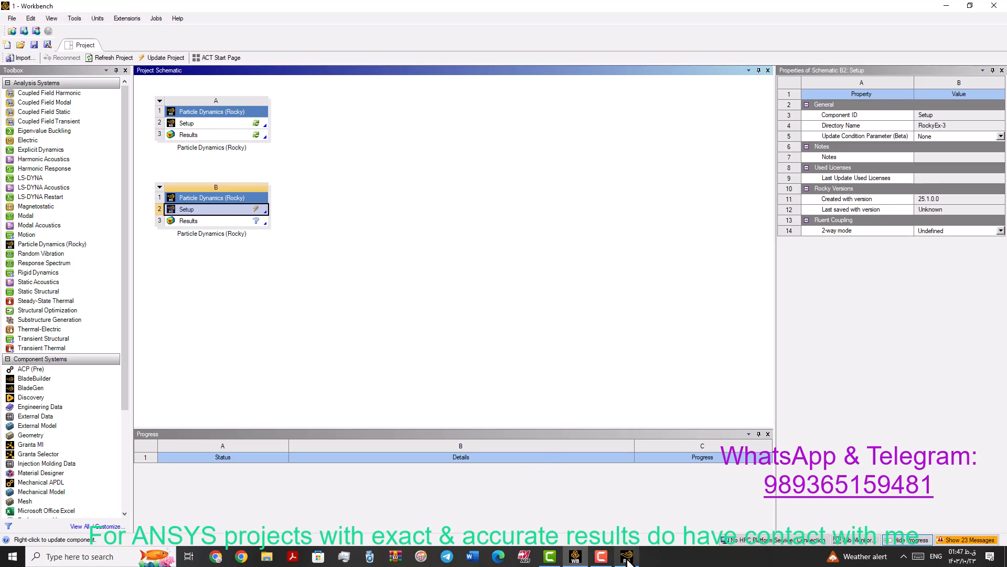
{"action": "left_click", "coordinate": [627, 557]}
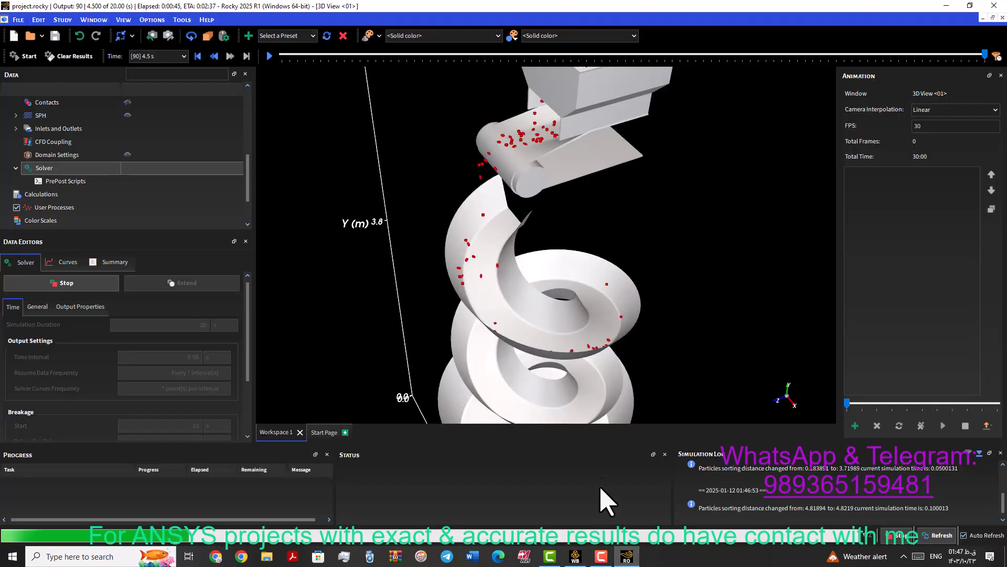
{"action": "middle_click_drag", "start_coordinate": [530, 252], "coordinate": [501, 120]}
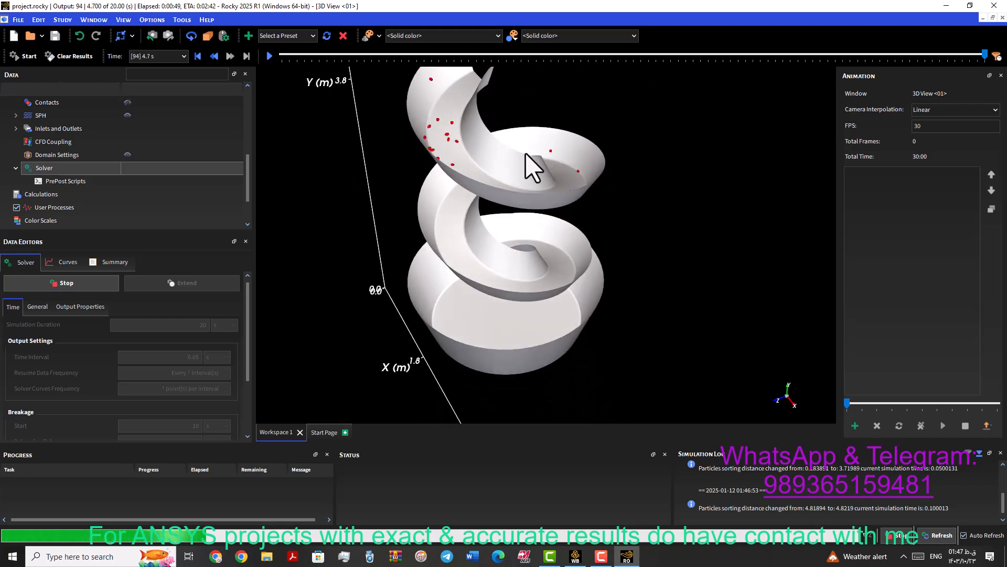
{"action": "scroll", "coordinate": [513, 159], "scroll_direction": "up", "scroll_amount": 2}
{"action": "middle_click_drag", "start_coordinate": [510, 159], "coordinate": [529, 240]}
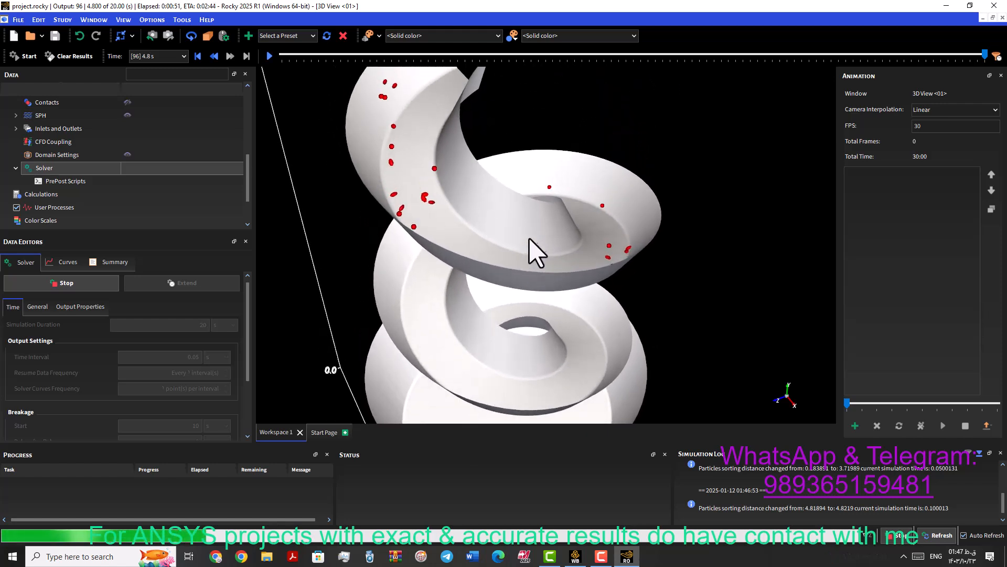
Step: Inspect individual particles up close as they slide along the outer wall and channel of the spiral chute
{"action": "left_click_drag", "start_coordinate": [512, 212], "coordinate": [538, 182]}
{"action": "scroll", "coordinate": [412, 216], "scroll_direction": "up", "scroll_amount": 4}
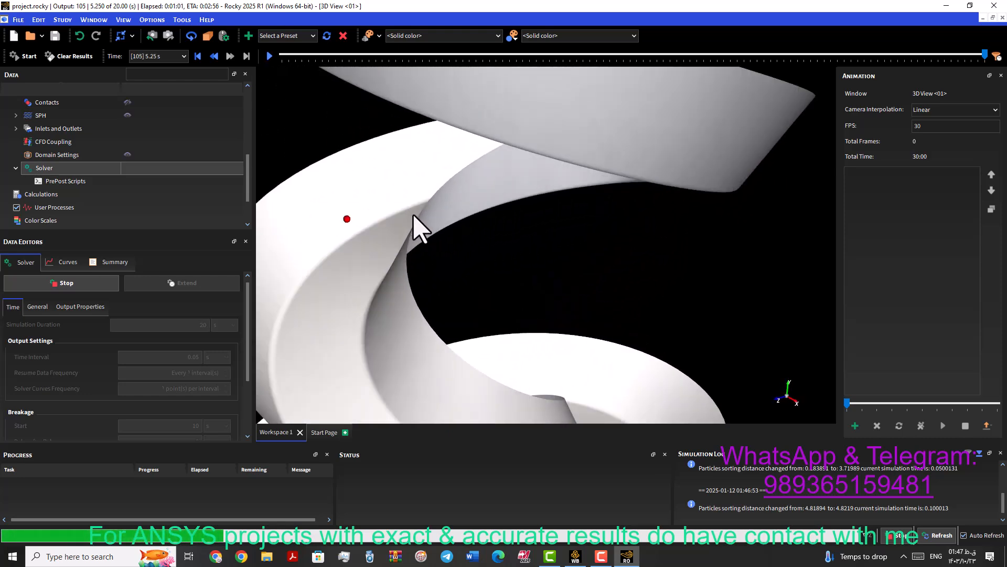
{"action": "scroll", "coordinate": [499, 184], "scroll_direction": "down", "scroll_amount": 4}
{"action": "left_click_drag", "start_coordinate": [476, 219], "coordinate": [536, 262]}
{"action": "scroll", "coordinate": [483, 225], "scroll_direction": "up", "scroll_amount": 5}
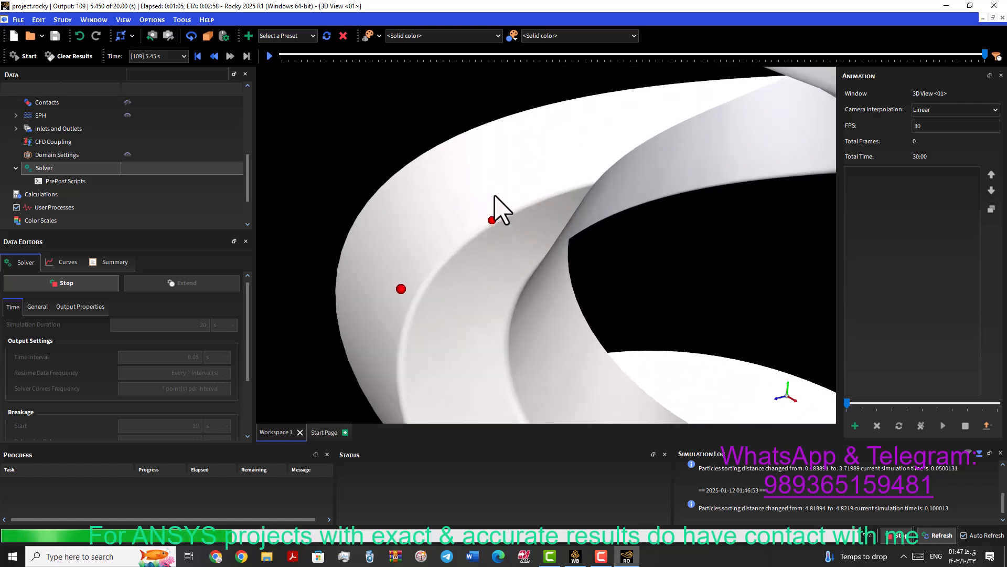
{"action": "left_click_drag", "start_coordinate": [479, 245], "coordinate": [462, 136]}
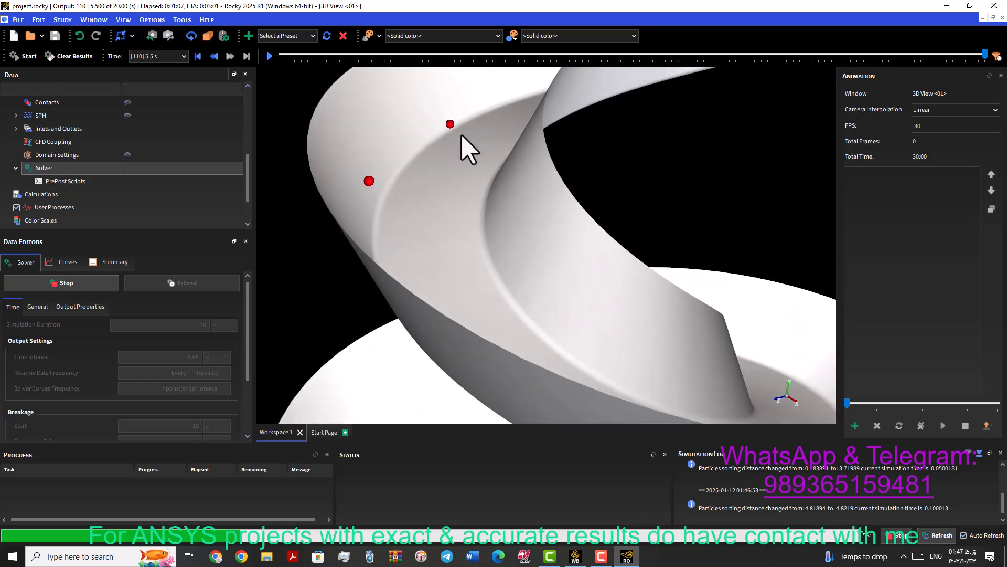
{"action": "scroll", "coordinate": [456, 205], "scroll_direction": "up", "scroll_amount": 3}
{"action": "scroll", "coordinate": [470, 208], "scroll_direction": "down", "scroll_amount": 2}
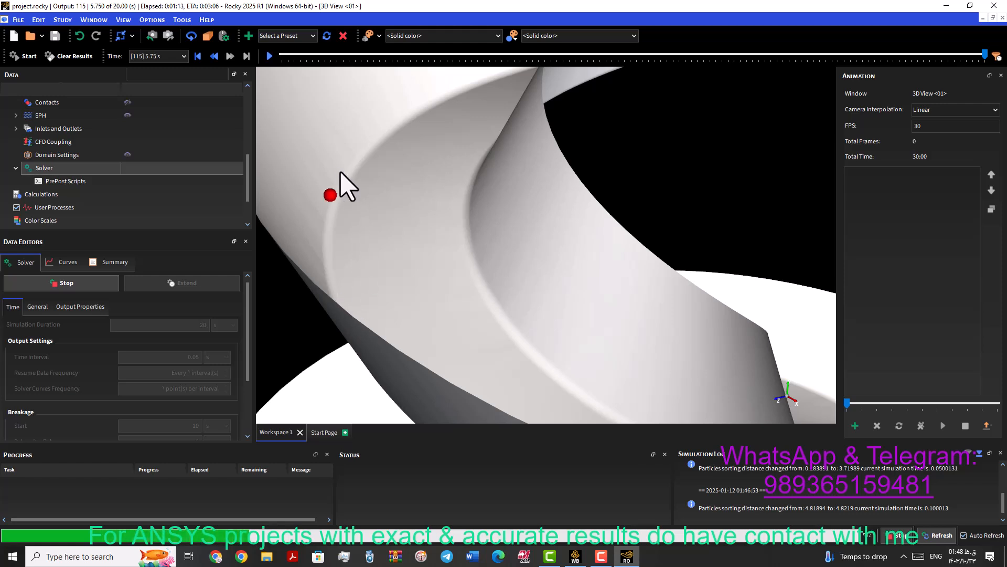
{"action": "scroll", "coordinate": [389, 194], "scroll_direction": "down", "scroll_amount": 5}
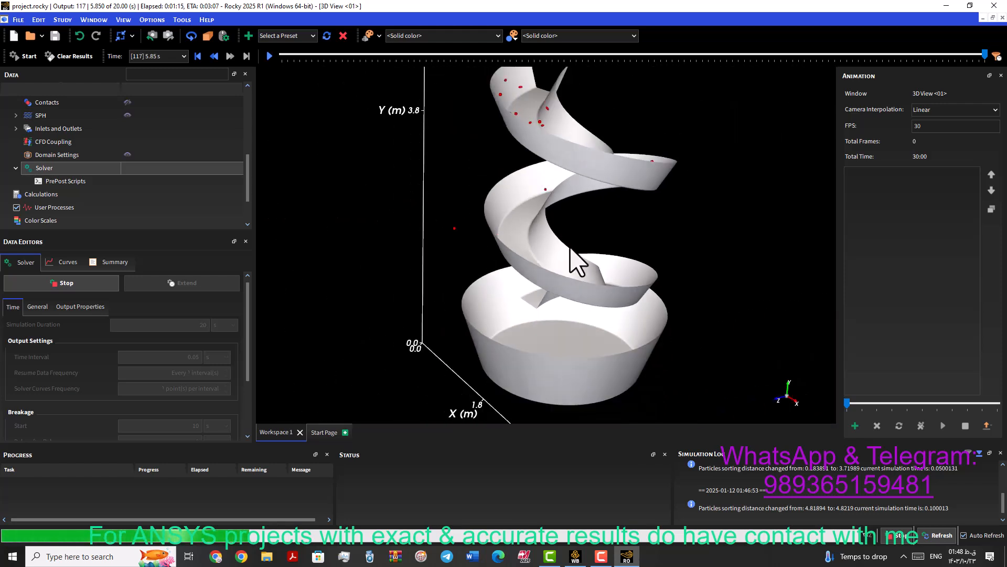
Step: Inspect the particles at the conveyor discharge and chute entrance, including a close-up of their shapes on the chute surface
{"action": "middle_click_drag", "start_coordinate": [522, 239], "coordinate": [412, 284]}
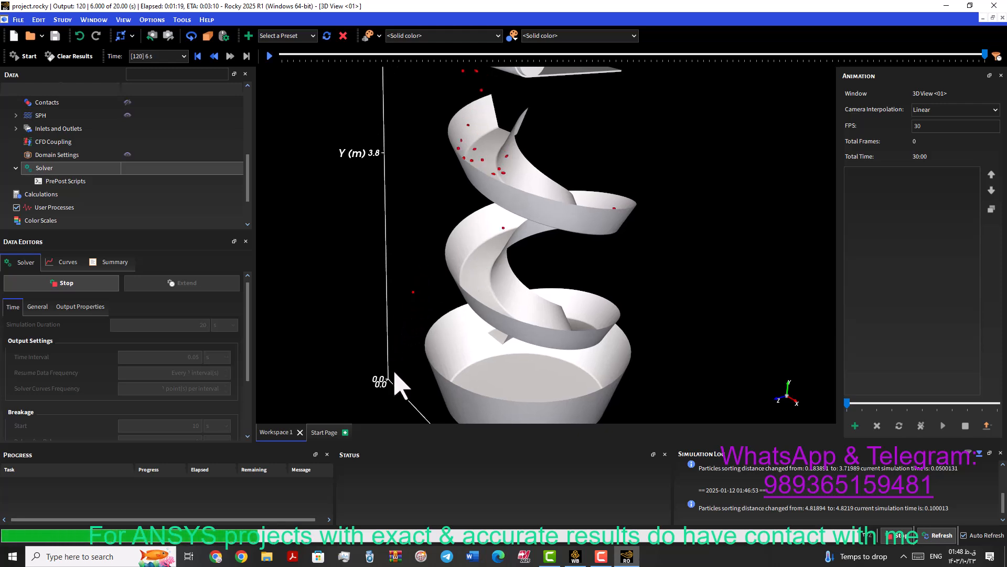
{"action": "middle_click_drag", "start_coordinate": [478, 130], "coordinate": [454, 234]}
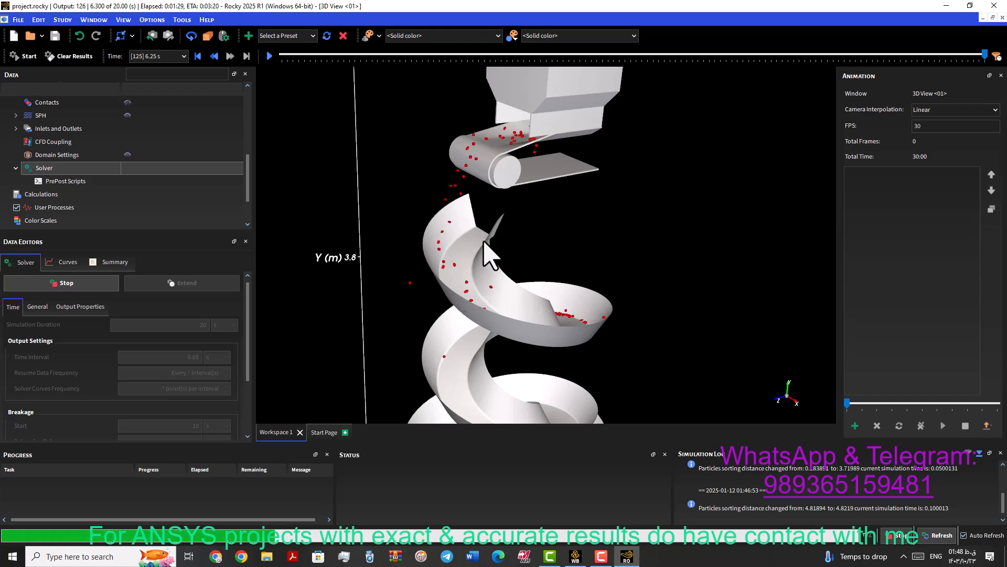
{"action": "scroll", "coordinate": [446, 254], "scroll_direction": "up", "scroll_amount": 3}
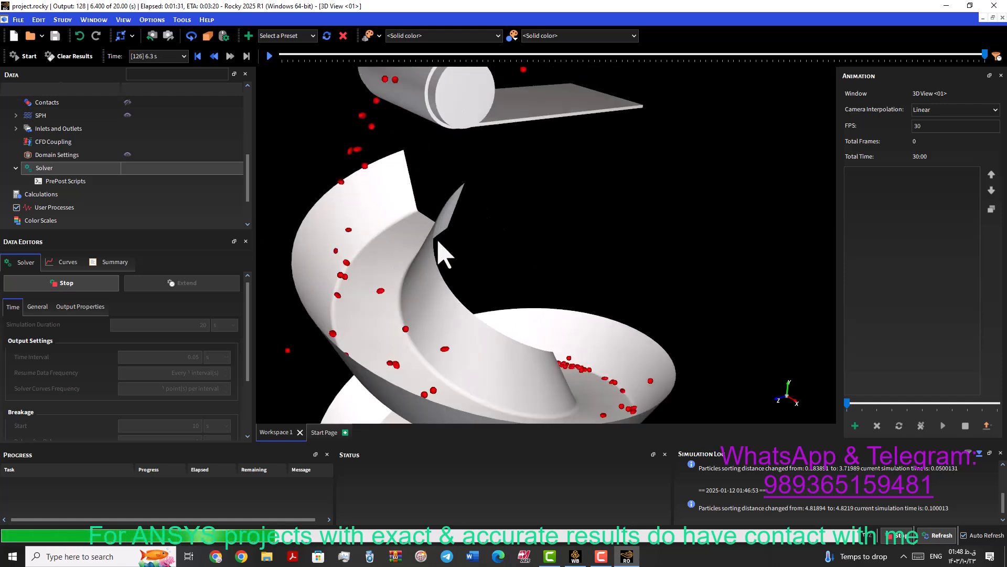
{"action": "scroll", "coordinate": [438, 241], "scroll_direction": "up", "scroll_amount": 4}
{"action": "middle_click_drag", "start_coordinate": [364, 257], "coordinate": [589, 187]}
{"action": "scroll", "coordinate": [574, 178], "scroll_direction": "up", "scroll_amount": 5}
{"action": "right_click", "coordinate": [572, 178]}
{"action": "left_click", "coordinate": [513, 182]}
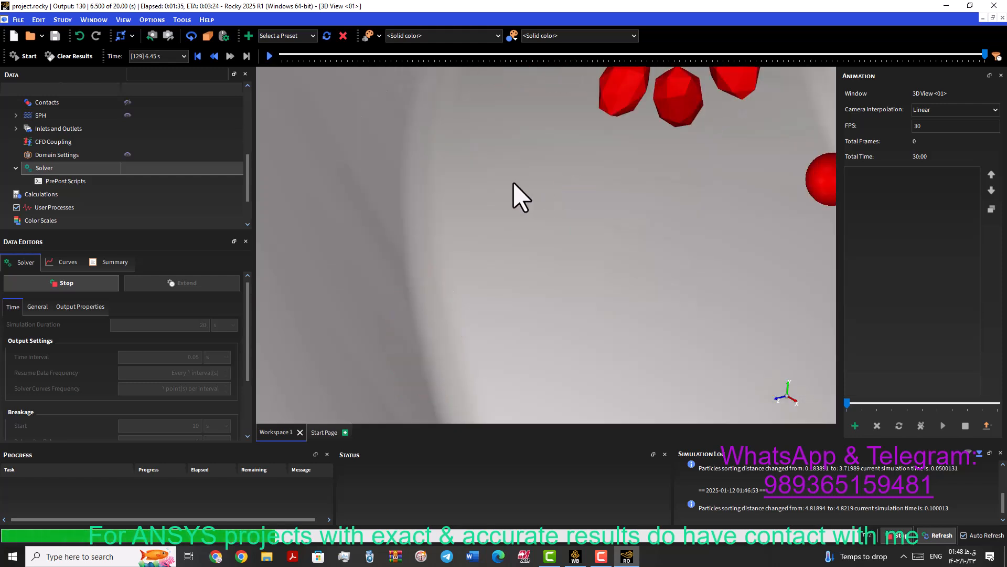
{"action": "scroll", "coordinate": [514, 182], "scroll_direction": "down", "scroll_amount": 4}
{"action": "middle_click_drag", "start_coordinate": [543, 189], "coordinate": [467, 203]}
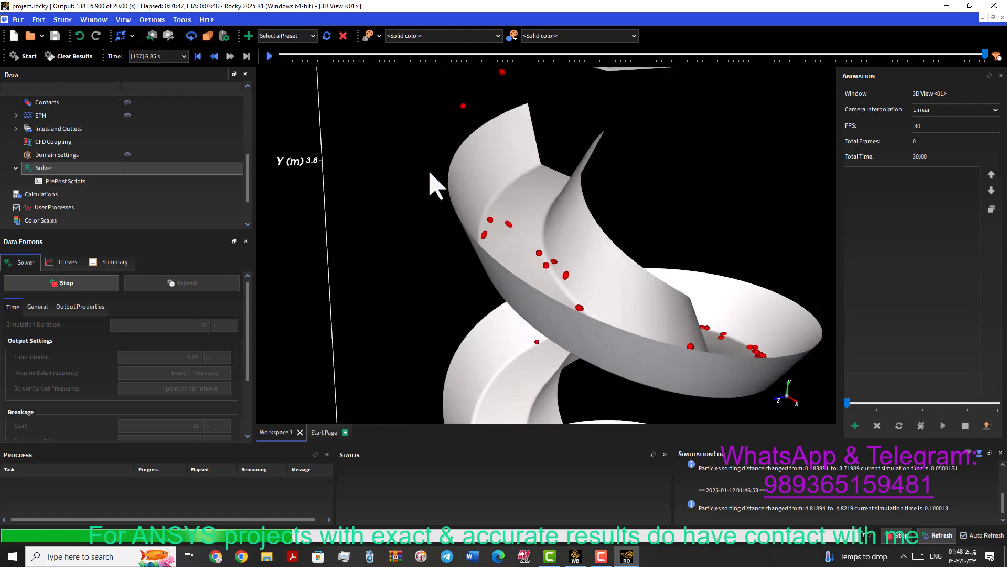
Step: Examine the particle flow through the lower chute turns, the collecting bin at the base and the spiral from above
{"action": "scroll", "coordinate": [430, 174], "scroll_direction": "down", "scroll_amount": 2}
{"action": "middle_click_drag", "start_coordinate": [524, 241], "coordinate": [481, 121]}
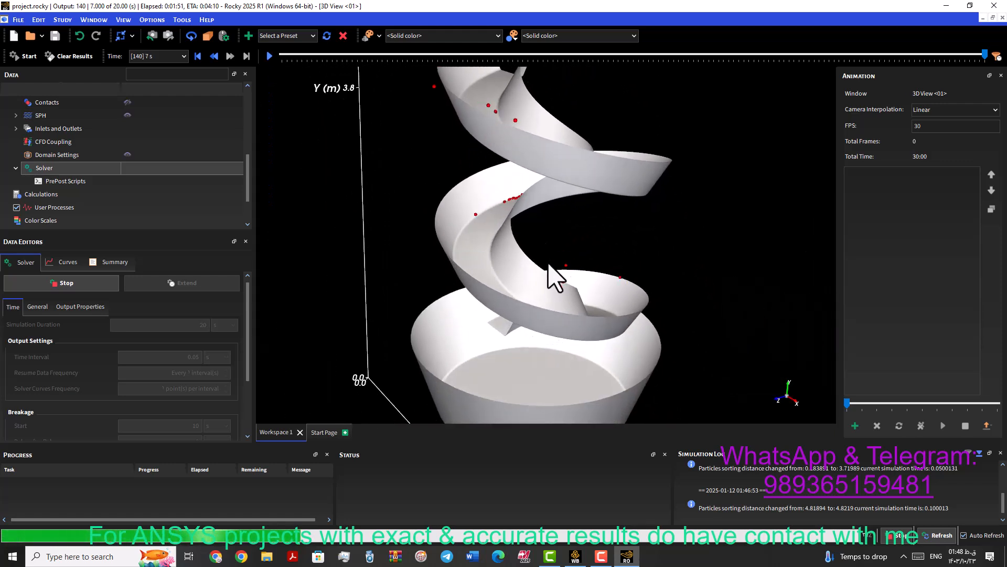
{"action": "middle_click_drag", "start_coordinate": [549, 265], "coordinate": [520, 176]}
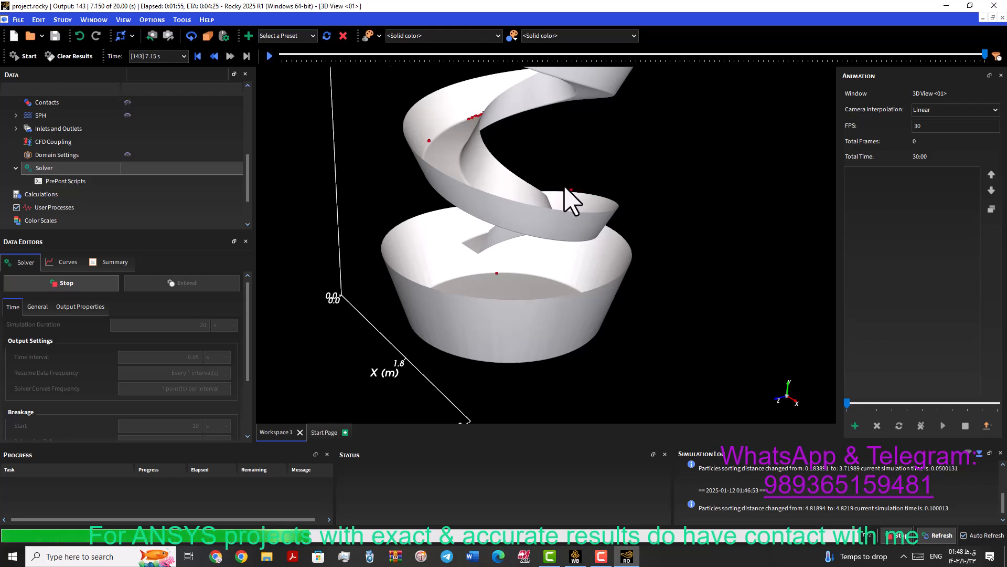
{"action": "middle_click_drag", "start_coordinate": [523, 176], "coordinate": [540, 211]}
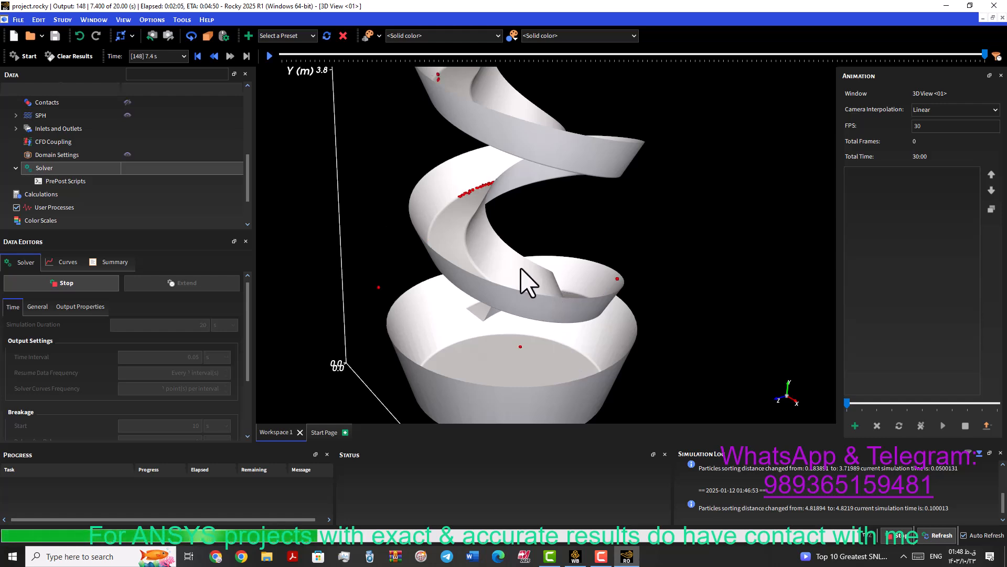
{"action": "middle_click_drag", "start_coordinate": [525, 284], "coordinate": [517, 328]}
{"action": "left_click_drag", "start_coordinate": [510, 315], "coordinate": [505, 270]}
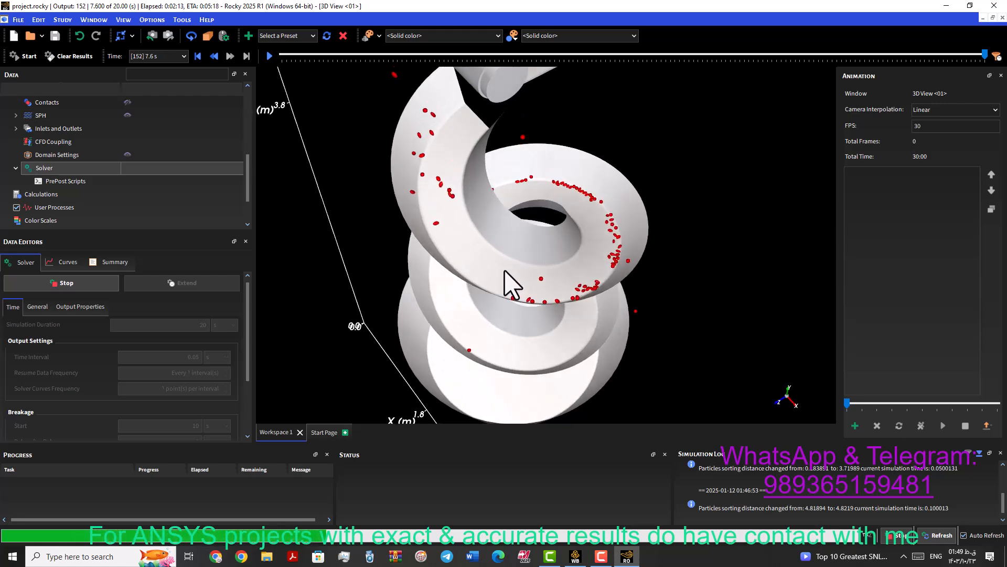
Step: Turn off Auto Refresh and play back the computed time steps in the 3D view
{"action": "left_click", "coordinate": [962, 533]}
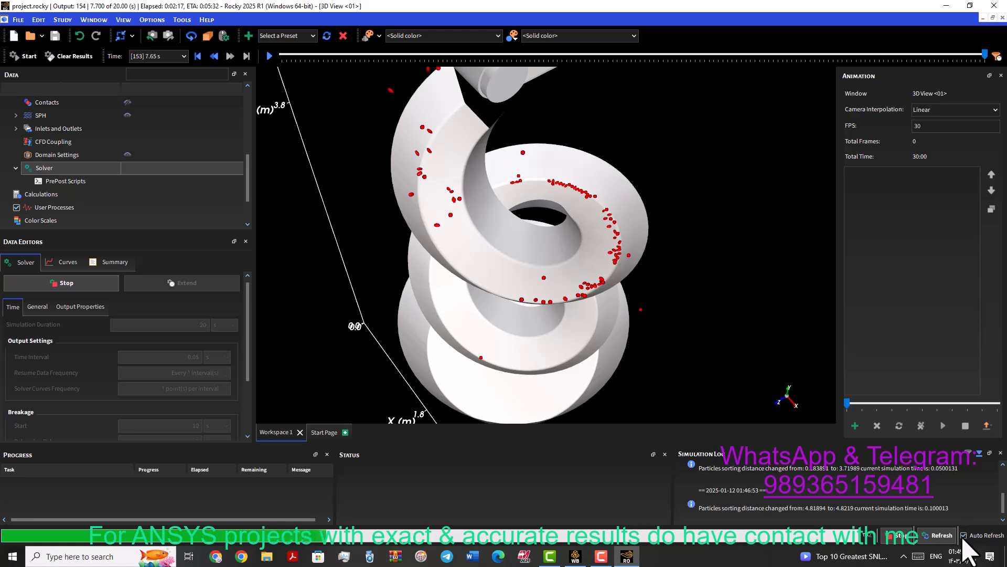
{"action": "left_click", "coordinate": [964, 535]}
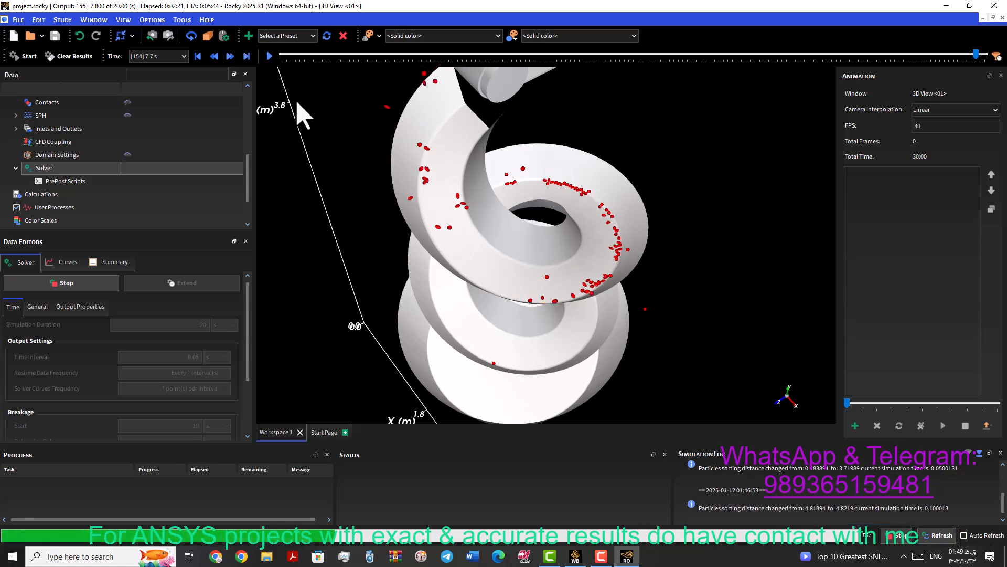
{"action": "left_click", "coordinate": [269, 56]}
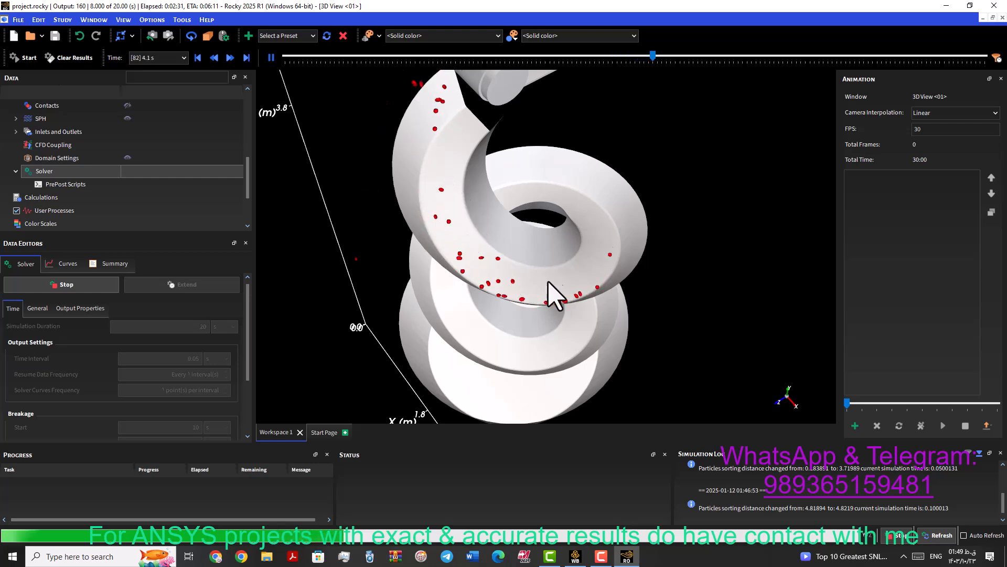
Step: Examine the particle motion during playback along the spiral chute, from the collecting bin up to the feed conveyor
{"action": "middle_click_drag", "start_coordinate": [512, 240], "coordinate": [499, 212]}
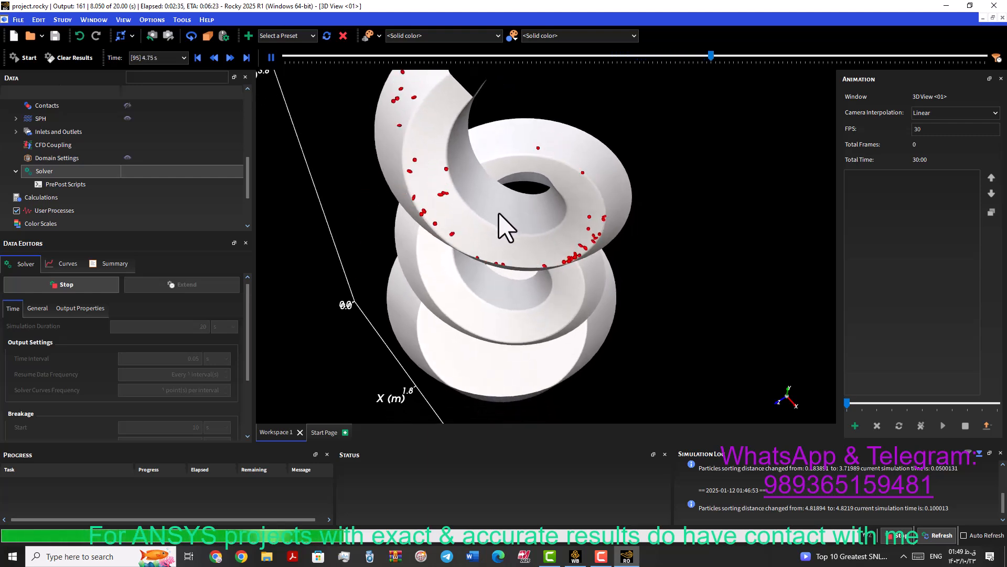
{"action": "scroll", "coordinate": [496, 211], "scroll_direction": "up", "scroll_amount": 5}
{"action": "scroll", "coordinate": [478, 207], "scroll_direction": "down", "scroll_amount": 3}
{"action": "left_click_drag", "start_coordinate": [477, 207], "coordinate": [474, 181]}
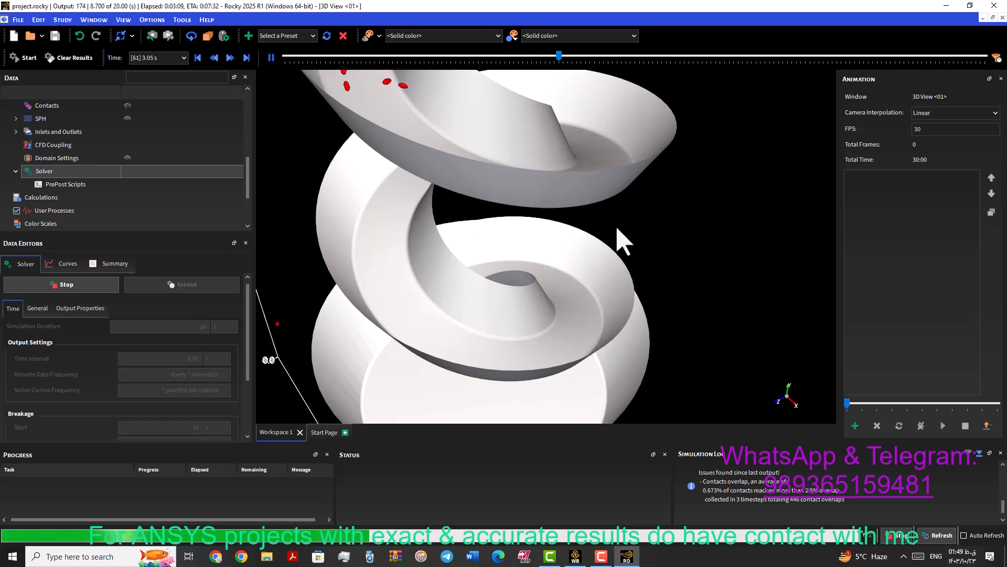
{"action": "middle_click_drag", "start_coordinate": [500, 277], "coordinate": [506, 254]}
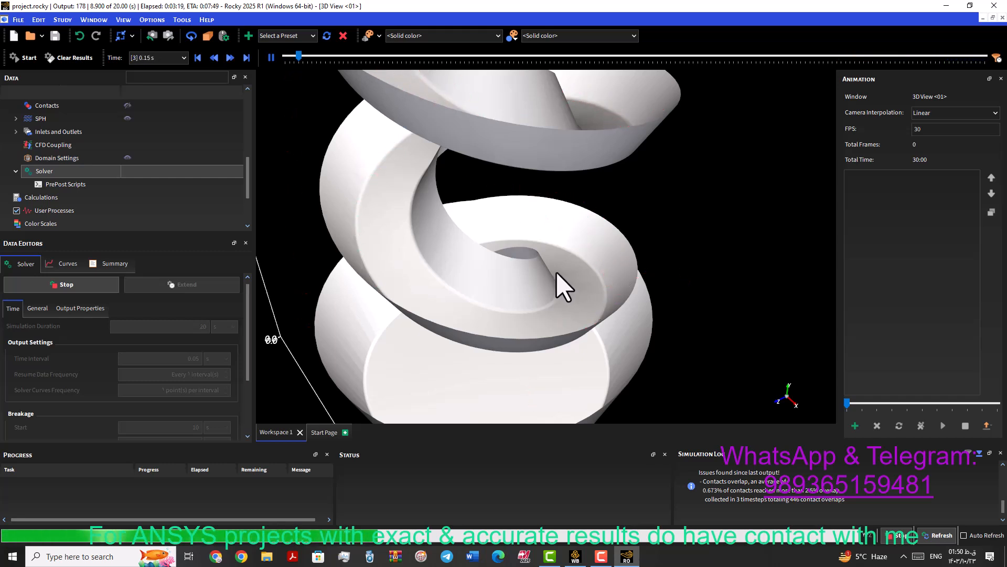
{"action": "scroll", "coordinate": [513, 207], "scroll_direction": "down", "scroll_amount": 3}
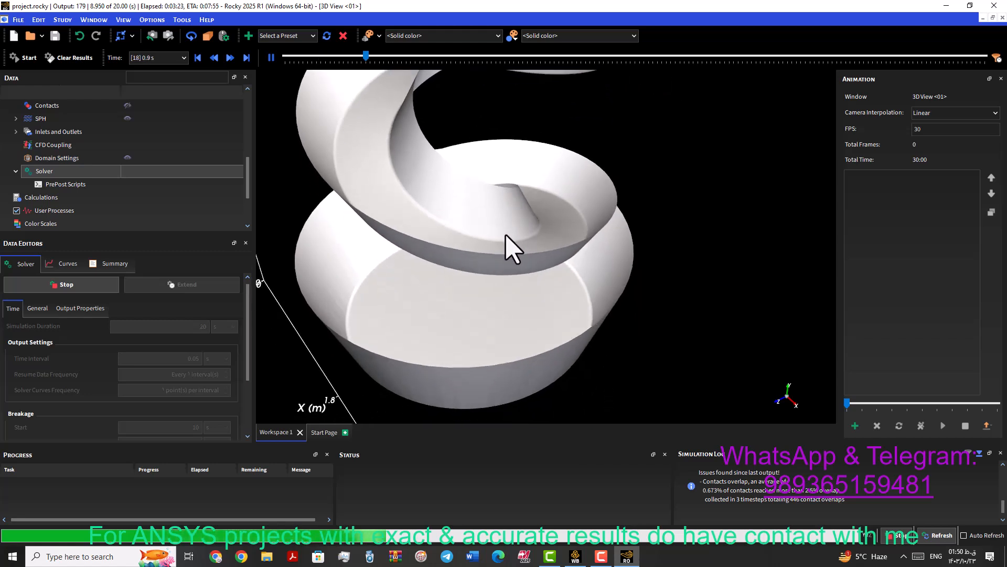
{"action": "middle_click_drag", "start_coordinate": [511, 237], "coordinate": [520, 368]}
{"action": "scroll", "coordinate": [517, 221], "scroll_direction": "down", "scroll_amount": 2}
{"action": "scroll", "coordinate": [505, 184], "scroll_direction": "up", "scroll_amount": 2}
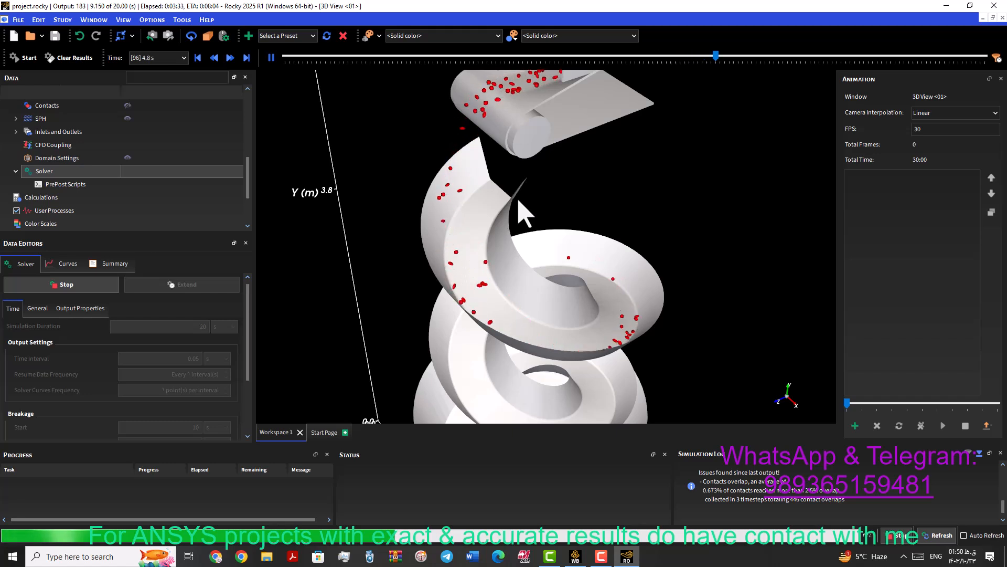
Step: Color the particles by Velocity : Translational : Absolute in the 3D view
{"action": "left_click", "coordinate": [561, 37]}
{"action": "left_click", "coordinate": [573, 41]}
{"action": "left_click", "coordinate": [627, 39]}
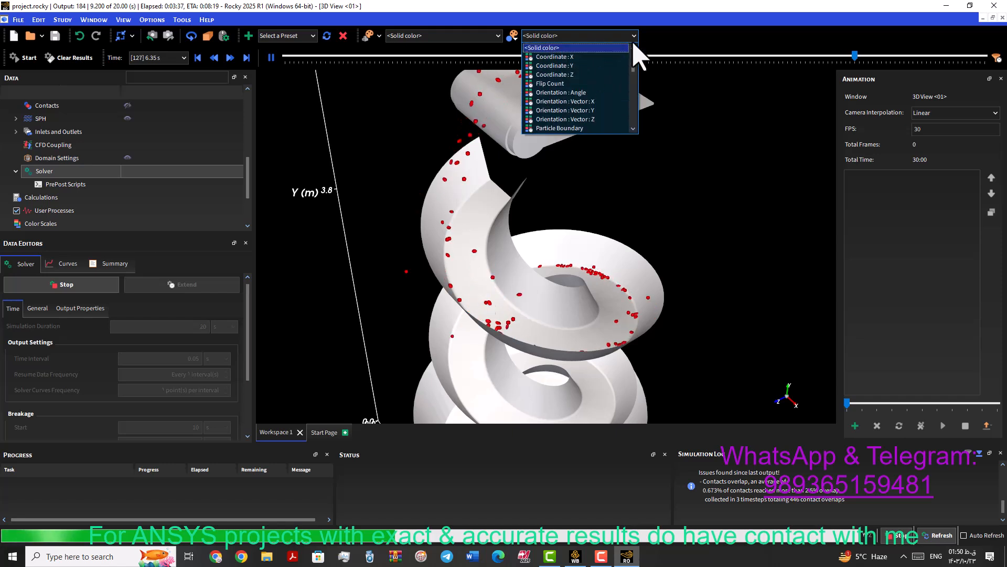
{"action": "left_click_drag", "start_coordinate": [635, 65], "coordinate": [639, 107]}
{"action": "left_click", "coordinate": [645, 116]}
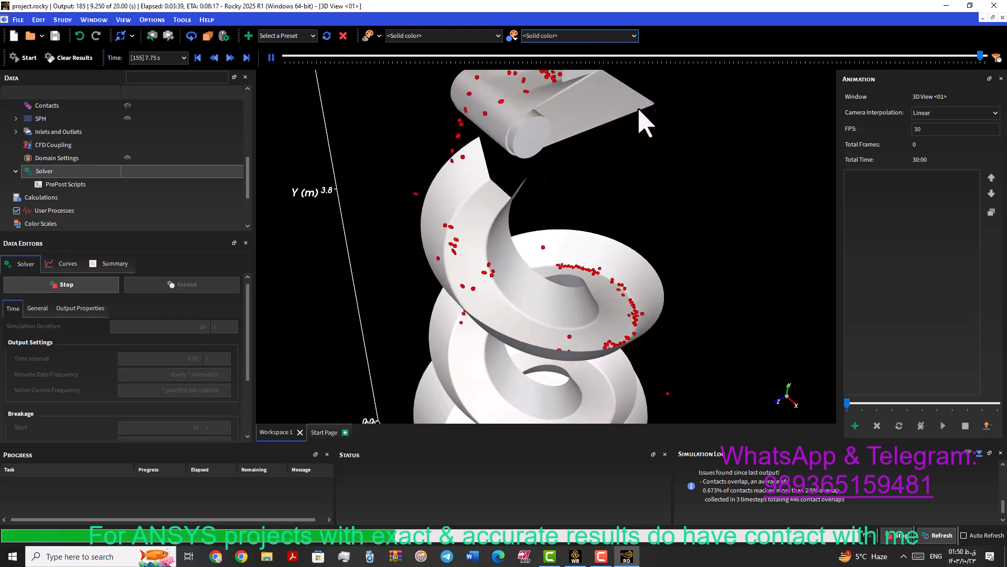
{"action": "left_click", "coordinate": [635, 37]}
{"action": "left_click_drag", "start_coordinate": [636, 67], "coordinate": [639, 118]}
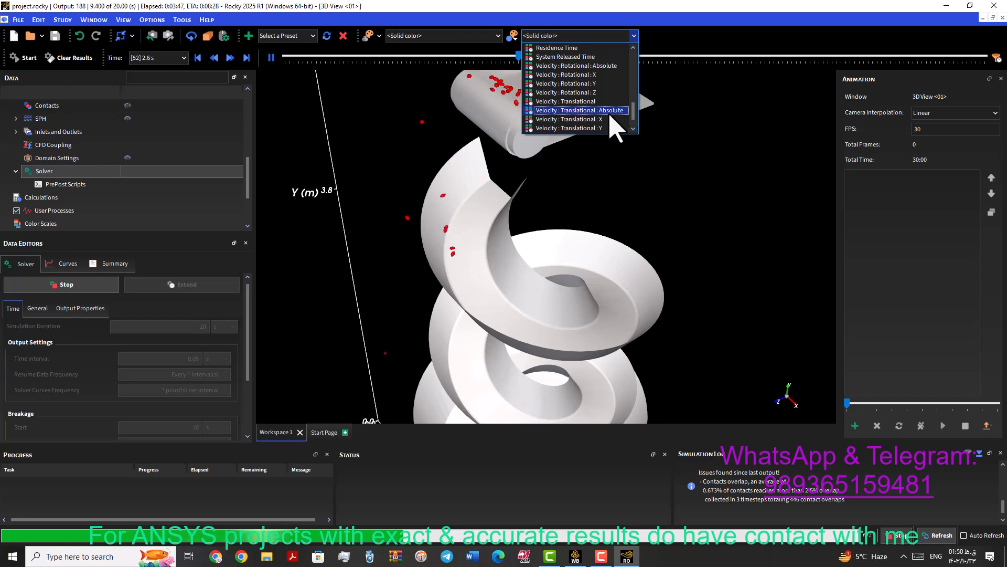
{"action": "left_click", "coordinate": [611, 112]}
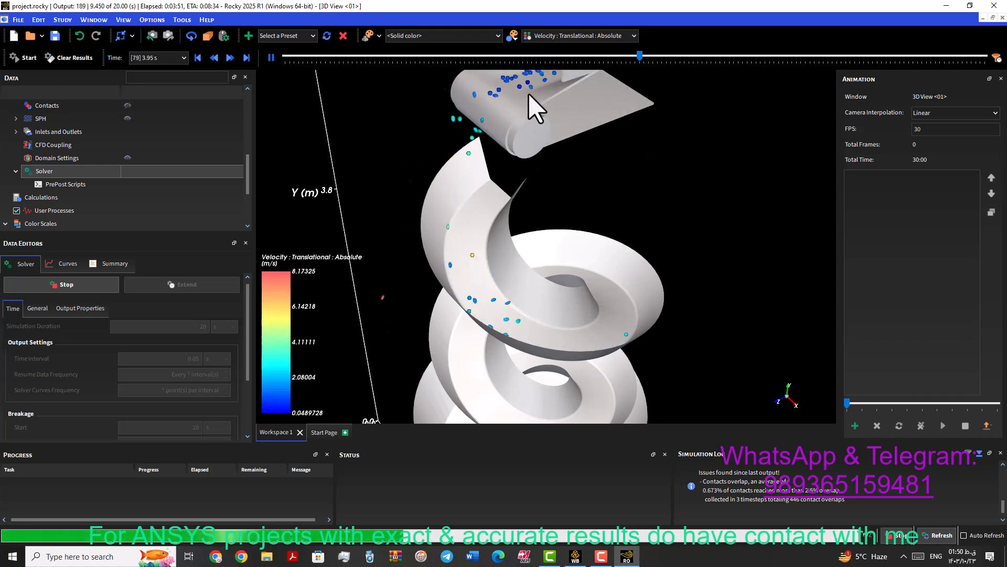
{"action": "scroll", "coordinate": [522, 130], "scroll_direction": "down", "scroll_amount": 5}
{"action": "scroll", "coordinate": [558, 155], "scroll_direction": "up", "scroll_amount": 5}
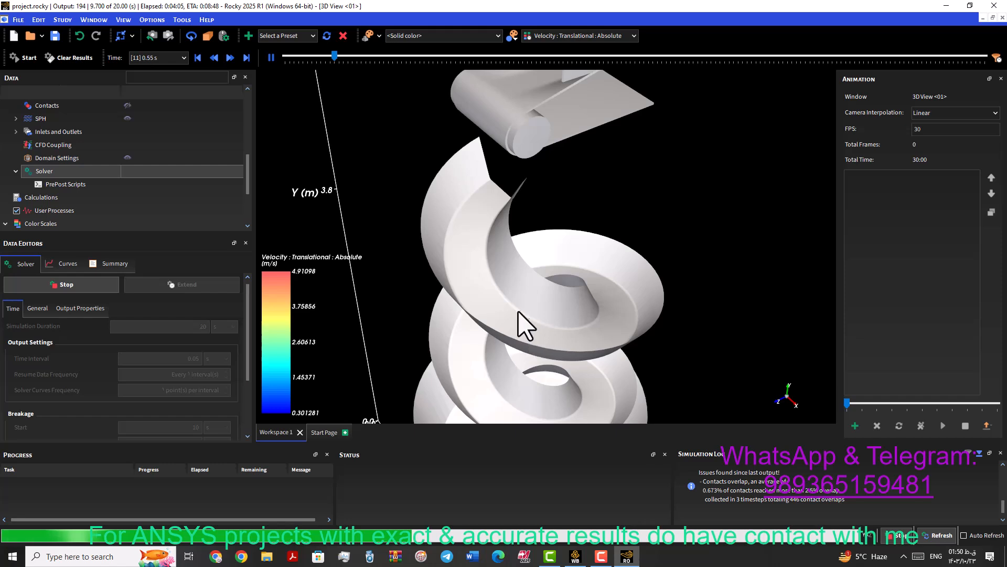
{"action": "middle_click_drag", "start_coordinate": [517, 326], "coordinate": [472, 203]}
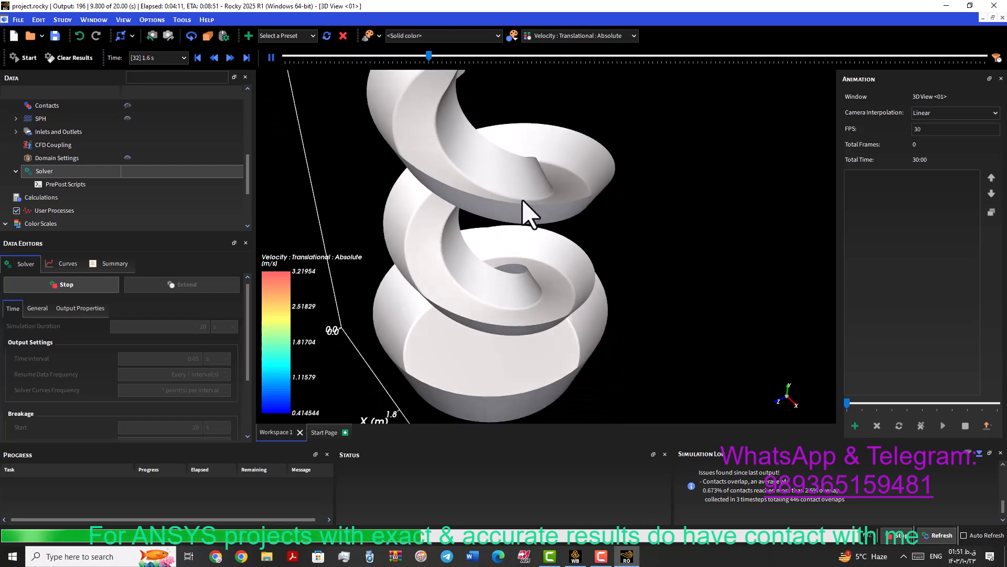
Step: Examine the velocity-colored particles moving through the middle and lower turns of the spiral chute during playback
{"action": "middle_click_drag", "start_coordinate": [509, 213], "coordinate": [521, 274]}
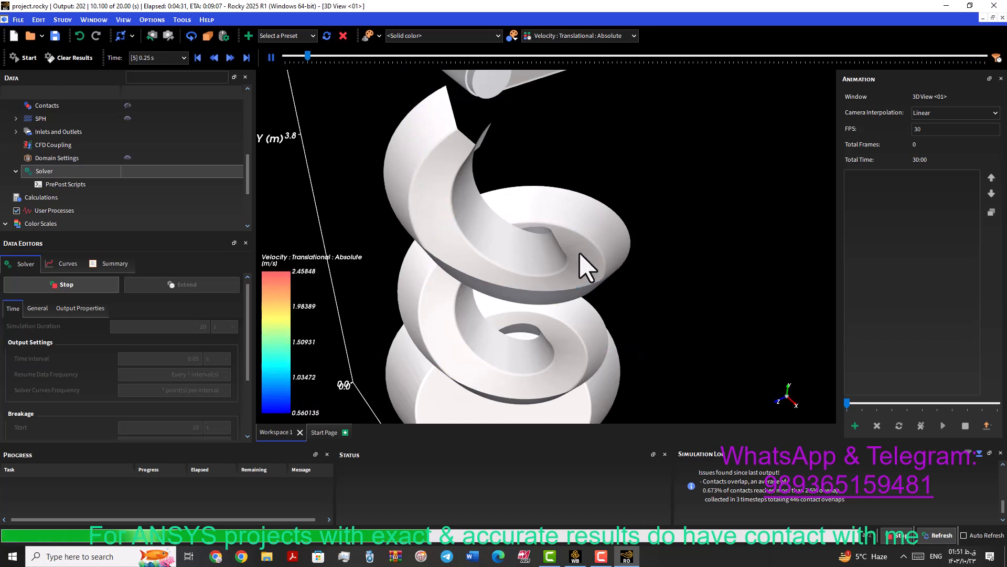
{"action": "scroll", "coordinate": [587, 268], "scroll_direction": "up", "scroll_amount": 5}
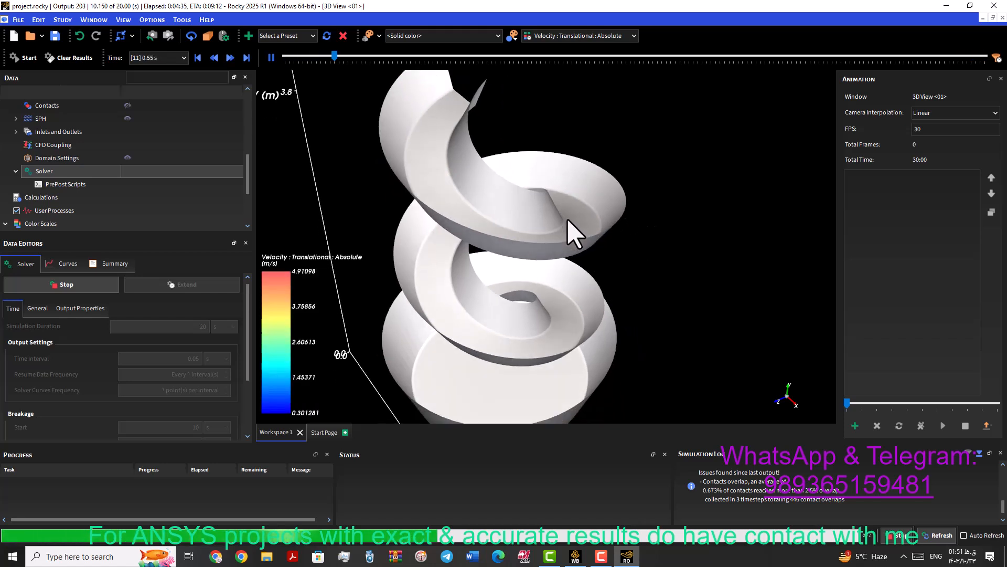
{"action": "middle_click_drag", "start_coordinate": [515, 231], "coordinate": [567, 173]}
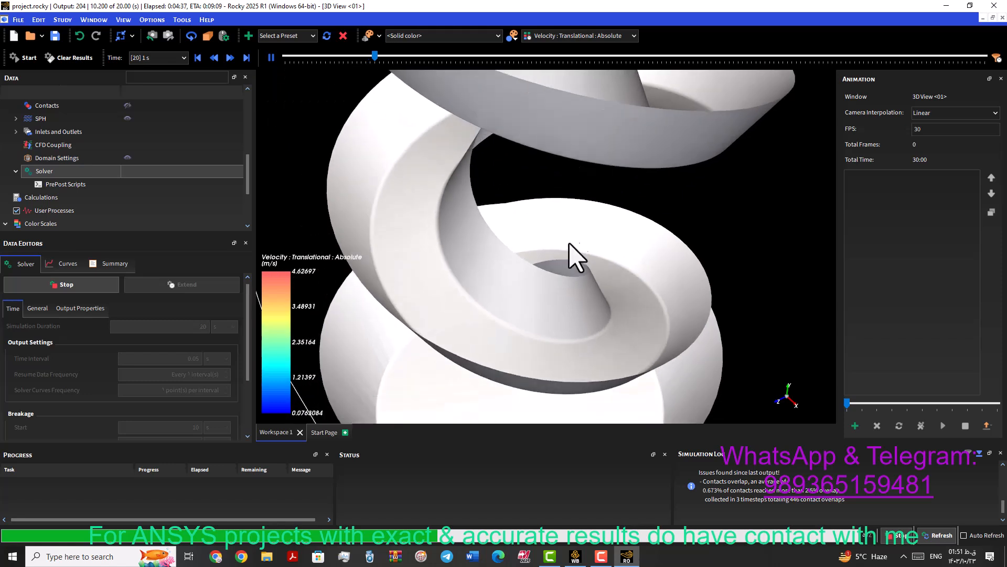
{"action": "scroll", "coordinate": [564, 227], "scroll_direction": "down", "scroll_amount": 3}
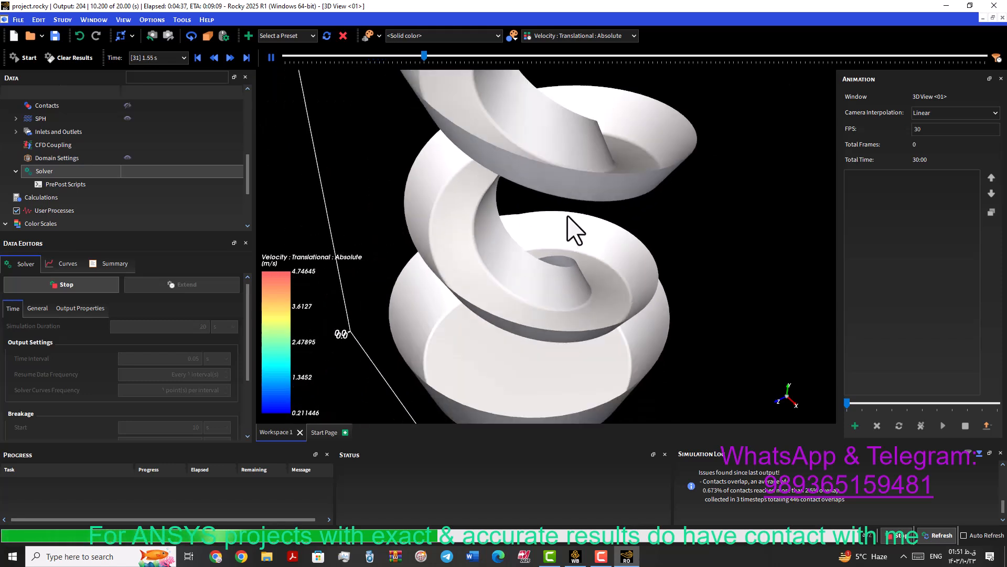
{"action": "middle_click_drag", "start_coordinate": [566, 217], "coordinate": [543, 260]}
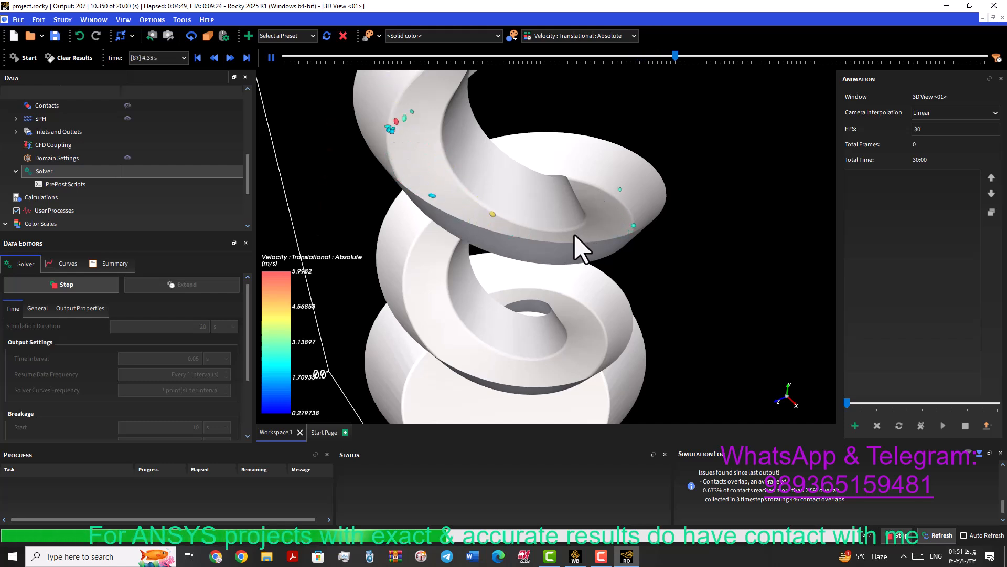
{"action": "middle_click_drag", "start_coordinate": [575, 256], "coordinate": [565, 226]}
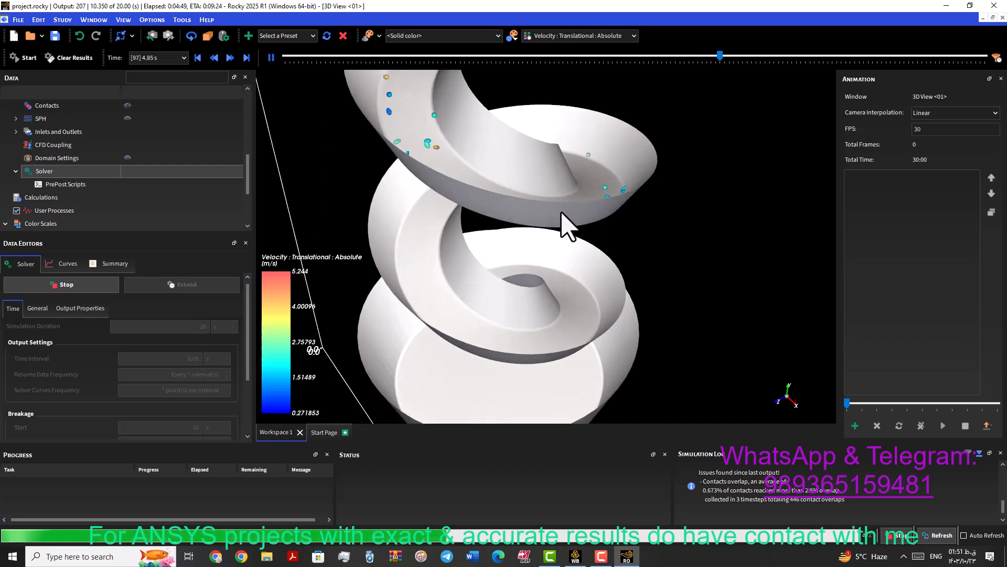
{"action": "right_click", "coordinate": [562, 213]}
{"action": "left_click", "coordinate": [545, 222]}
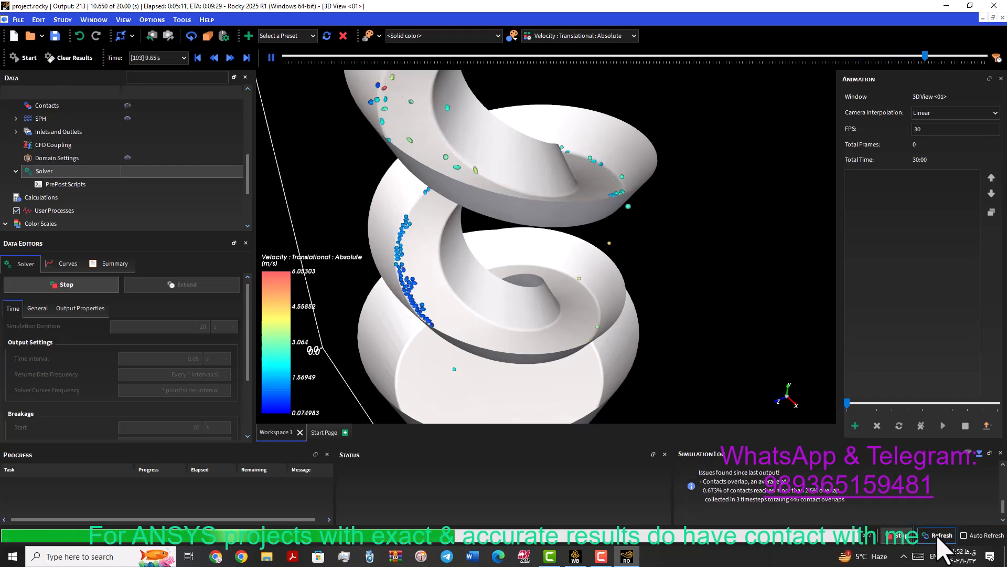
{"action": "left_click", "coordinate": [992, 420]}
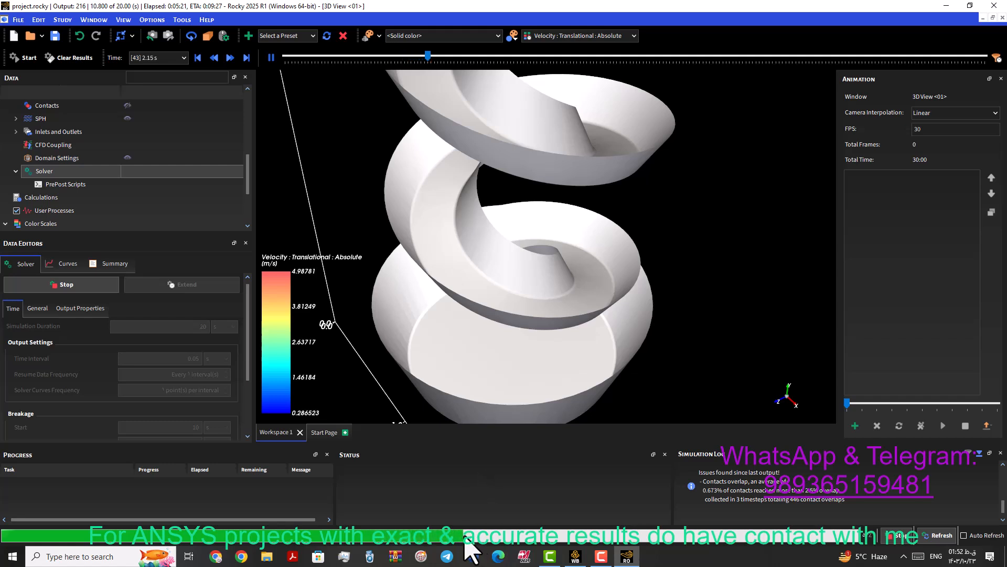
Step: Stop the running solver calculation and close the Rocky project, saving its changes
{"action": "left_click", "coordinate": [896, 535]}
{"action": "left_click", "coordinate": [551, 292]}
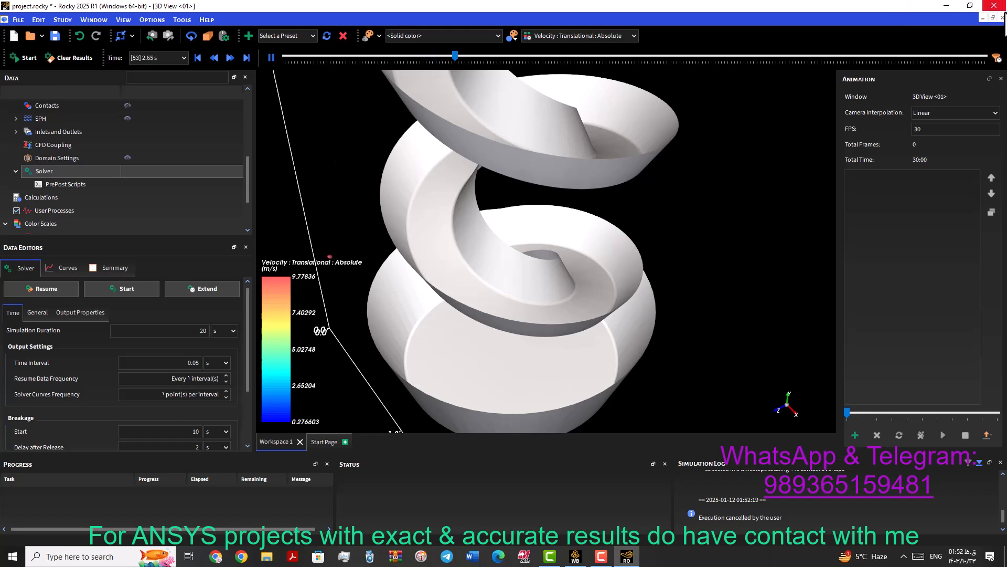
{"action": "left_click", "coordinate": [994, 5]}
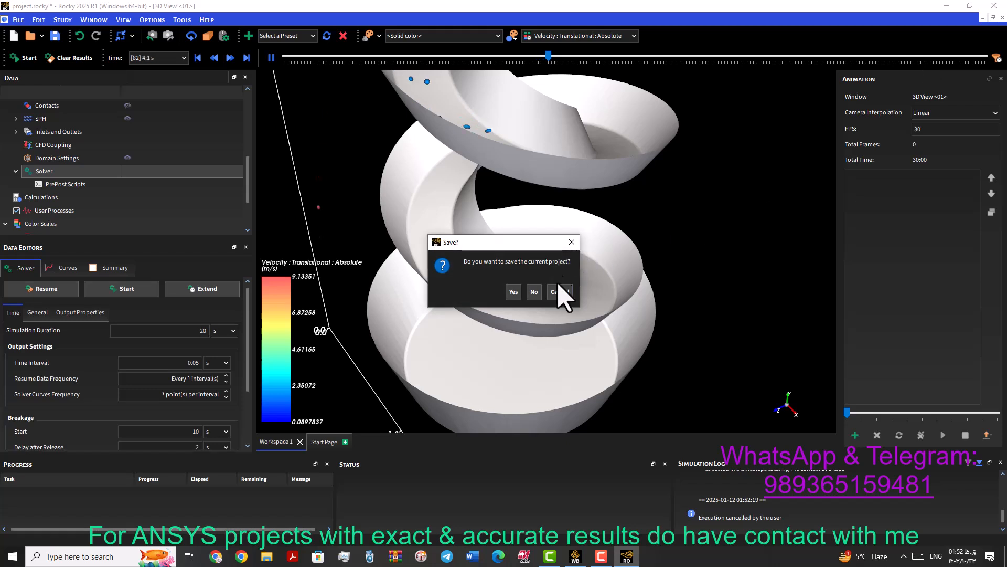
{"action": "left_click", "coordinate": [514, 293]}
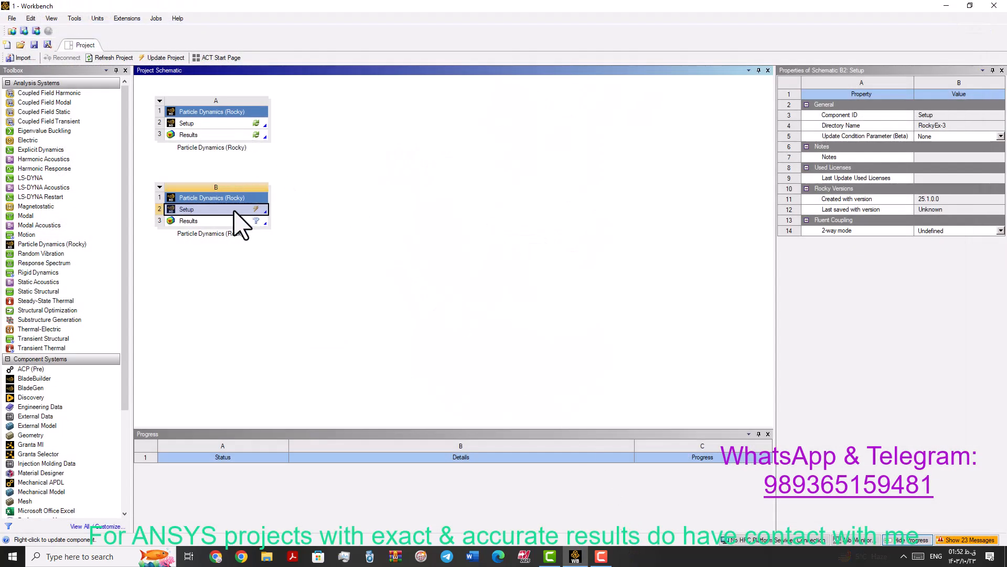
Step: From Workbench, open the Setup of Particle Dynamics (Rocky) system A for editing, keeping its existing simulation results
{"action": "right_click", "coordinate": [233, 211]}
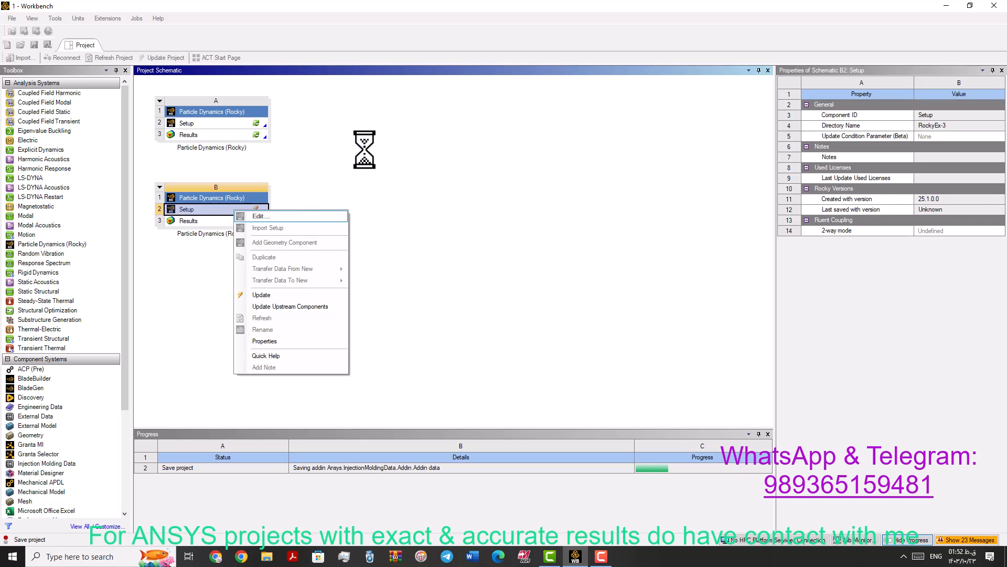
{"action": "right_click", "coordinate": [221, 124]}
{"action": "left_click", "coordinate": [240, 129]}
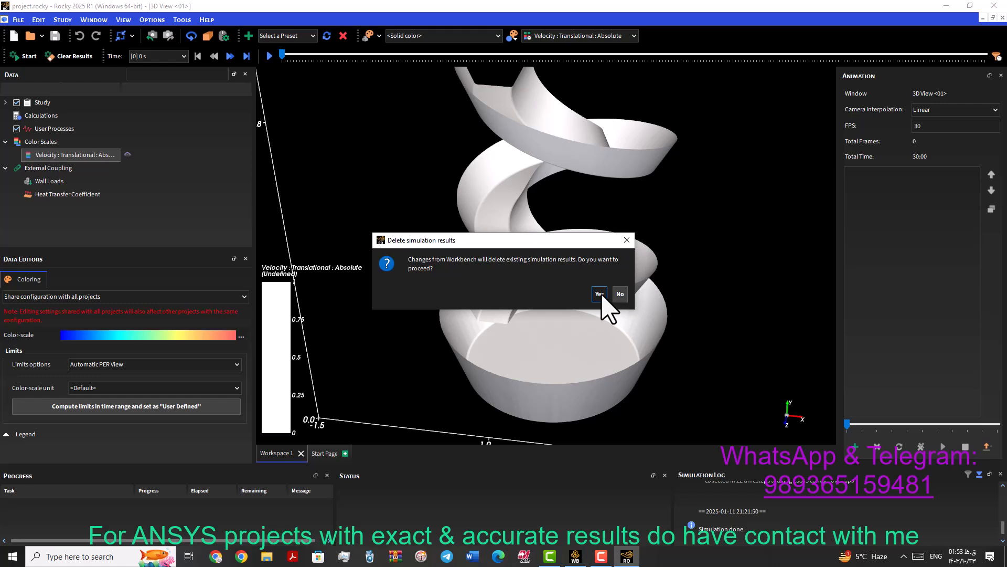
{"action": "left_click", "coordinate": [619, 295]}
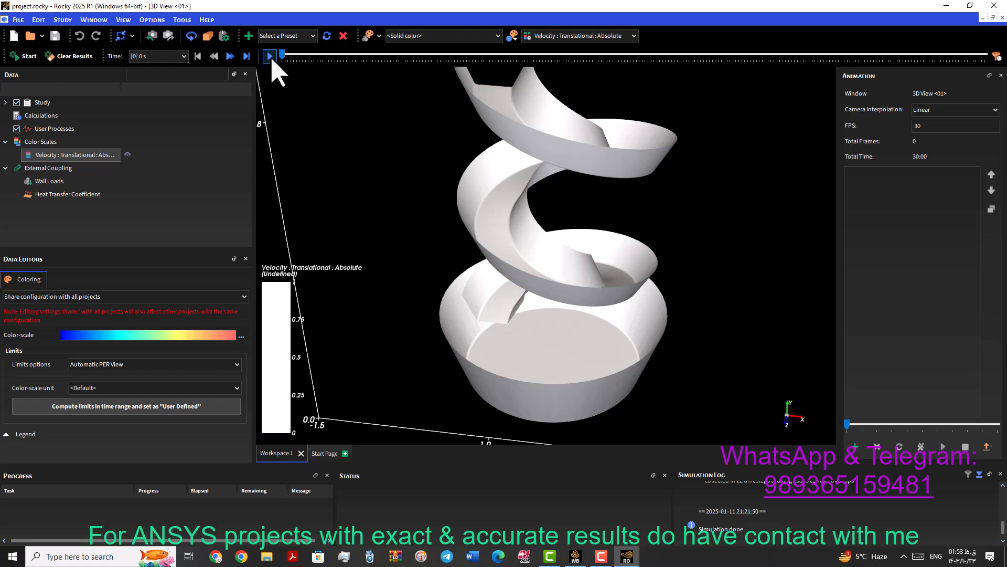
Step: Play back the completed simulation and view the velocity-colored particles from the feed conveyor down to the collecting bin
{"action": "left_click_drag", "start_coordinate": [525, 152], "coordinate": [530, 182]}
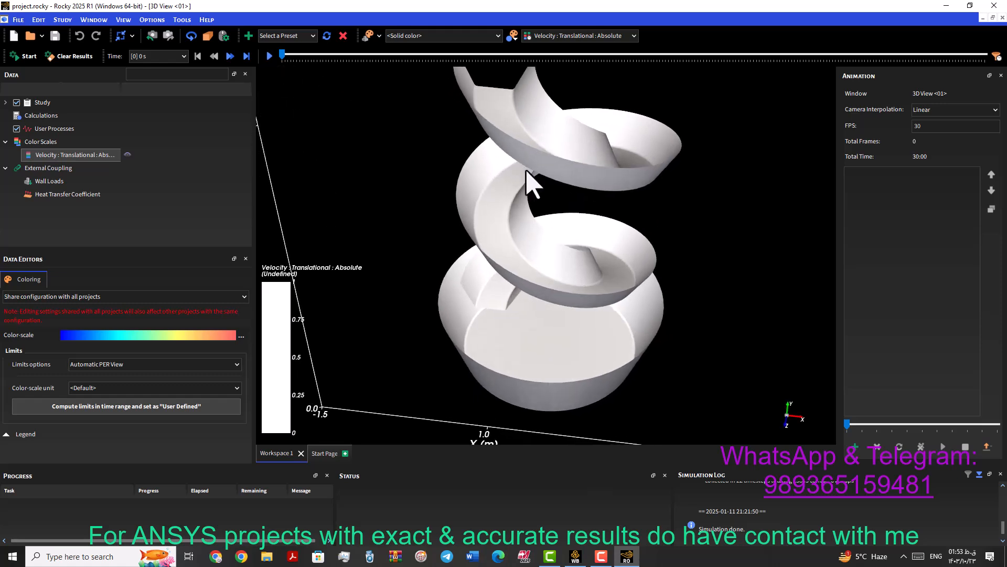
{"action": "left_click", "coordinate": [269, 56]}
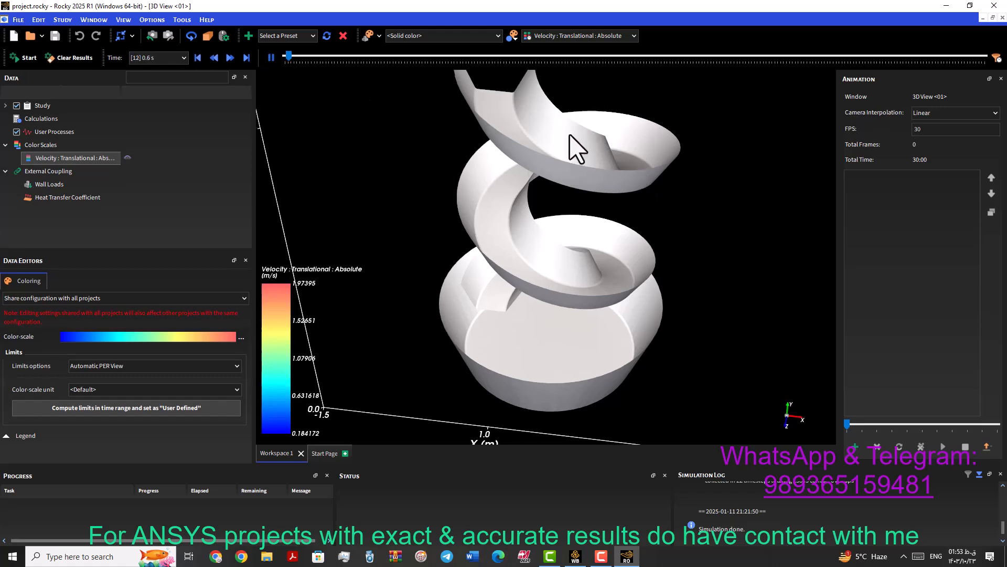
{"action": "middle_click_drag", "start_coordinate": [565, 142], "coordinate": [555, 208]}
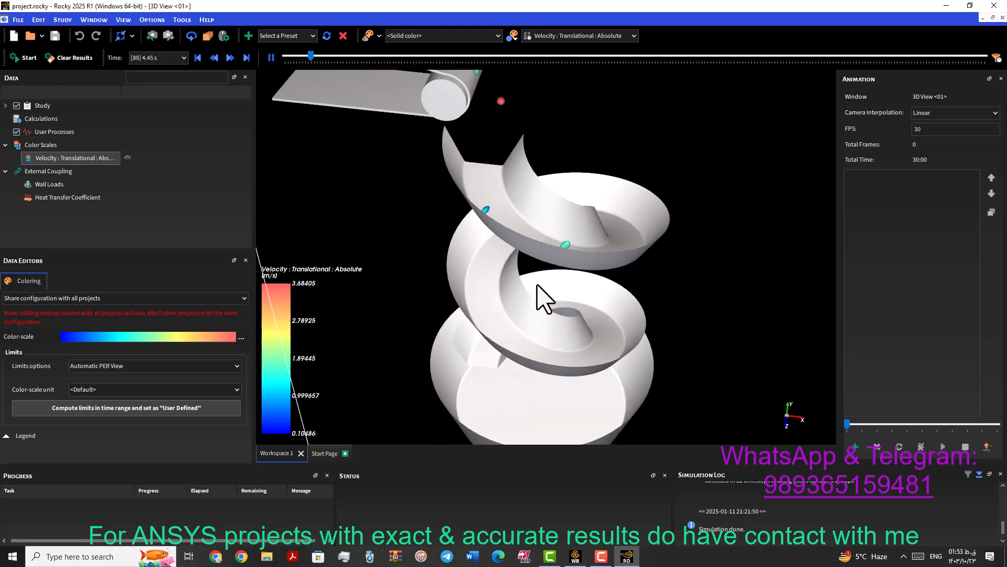
{"action": "middle_click_drag", "start_coordinate": [537, 285], "coordinate": [538, 237]}
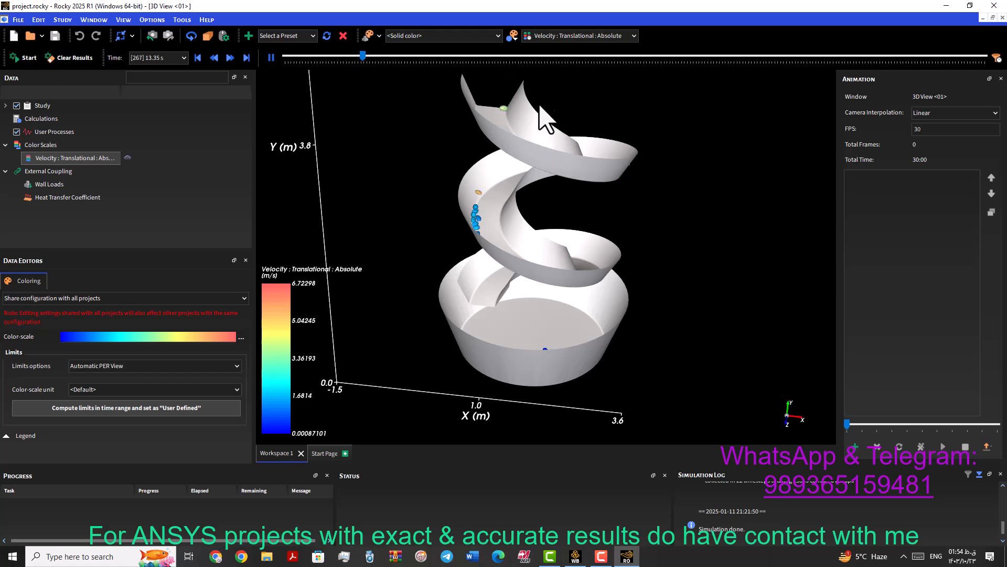
{"action": "scroll", "coordinate": [525, 115], "scroll_direction": "down", "scroll_amount": 3}
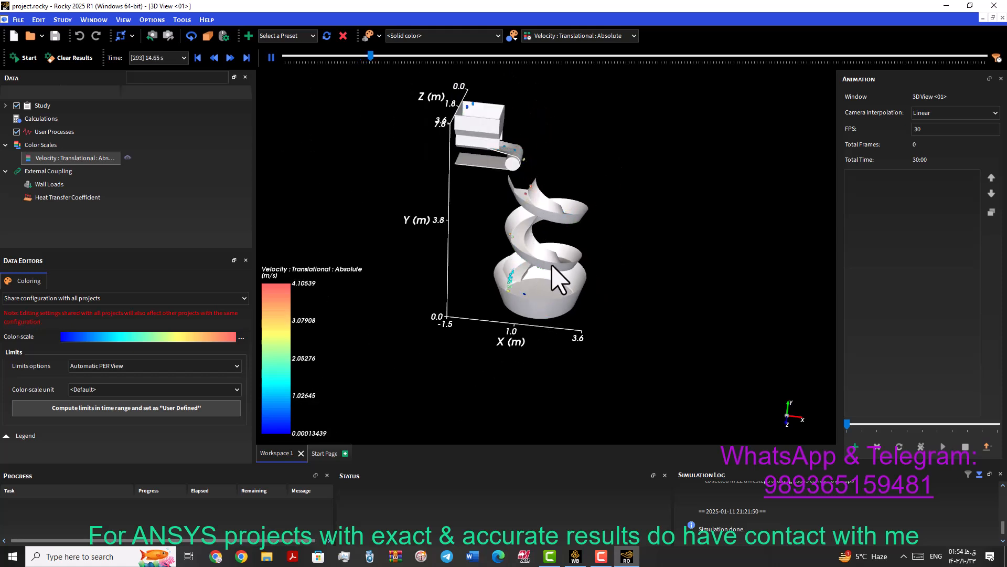
{"action": "scroll", "coordinate": [522, 199], "scroll_direction": "up", "scroll_amount": 3}
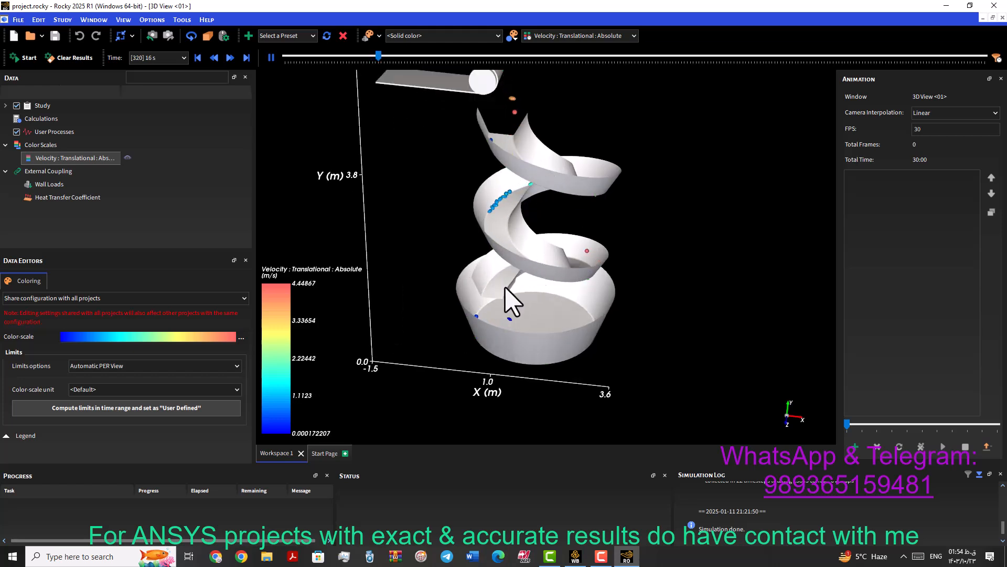
Step: Examine the particles leaving the lower chute outlet and landing in the collecting bin during playback
{"action": "middle_click_drag", "start_coordinate": [514, 273], "coordinate": [517, 231]}
{"action": "scroll", "coordinate": [519, 223], "scroll_direction": "up", "scroll_amount": 5}
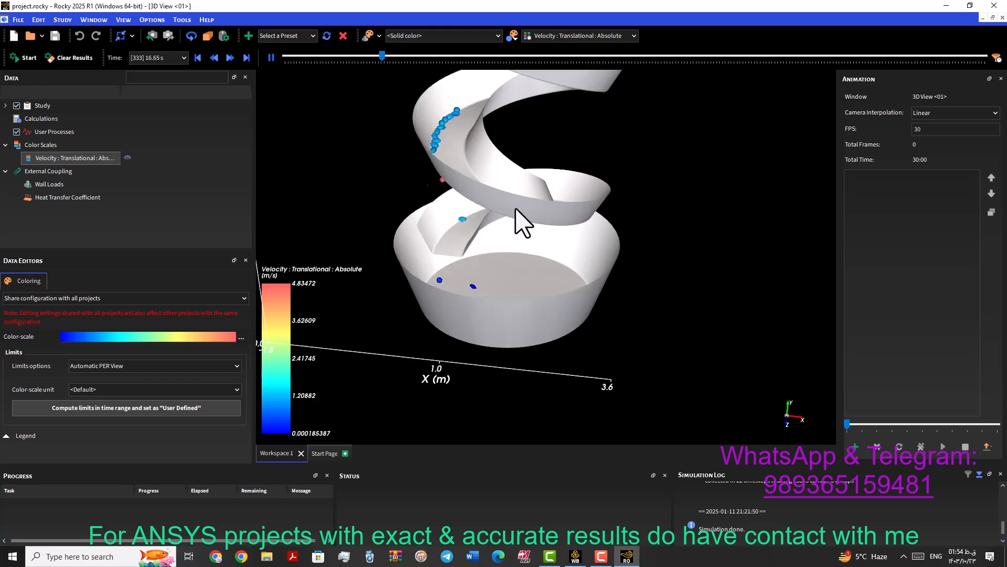
{"action": "scroll", "coordinate": [514, 210], "scroll_direction": "down", "scroll_amount": 5}
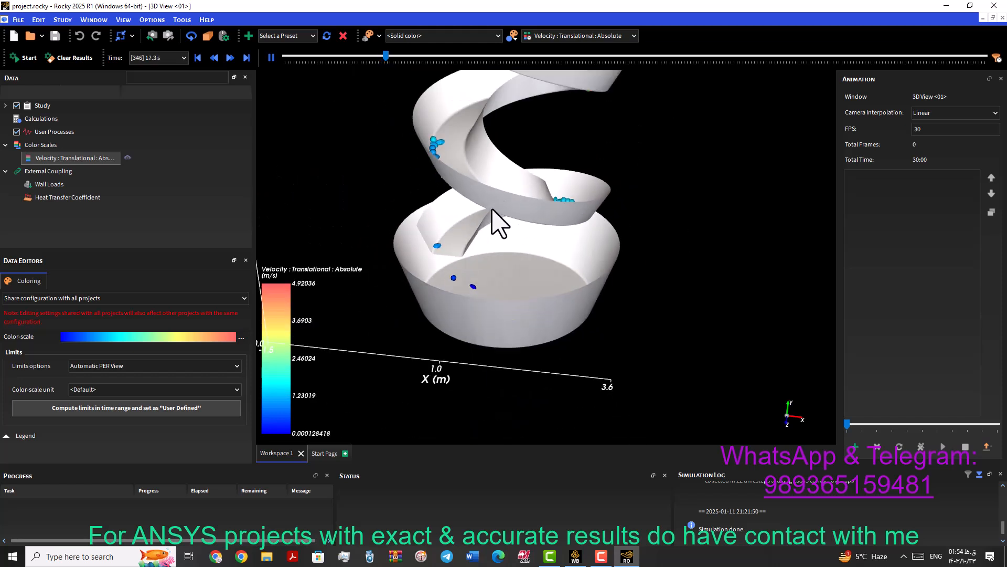
{"action": "middle_click_drag", "start_coordinate": [486, 223], "coordinate": [466, 234]}
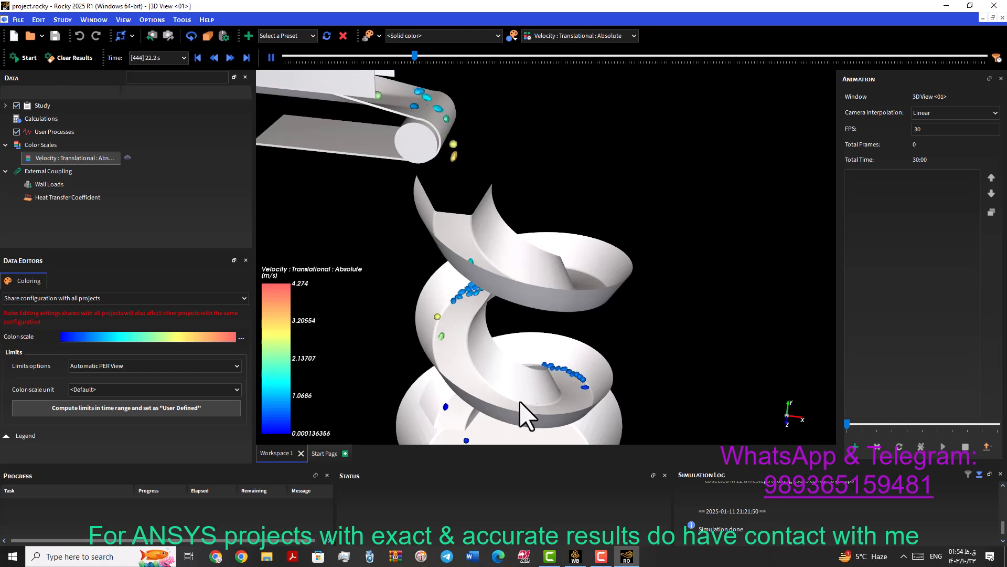
{"action": "middle_click_drag", "start_coordinate": [501, 410], "coordinate": [504, 293]}
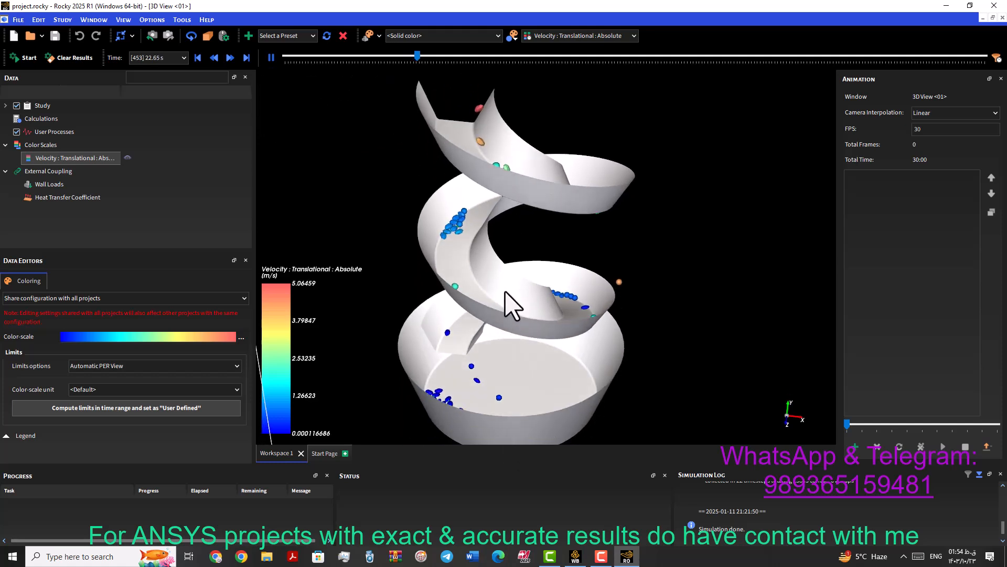
{"action": "middle_click_drag", "start_coordinate": [512, 338], "coordinate": [520, 276]}
{"action": "scroll", "coordinate": [535, 263], "scroll_direction": "up", "scroll_amount": 2}
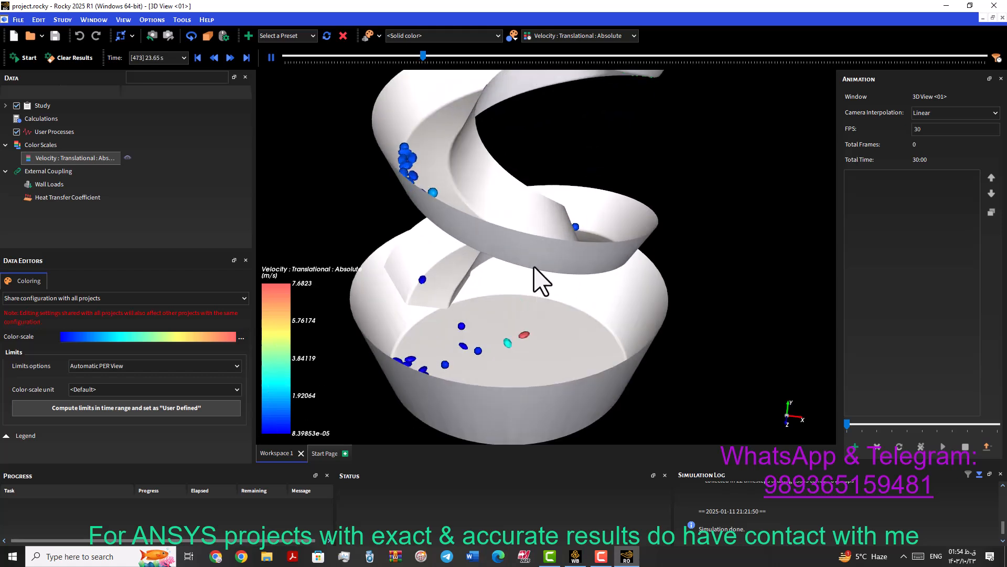
{"action": "middle_click_drag", "start_coordinate": [503, 309], "coordinate": [531, 254]}
{"action": "scroll", "coordinate": [527, 279], "scroll_direction": "up", "scroll_amount": 2}
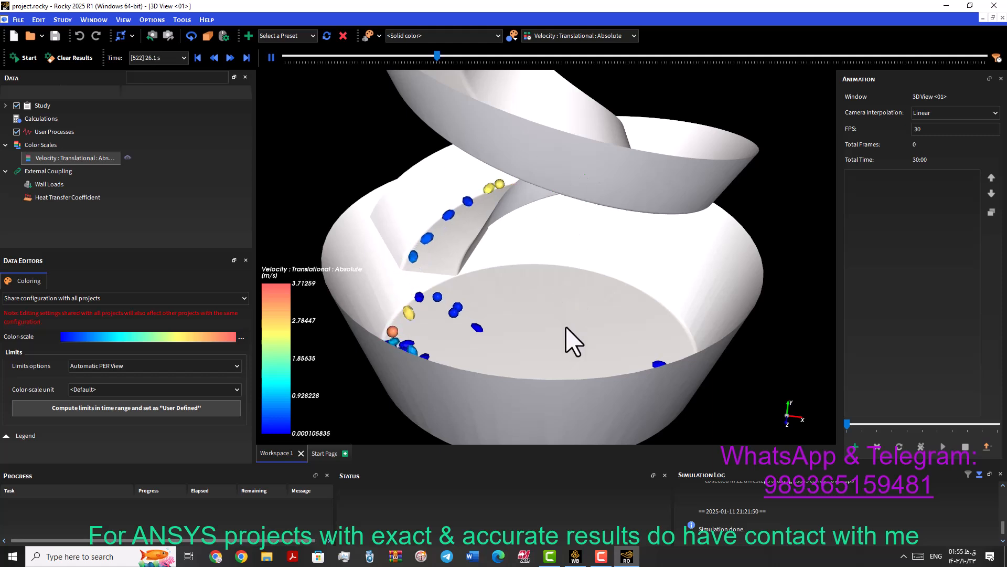
Step: Examine close up how the particles slide and group along the lowest spiral turn above the bin
{"action": "middle_click_drag", "start_coordinate": [538, 248], "coordinate": [535, 387]}
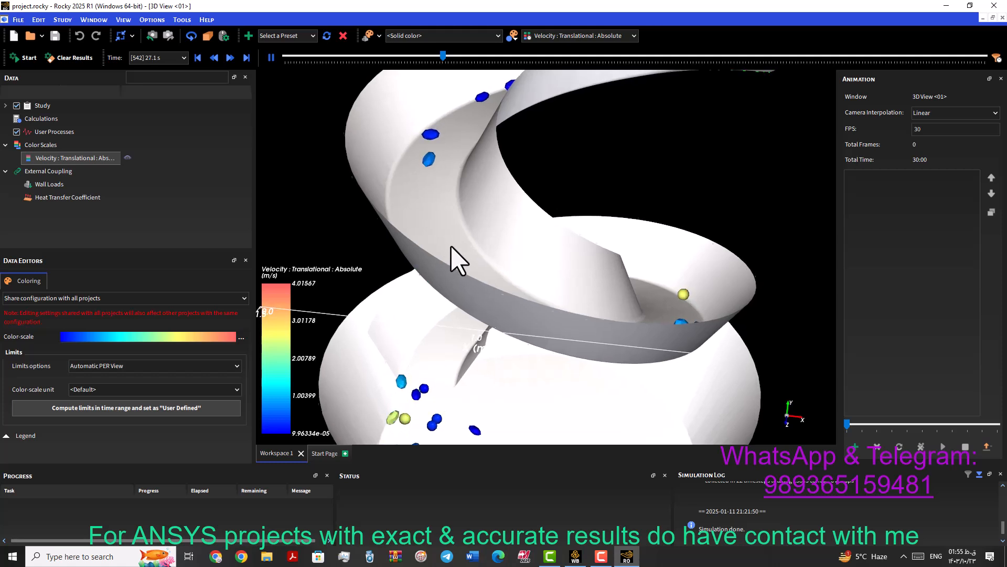
{"action": "middle_click_drag", "start_coordinate": [454, 243], "coordinate": [460, 271]}
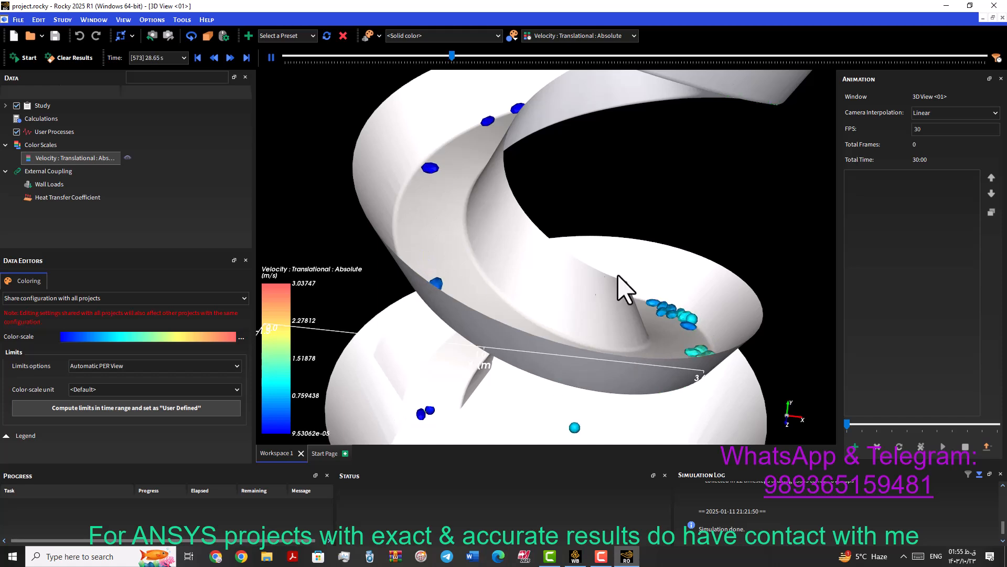
{"action": "scroll", "coordinate": [504, 204], "scroll_direction": "down", "scroll_amount": 2}
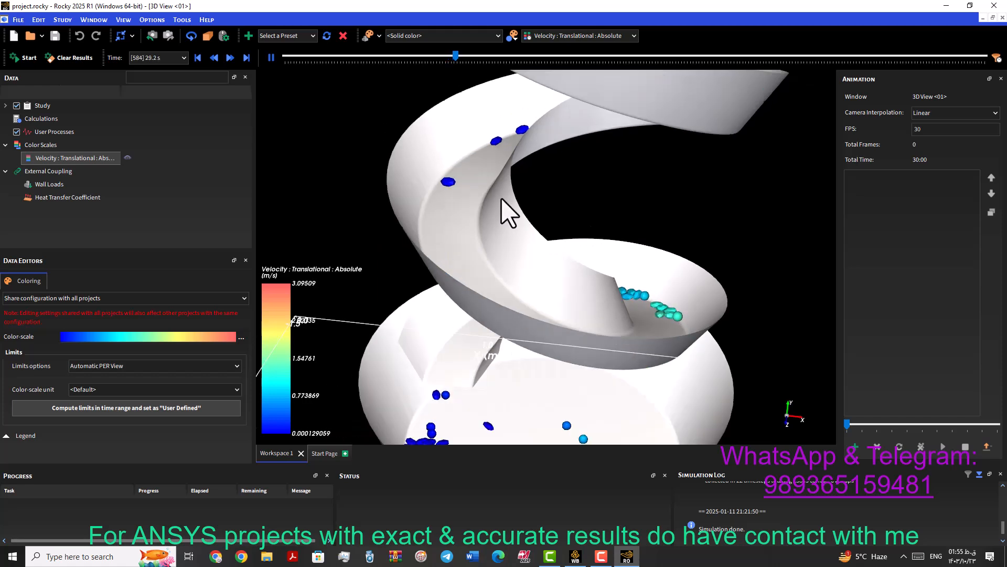
{"action": "scroll", "coordinate": [505, 202], "scroll_direction": "down", "scroll_amount": 2}
{"action": "middle_click_drag", "start_coordinate": [525, 221], "coordinate": [501, 222]}
{"action": "scroll", "coordinate": [535, 251], "scroll_direction": "up", "scroll_amount": 3}
{"action": "middle_click_drag", "start_coordinate": [526, 257], "coordinate": [472, 164]}
{"action": "right_click", "coordinate": [470, 164]}
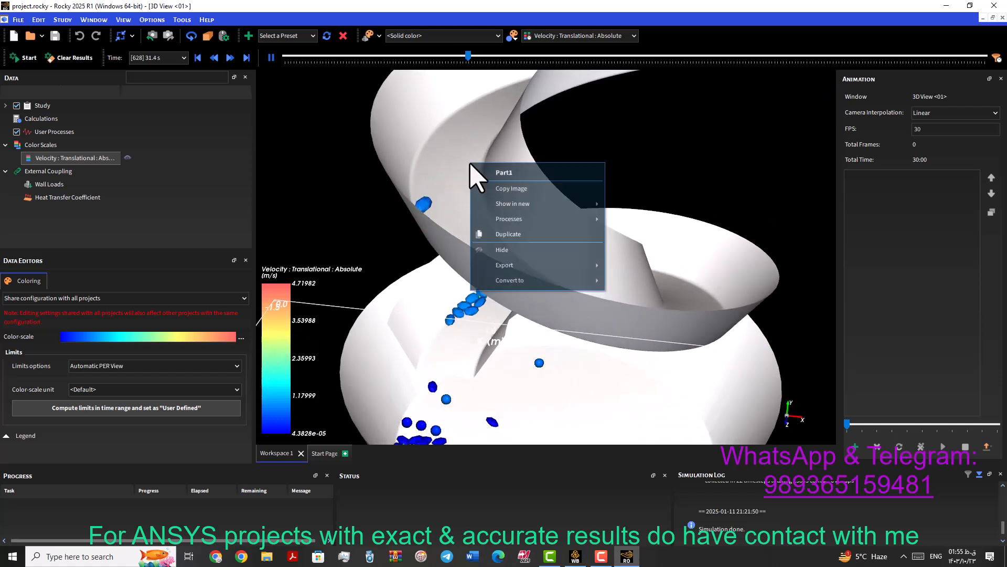
{"action": "left_click", "coordinate": [457, 185]}
{"action": "middle_click_drag", "start_coordinate": [511, 258], "coordinate": [502, 217]}
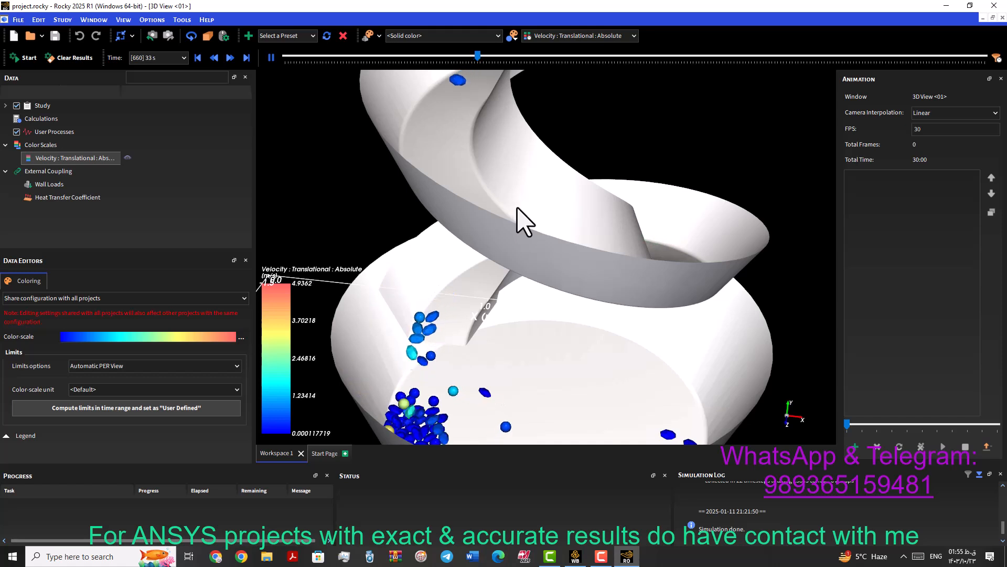
Step: Examine the particle pile building up on the bin floor and the flow over the whole spiral chute
{"action": "middle_click_drag", "start_coordinate": [440, 385], "coordinate": [422, 311]}
{"action": "left_click_drag", "start_coordinate": [437, 329], "coordinate": [448, 353]}
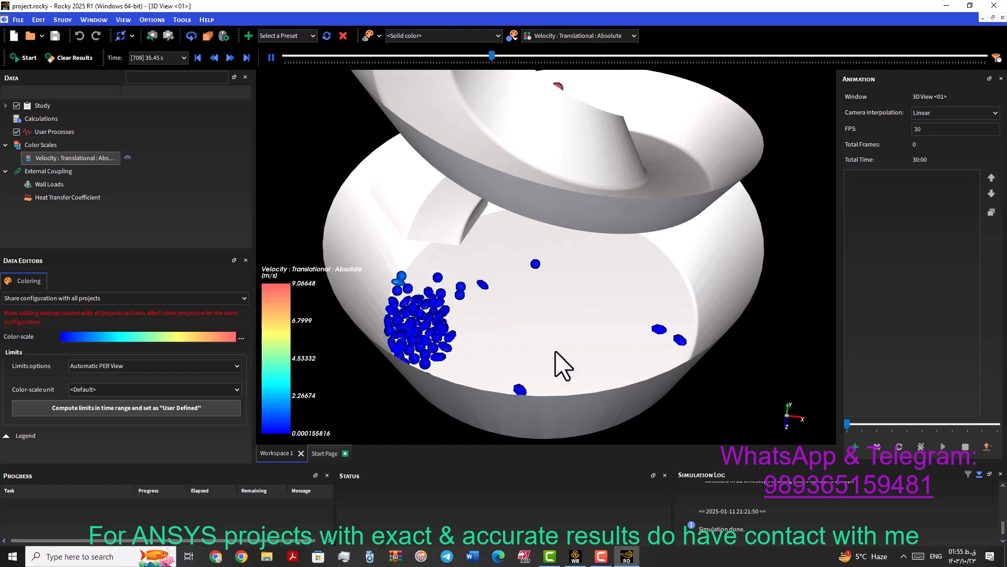
{"action": "scroll", "coordinate": [482, 251], "scroll_direction": "down", "scroll_amount": 2}
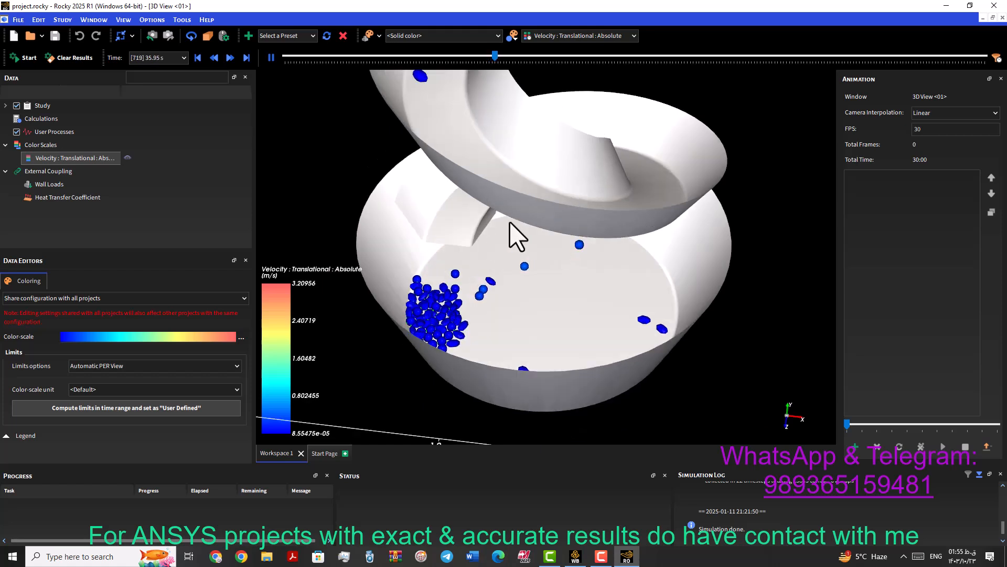
{"action": "scroll", "coordinate": [514, 234], "scroll_direction": "down", "scroll_amount": 3}
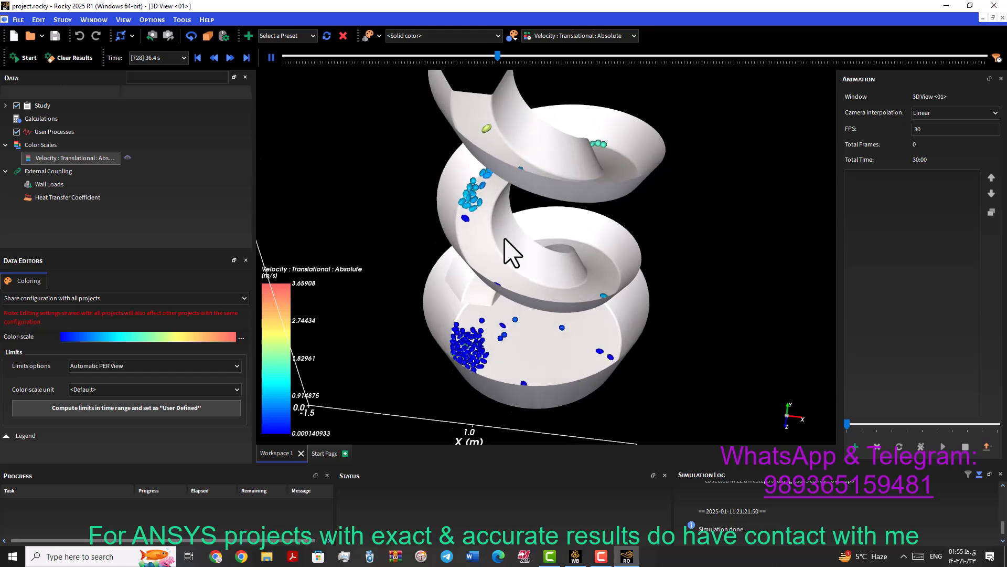
{"action": "scroll", "coordinate": [510, 262], "scroll_direction": "up", "scroll_amount": 3}
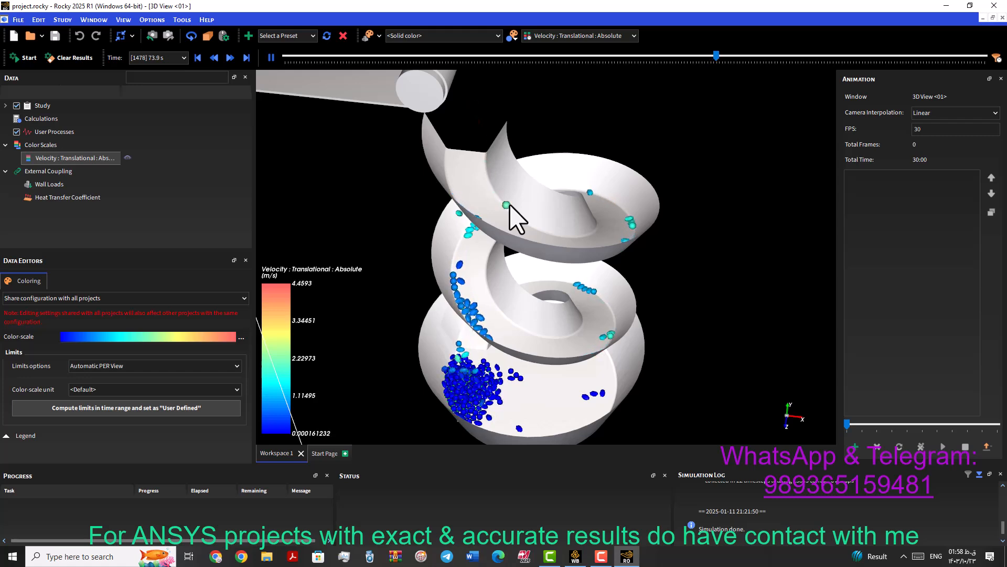
Step: Examine close up how the falling particles land on and spread the pile in the collecting bin during playback
{"action": "scroll", "coordinate": [508, 231], "scroll_direction": "up", "scroll_amount": 8}
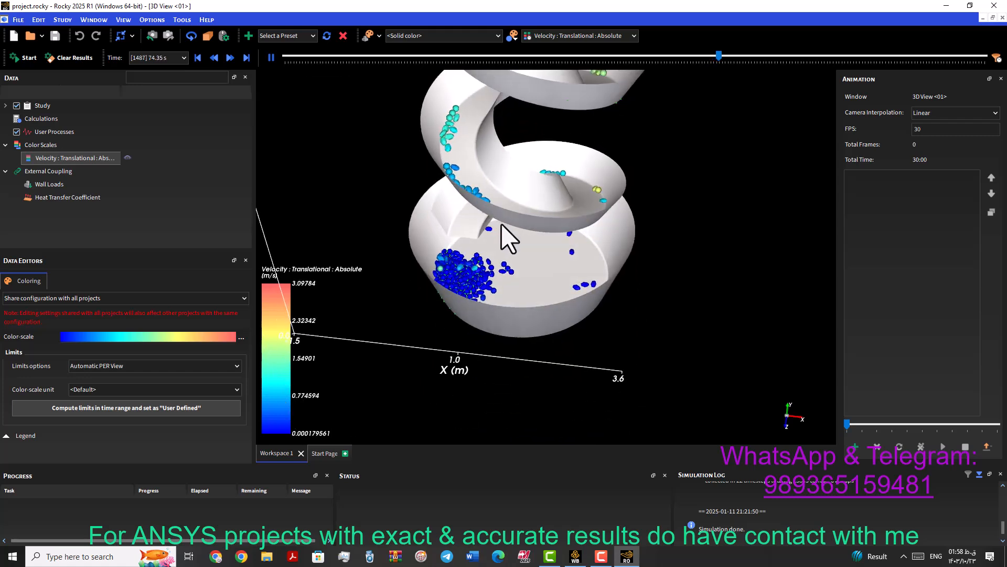
{"action": "scroll", "coordinate": [557, 234], "scroll_direction": "up", "scroll_amount": 5}
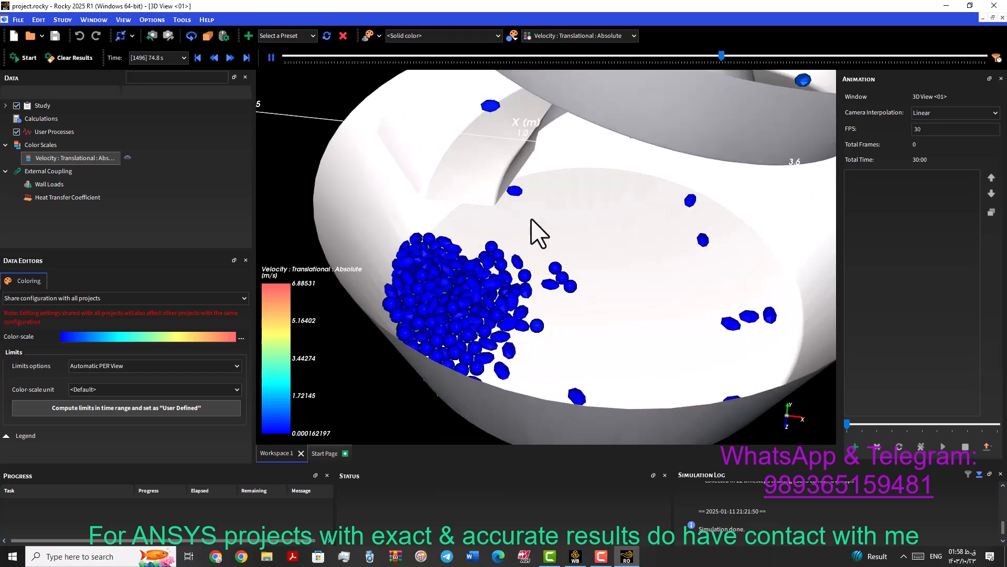
{"action": "scroll", "coordinate": [460, 272], "scroll_direction": "down", "scroll_amount": 2}
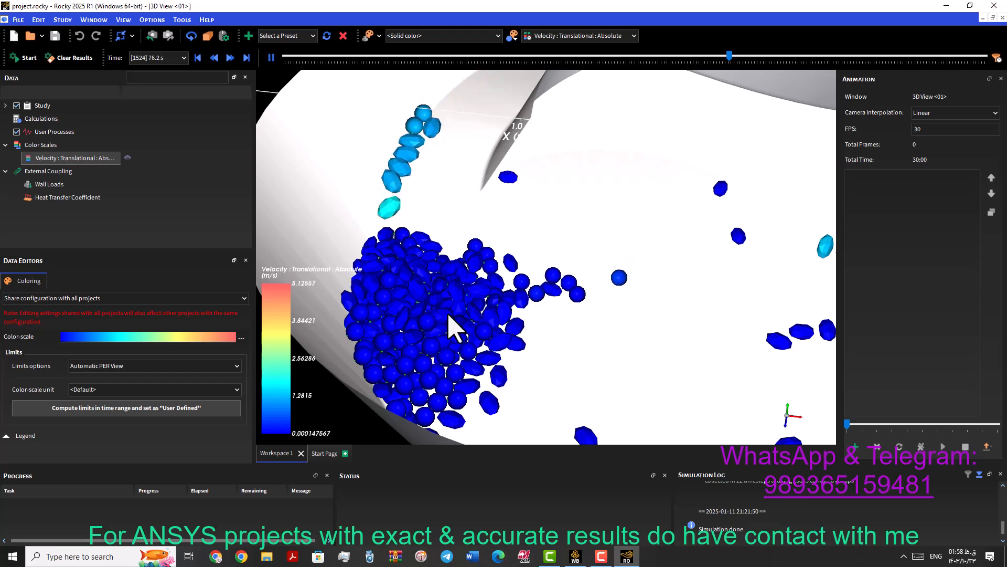
{"action": "middle_click_drag", "start_coordinate": [456, 301], "coordinate": [550, 267]}
{"action": "mouse_move", "coordinate": [521, 285]}
{"action": "left_mouse_down"}
{"action": "mouse_move", "coordinate": [519, 274]}
{"action": "mouse_move", "coordinate": [515, 284]}
{"action": "left_mouse_up"}
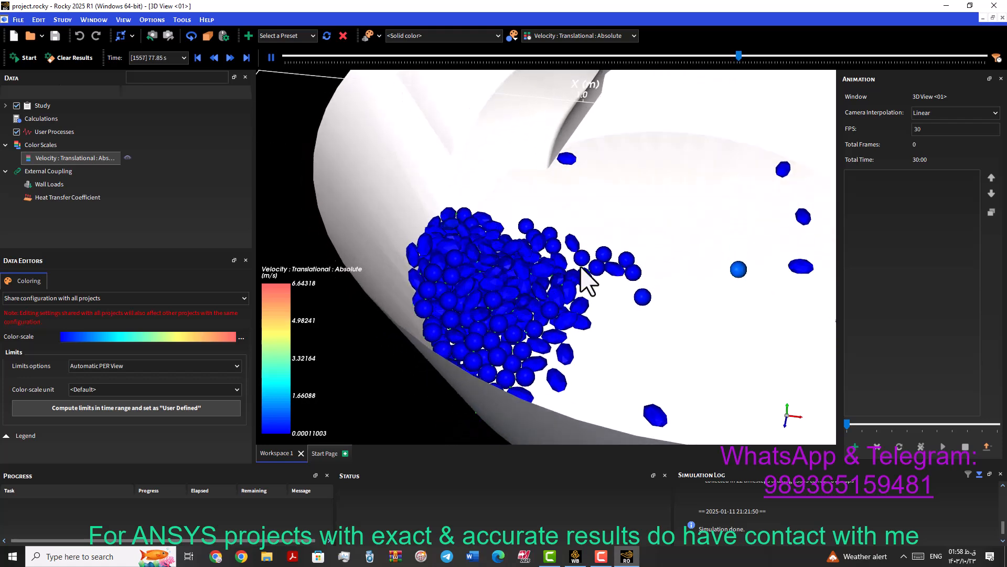
{"action": "middle_click_drag", "start_coordinate": [577, 267], "coordinate": [444, 324]}
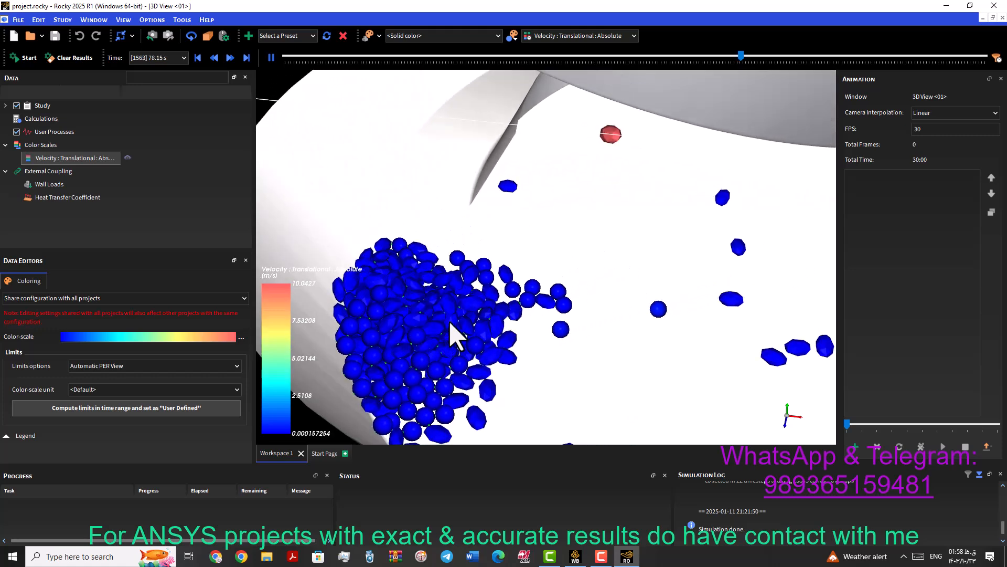
{"action": "scroll", "coordinate": [530, 264], "scroll_direction": "down", "scroll_amount": 6}
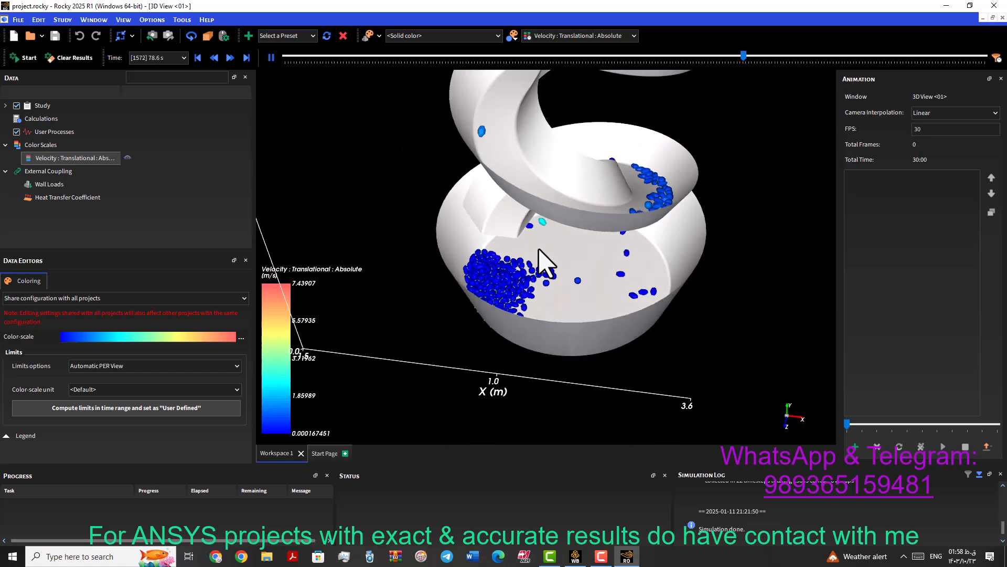
Step: Continue watching the bin pile grow, and compare it with the particle groups sliding down the spiral turns above
{"action": "scroll", "coordinate": [539, 237], "scroll_direction": "up", "scroll_amount": 5}
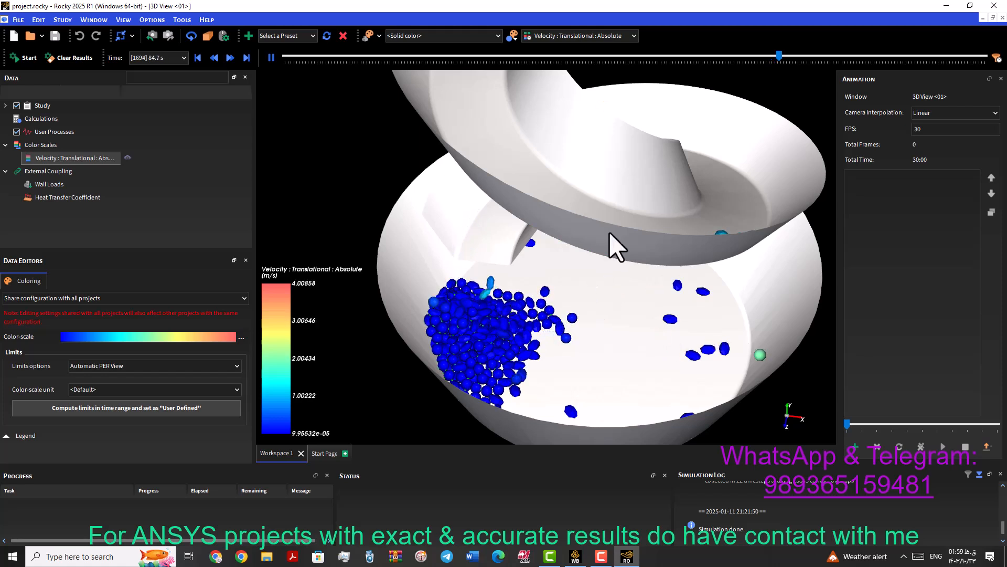
{"action": "middle_click_drag", "start_coordinate": [604, 350], "coordinate": [538, 255]}
{"action": "scroll", "coordinate": [604, 269], "scroll_direction": "up", "scroll_amount": 1}
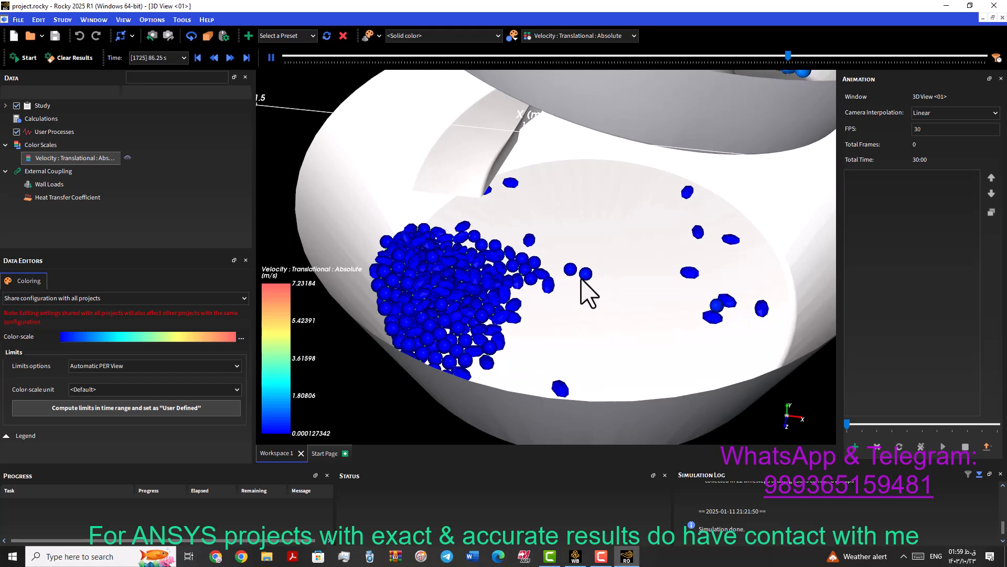
{"action": "middle_click_drag", "start_coordinate": [581, 293], "coordinate": [550, 315]}
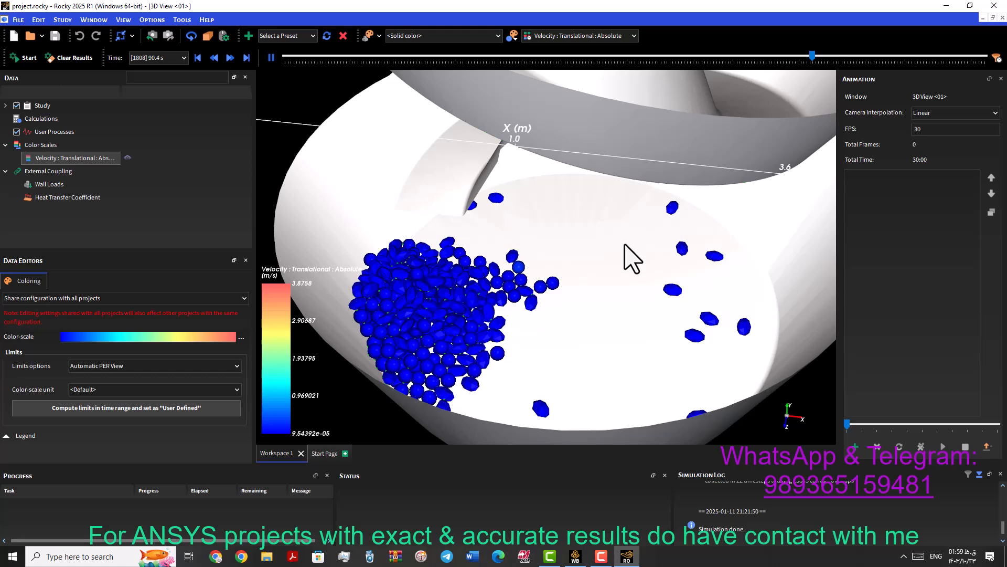
{"action": "scroll", "coordinate": [585, 240], "scroll_direction": "down", "scroll_amount": 10}
{"action": "middle_click_drag", "start_coordinate": [556, 211], "coordinate": [533, 281]}
{"action": "scroll", "coordinate": [541, 227], "scroll_direction": "up", "scroll_amount": 5}
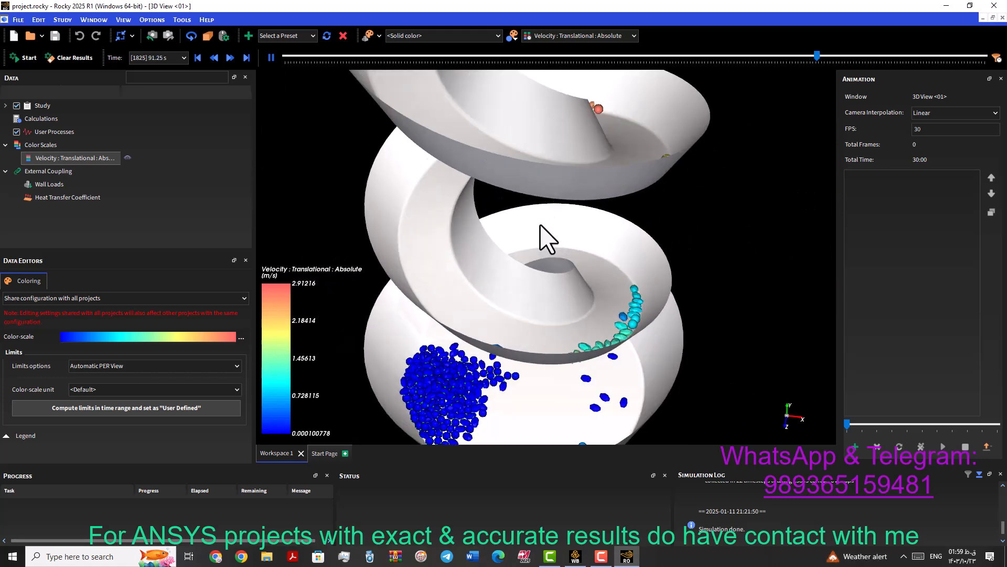
{"action": "scroll", "coordinate": [545, 236], "scroll_direction": "down", "scroll_amount": 2}
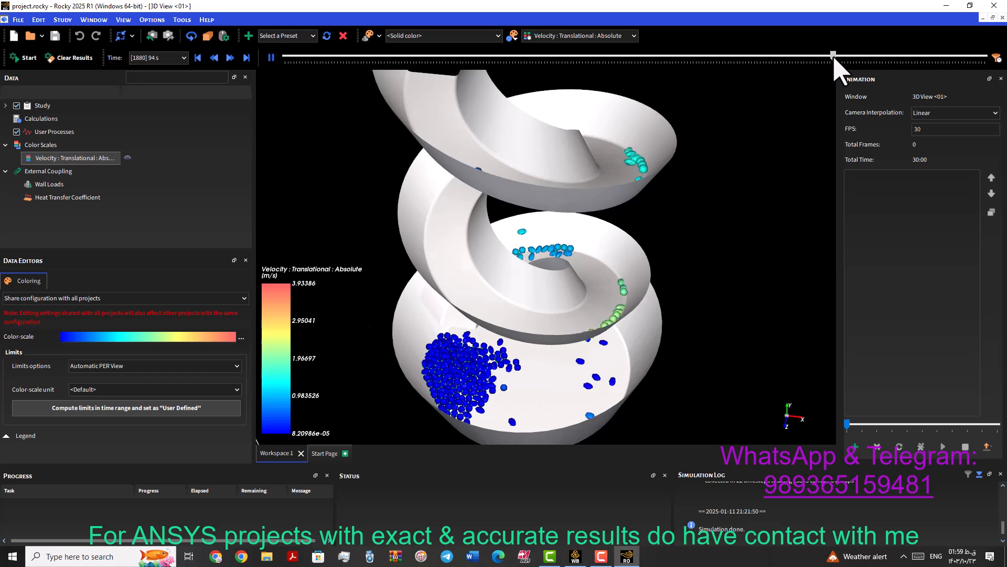
Step: Move the simulation results to the final time step at 120 s
{"action": "left_click_drag", "start_coordinate": [832, 56], "coordinate": [992, 59]}
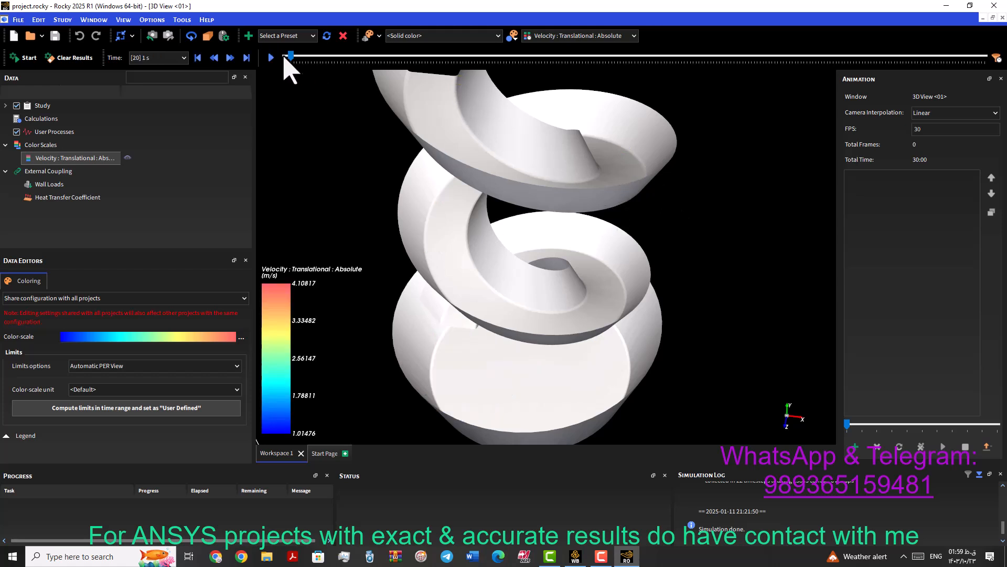
{"action": "left_click", "coordinate": [247, 58]}
{"action": "mouse_move", "coordinate": [491, 329]}
{"action": "middle_mouse_down"}
{"action": "mouse_move", "coordinate": [497, 297]}
{"action": "mouse_move", "coordinate": [487, 313]}
{"action": "middle_mouse_up"}
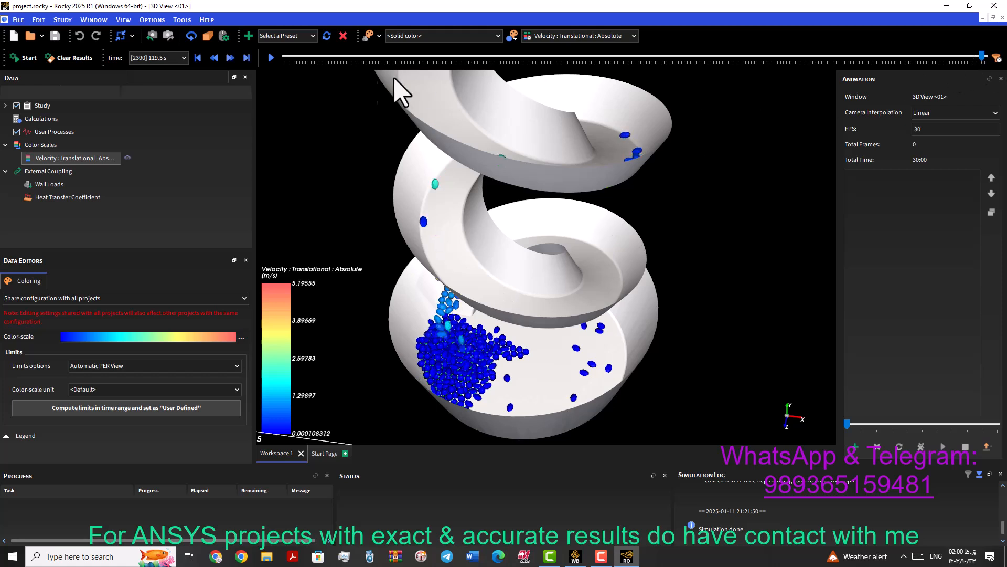
{"action": "left_click", "coordinate": [271, 57]}
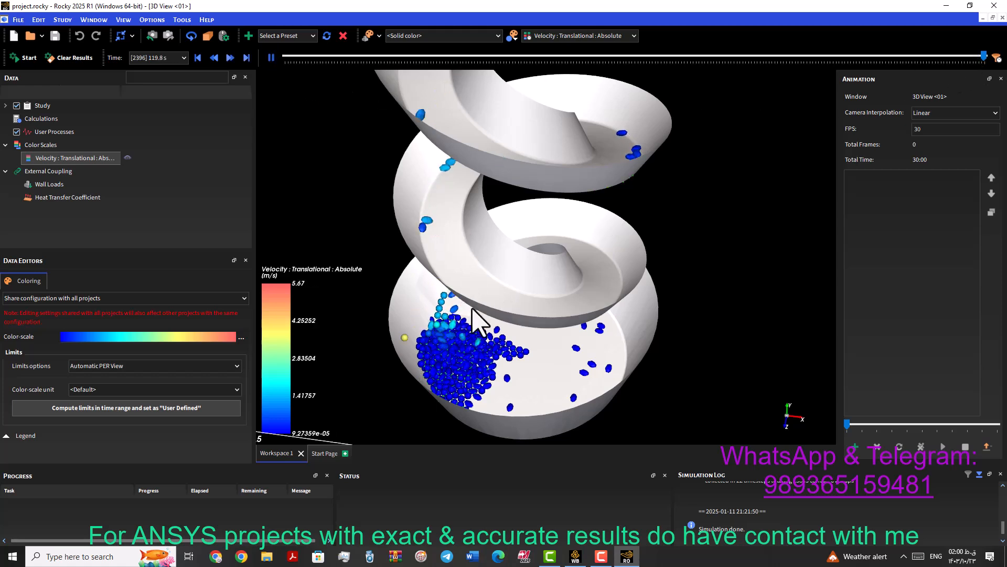
{"action": "middle_click_drag", "start_coordinate": [465, 344], "coordinate": [491, 296]}
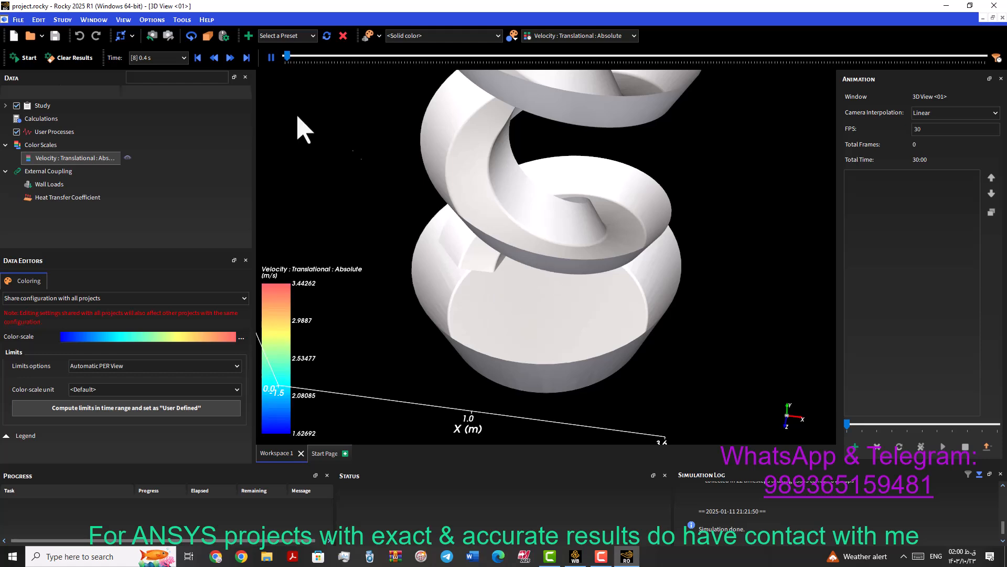
{"action": "left_click", "coordinate": [247, 58]}
Step: Examine the final particle pile in the collecting bin and the particles dropping onto it from the chute outlet
{"action": "scroll", "coordinate": [491, 270], "scroll_direction": "up", "scroll_amount": 5}
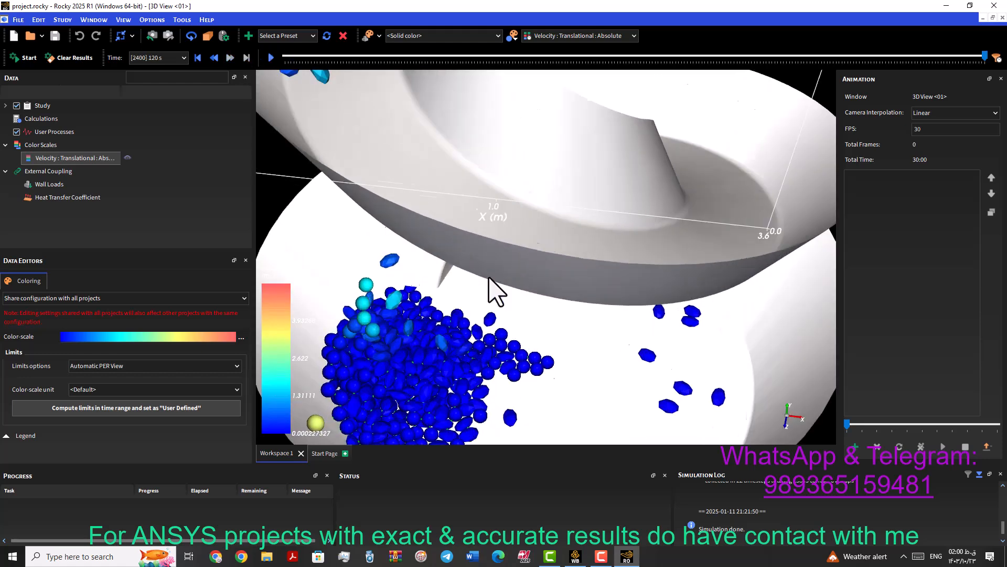
{"action": "scroll", "coordinate": [507, 256], "scroll_direction": "up", "scroll_amount": 5}
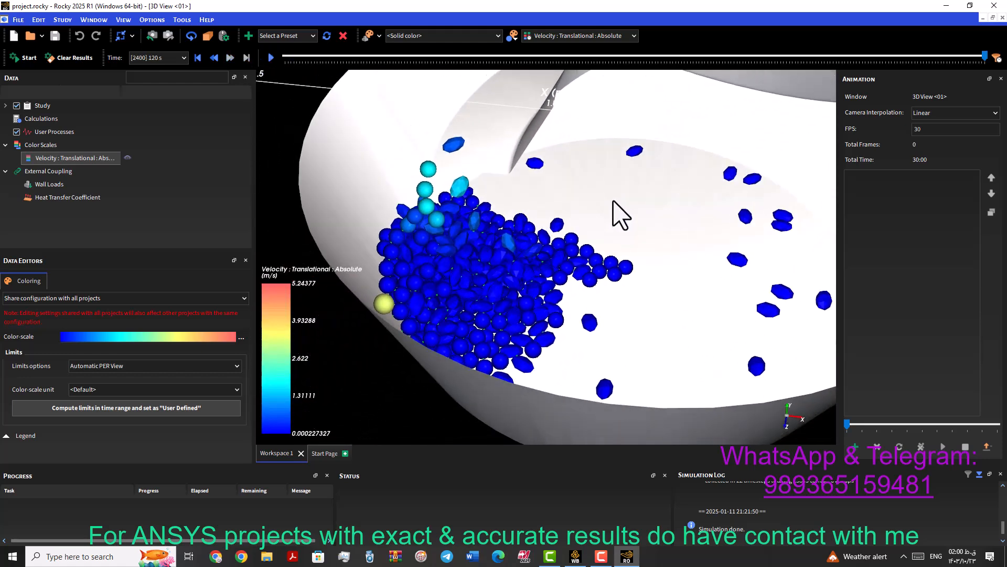
{"action": "middle_click_drag", "start_coordinate": [585, 203], "coordinate": [715, 198]}
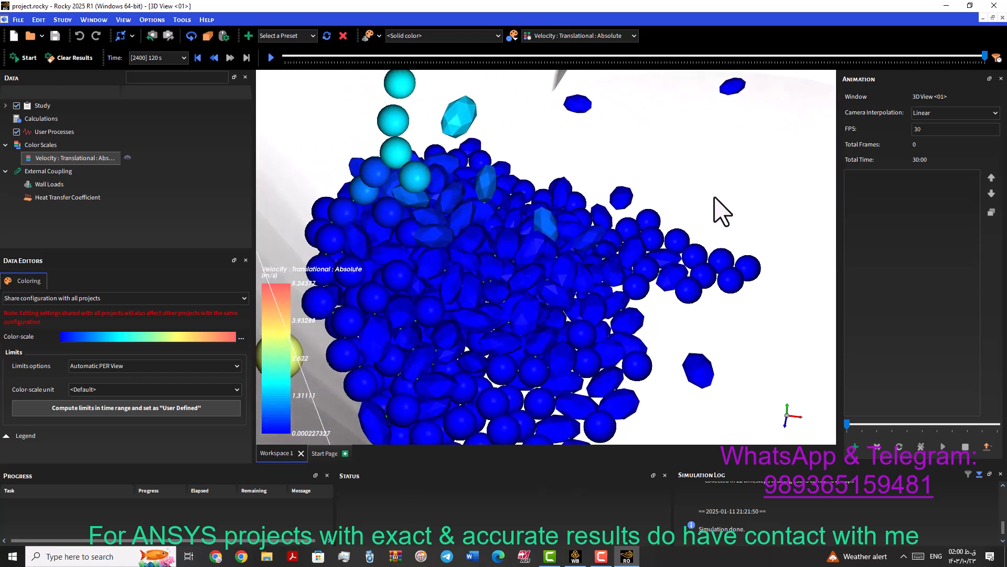
{"action": "scroll", "coordinate": [511, 286], "scroll_direction": "down", "scroll_amount": 5}
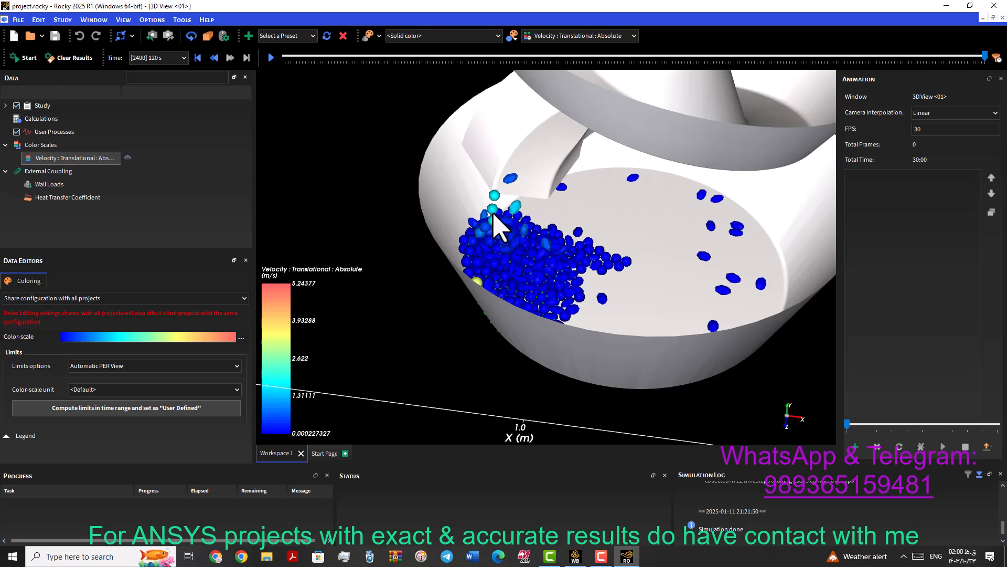
{"action": "left_click_drag", "start_coordinate": [513, 262], "coordinate": [426, 317]}
{"action": "left_click_drag", "start_coordinate": [478, 248], "coordinate": [512, 263]}
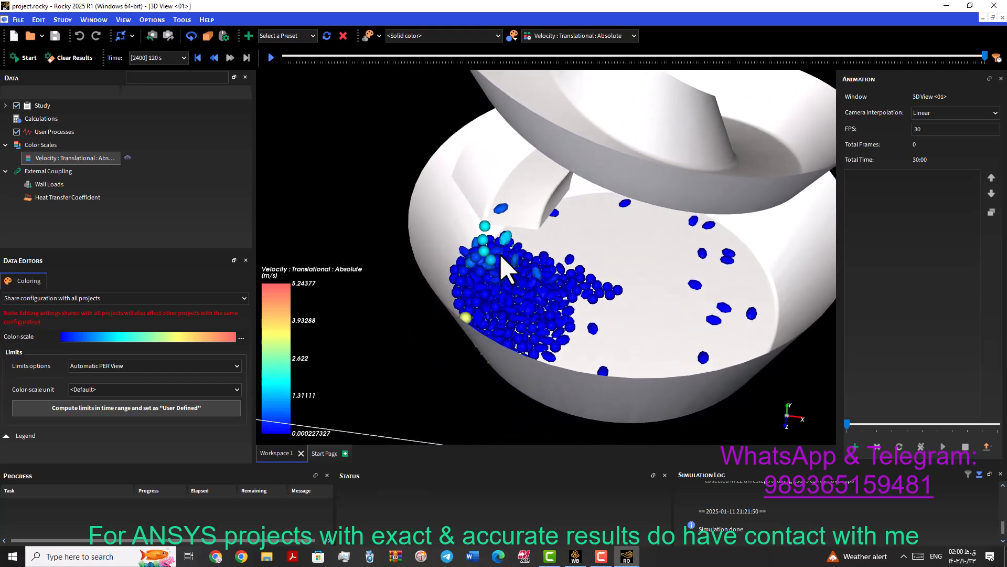
{"action": "left_click_drag", "start_coordinate": [542, 281], "coordinate": [439, 281]}
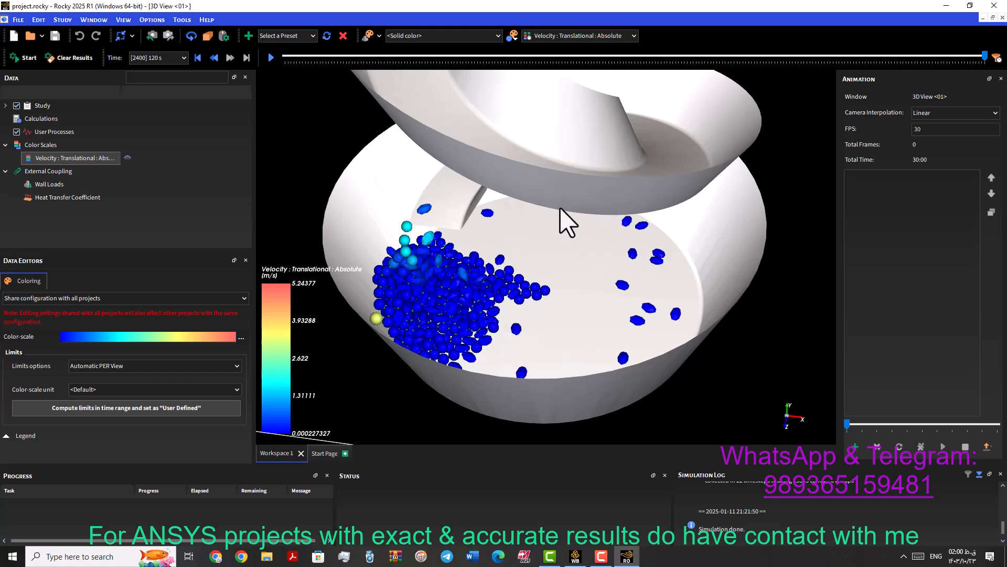
Step: Examine the final velocity-colored particle distribution across the hopper, feed conveyor, spiral turns and collecting bin
{"action": "left_click_drag", "start_coordinate": [592, 229], "coordinate": [588, 314]}
{"action": "scroll", "coordinate": [543, 199], "scroll_direction": "down", "scroll_amount": 5}
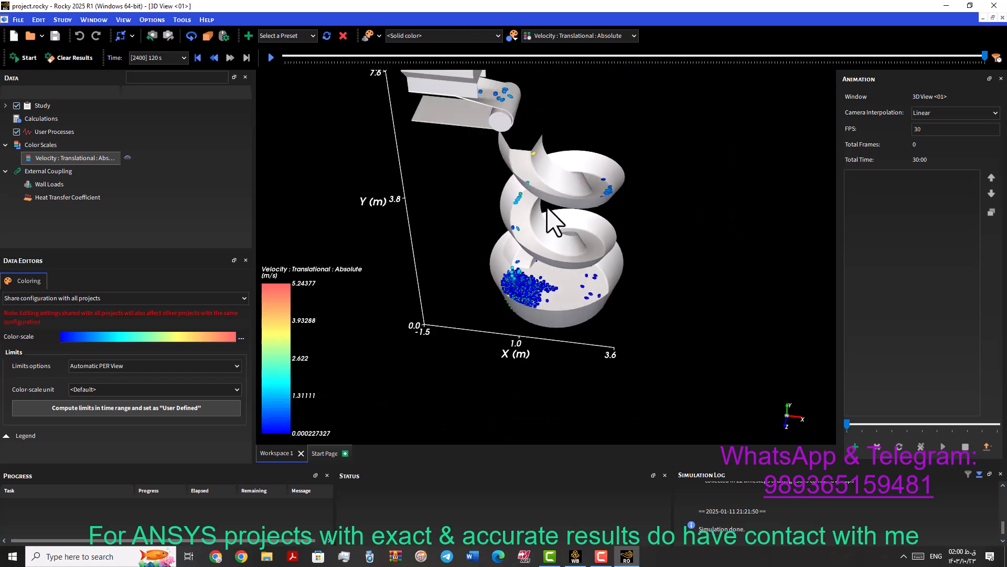
{"action": "scroll", "coordinate": [548, 218], "scroll_direction": "up", "scroll_amount": 3}
{"action": "middle_click_drag", "start_coordinate": [528, 236], "coordinate": [619, 346]}
{"action": "middle_click_drag", "start_coordinate": [508, 168], "coordinate": [425, 90]}
{"action": "scroll", "coordinate": [552, 226], "scroll_direction": "down", "scroll_amount": 5}
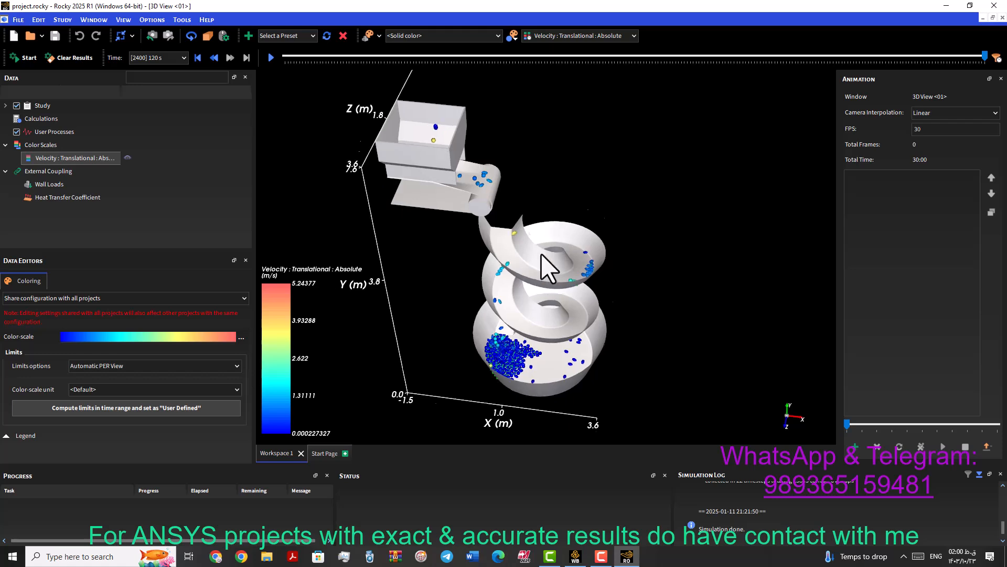
{"action": "scroll", "coordinate": [531, 198], "scroll_direction": "up", "scroll_amount": 6}
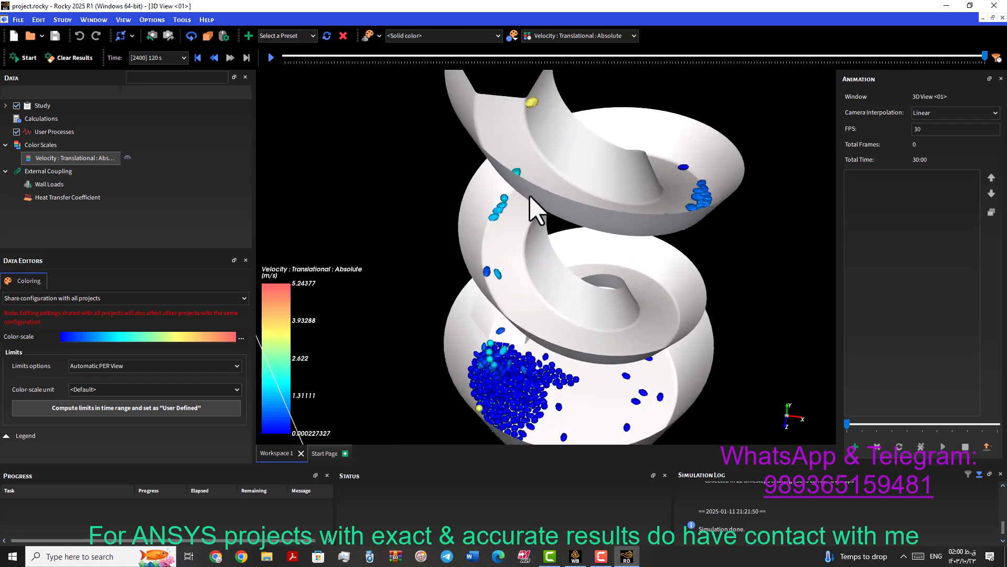
{"action": "scroll", "coordinate": [530, 194], "scroll_direction": "down", "scroll_amount": 3}
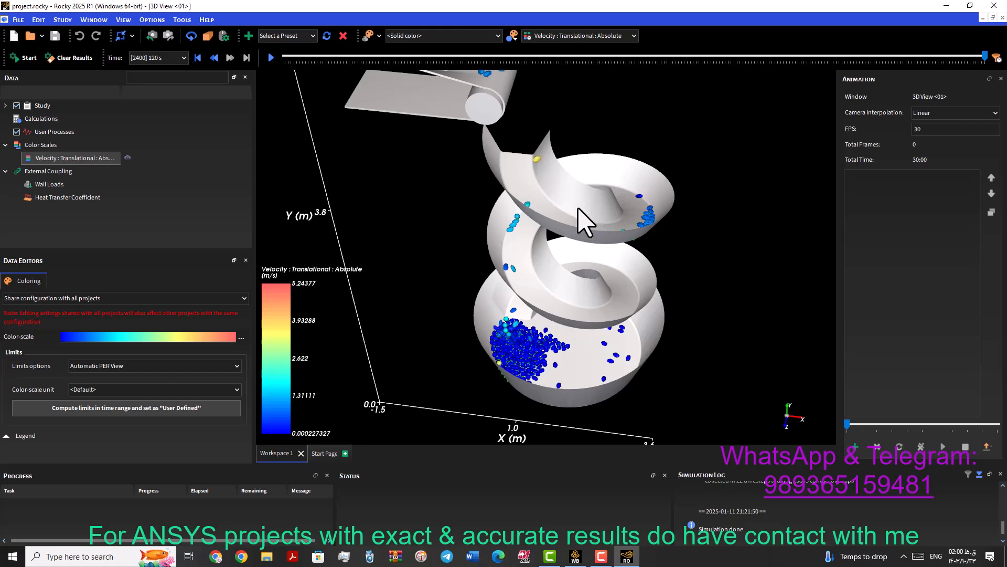
{"action": "middle_click_drag", "start_coordinate": [533, 225], "coordinate": [544, 114]}
{"action": "left_click_drag", "start_coordinate": [563, 210], "coordinate": [567, 157]}
{"action": "left_click_drag", "start_coordinate": [576, 223], "coordinate": [580, 251]}
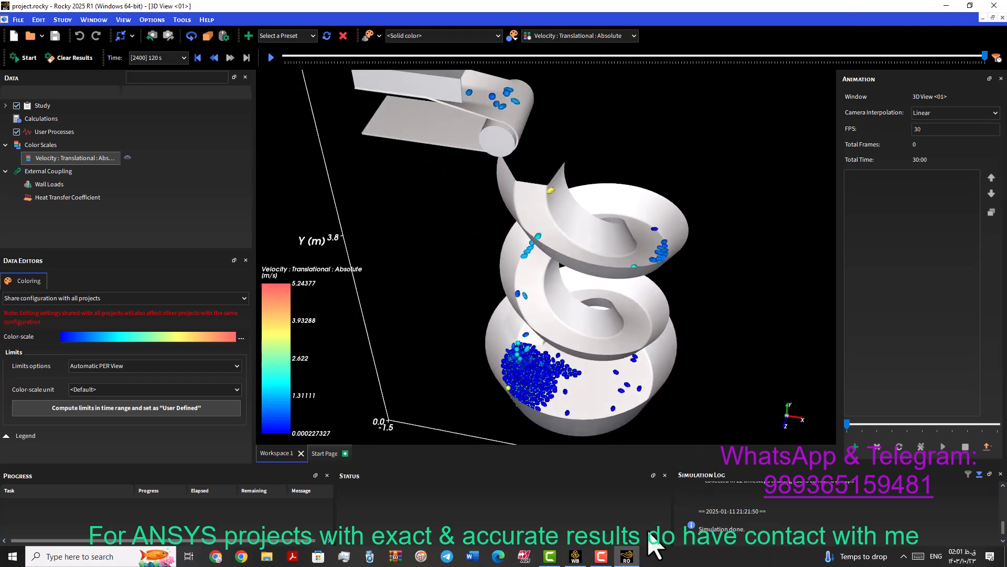
{"action": "left_click", "coordinate": [601, 558]}
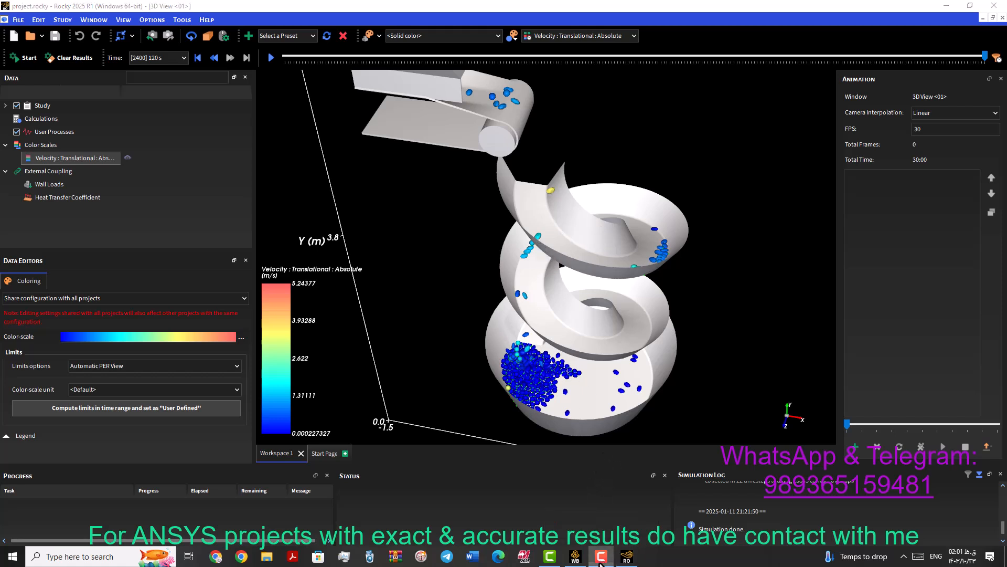